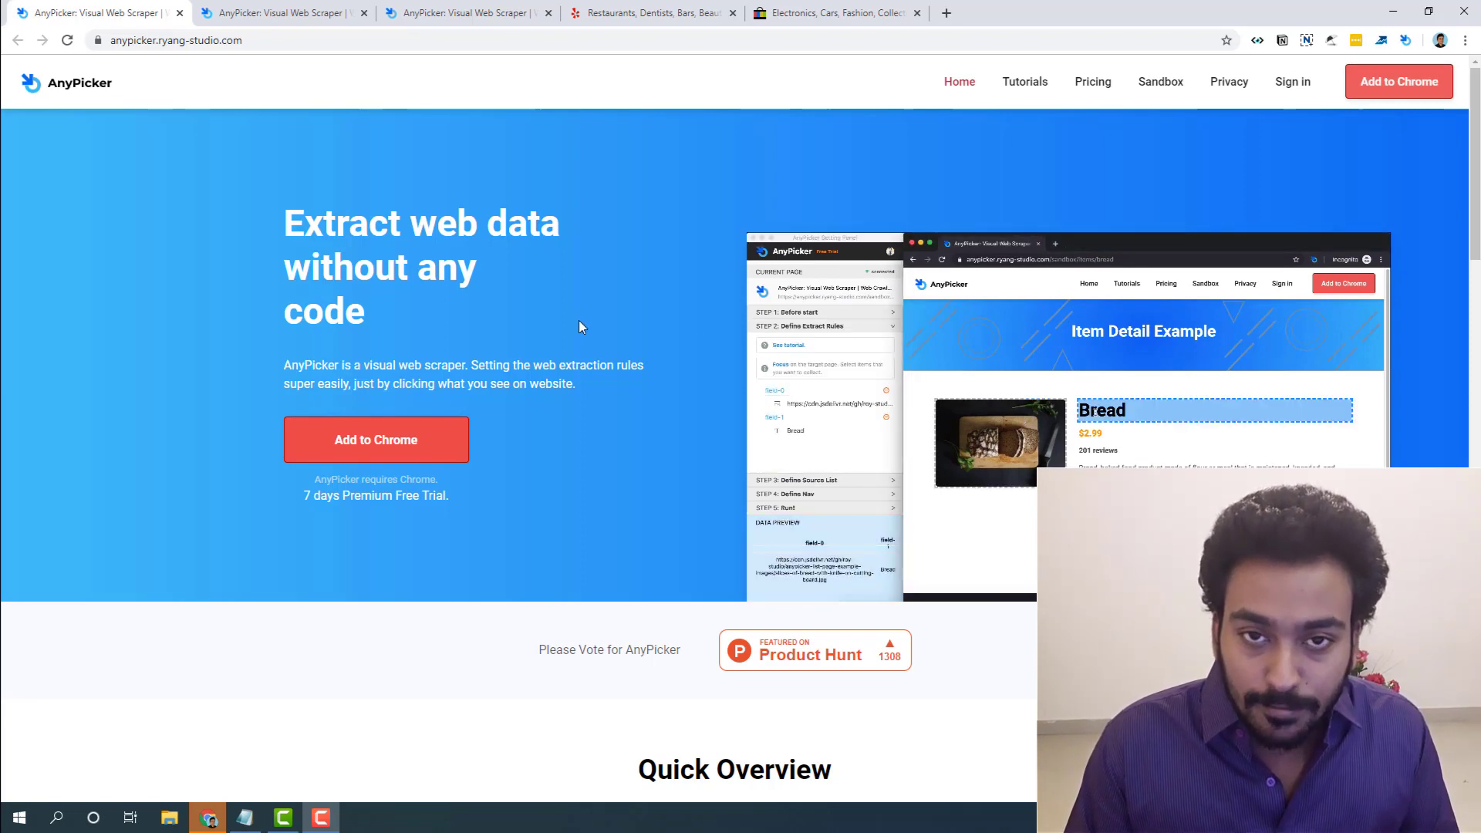
Look over AnyPicker's Chrome Web Store listing and compare its pricing plans on the AnyPicker website.
left_click(355, 457)
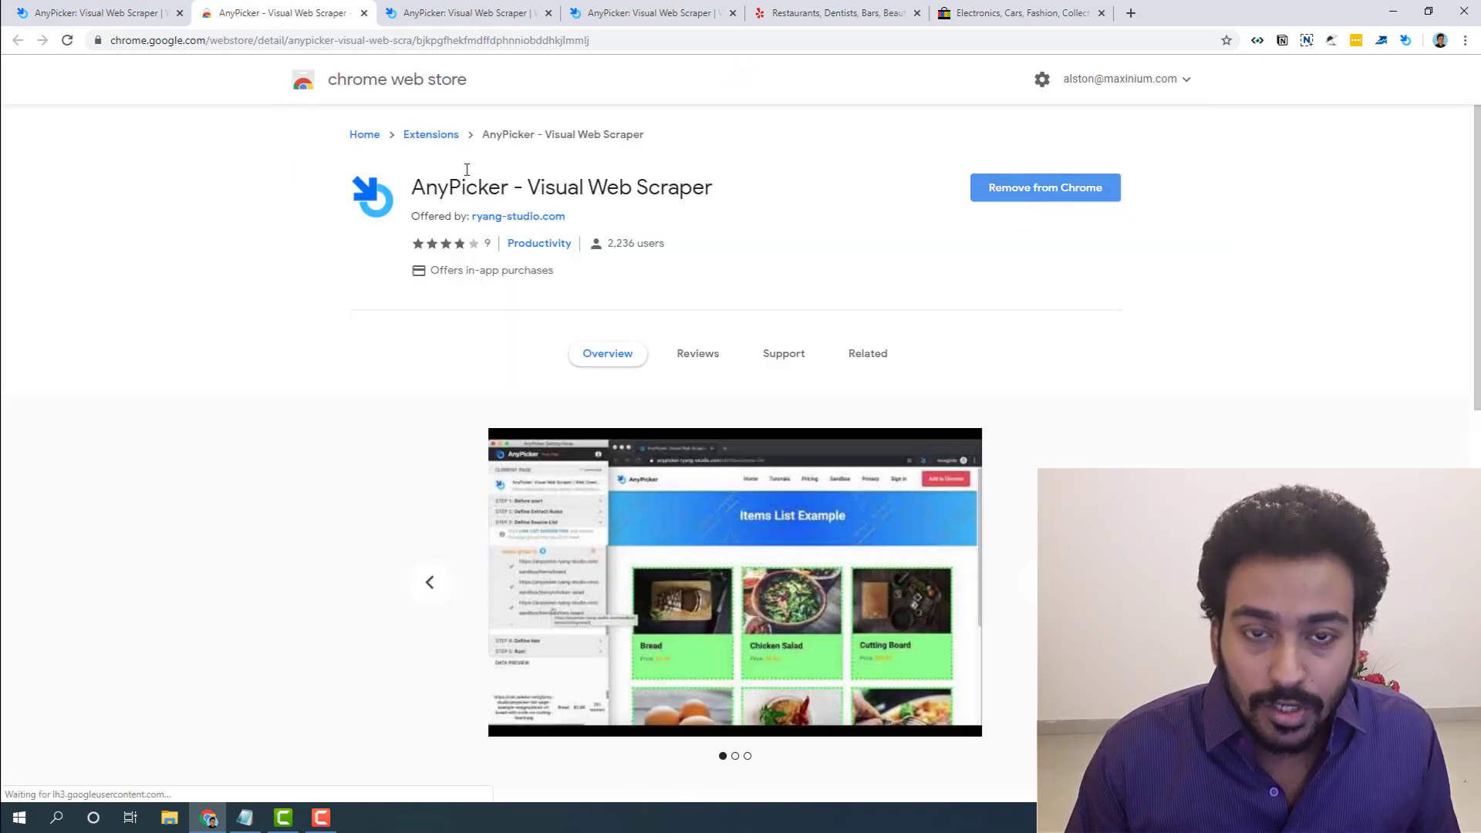
left_click(83, 13)
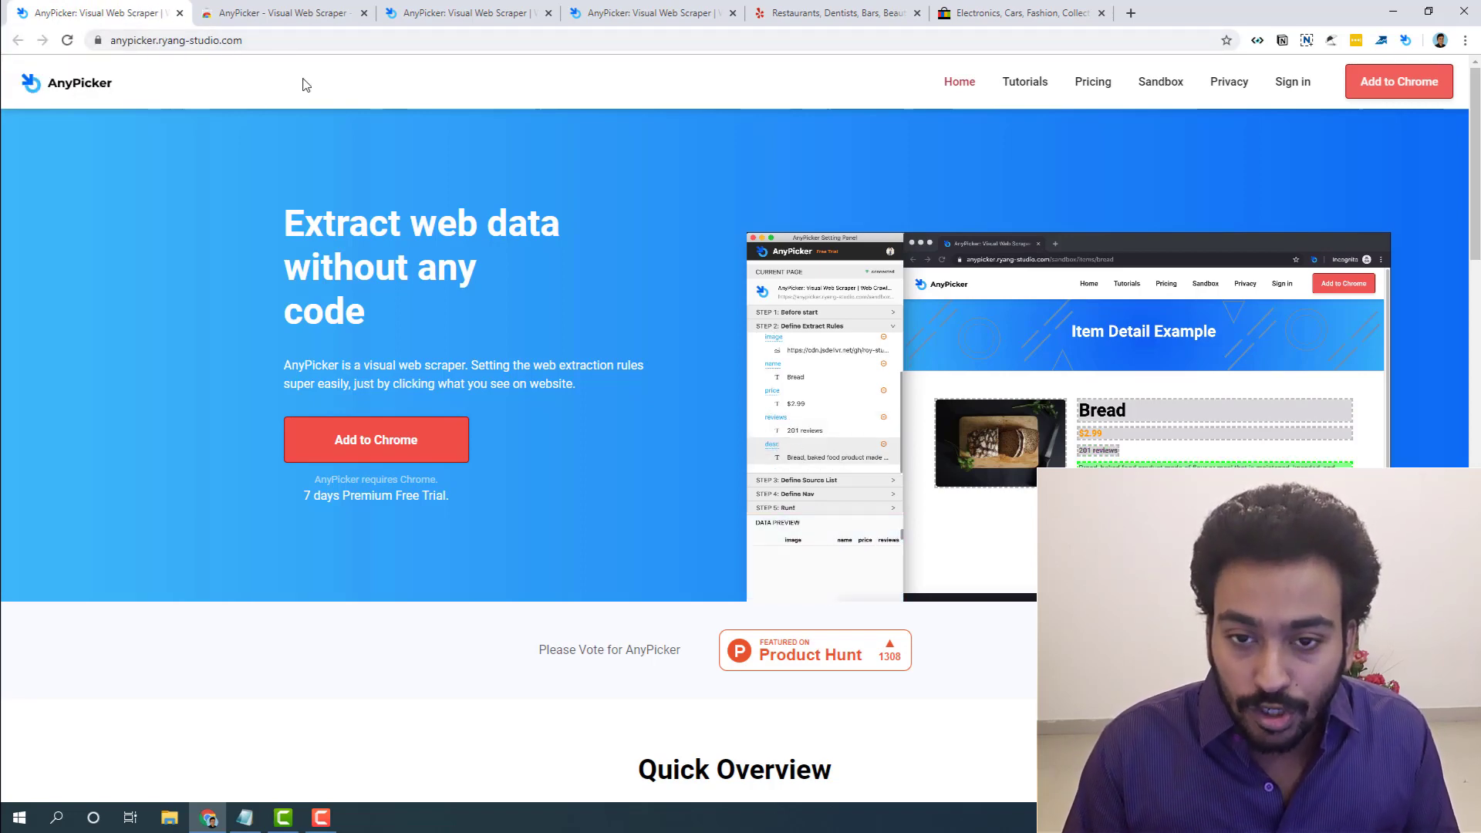
left_click(1092, 80)
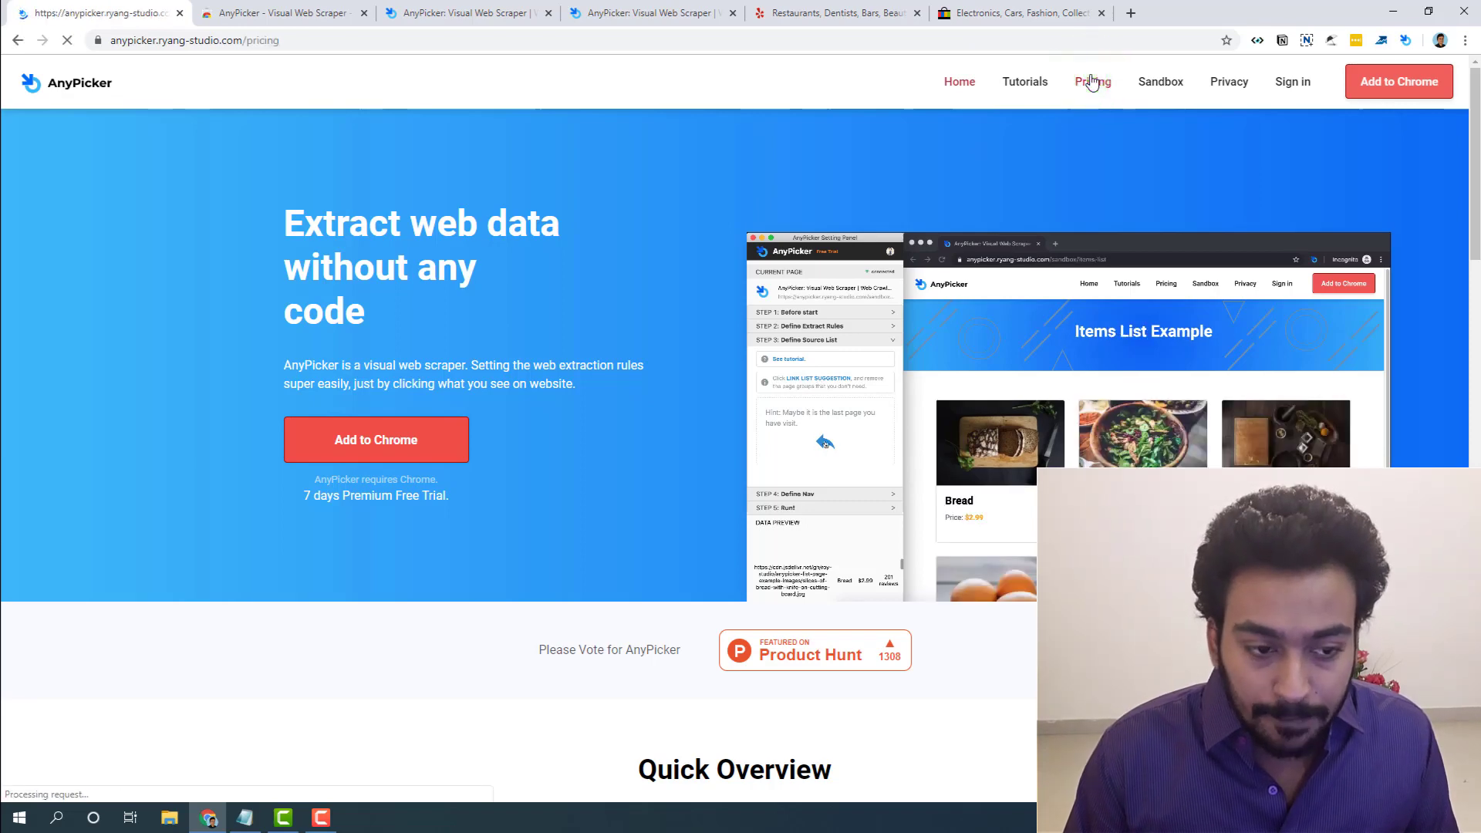
scroll(626, 220, "down", 4)
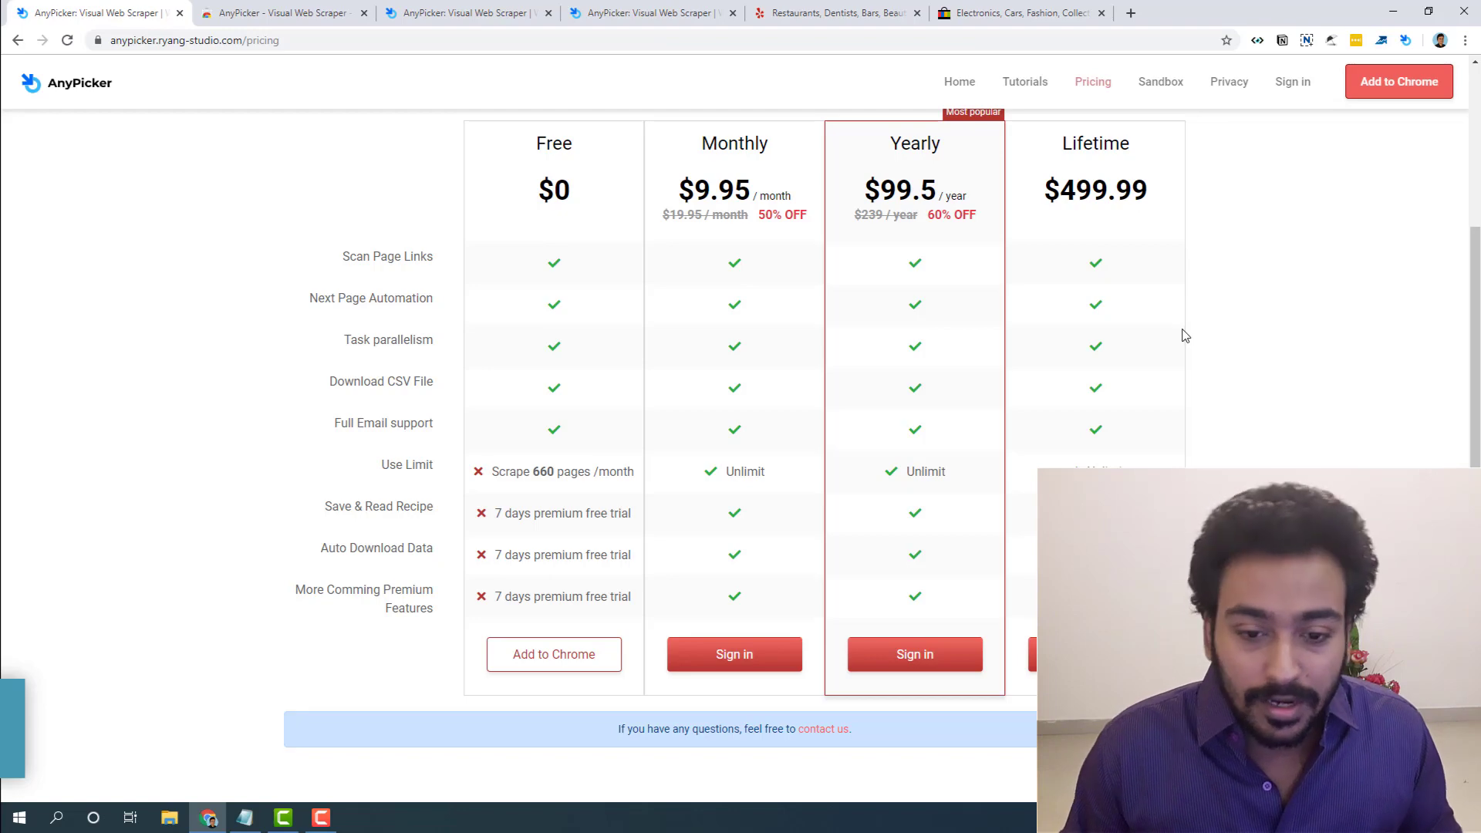
left_click(224, 13)
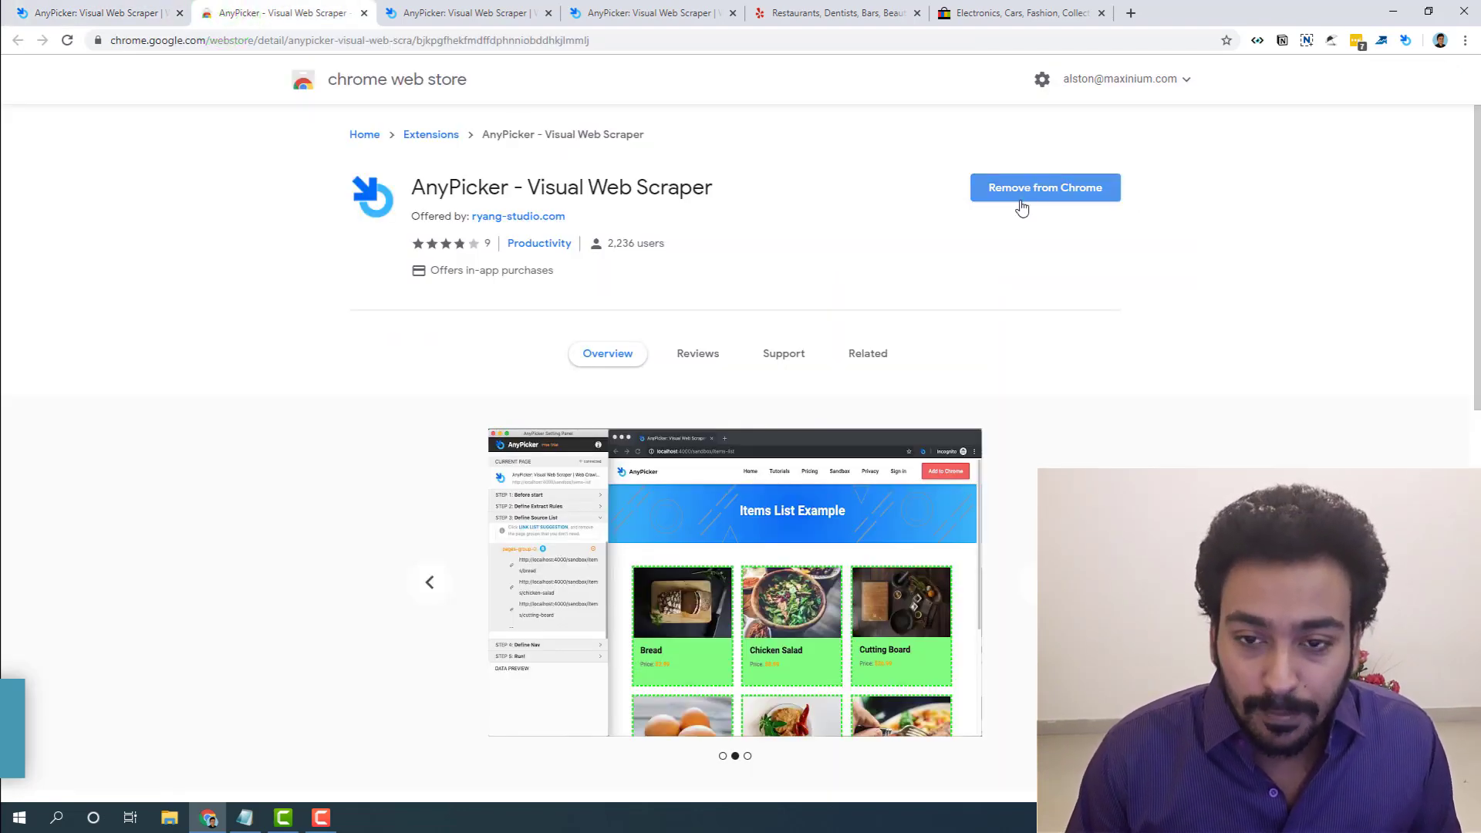
left_click(1030, 253)
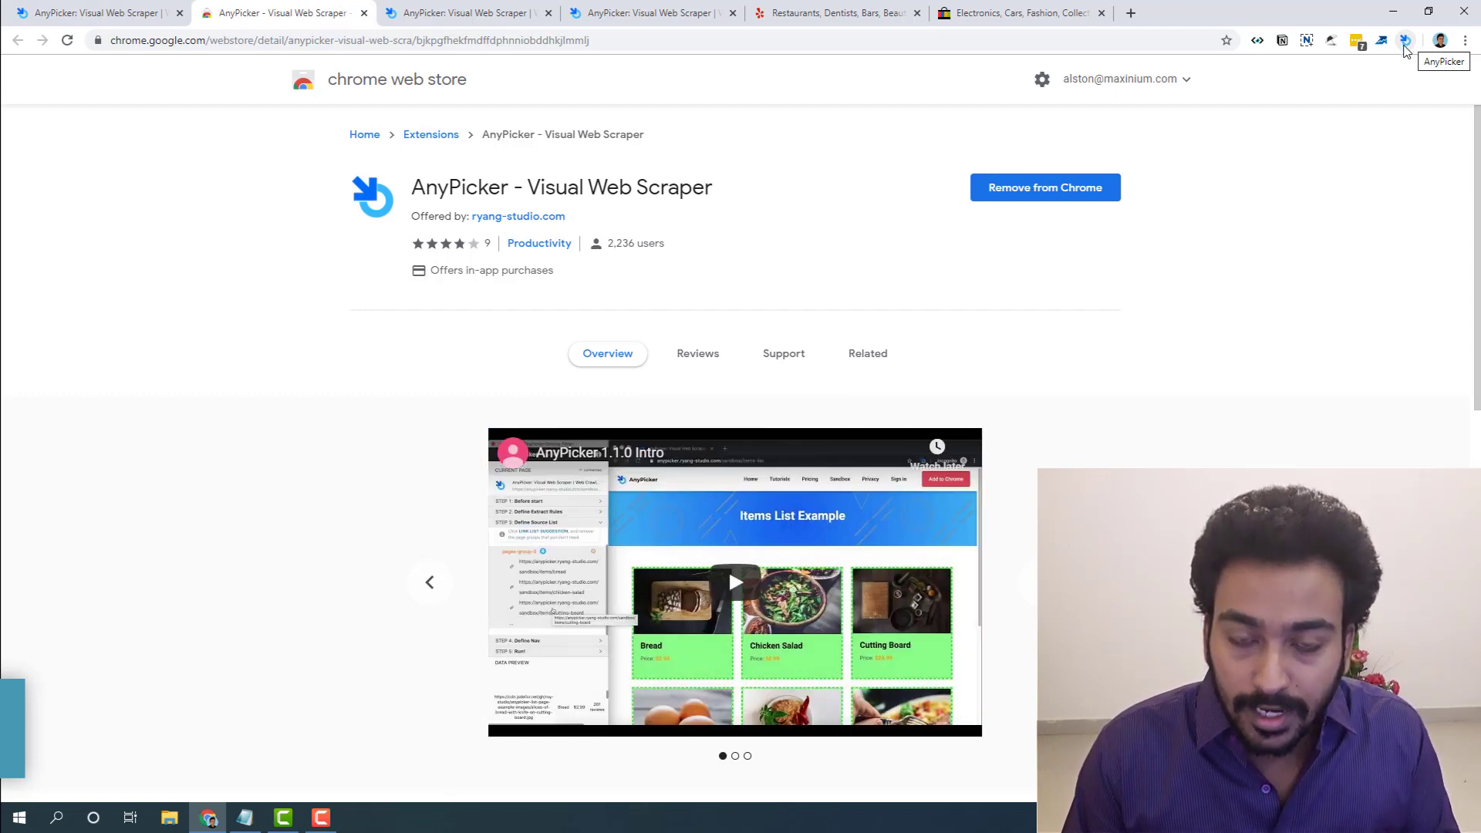
Open the Bread item's detail page from the example items list in AnyPicker's Sandbox.
left_click(498, 23)
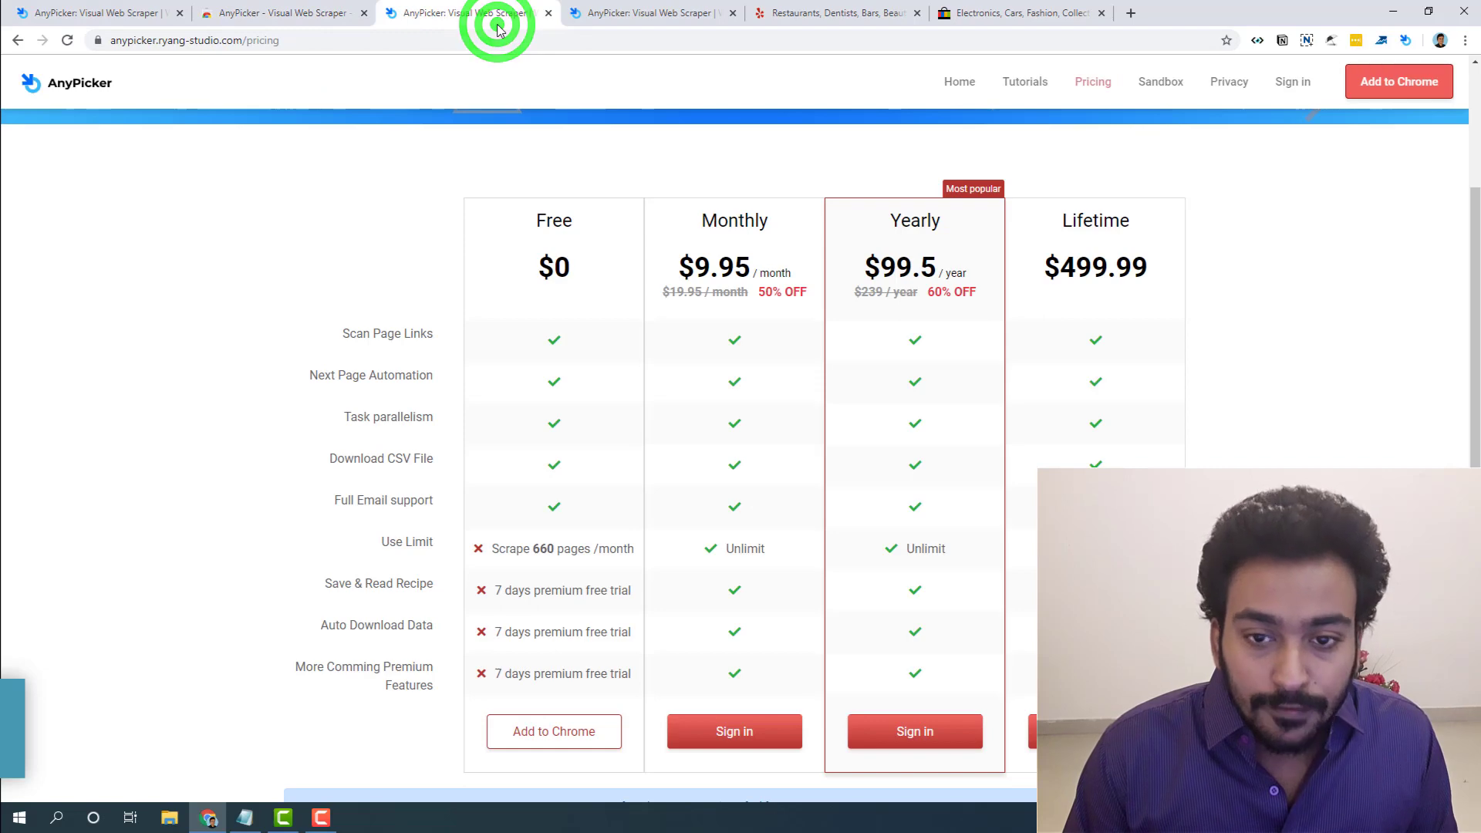
scroll(500, 104, "up", 3)
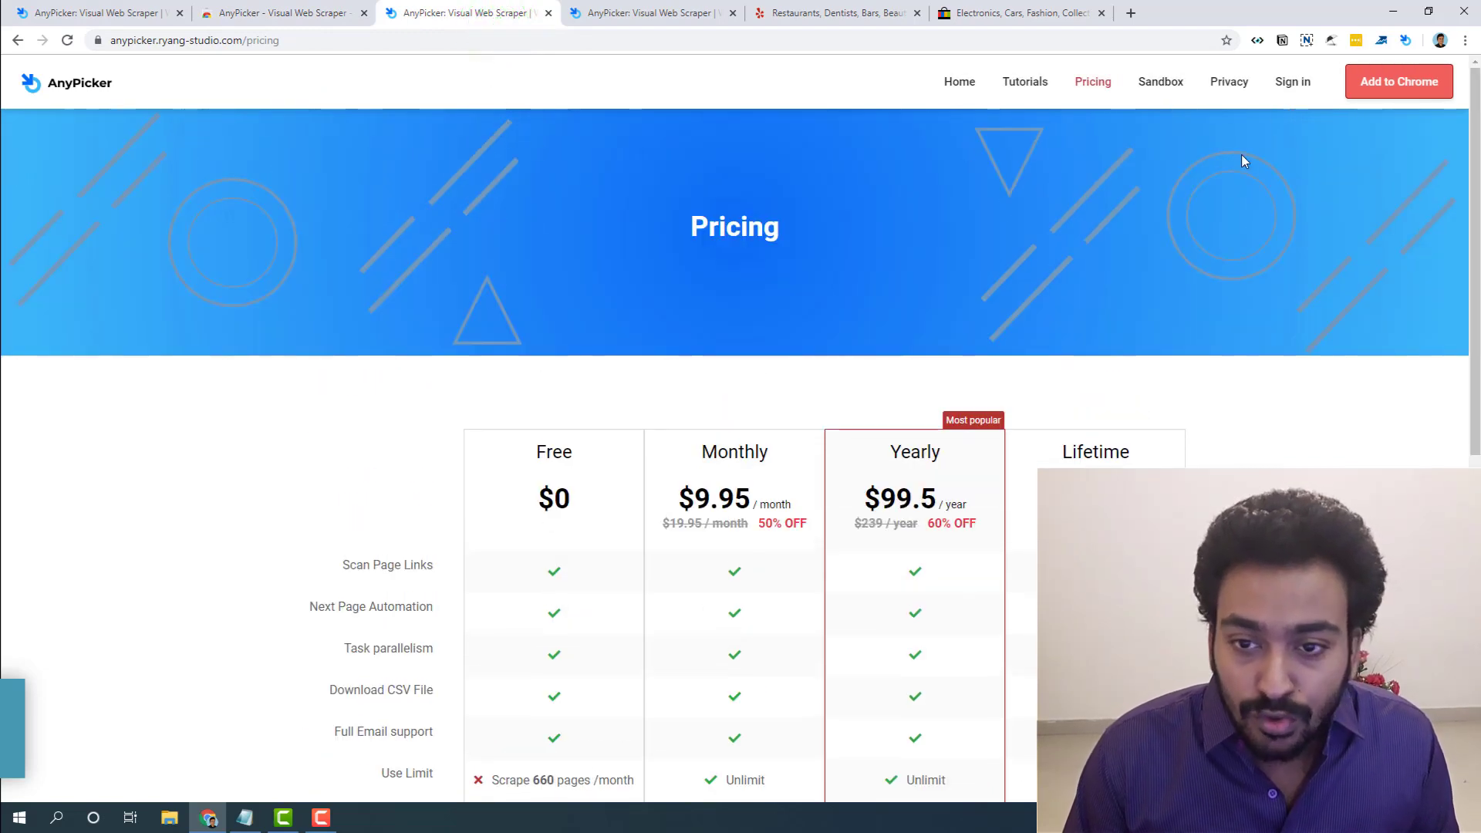
left_click(1156, 77)
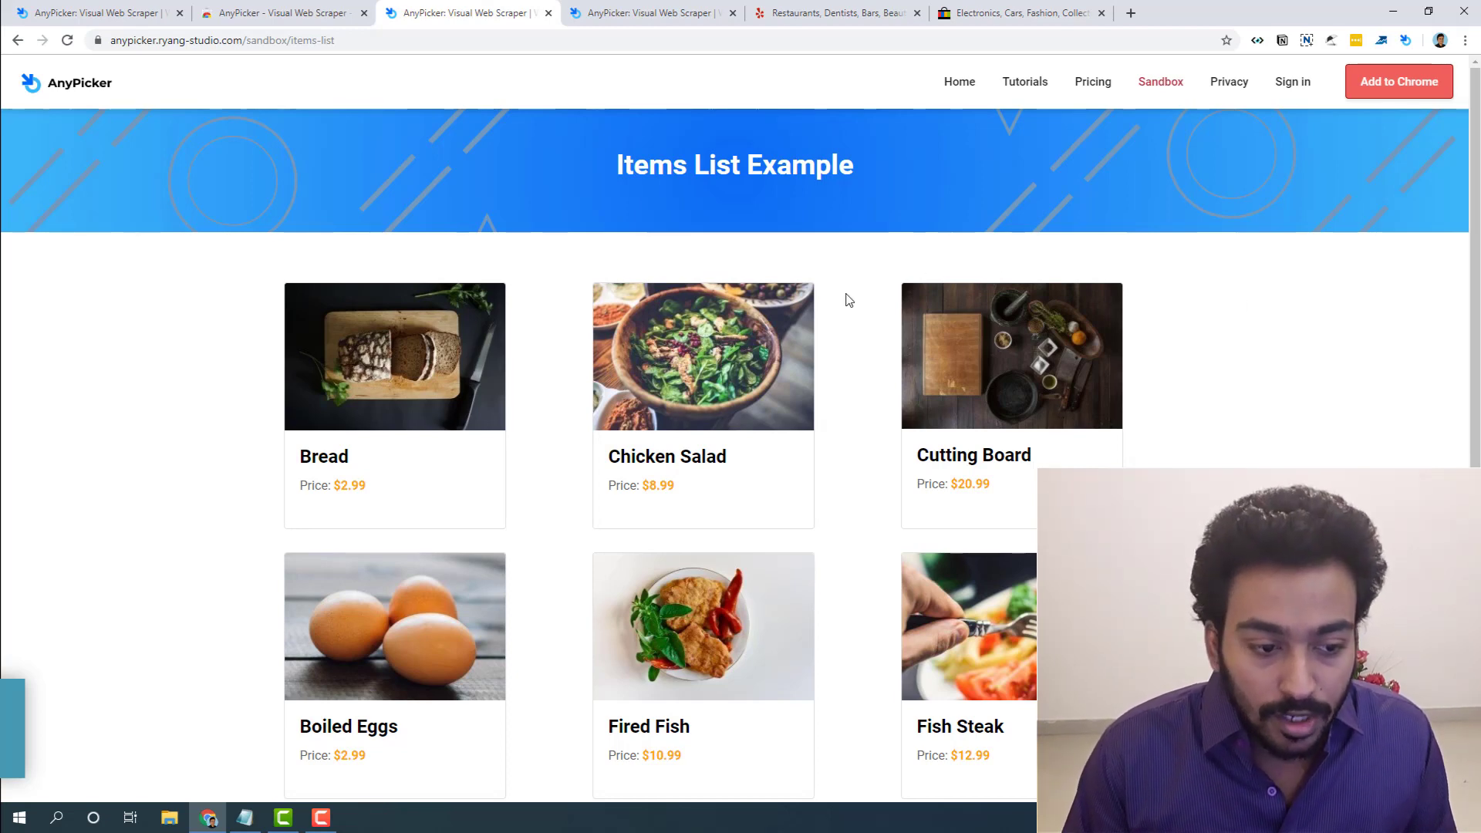
left_click(319, 461)
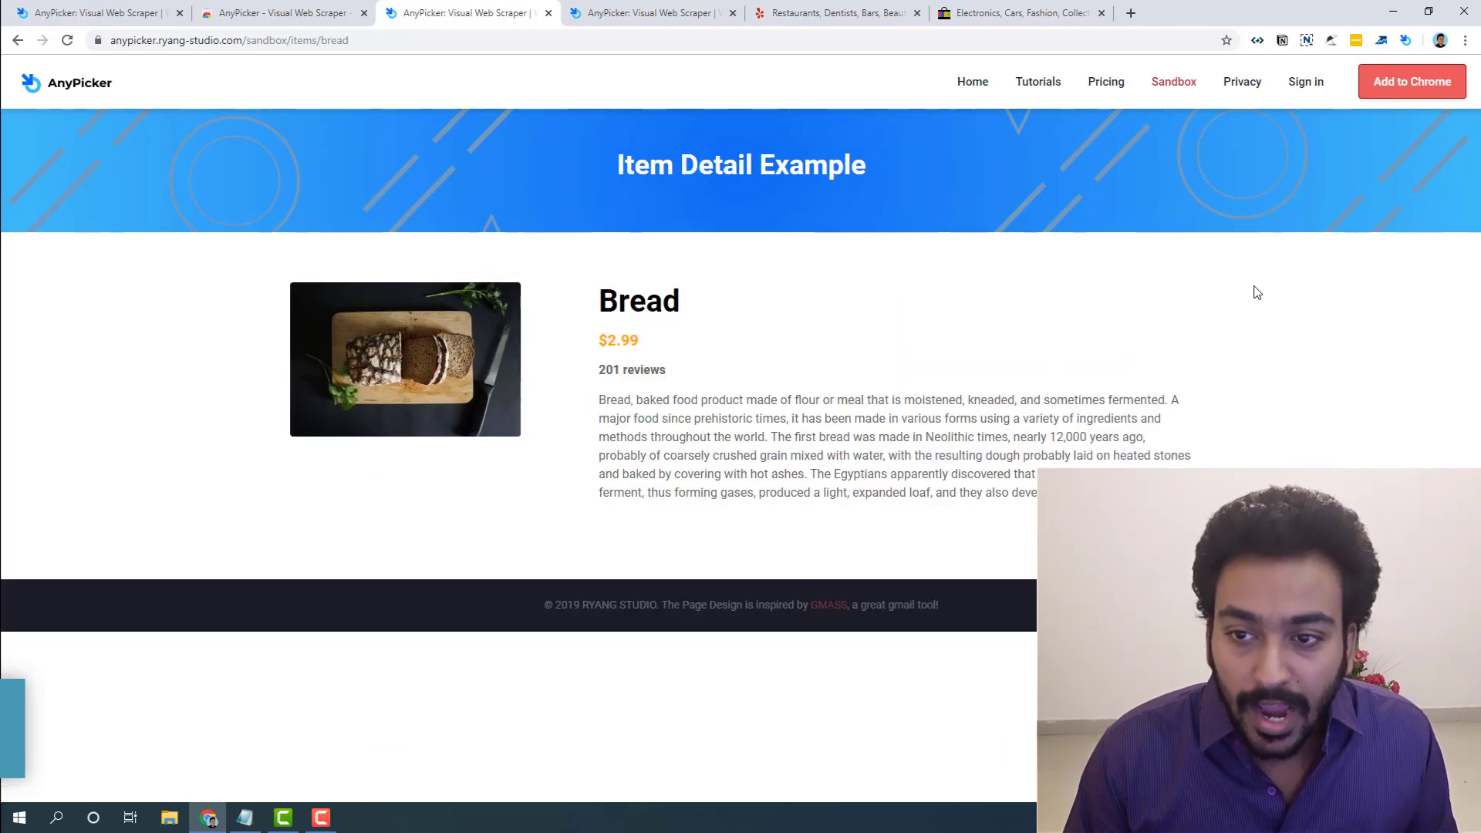
Launch the AnyPicker extension on the Bread page and enlarge its settings panel to fill the space beside the browser window.
left_click(1409, 44)
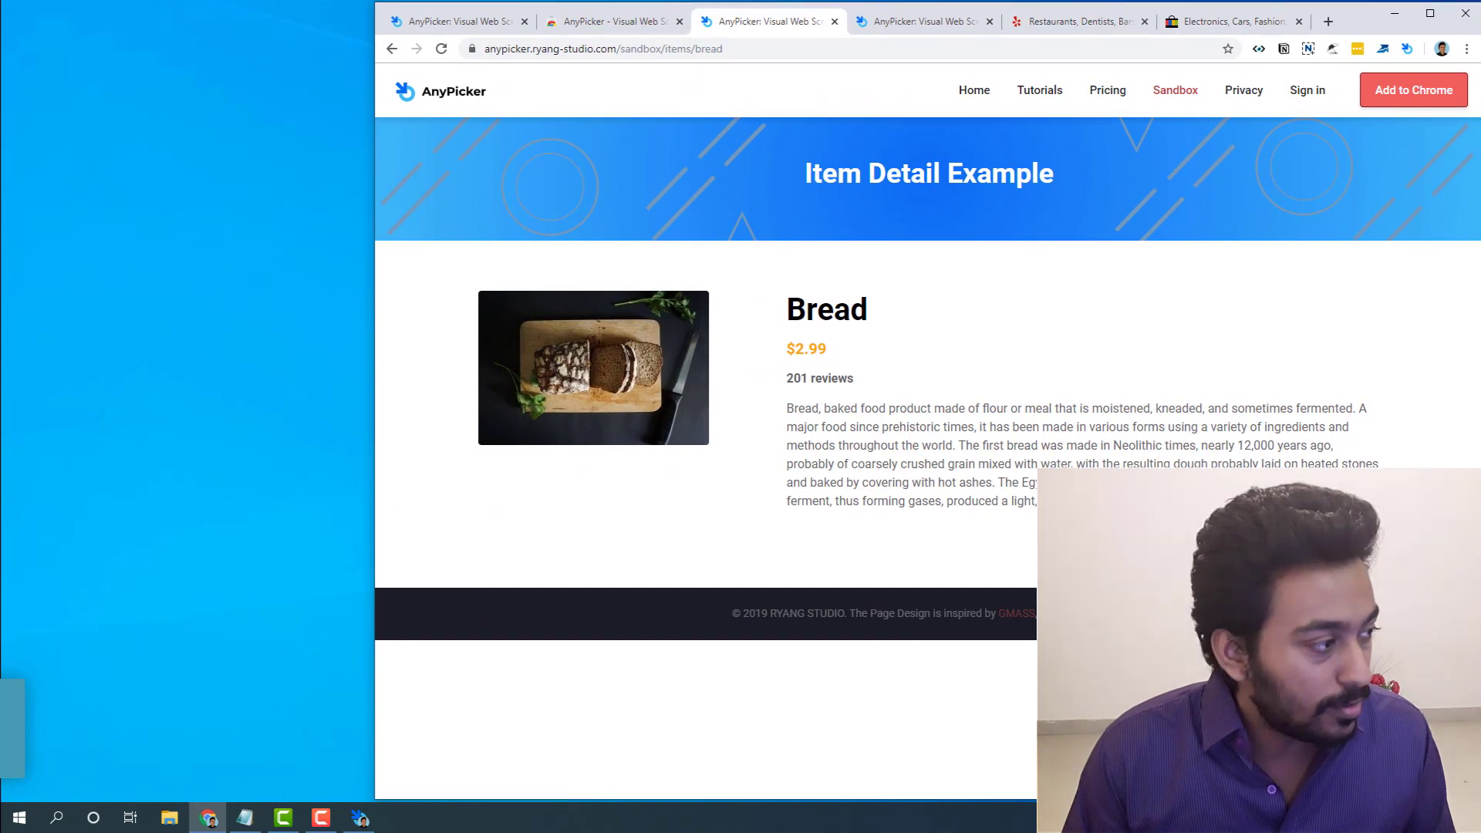
left_click_drag(113, 115, 63, 21)
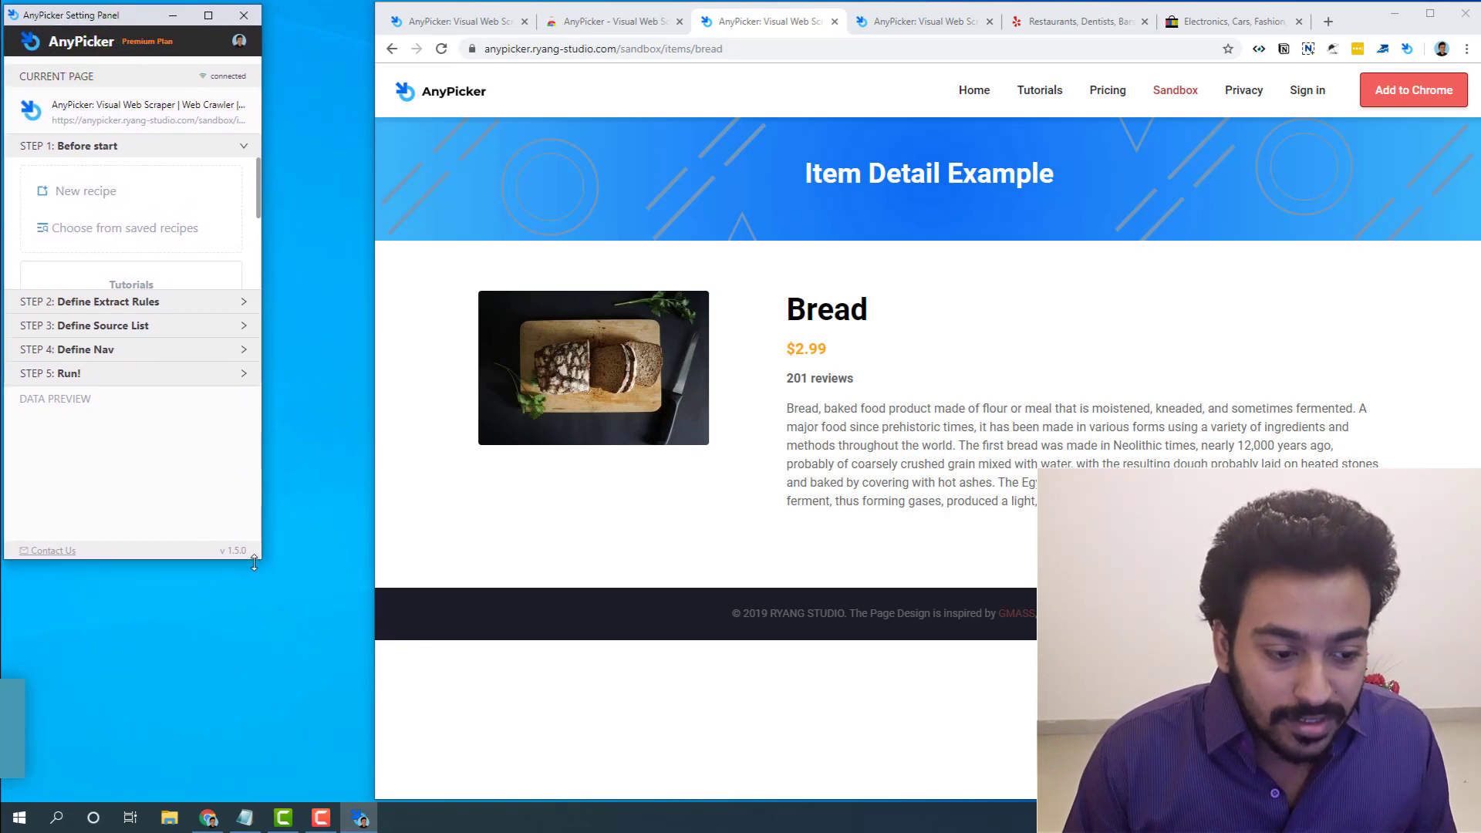
left_click_drag(261, 561, 364, 795)
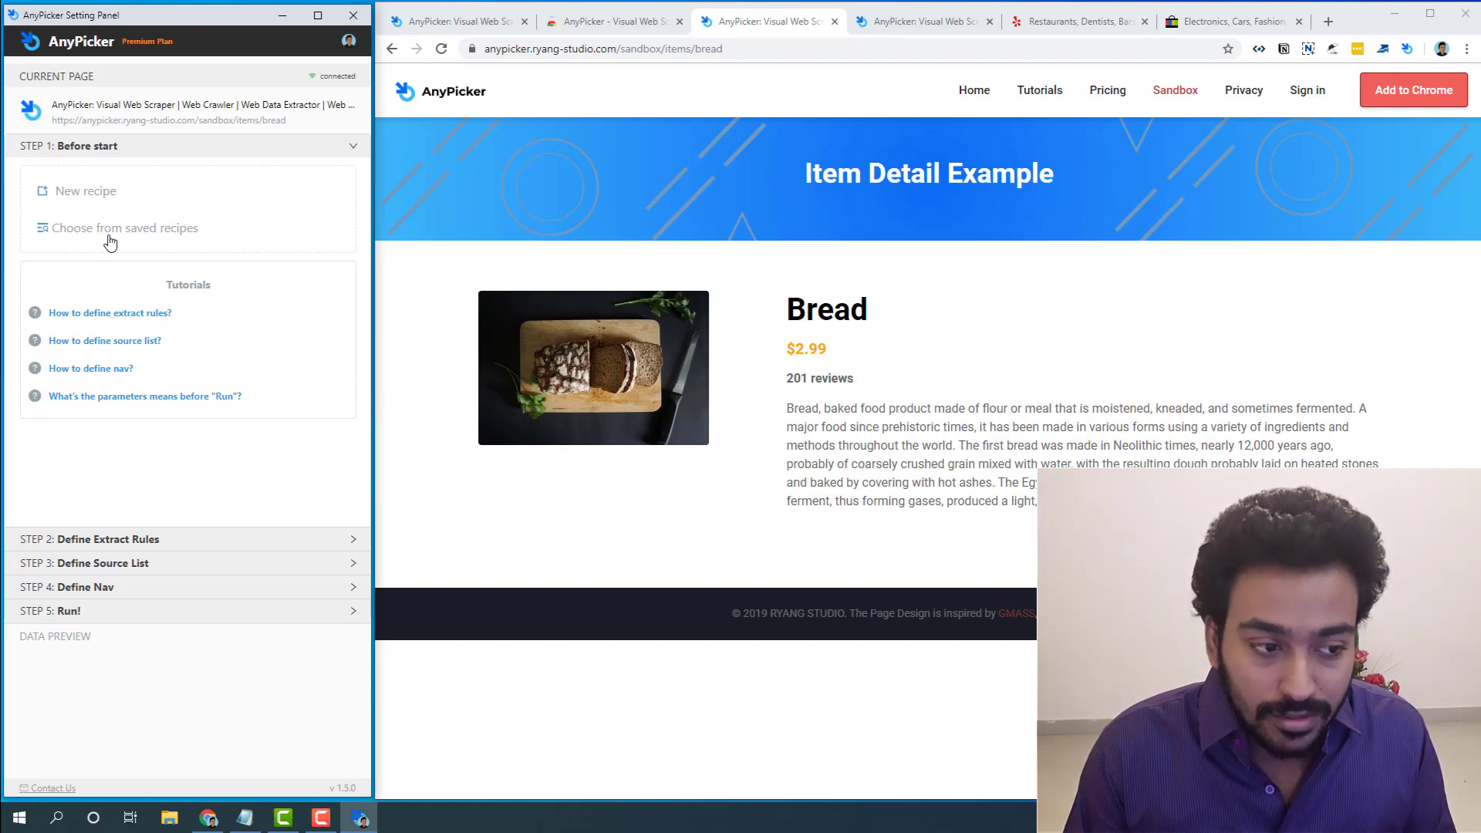
Start a new recipe, pick the Bread heading as an extract field and name that field "product name".
left_click(91, 195)
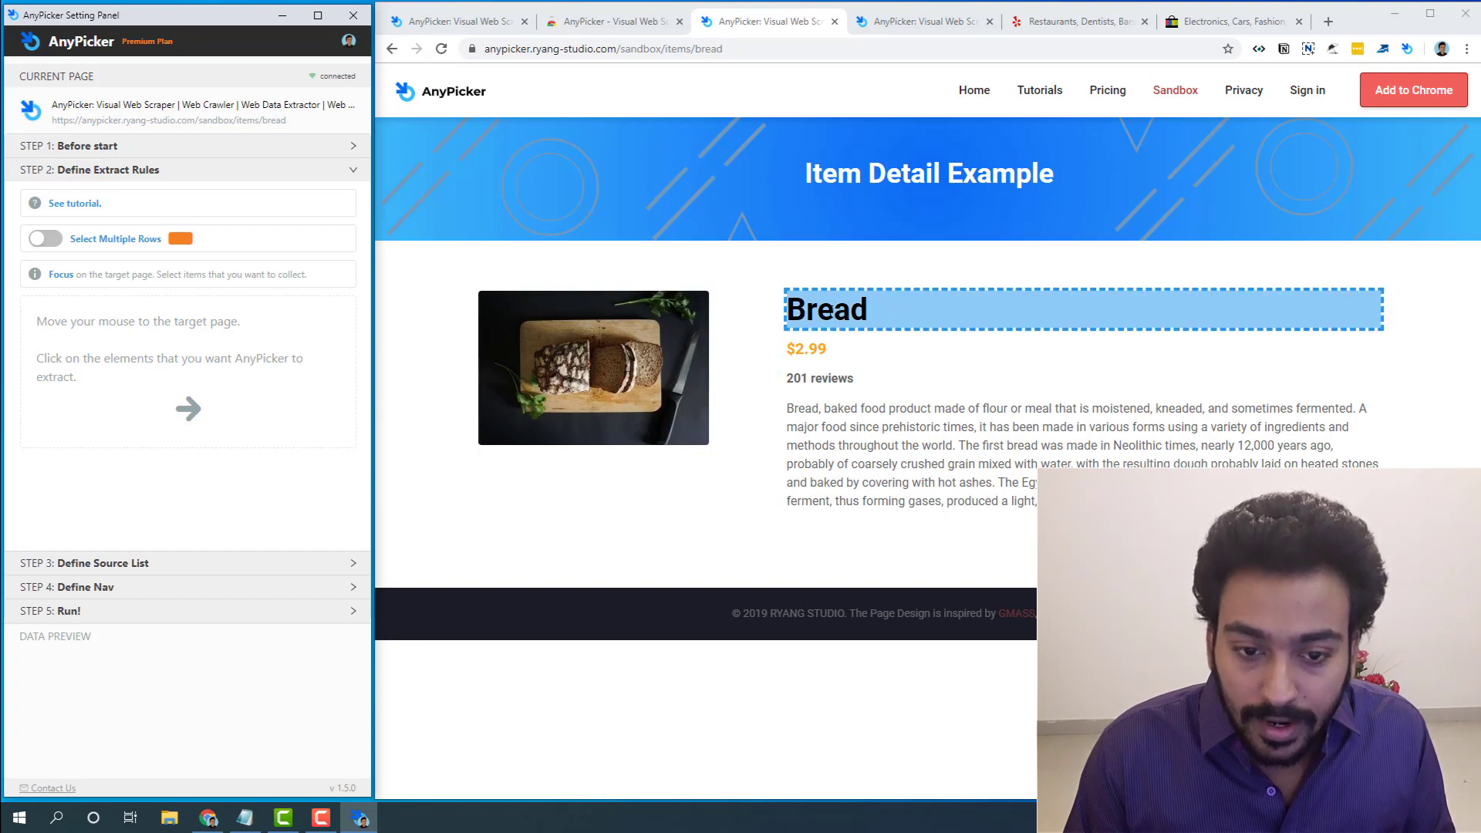
left_click(827, 307)
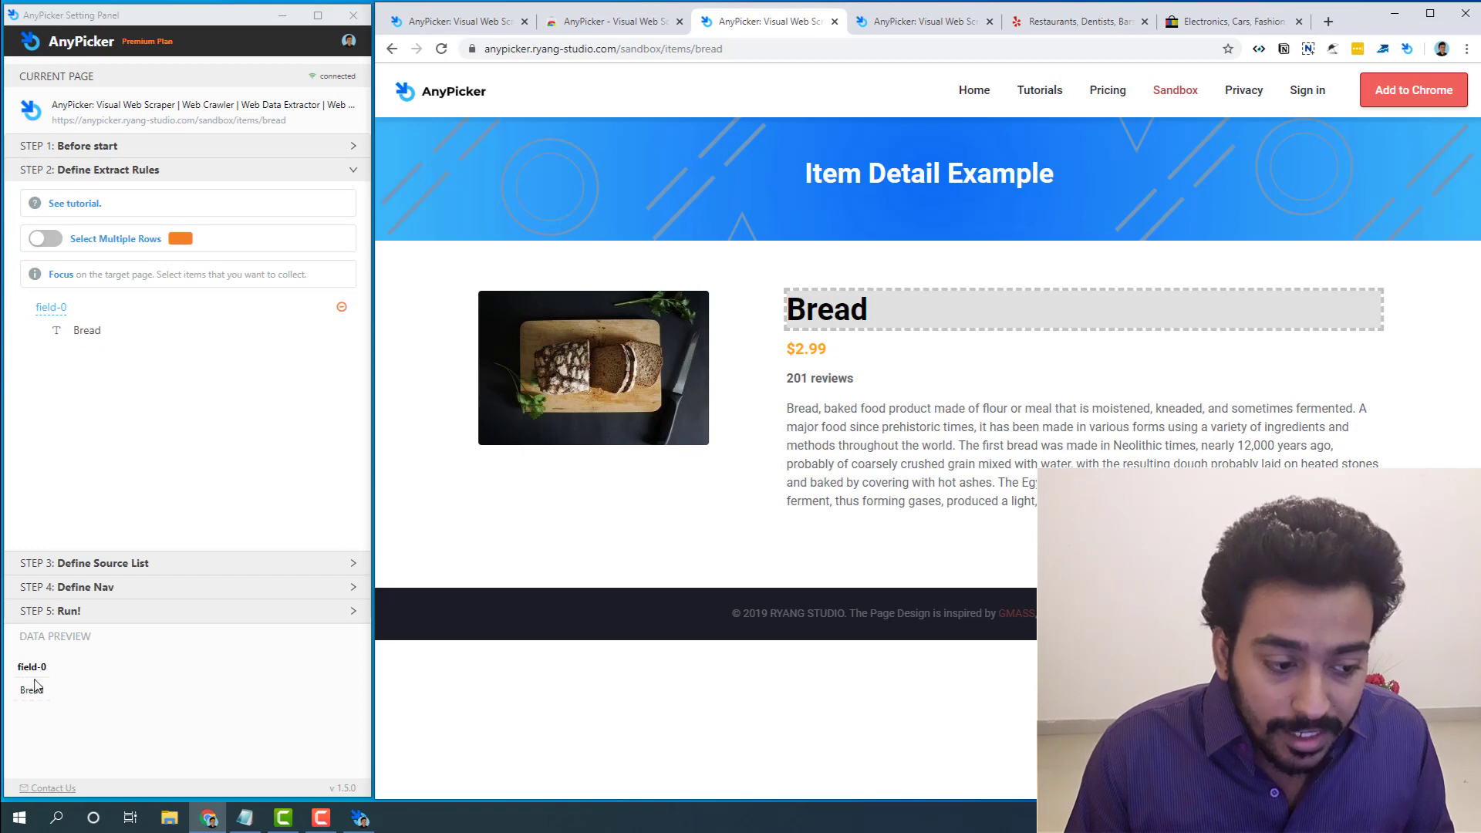
left_click(44, 312)
left_click(46, 312)
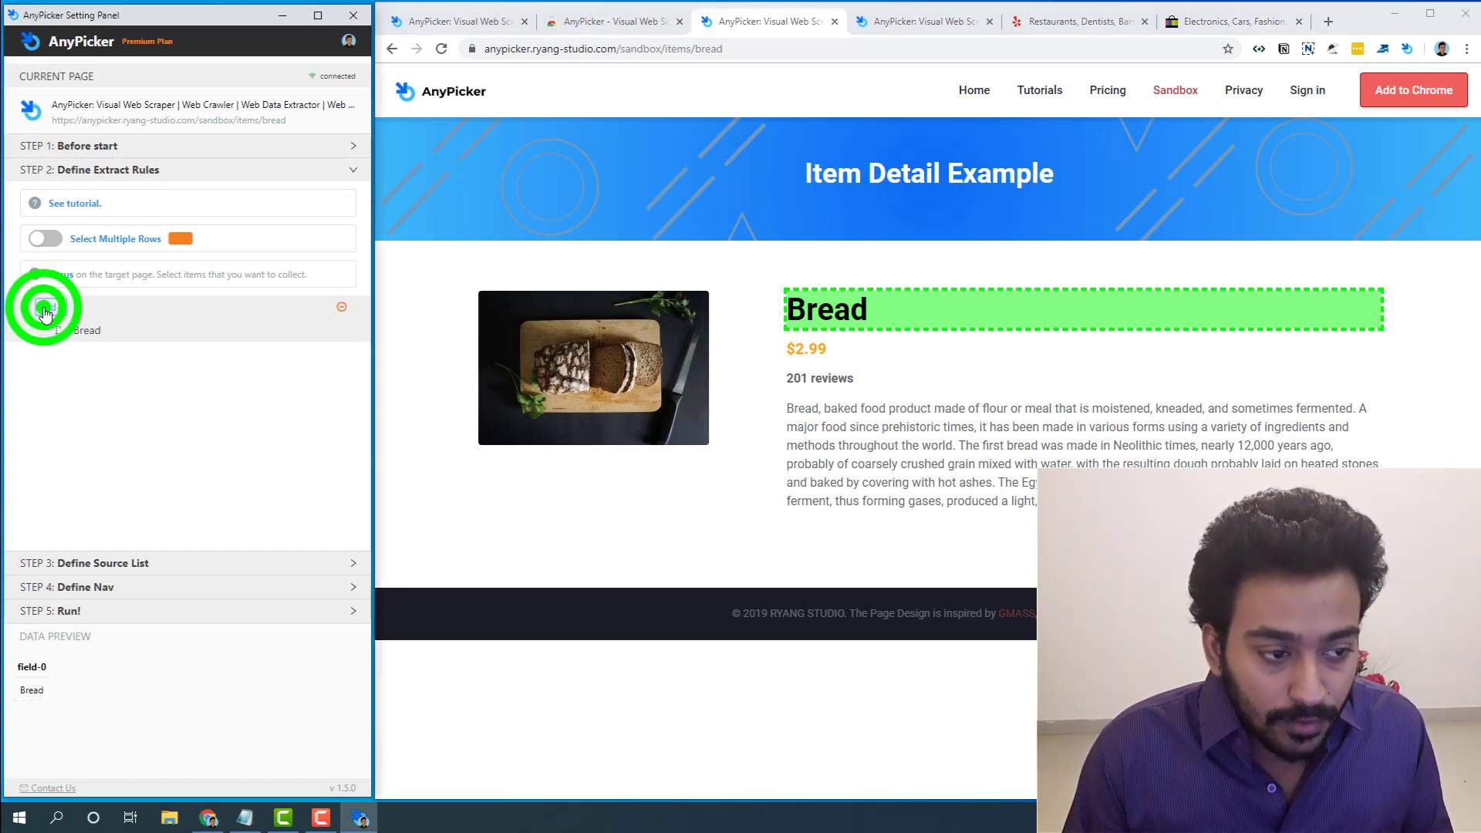
type("product")
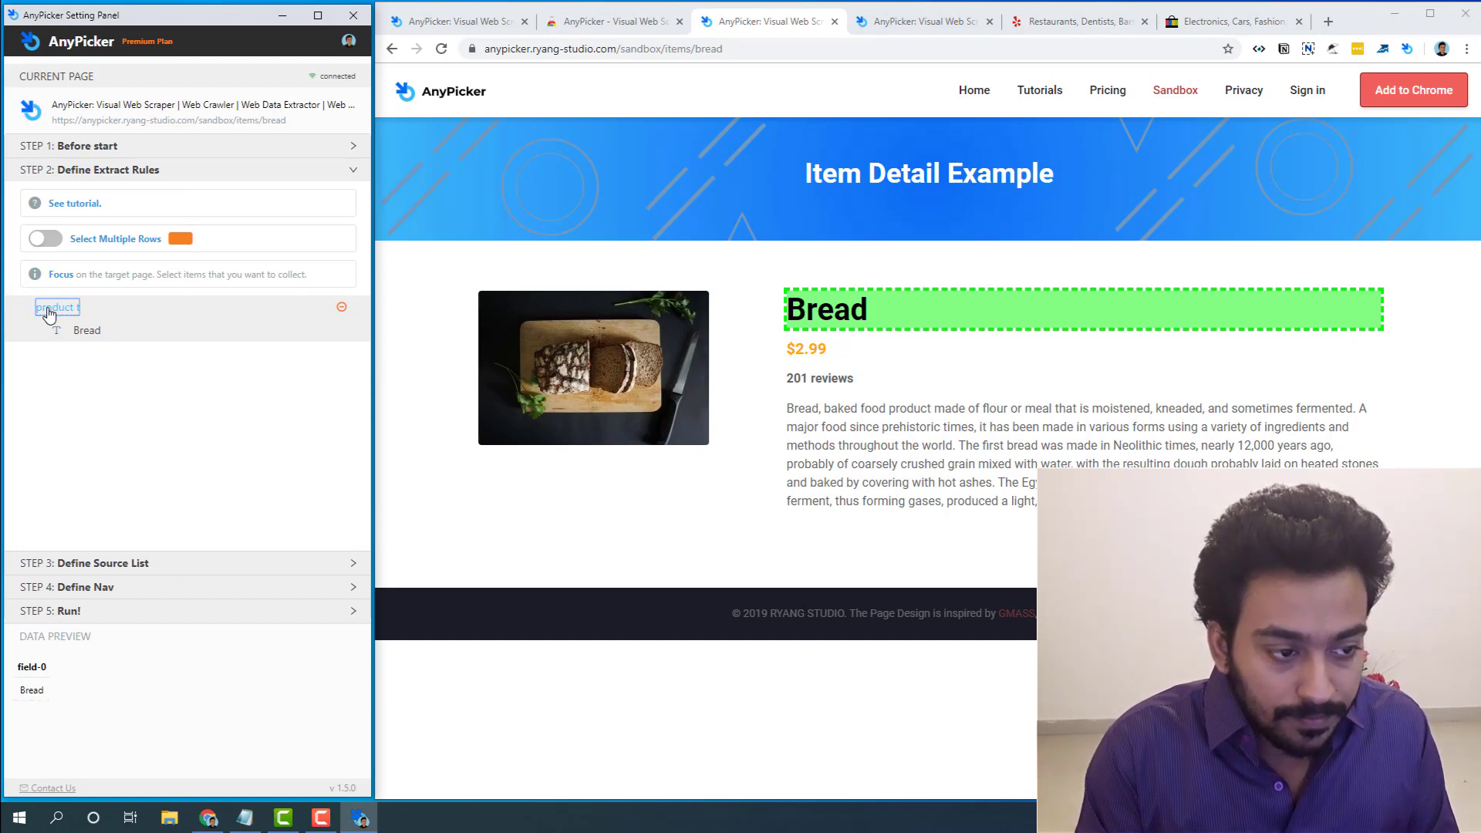
type(" name")
key("Return")
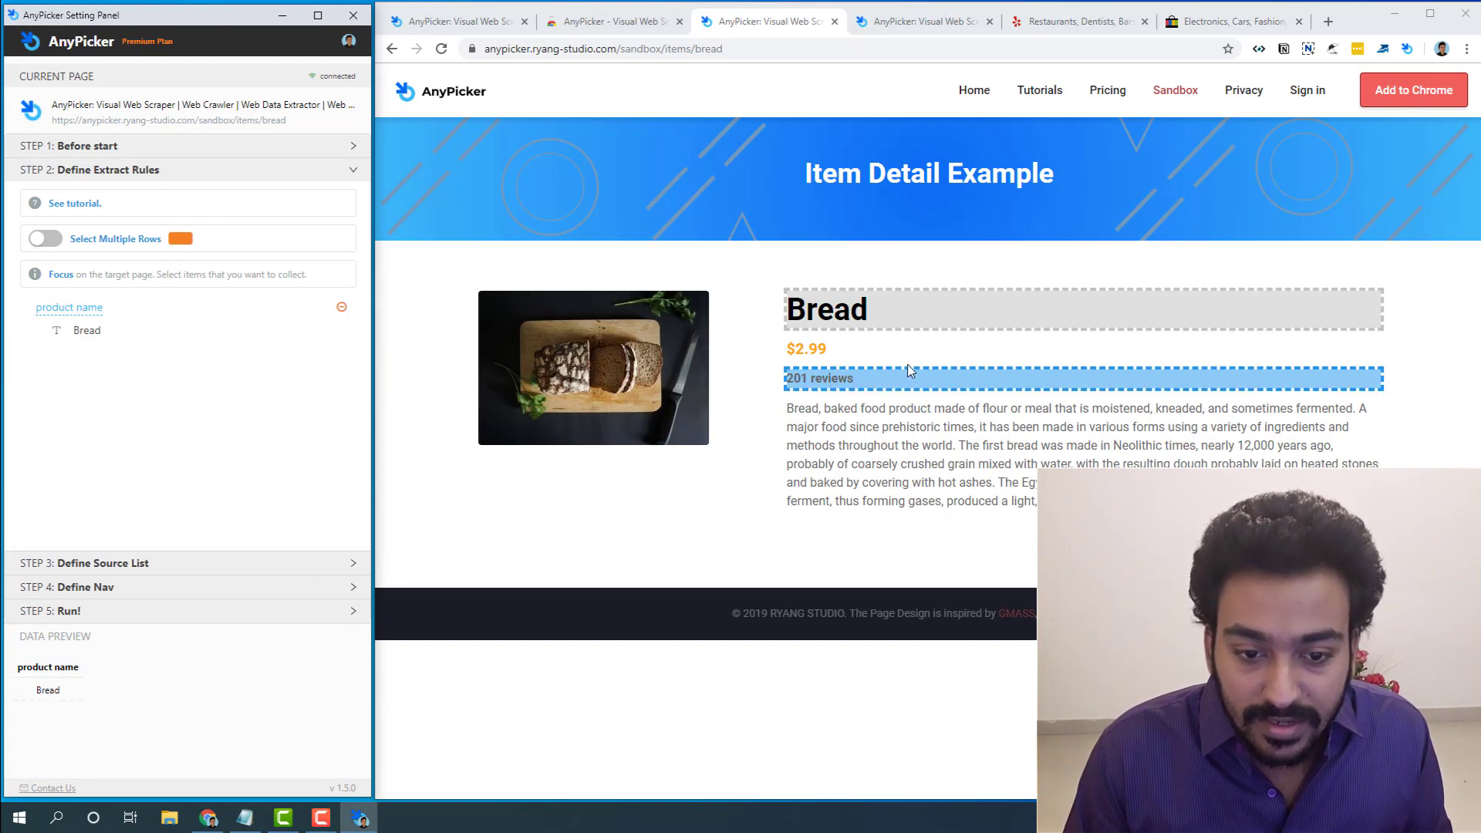
Add the item's price, reviews line, description paragraph and picture as further extract fields.
left_click(848, 359)
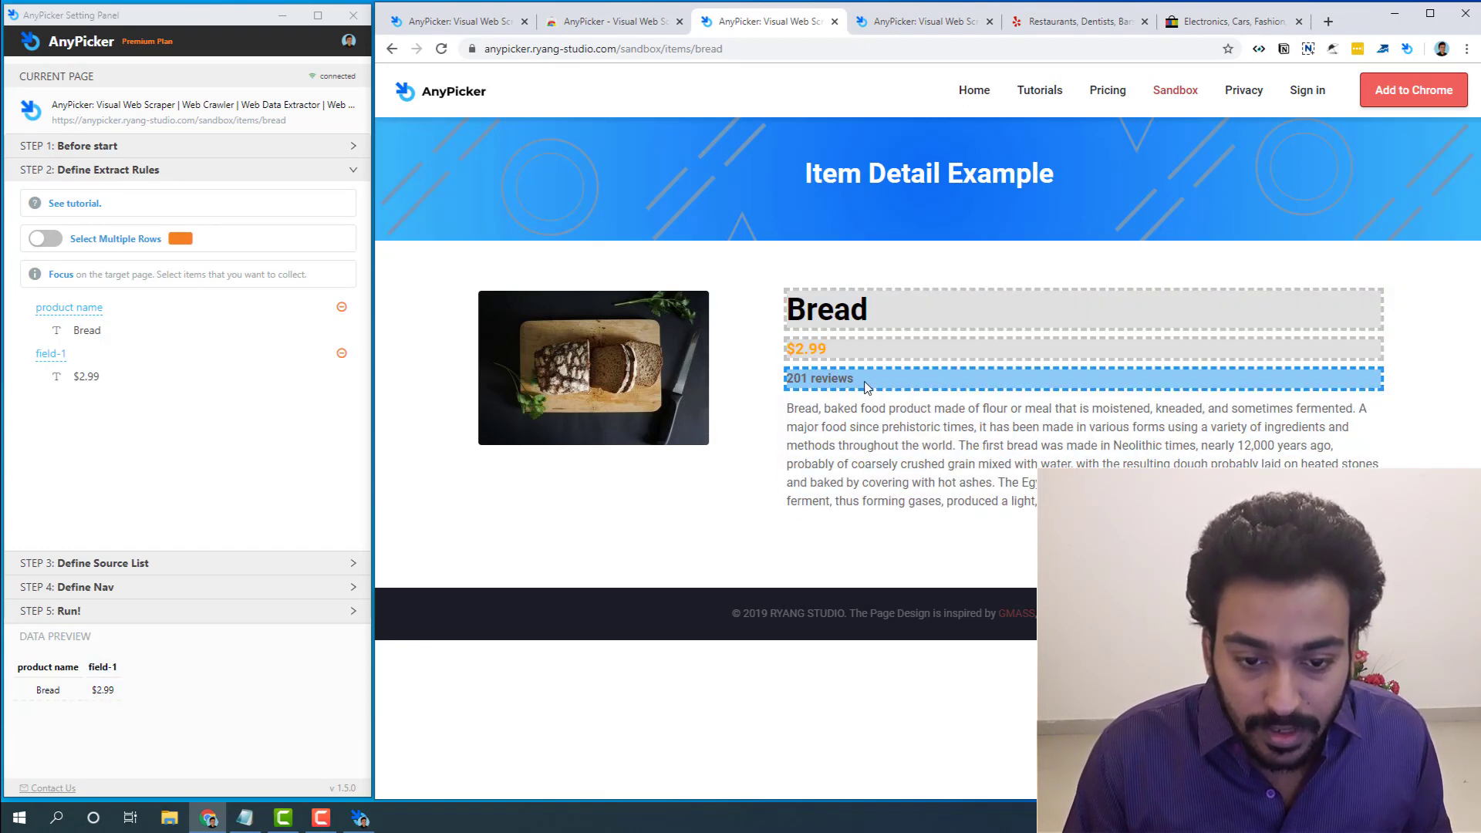
double_click(865, 382)
left_click(861, 428)
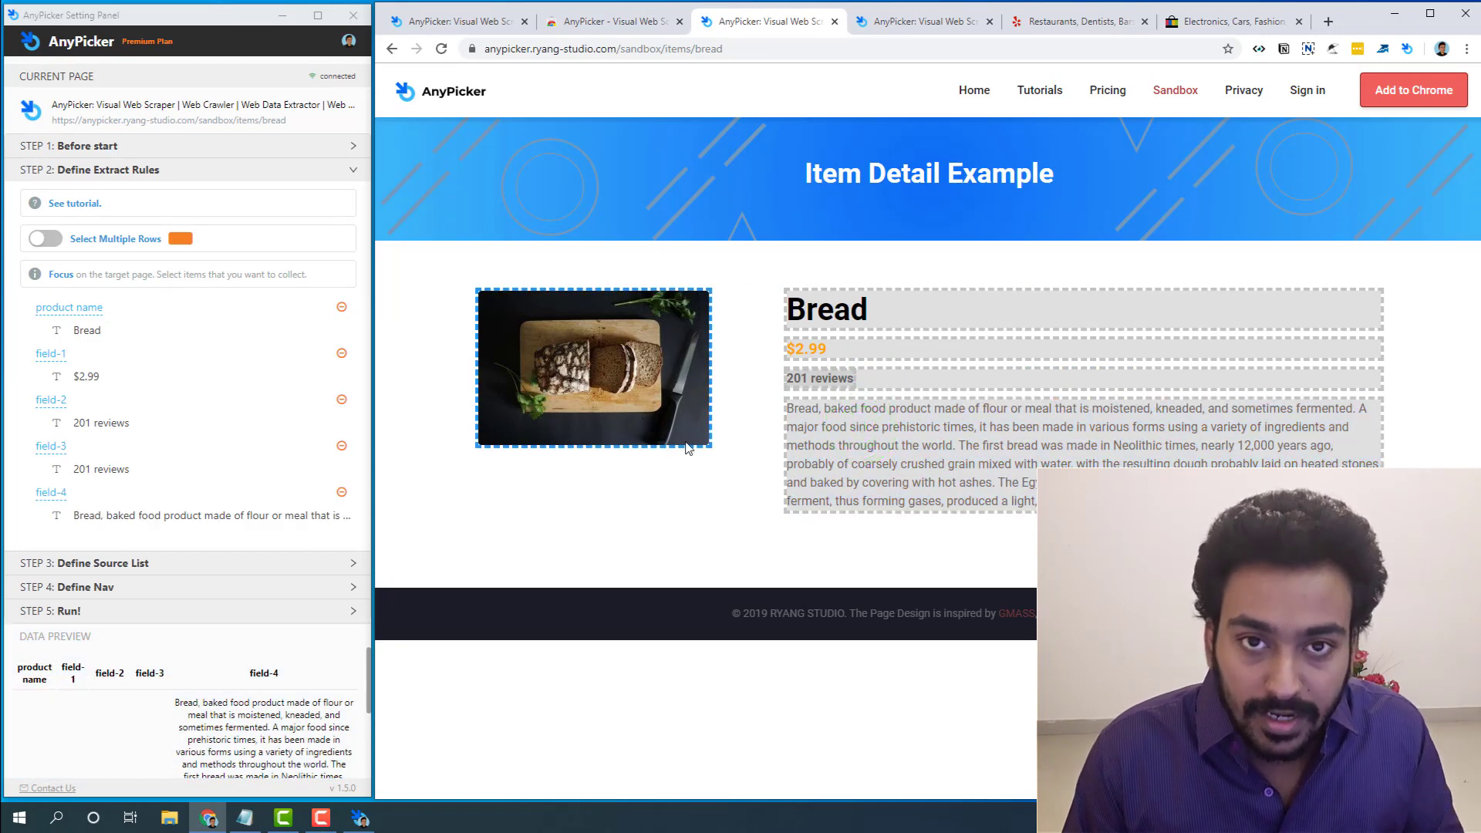
left_click(623, 394)
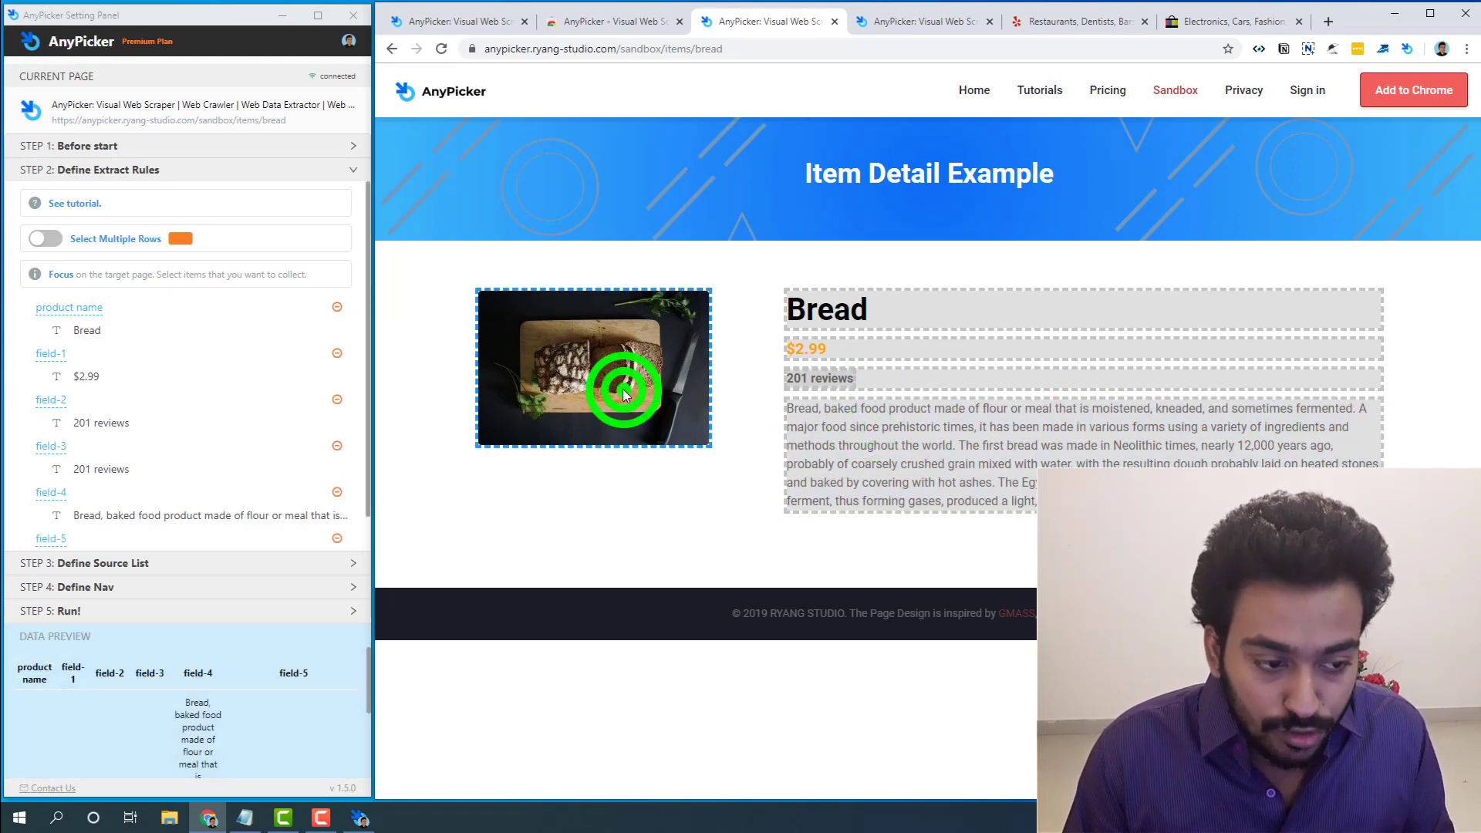
Rename the extract field that holds the item's price as "price".
left_click(52, 356)
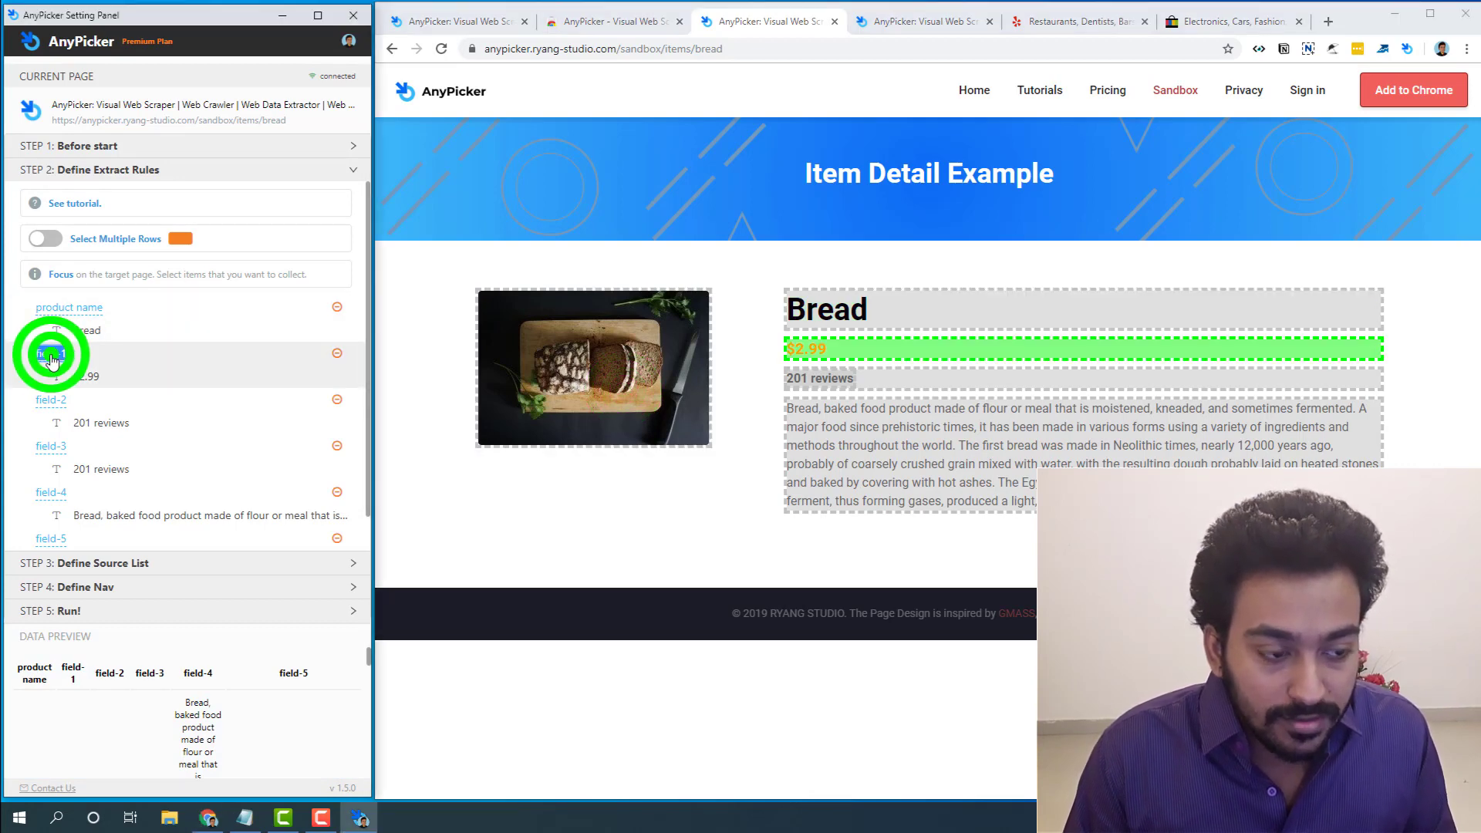
left_click(51, 356)
type("price")
key("Return")
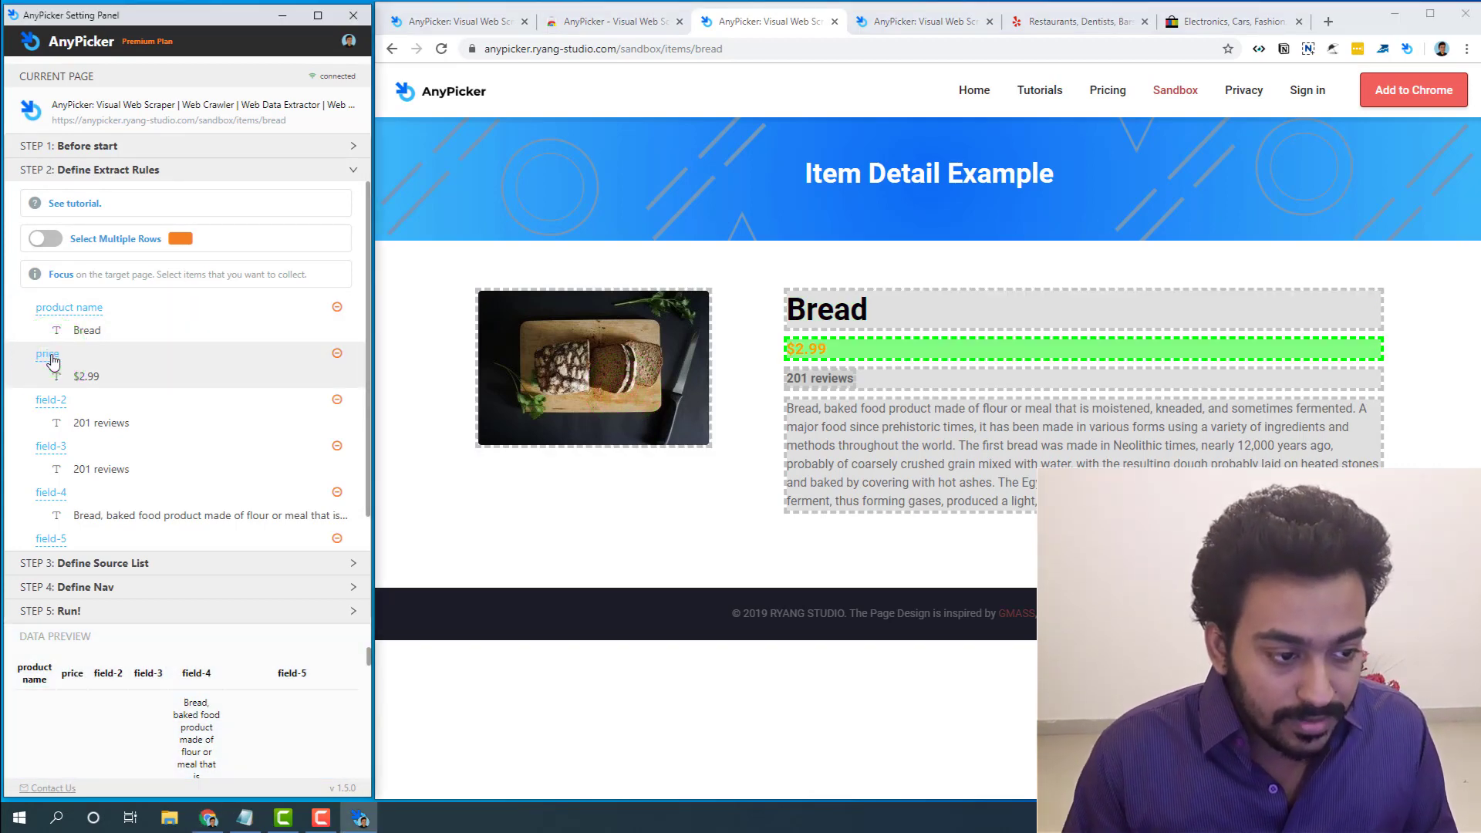
Rename the first reviews field as "reviews count" and remove the duplicate reviews field.
left_click(47, 405)
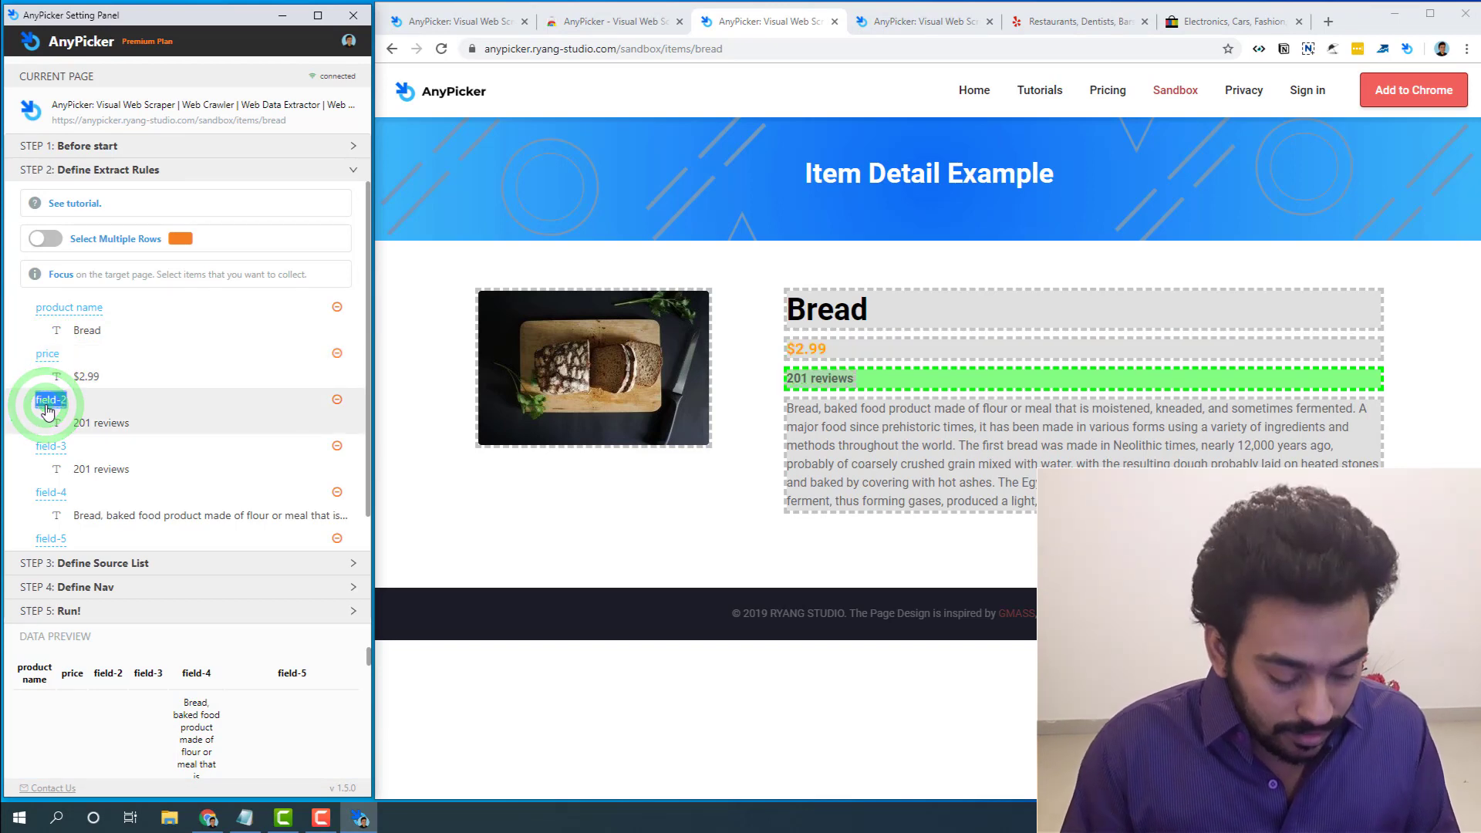
type("revie")
key("BackSpace")
key("BackSpace")
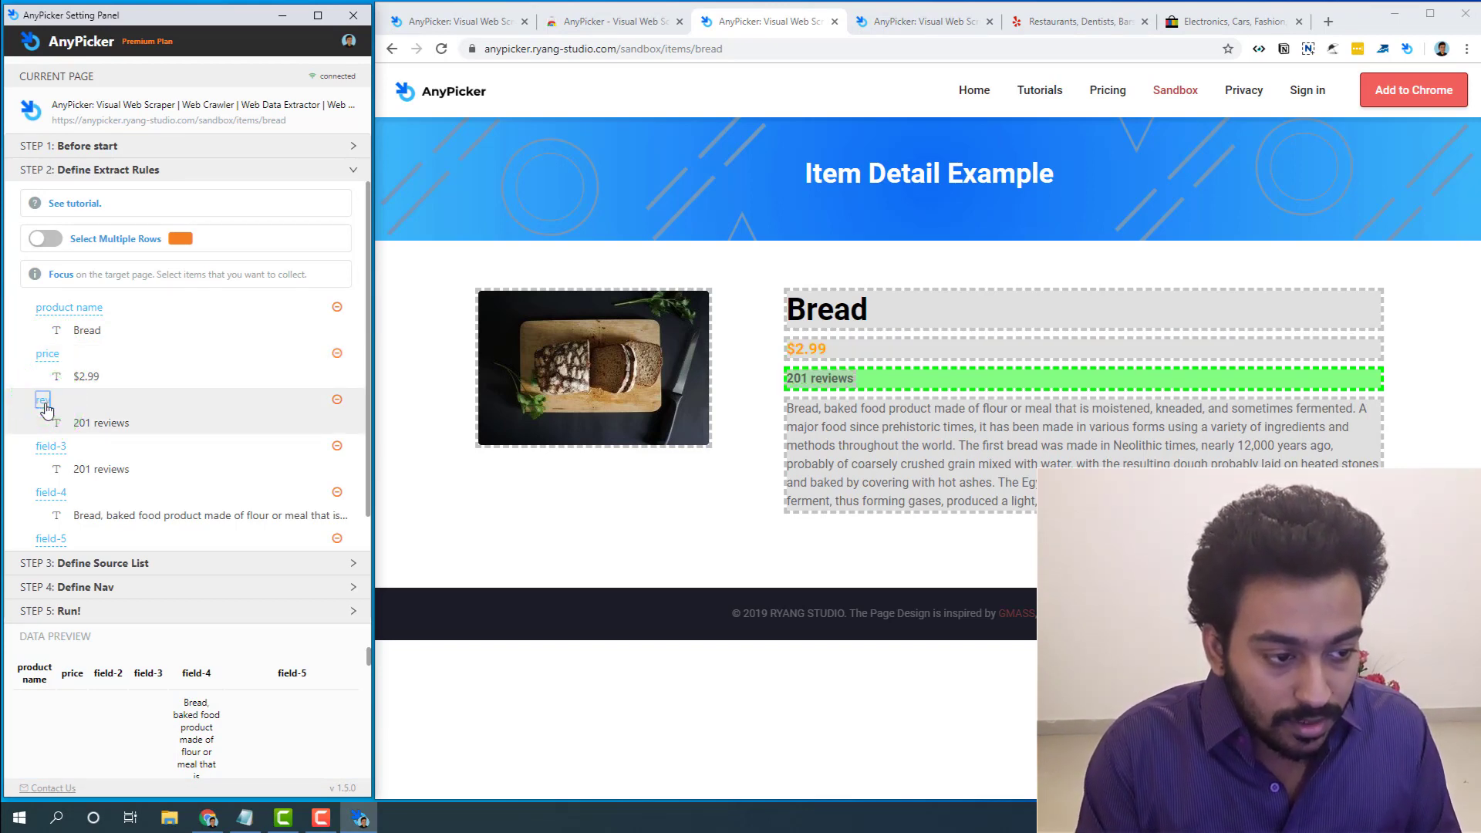
type("iews count")
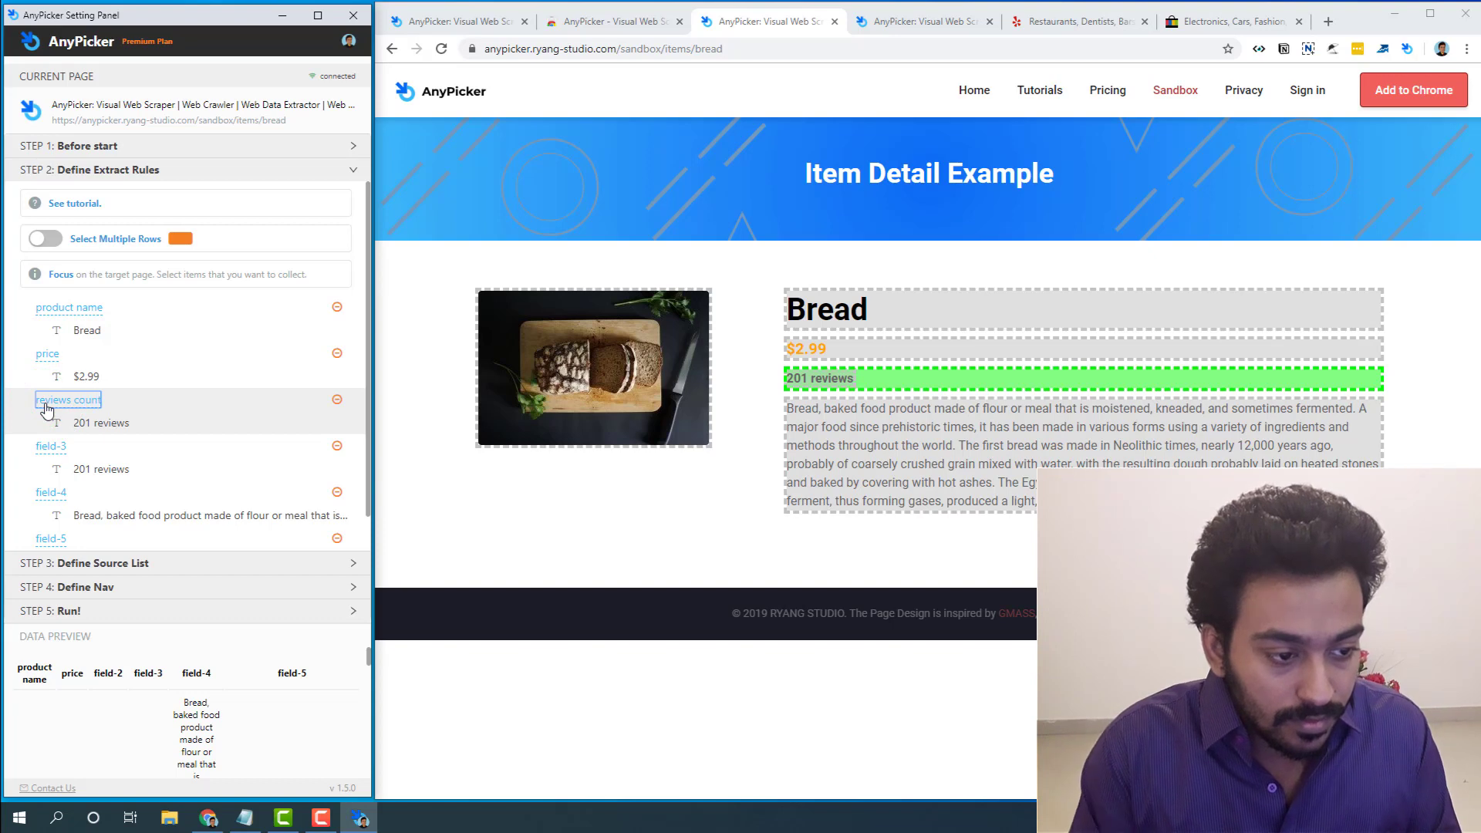
key("Return")
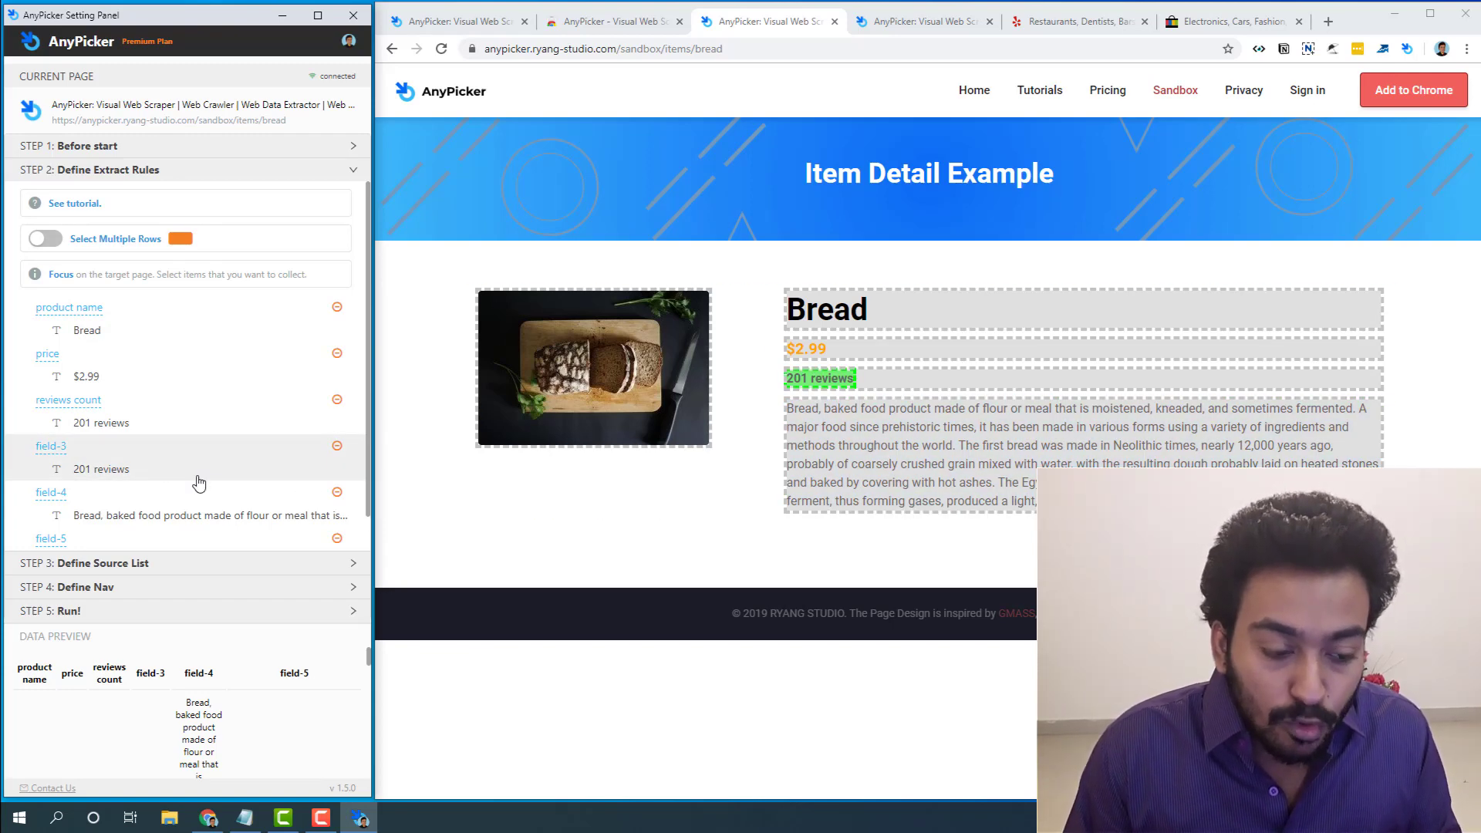
left_click(338, 448)
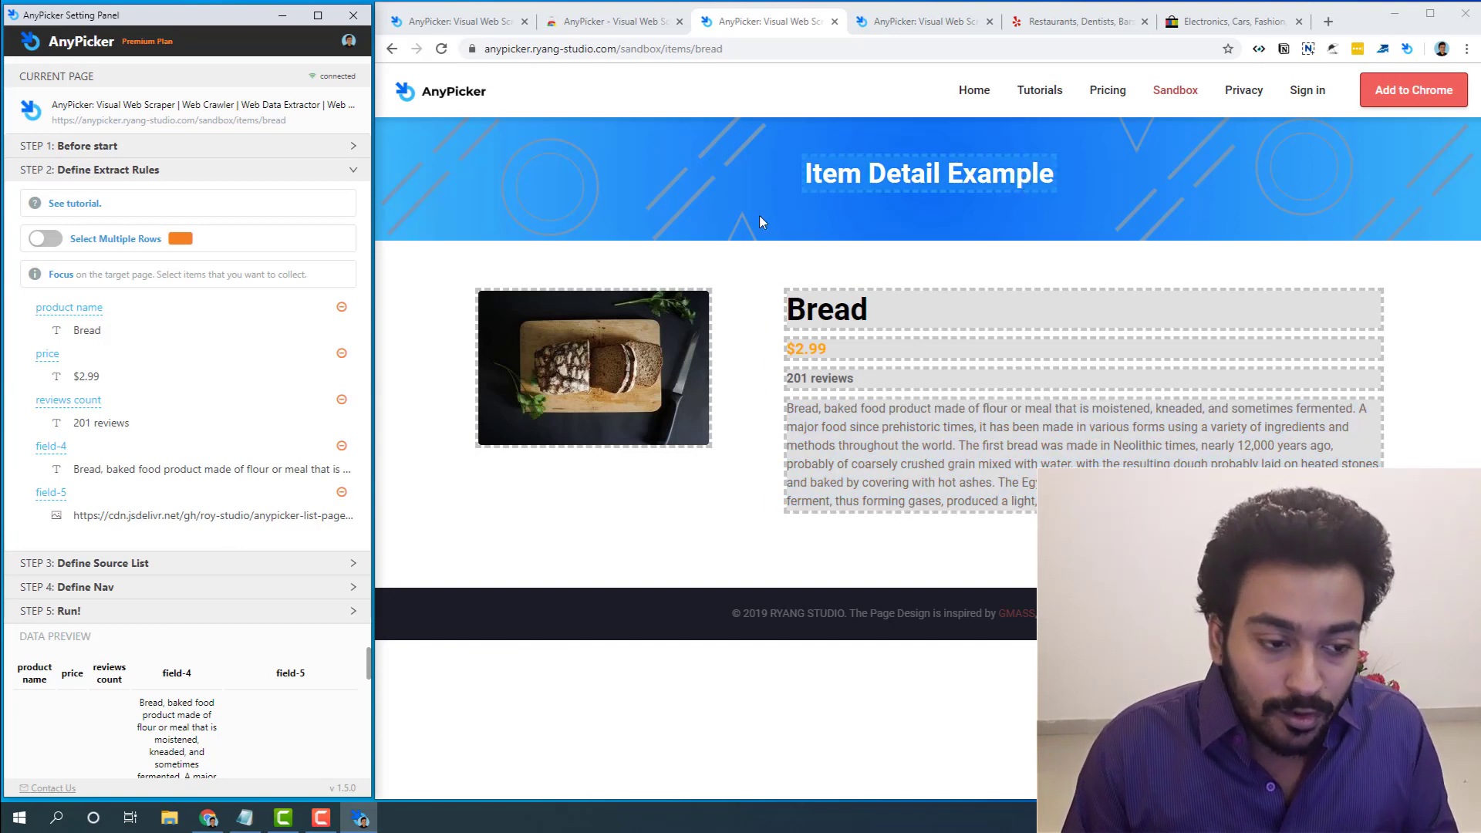
Rename the paragraph text field as "description" and the picture URL field as "image".
left_click(49, 448)
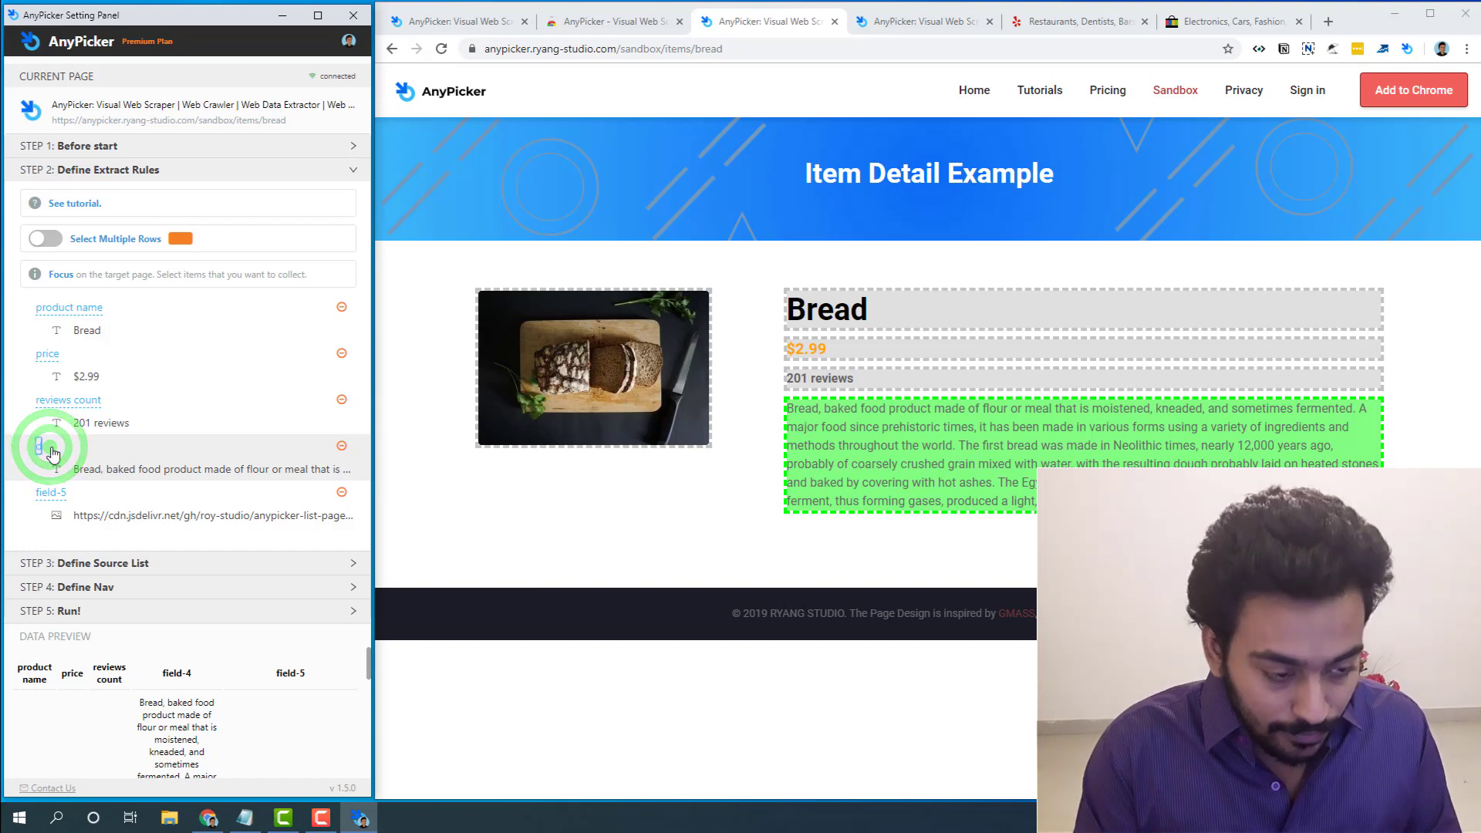
type("description")
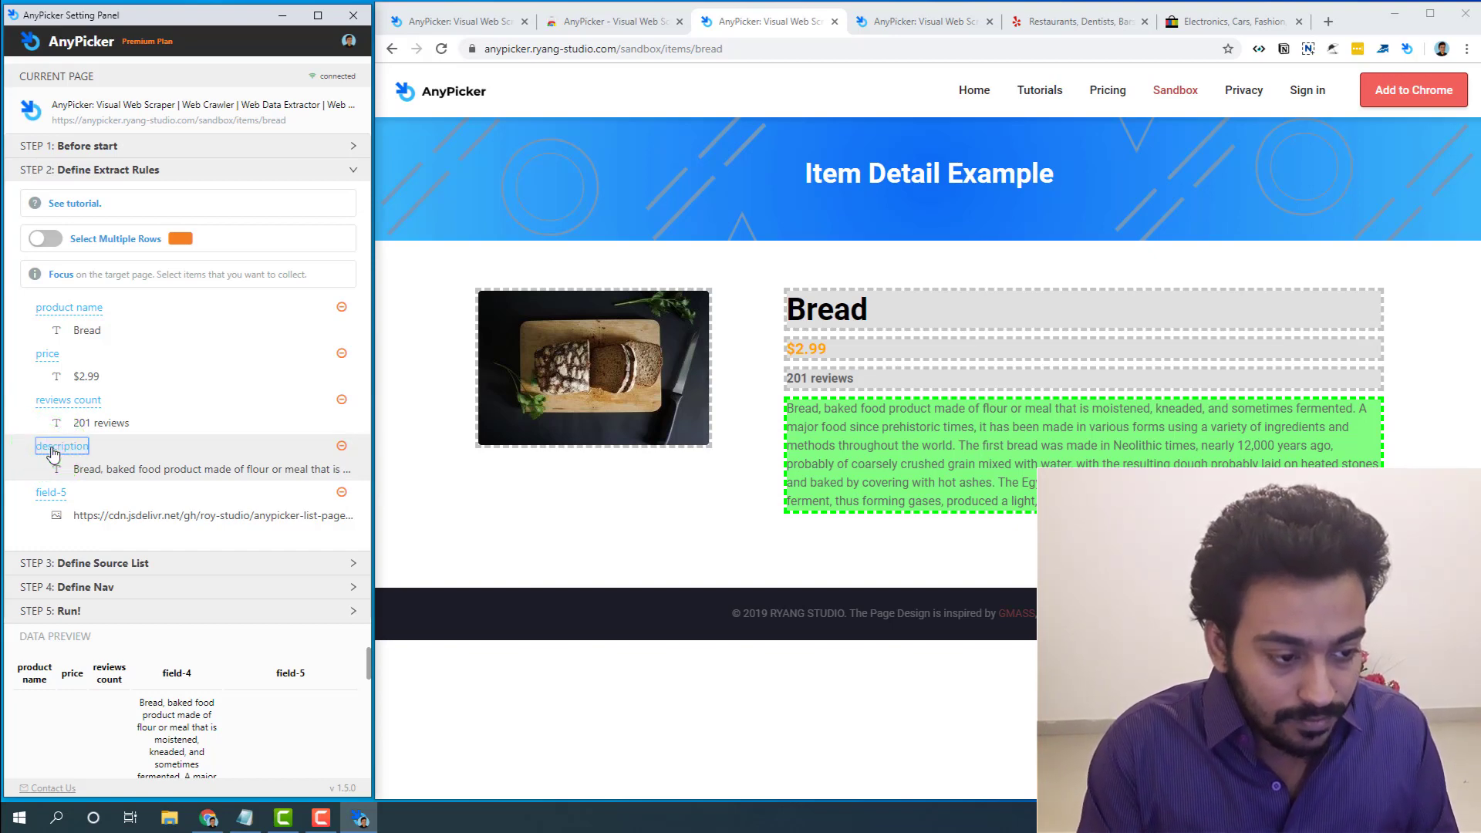
key("Return")
left_click(57, 494)
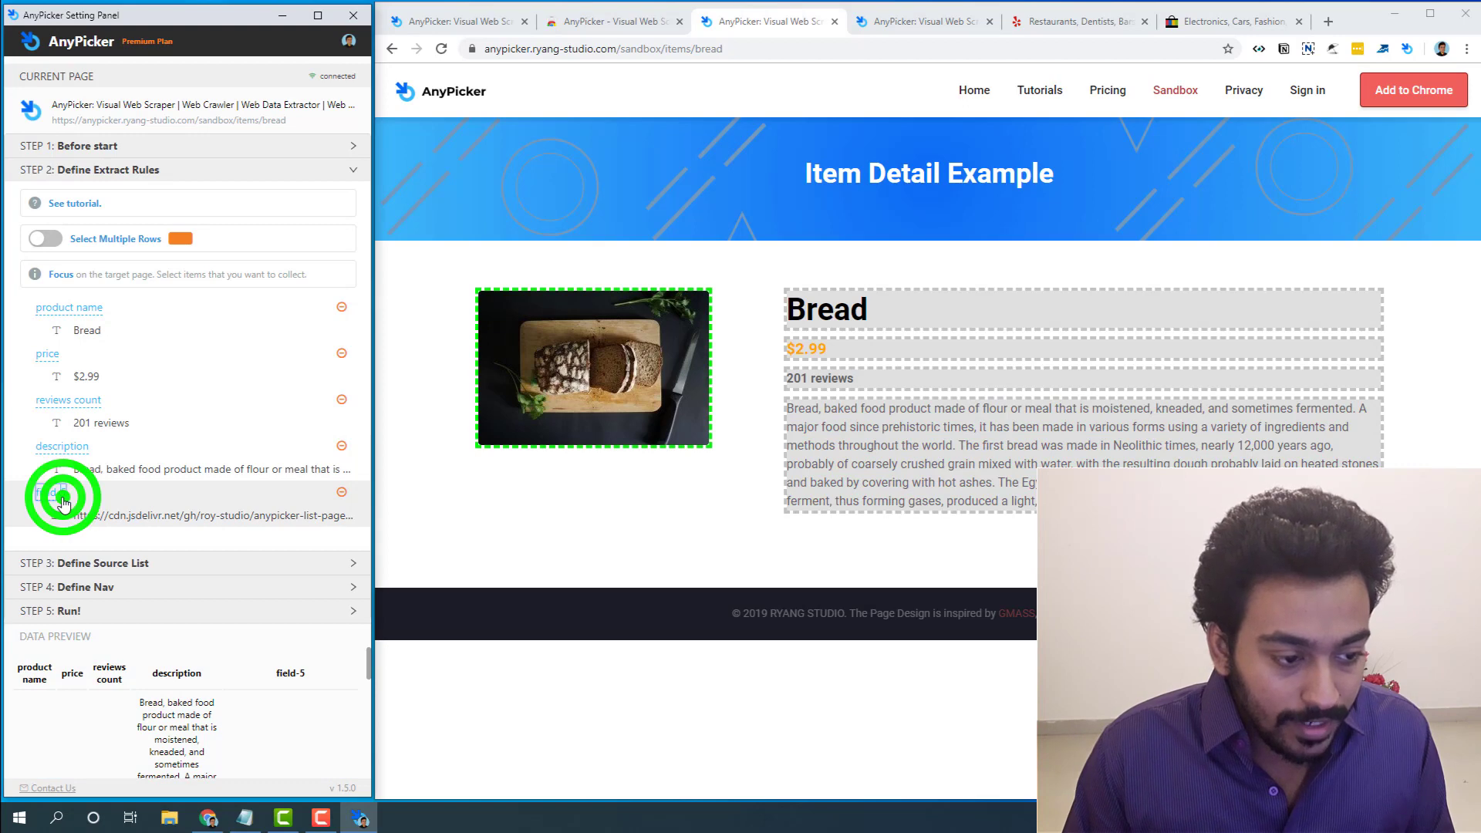
type("image")
key("Return")
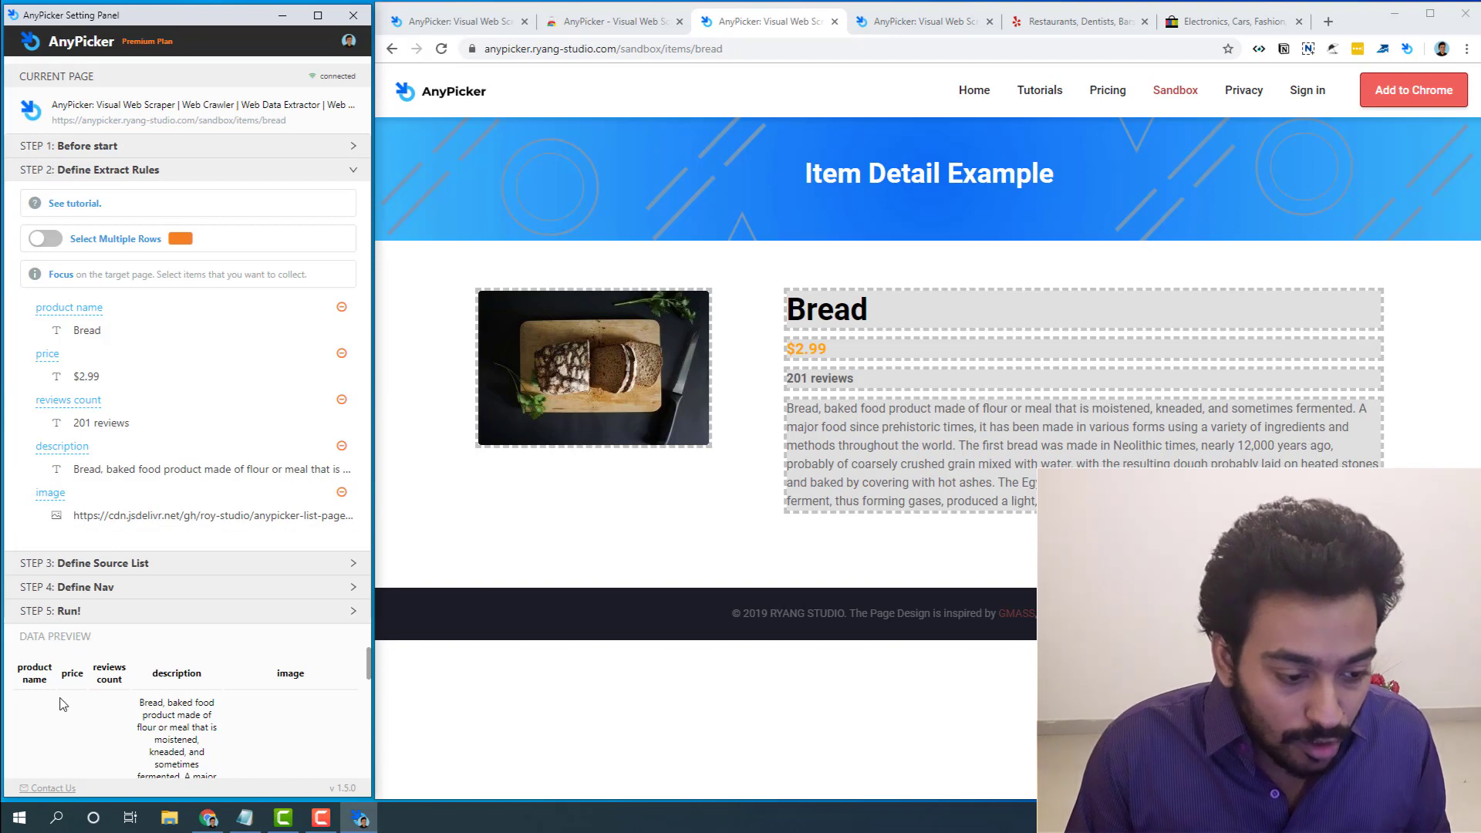
Review the extracted row in the data preview across the product name, price, reviews count, description and image columns.
scroll(70, 686, "down", 3)
scroll(68, 695, "up", 3)
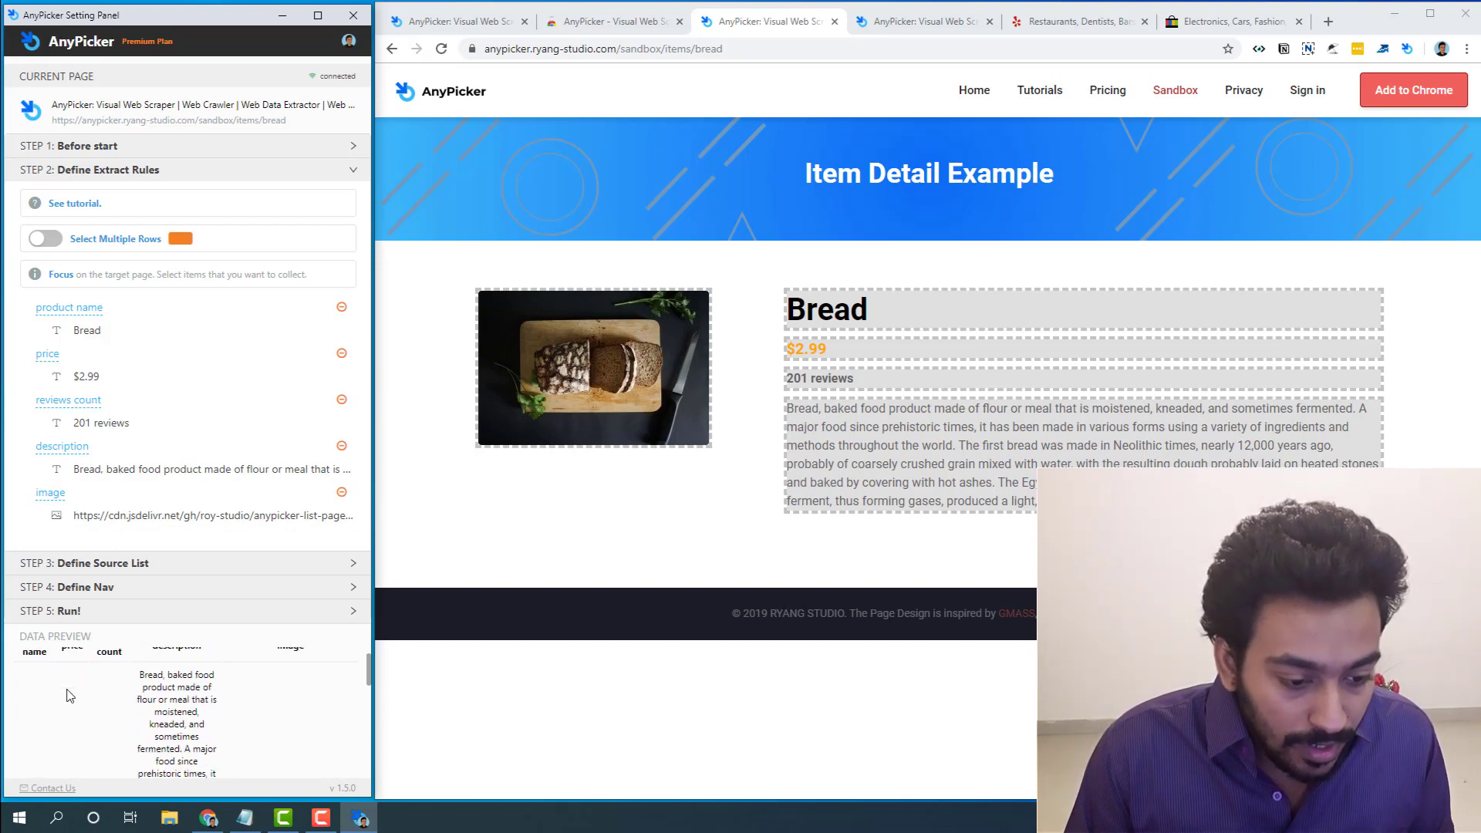
scroll(68, 693, "down", 3)
scroll(69, 690, "down", 2)
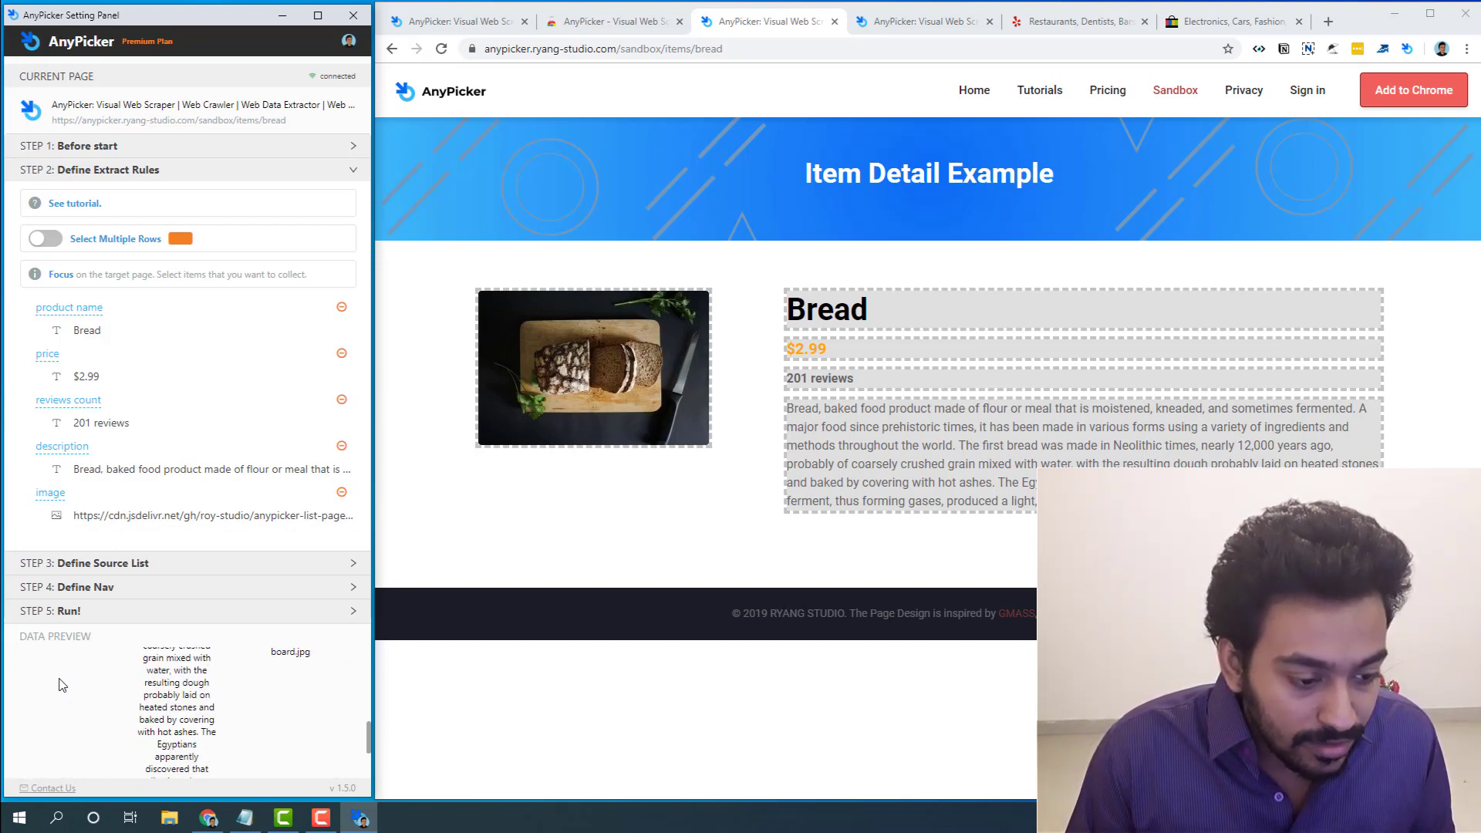
scroll(155, 702, "up", 3)
scroll(176, 716, "up", 2)
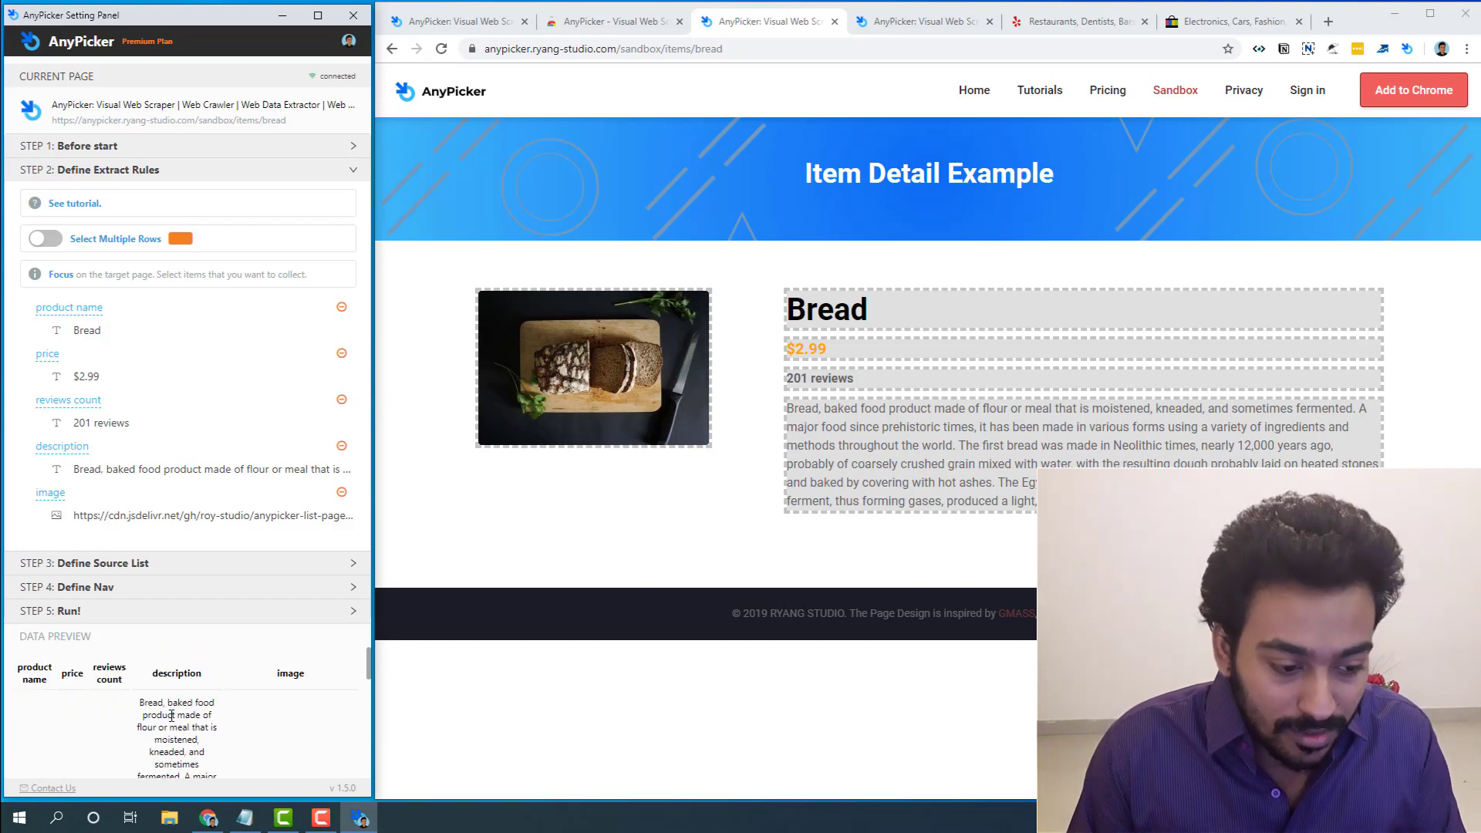
Reset the links source in the Define Source List step and choose selecting links from the website.
scroll(171, 716, "down", 6)
scroll(65, 745, "up", 2)
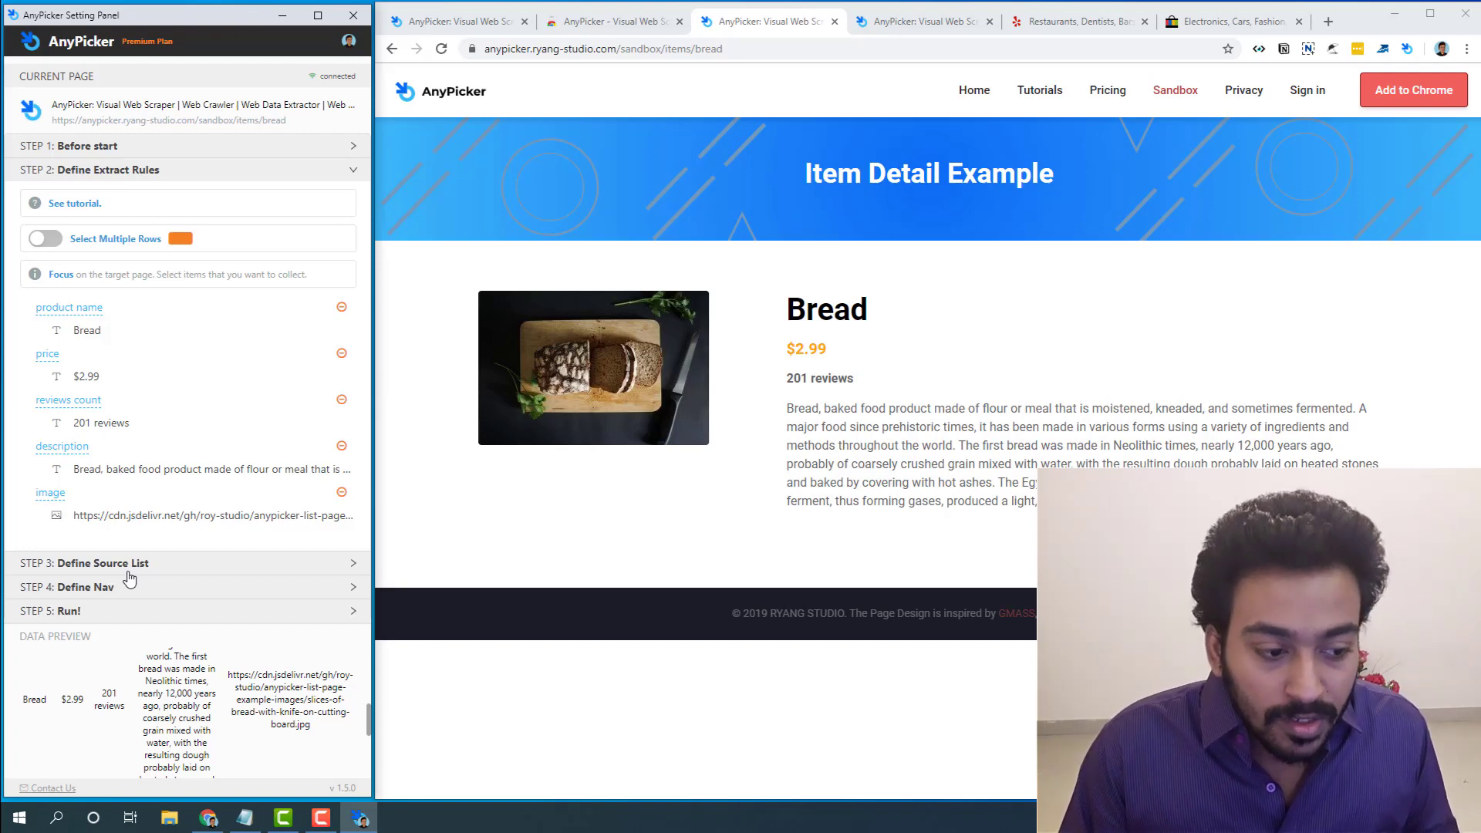
left_click(128, 575)
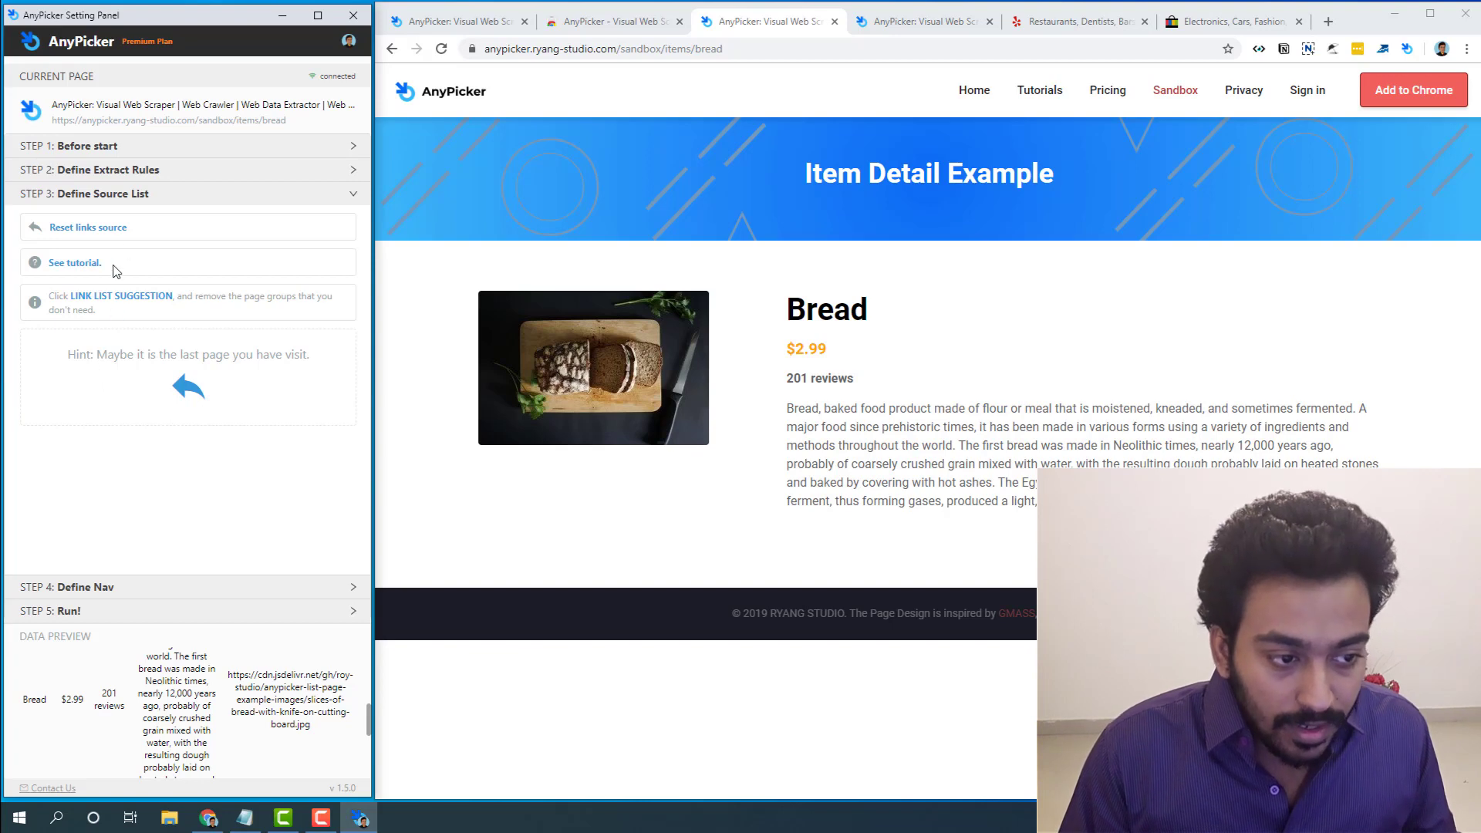
left_click(40, 230)
left_click(57, 225)
left_click(81, 232)
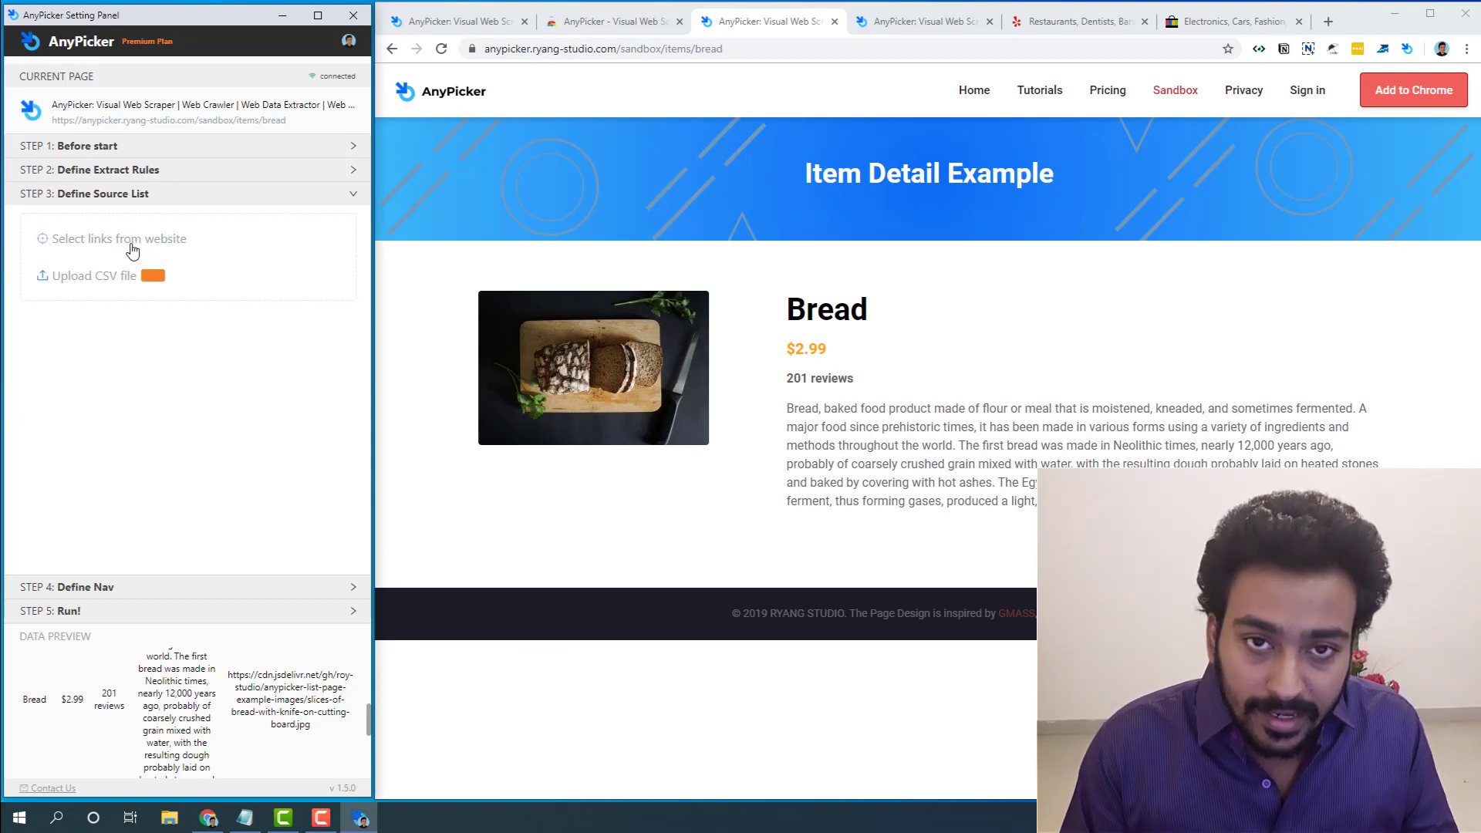
left_click(88, 239)
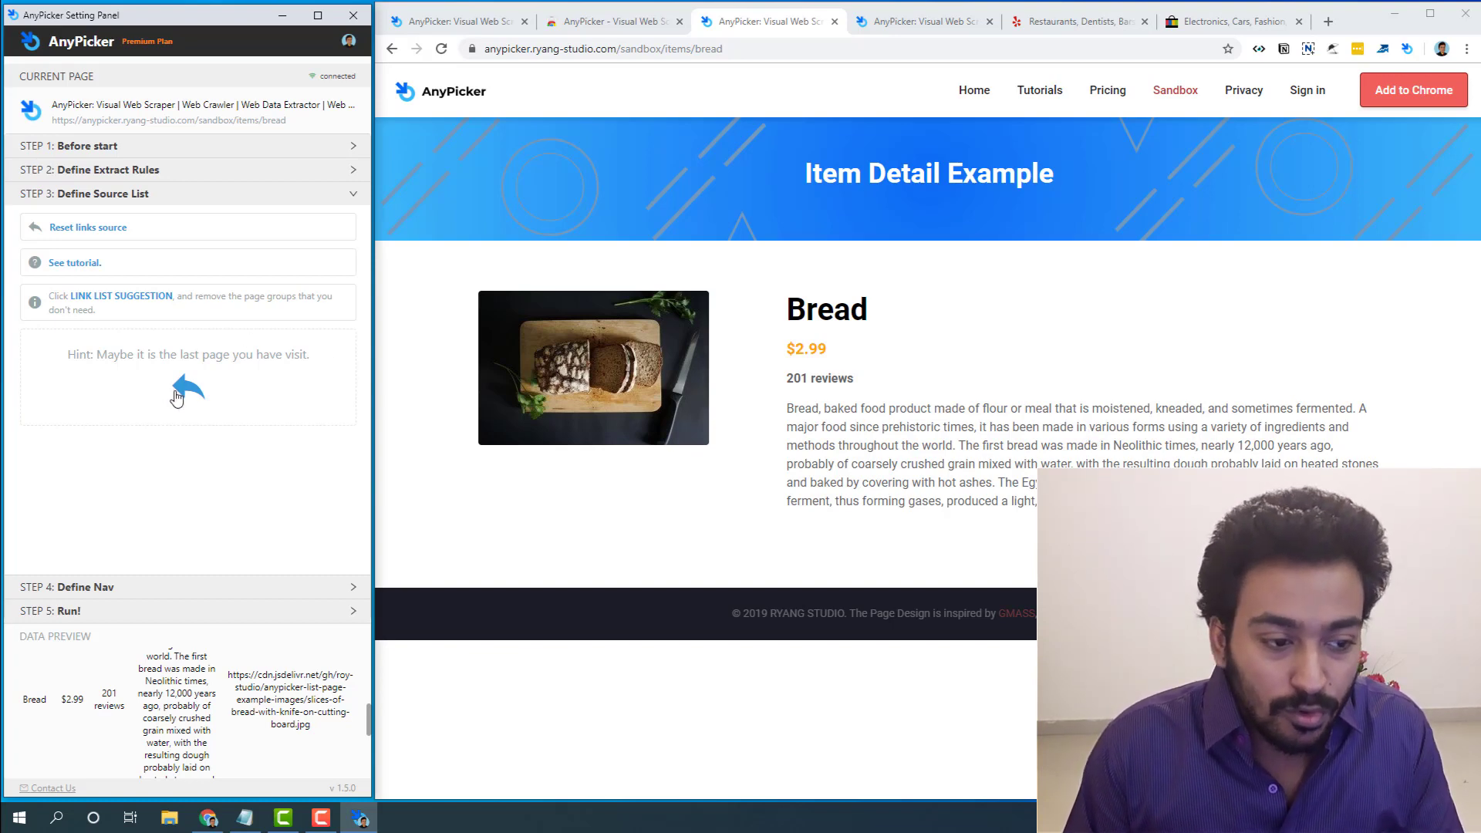
Return to the items list page and collect its item links as the source list using the link list suggestion.
left_click(179, 393)
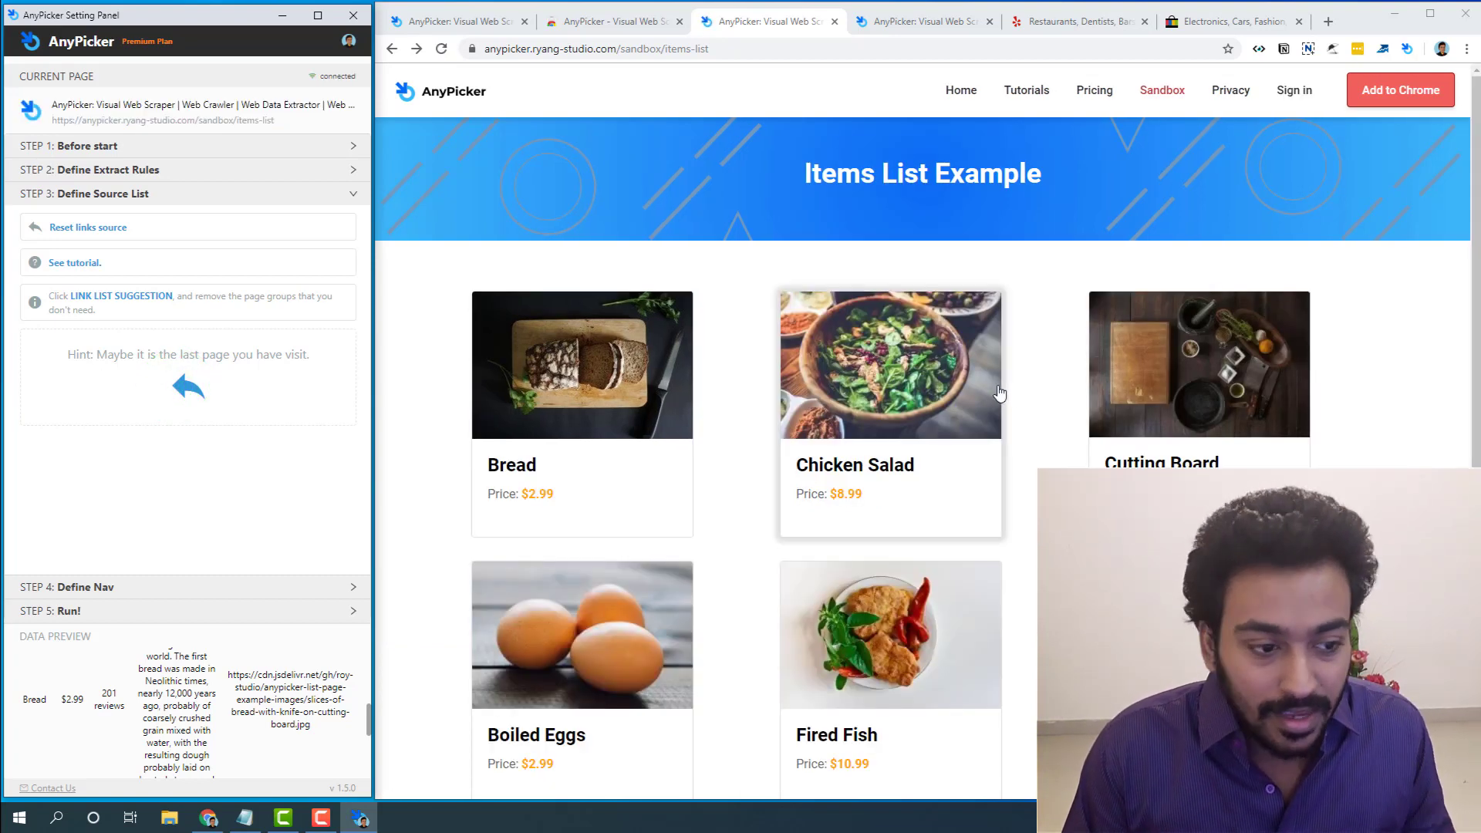
scroll(1053, 383, "down", 2)
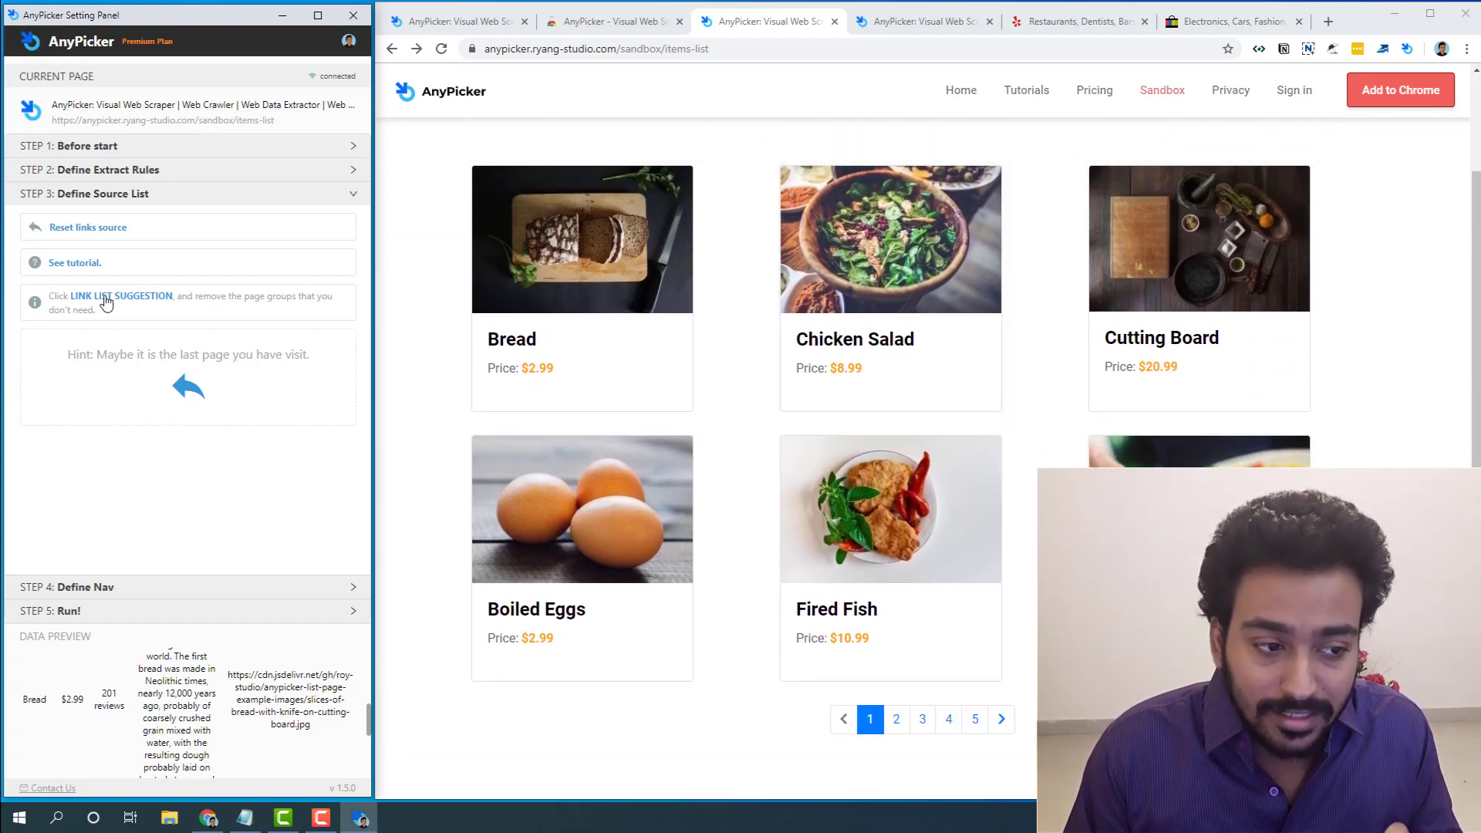
left_click(101, 302)
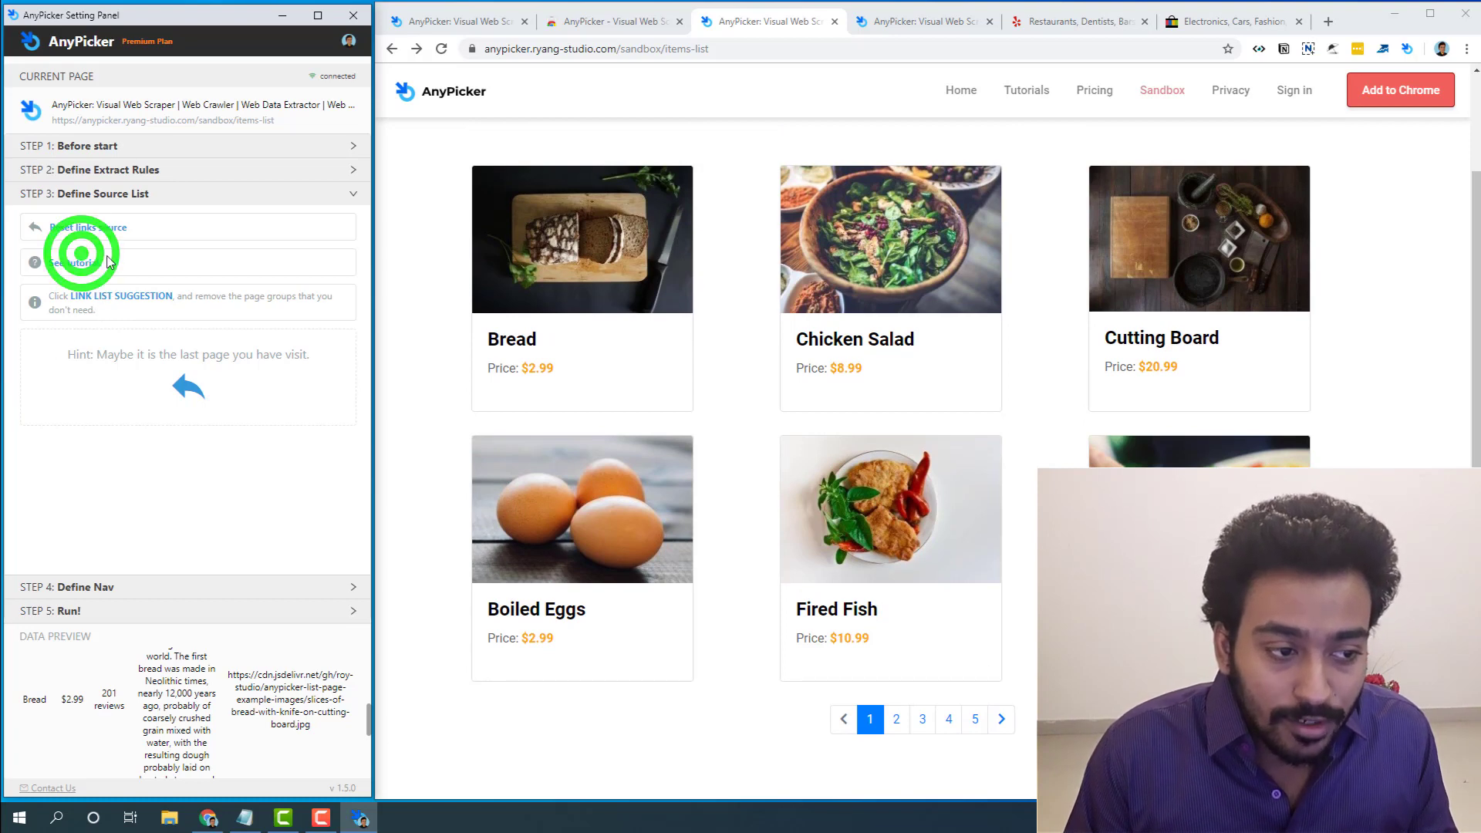
left_click(363, 43)
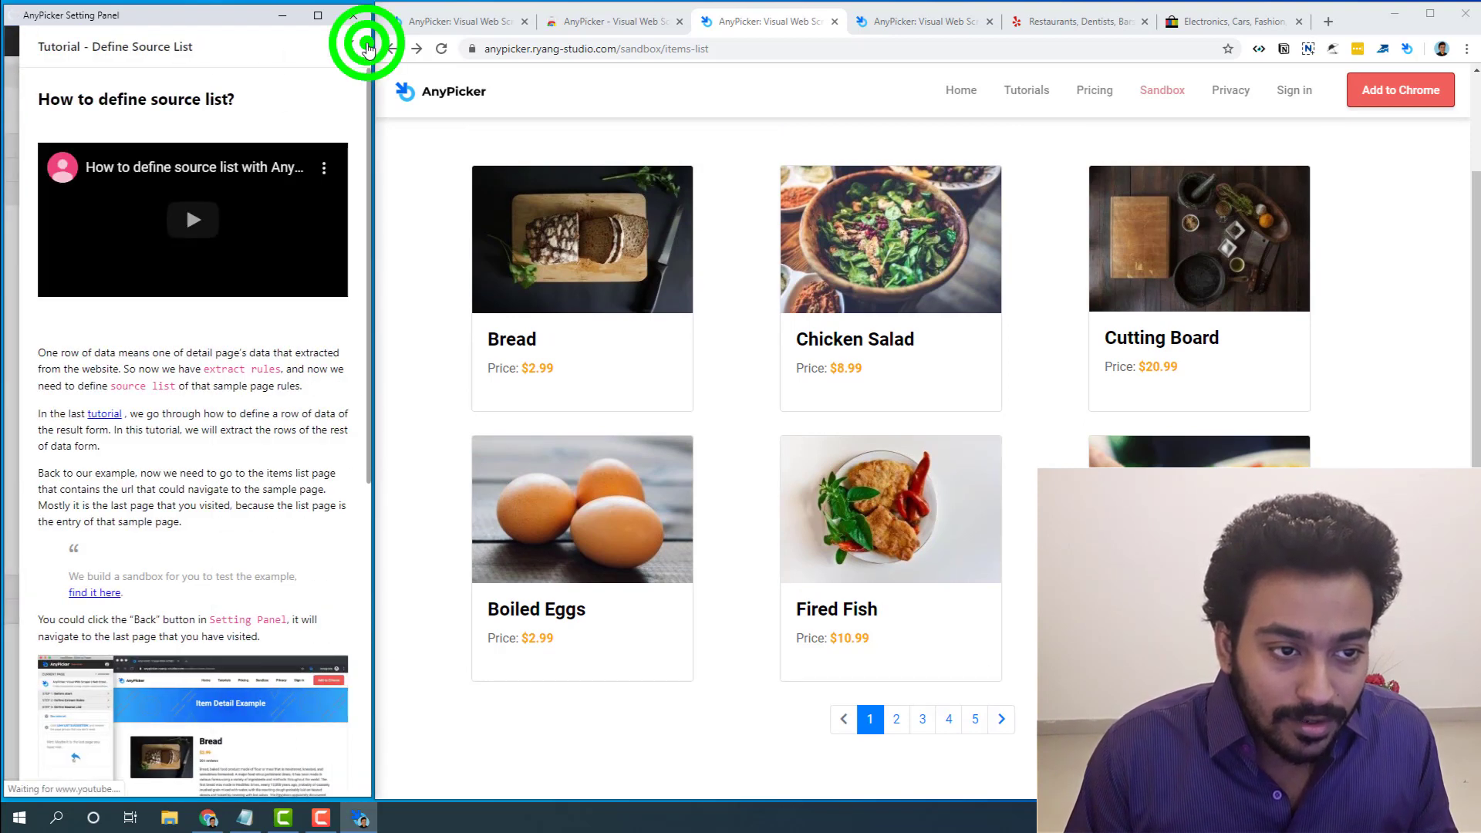
left_click(122, 296)
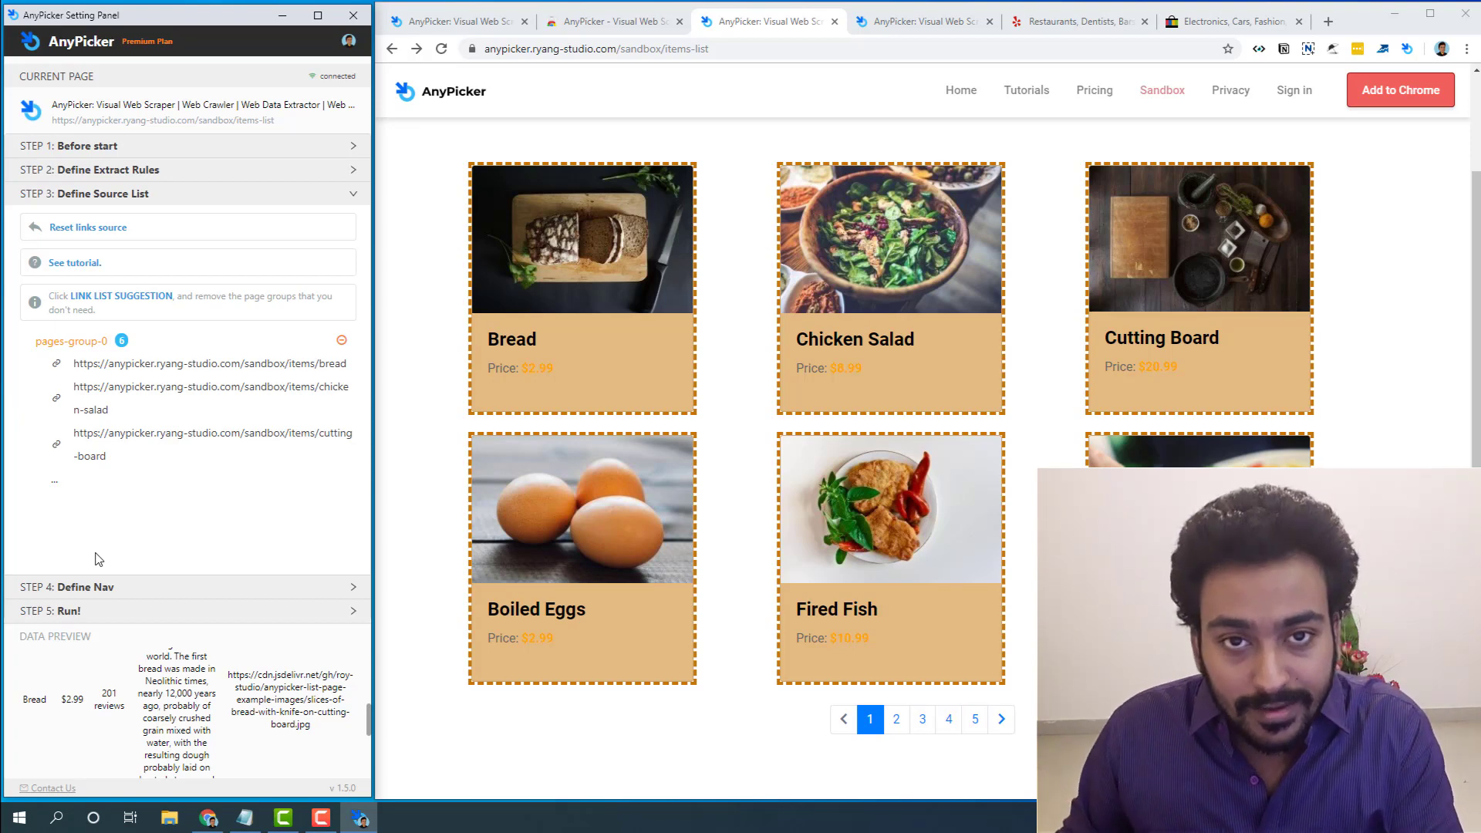
Define the pagination's next arrow as the next page link and test it.
left_click(99, 588)
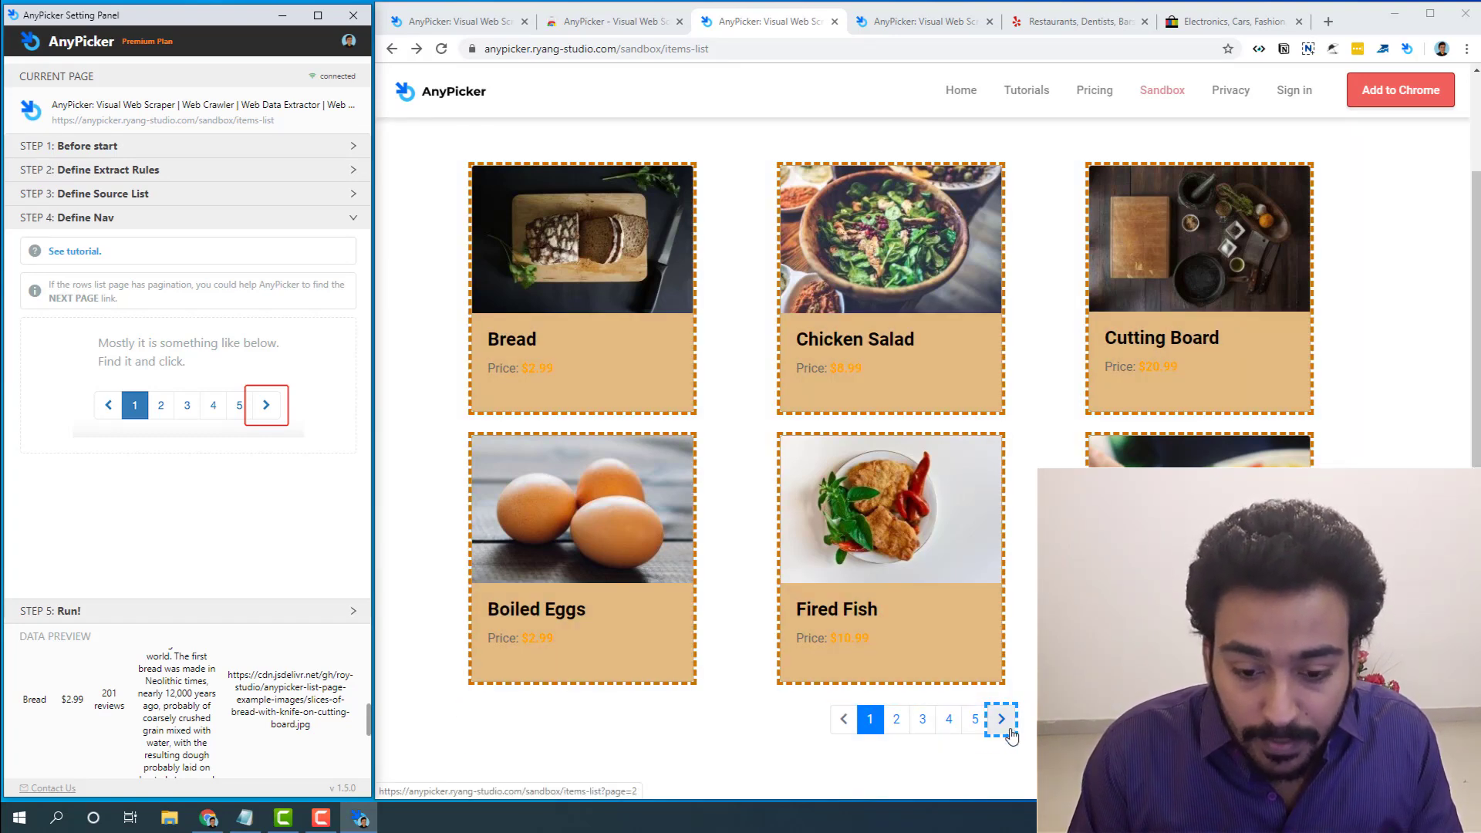
left_click(1003, 721)
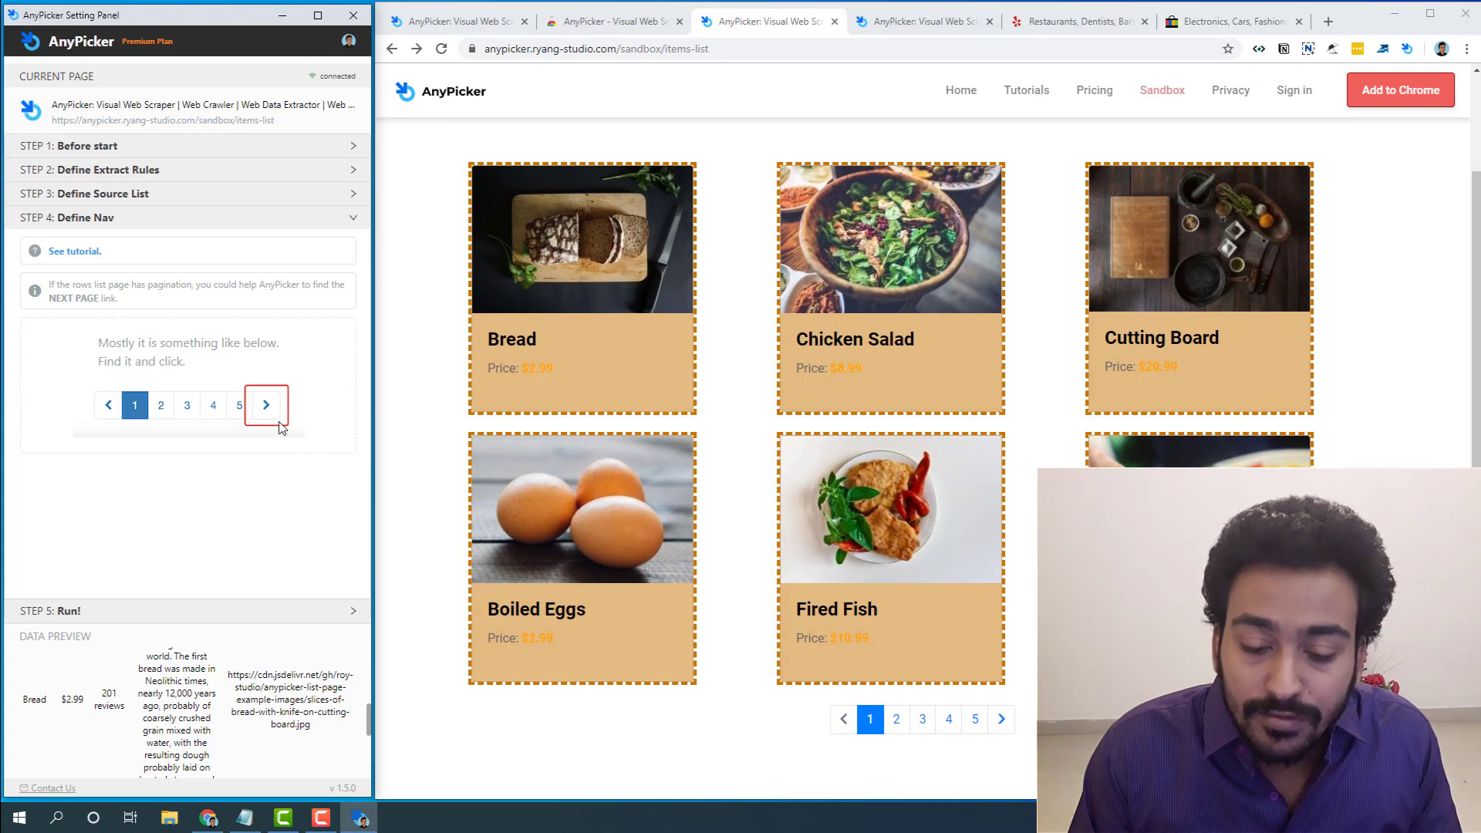
left_click(1007, 734)
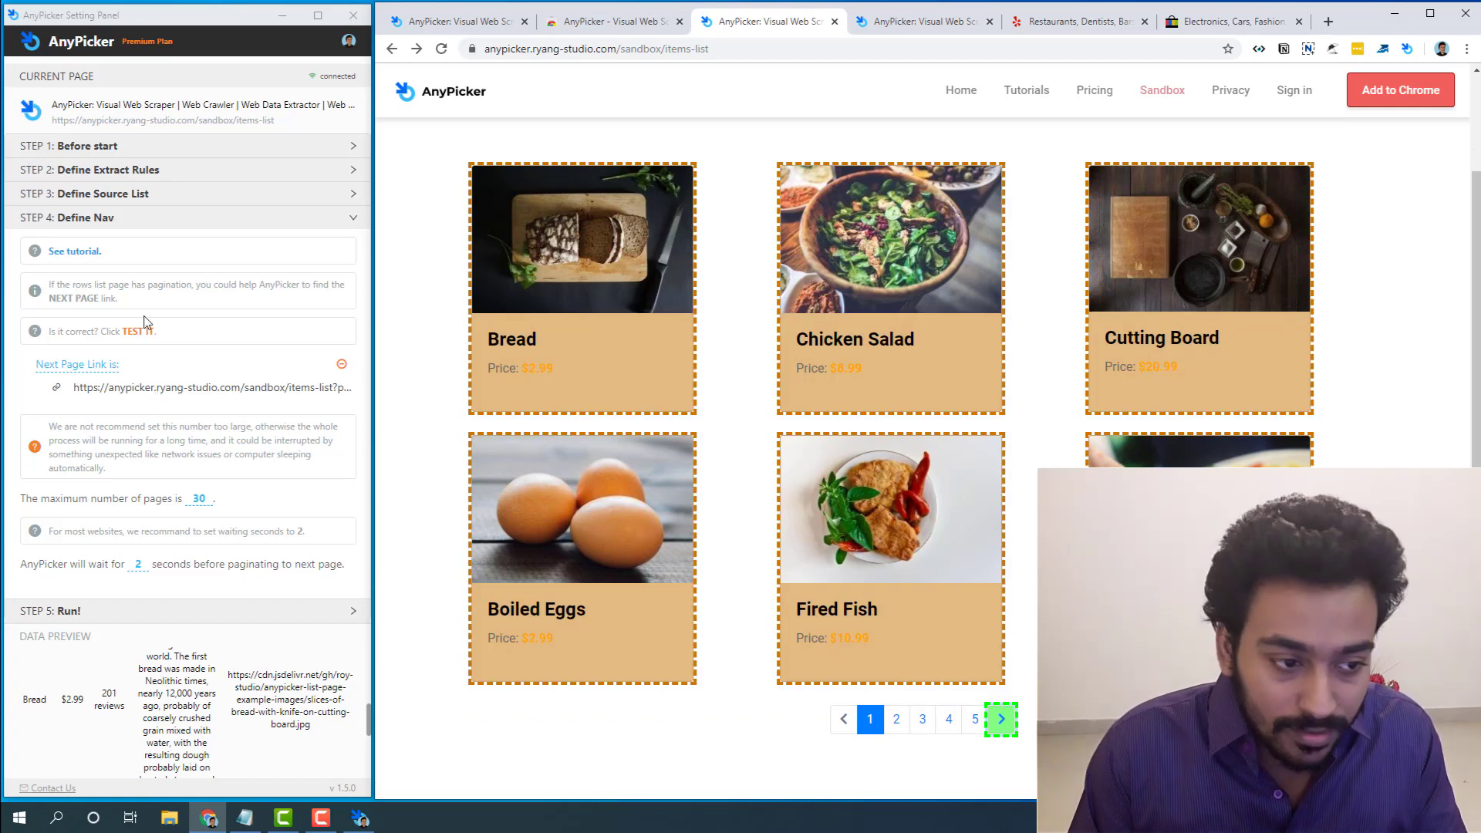
left_click(133, 334)
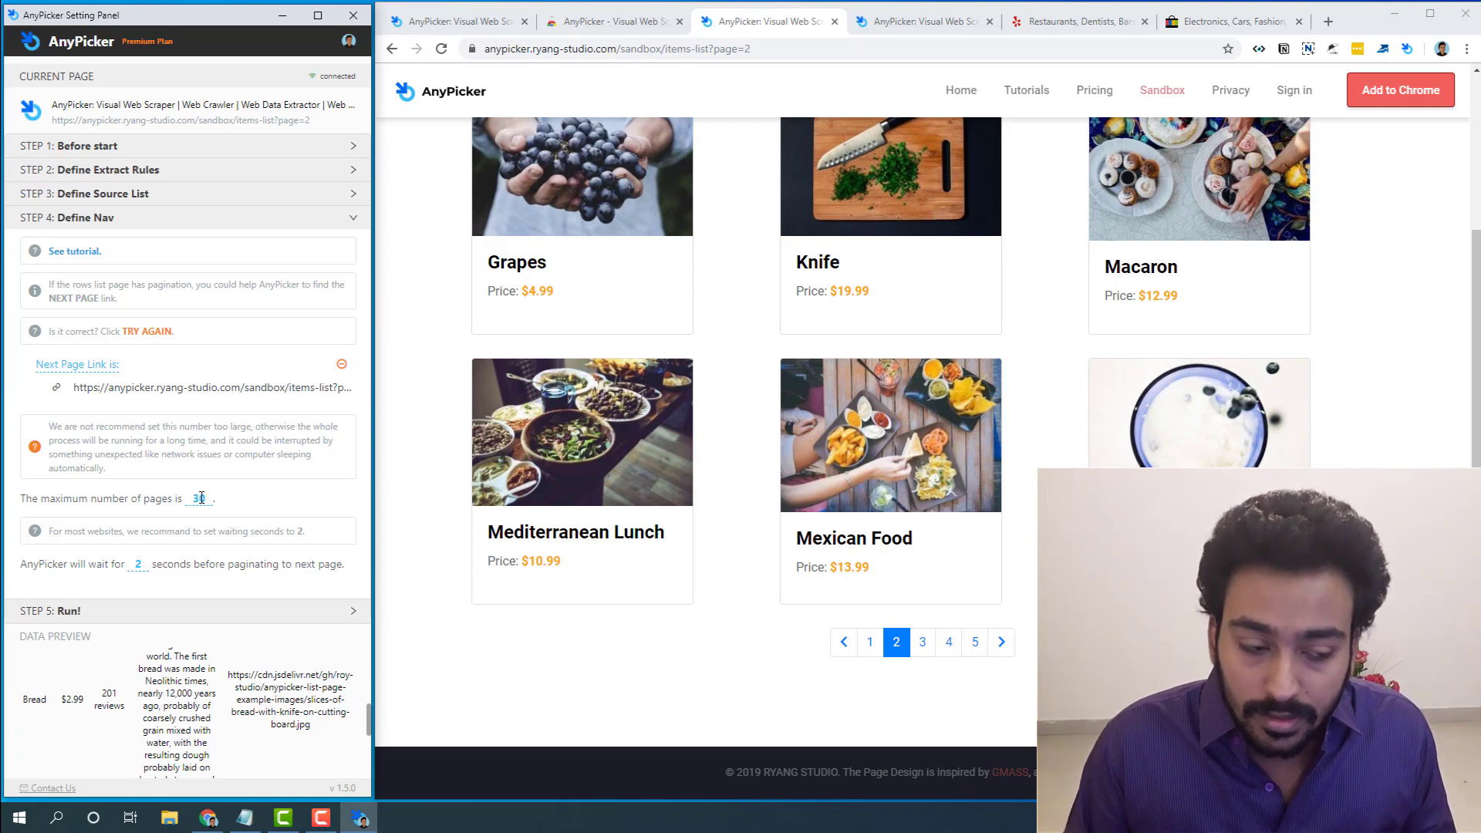
Set the maximum number of pages to 1 in the navigation settings.
left_click(202, 498)
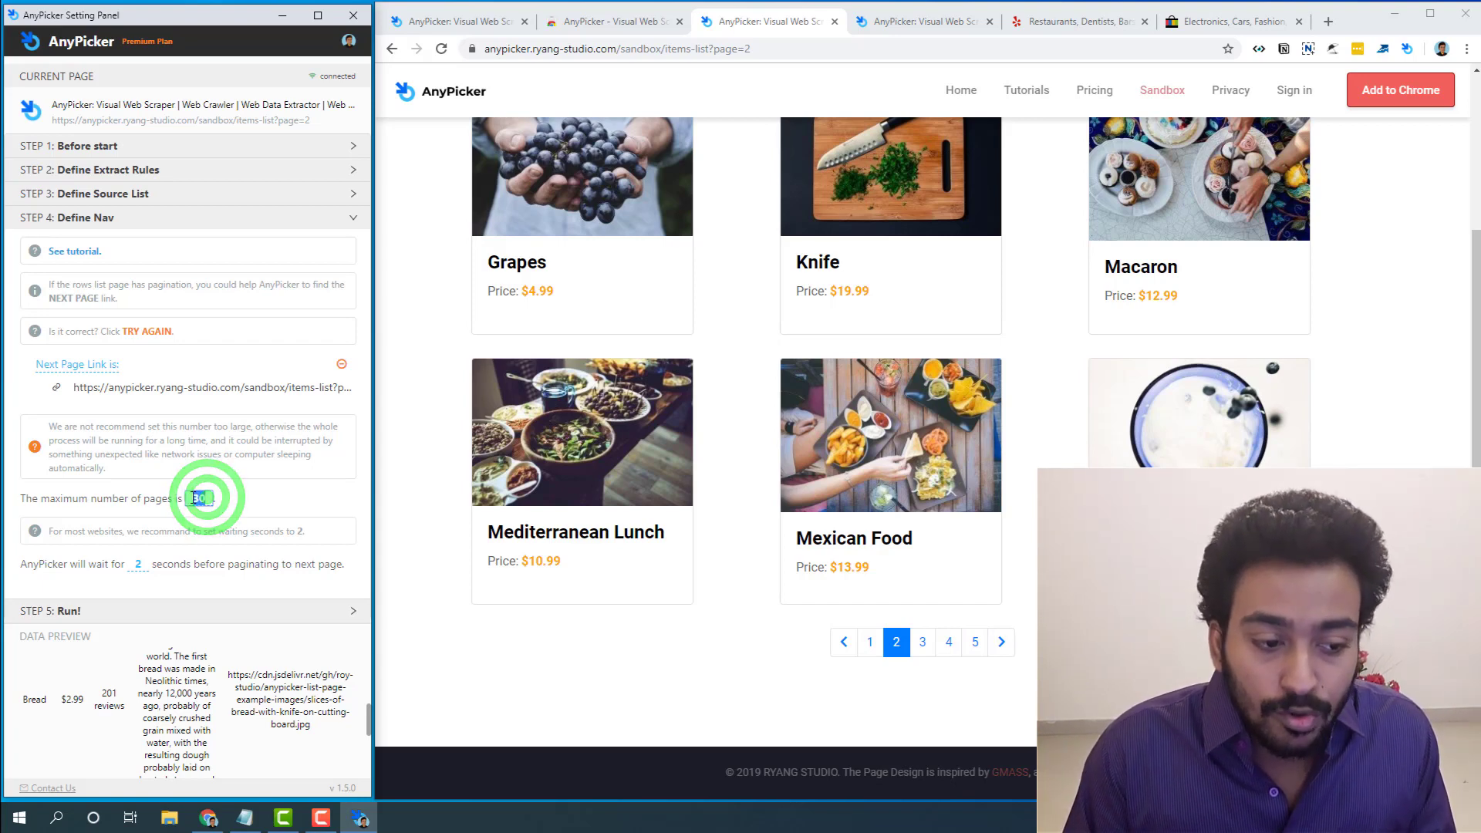
type("1")
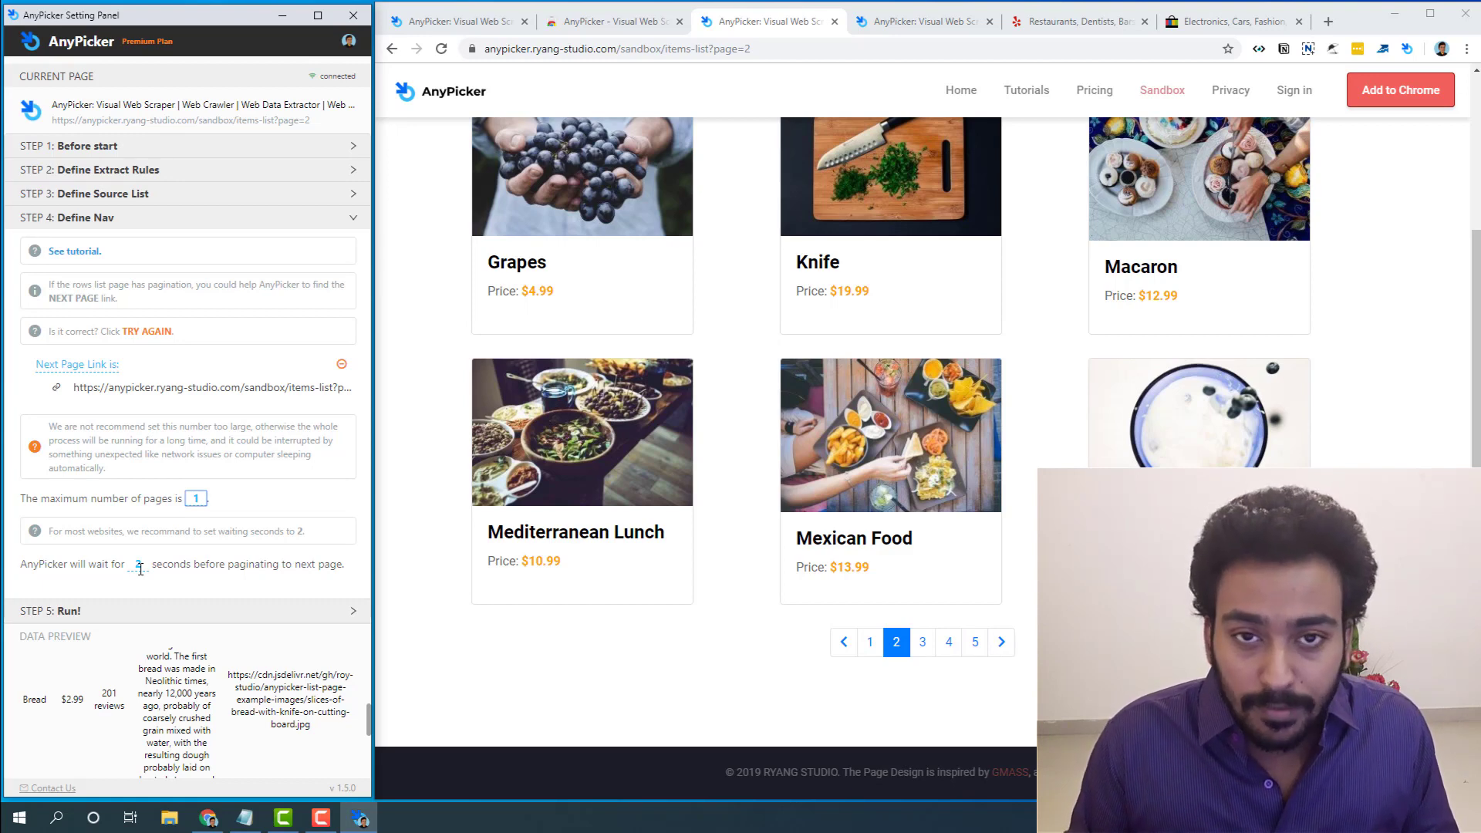
left_click(139, 568)
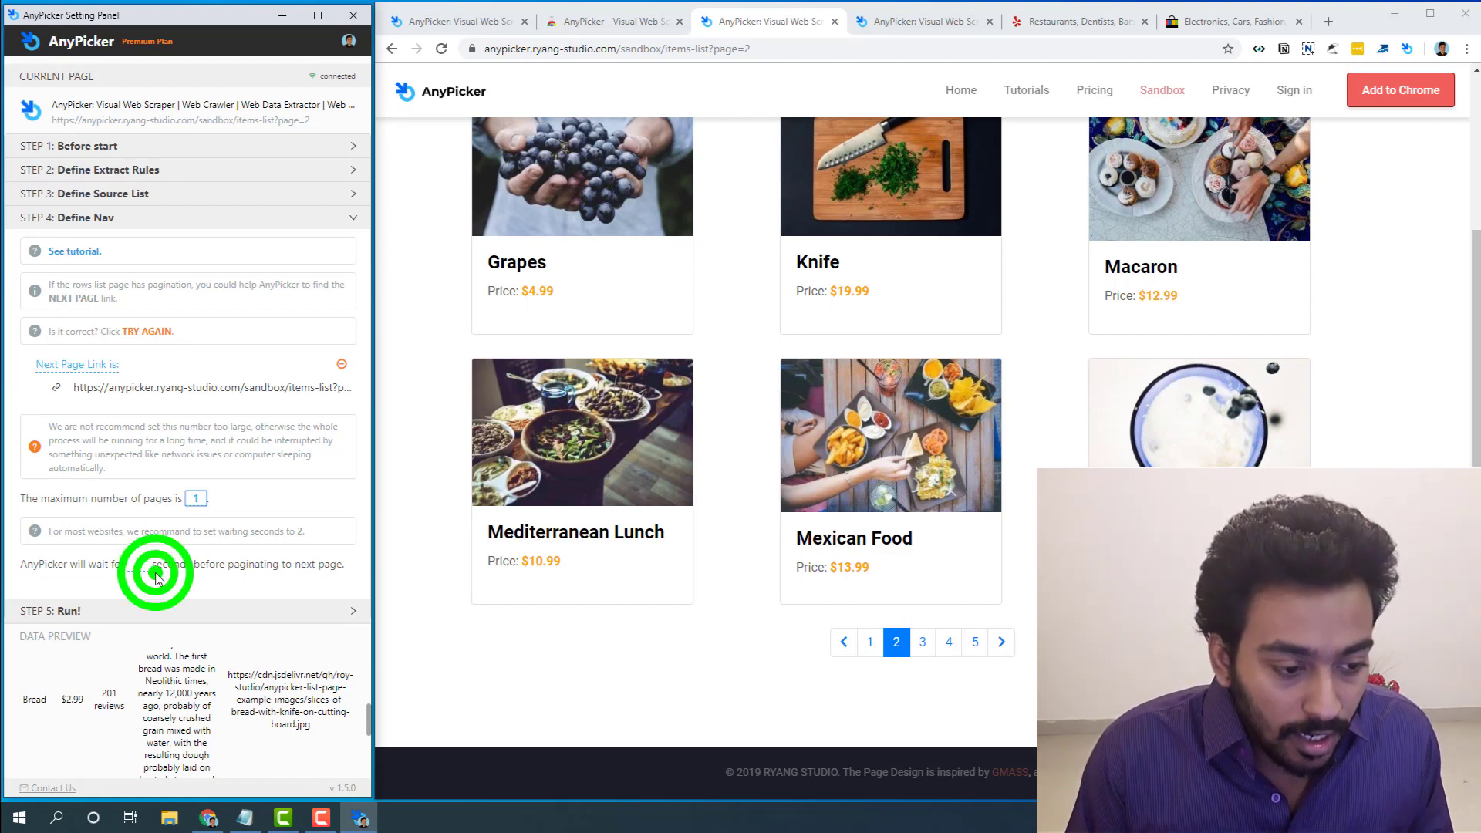
double_click(144, 567)
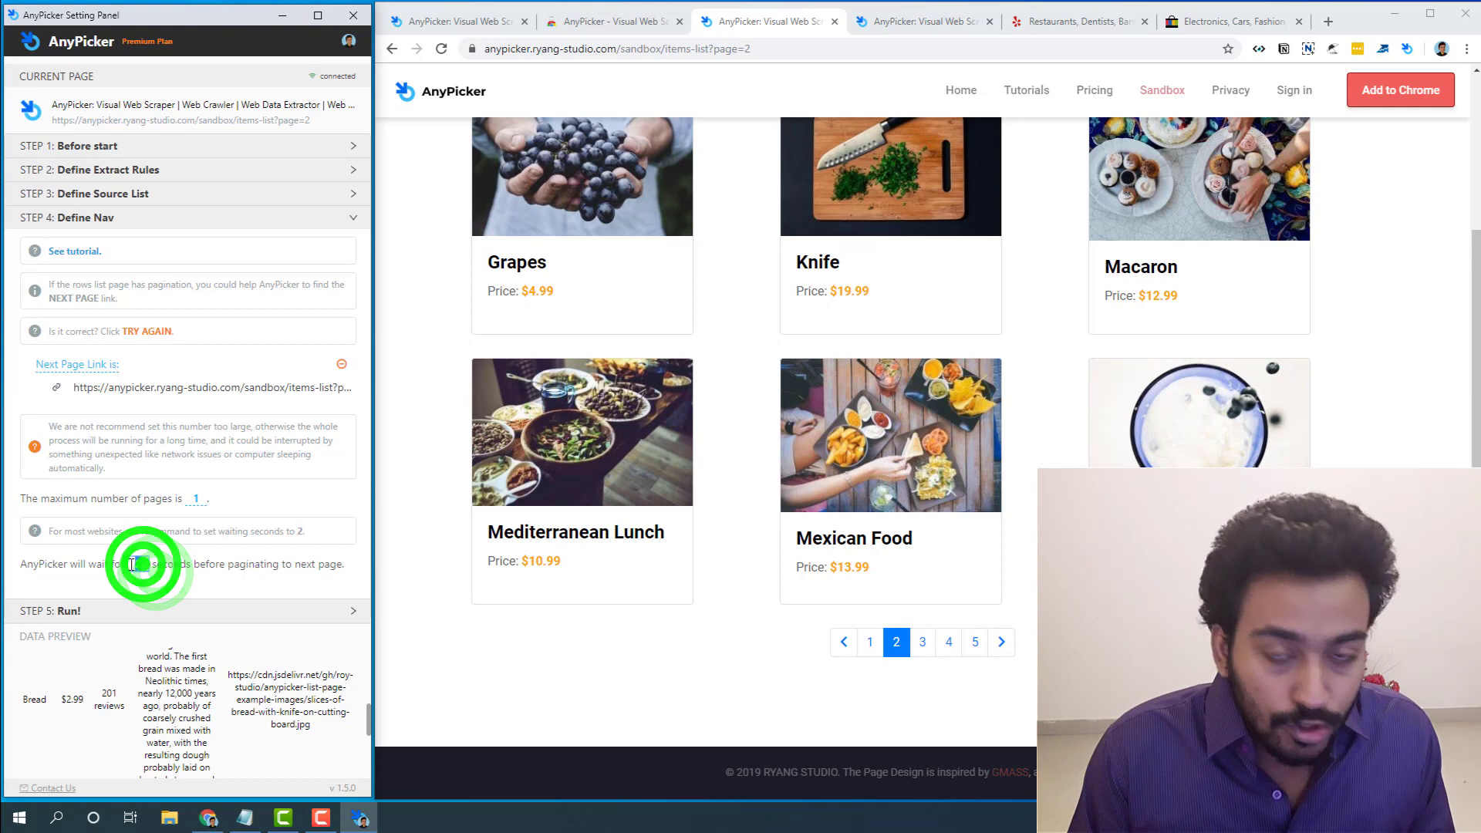
left_click(171, 584)
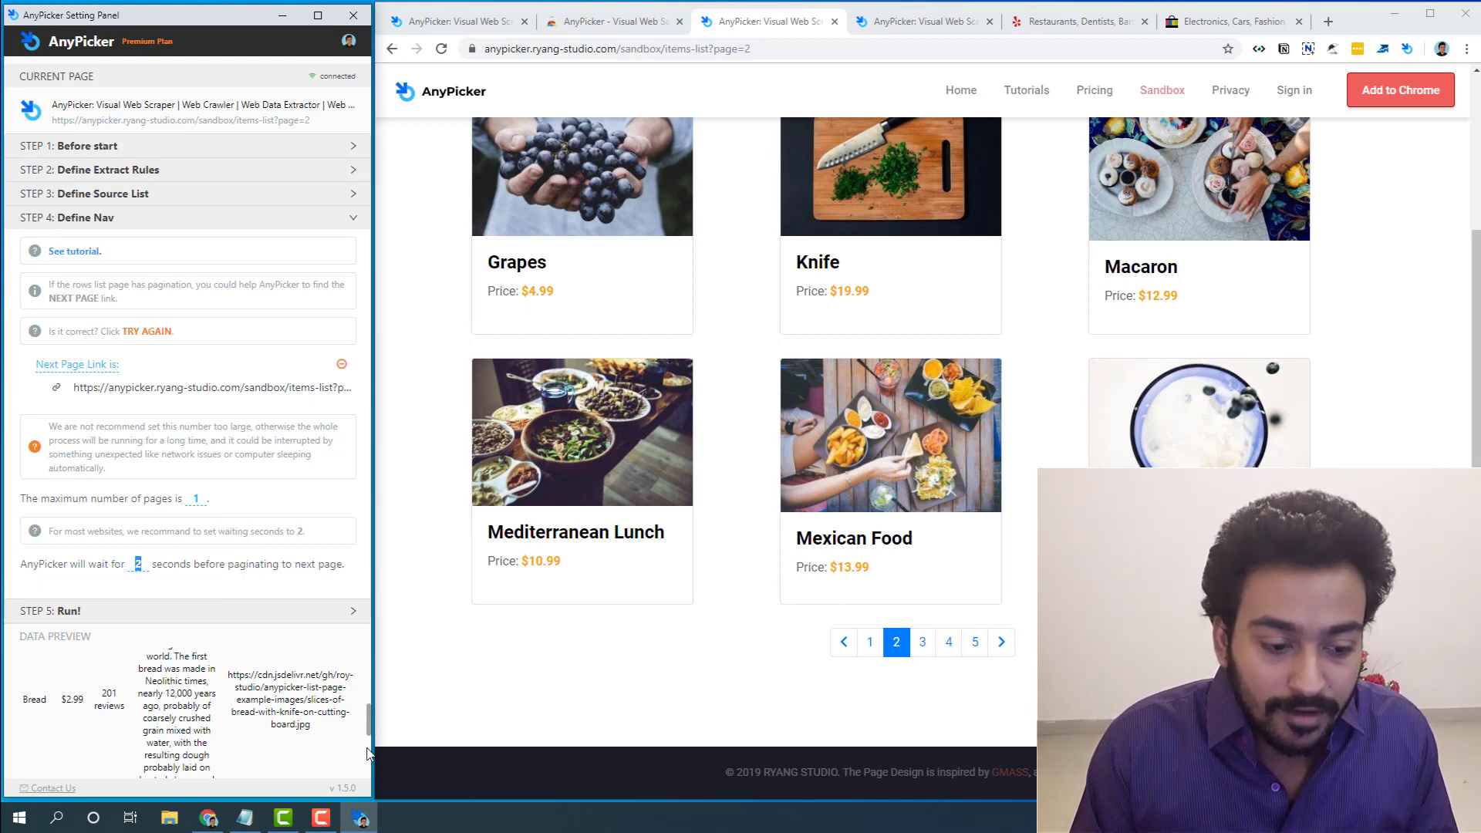
Configure the run to use 1 parallel tab and wait 3 seconds on each page before collecting data.
left_click(117, 617)
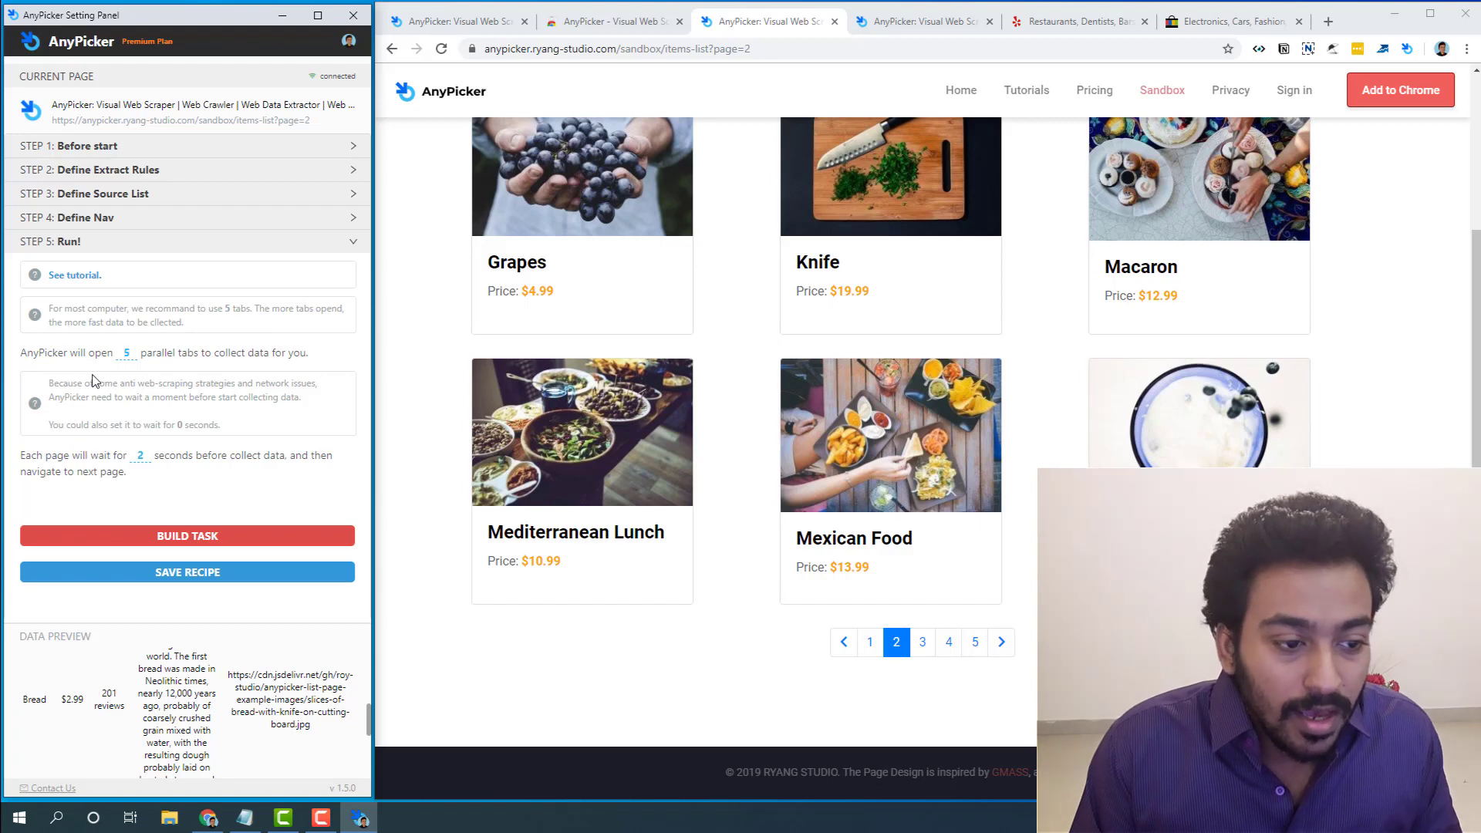
left_click(132, 351)
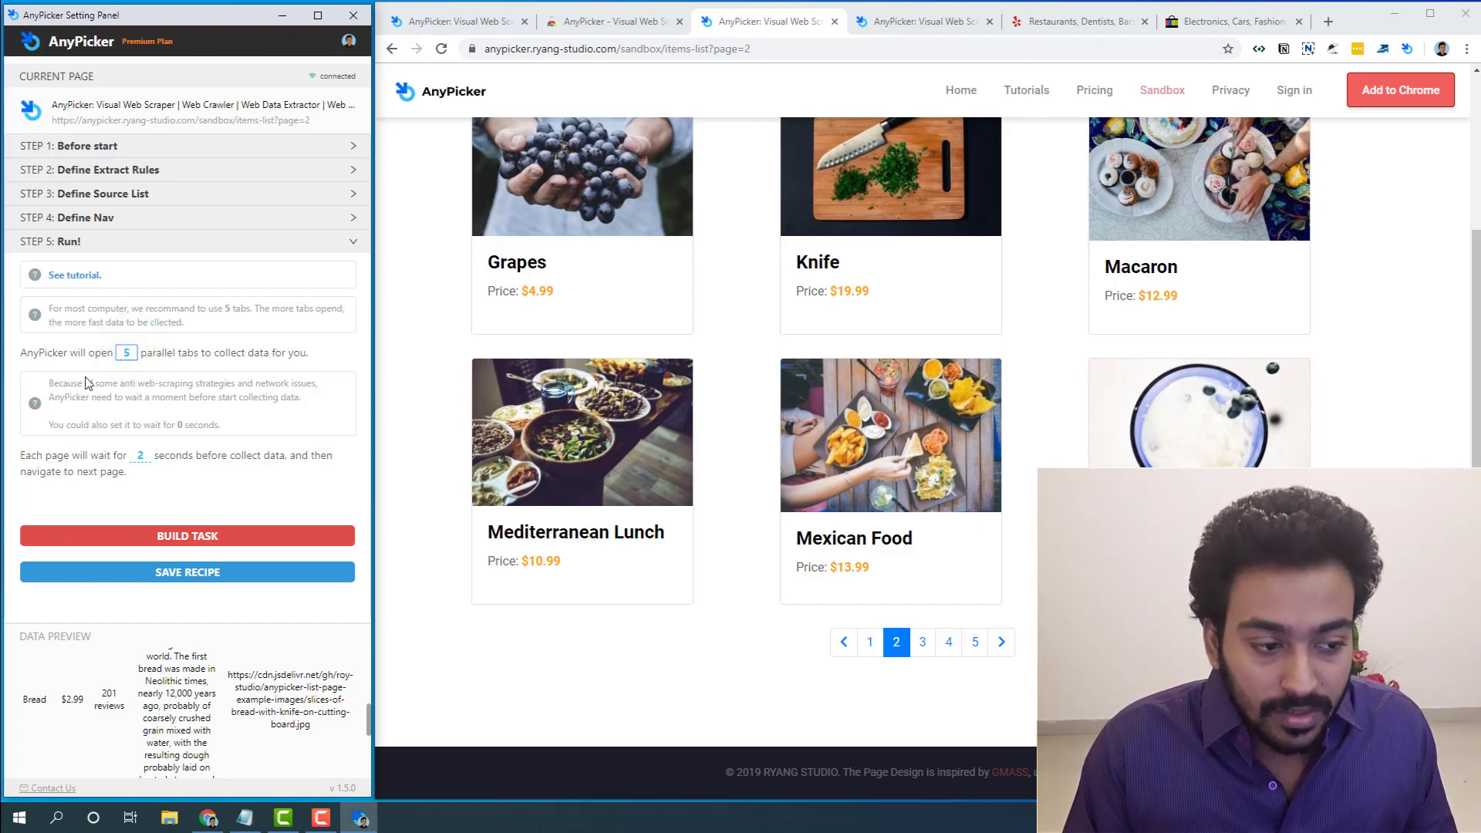
double_click(127, 354)
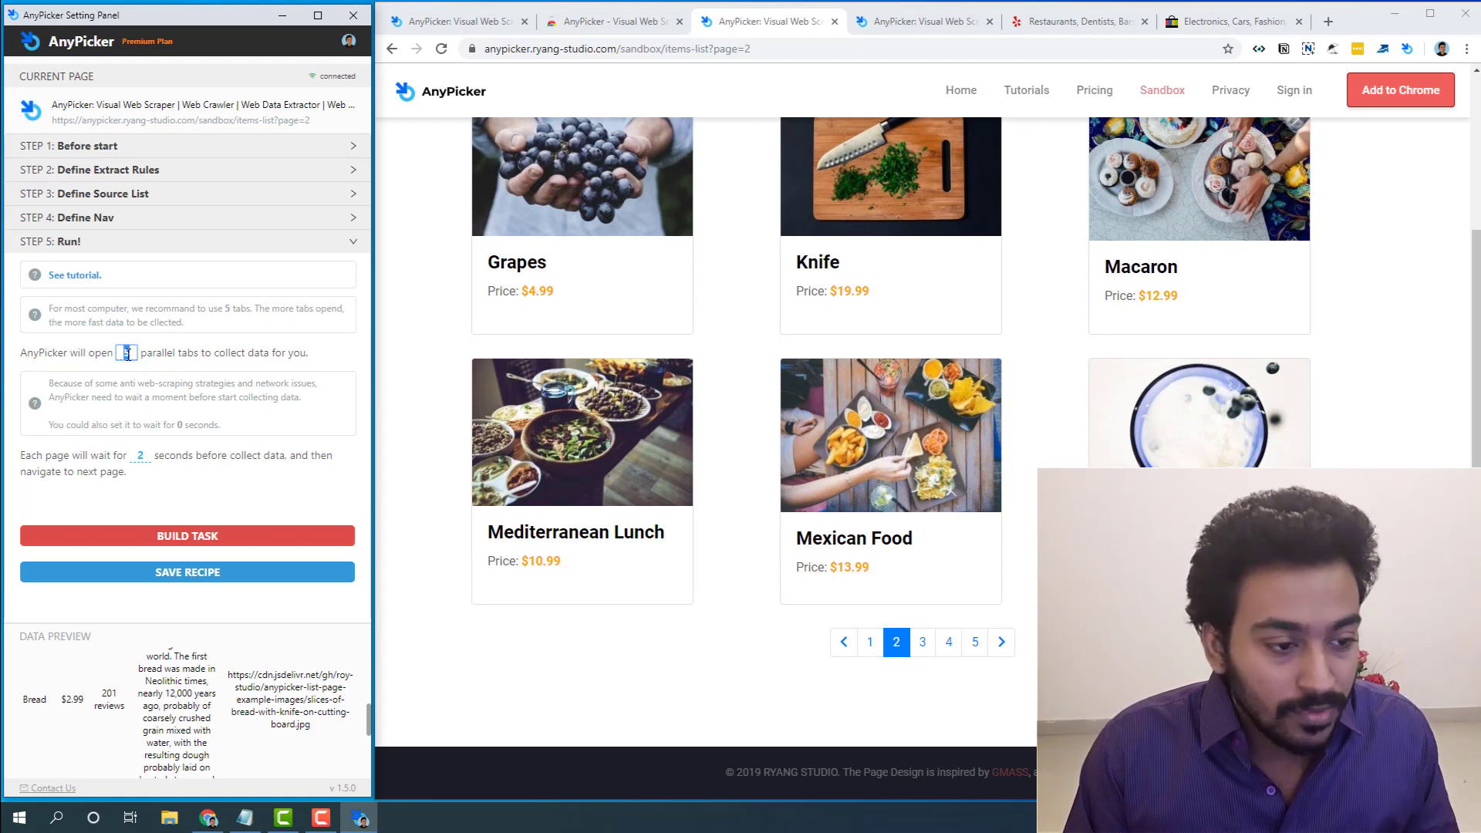
type("1")
left_click(160, 362)
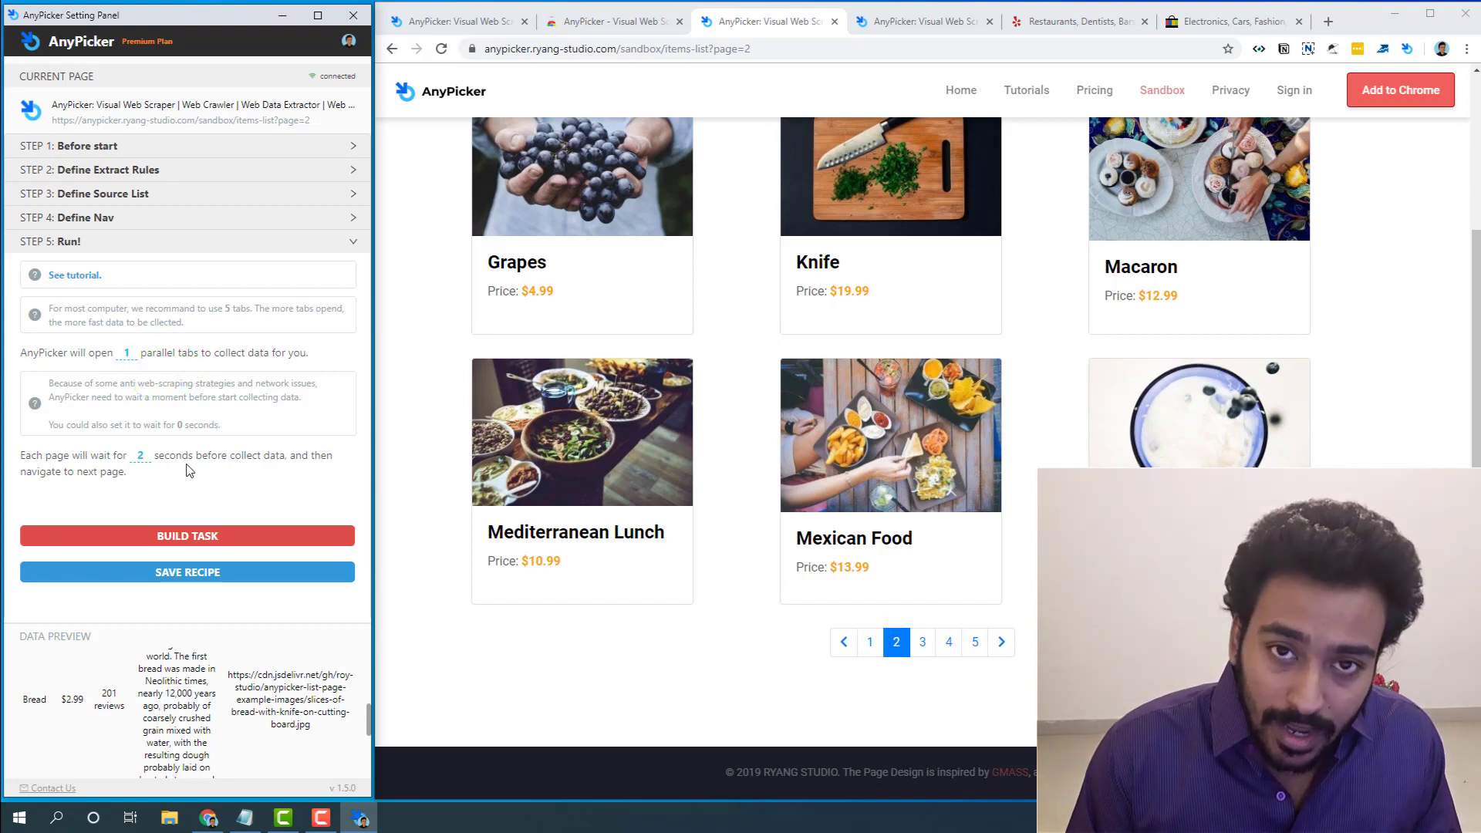
left_click(141, 456)
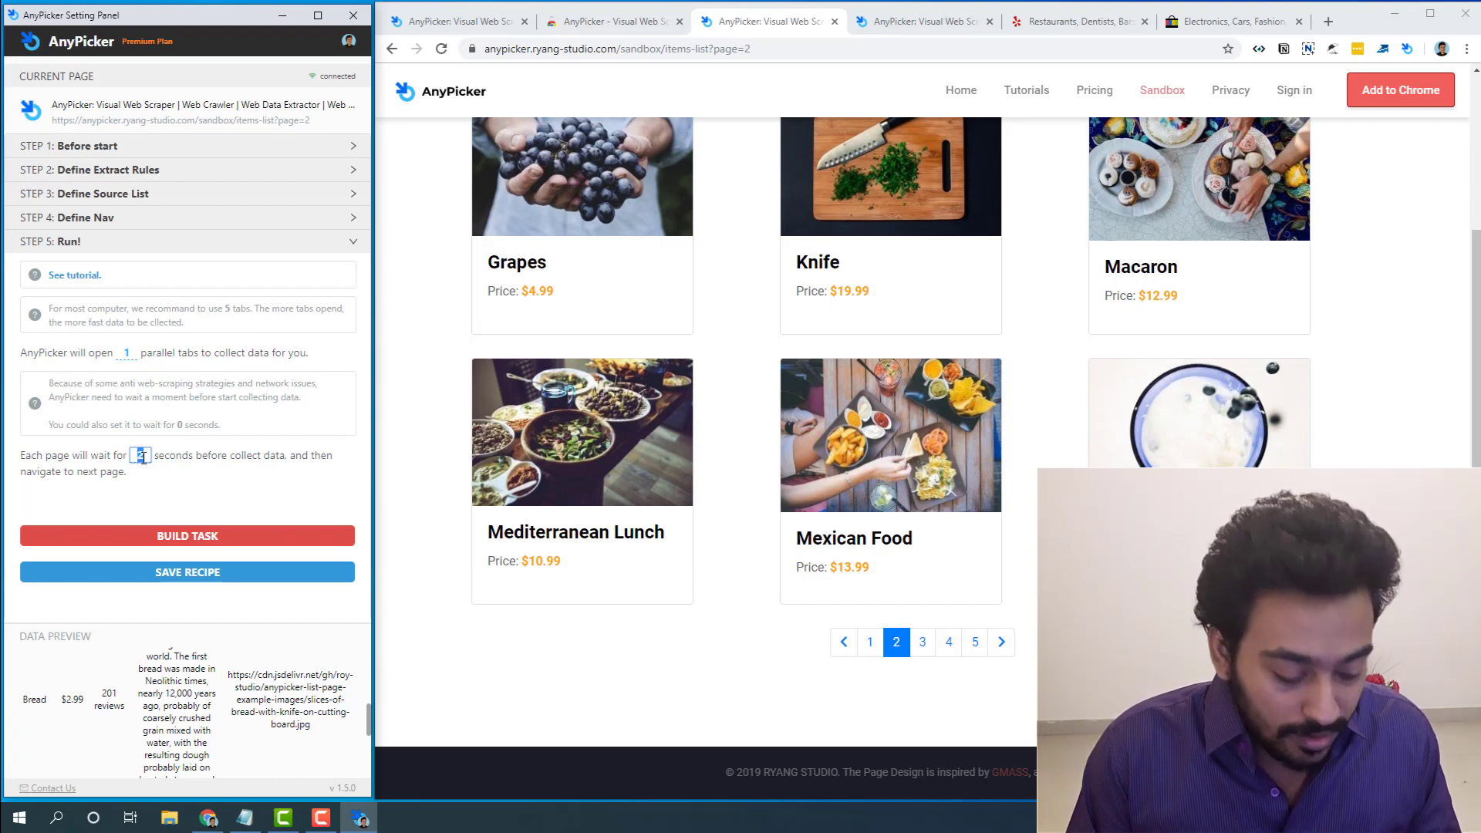
left_click(164, 470)
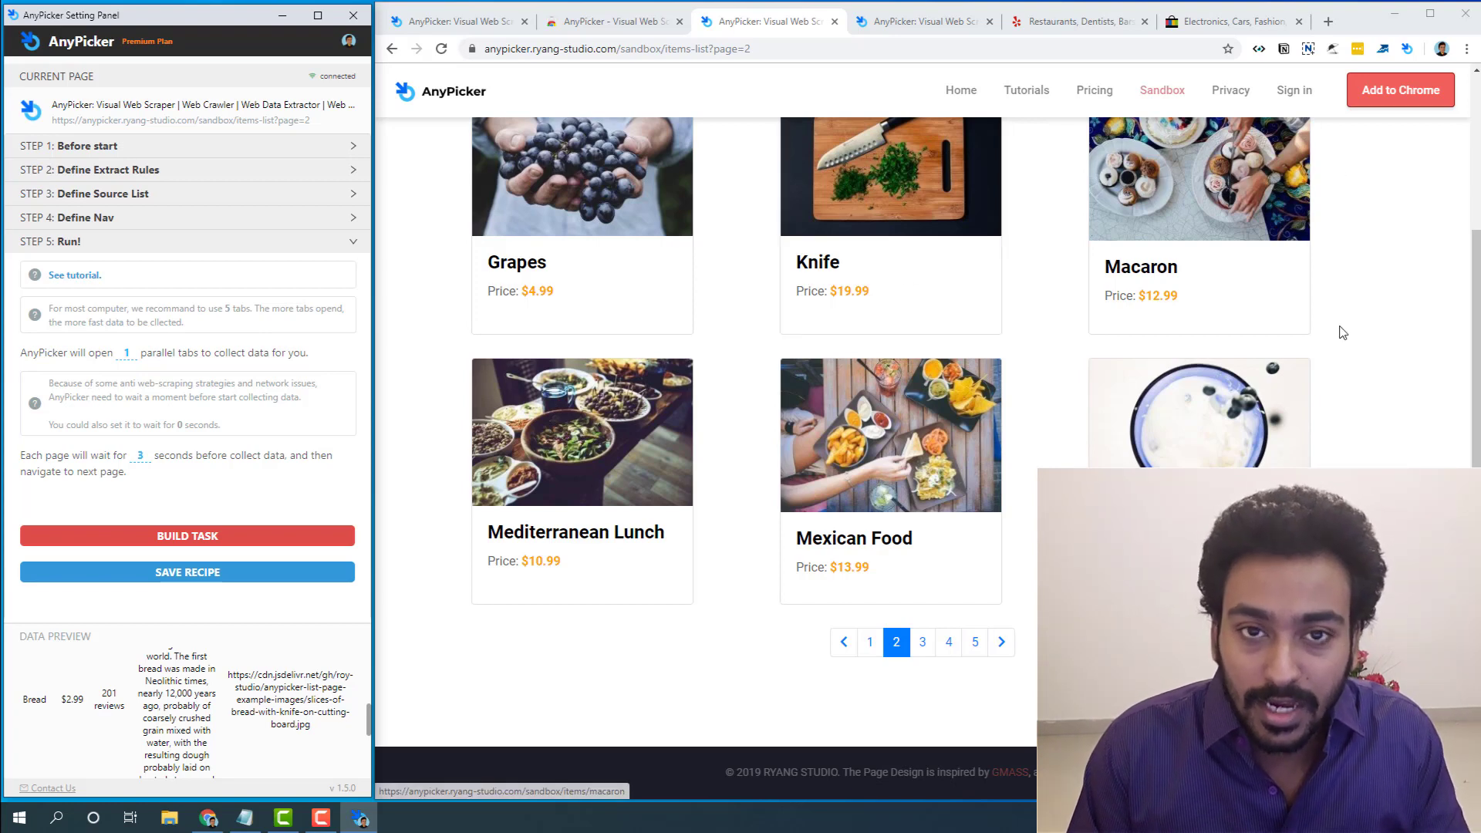
Build the scraping task, move the opened windows apart and force the content extraction to start from the data panel.
left_click(122, 544)
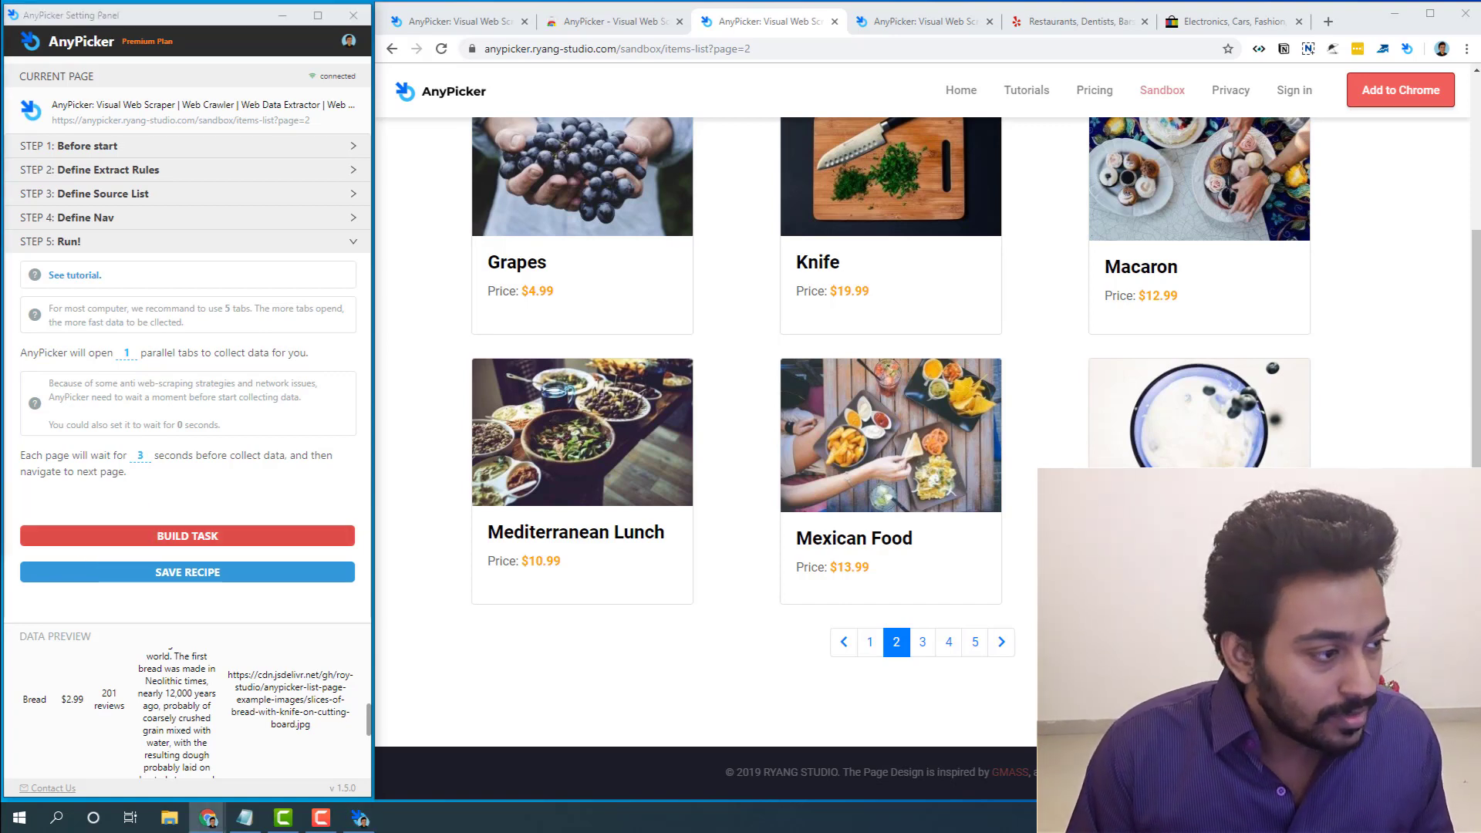
left_click_drag(70, 102, 857, 189)
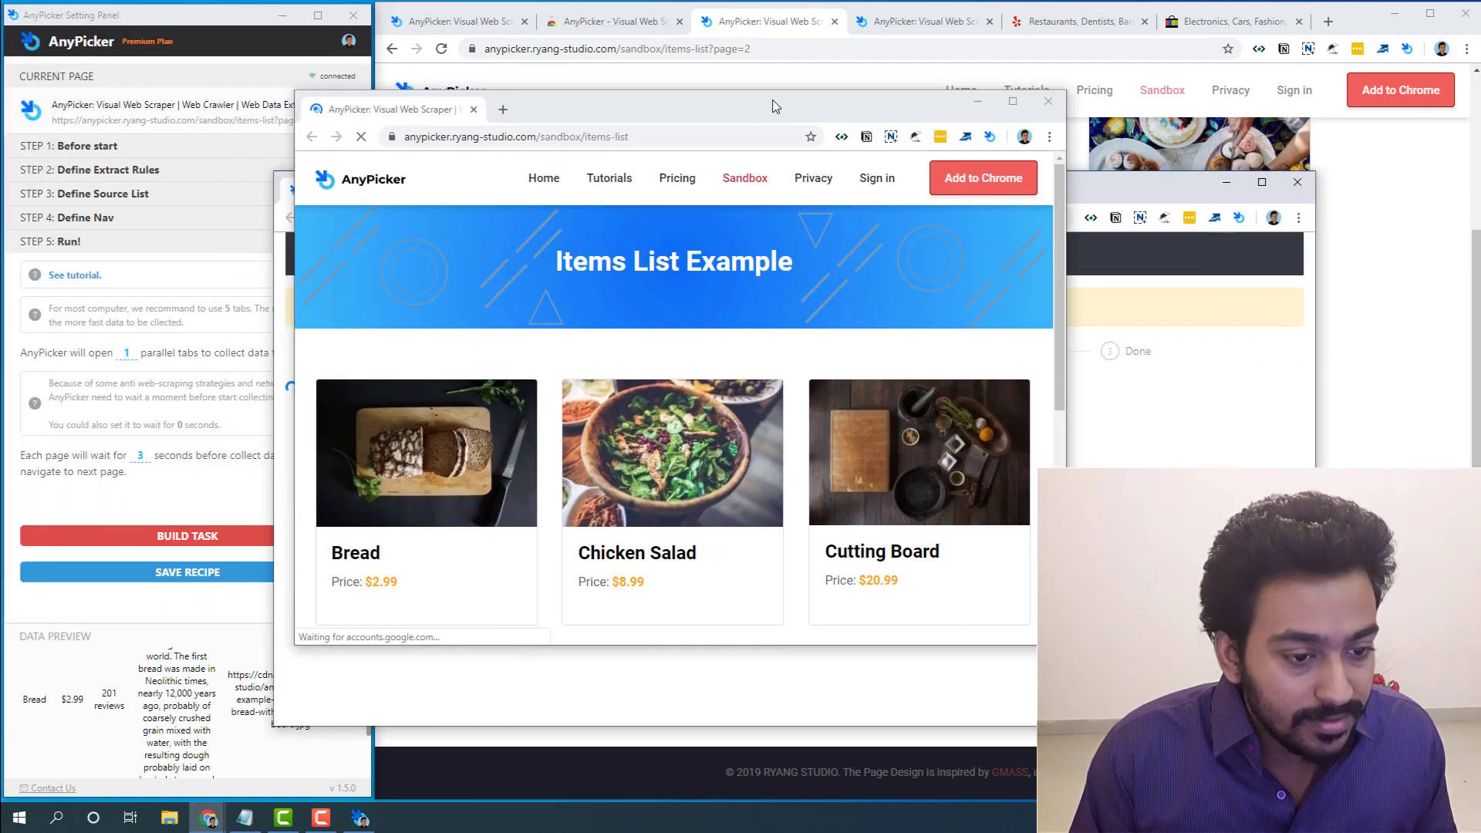
left_click_drag(775, 106, 1223, 77)
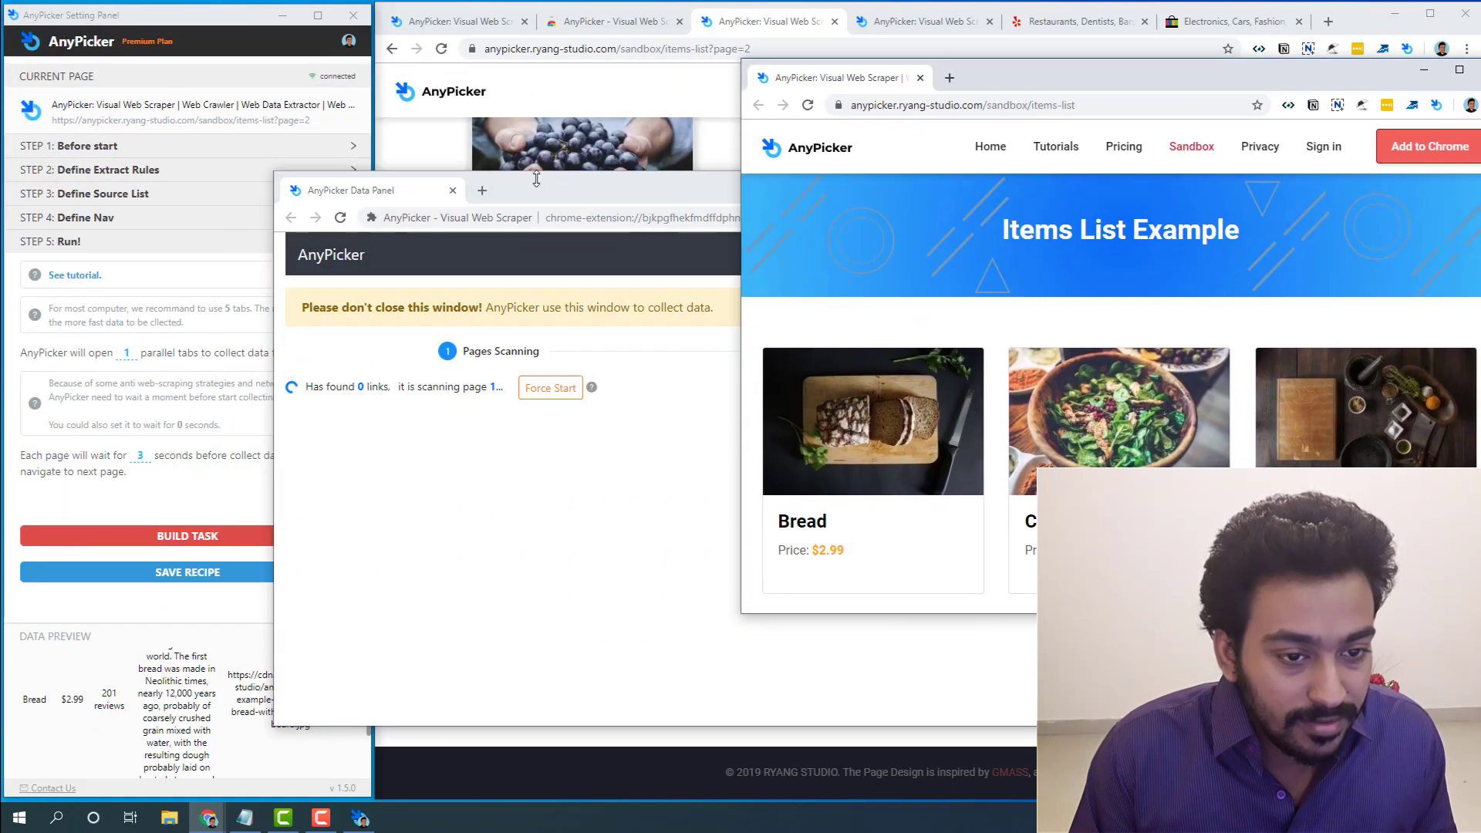
left_click(545, 182)
left_click_drag(518, 205, 352, 250)
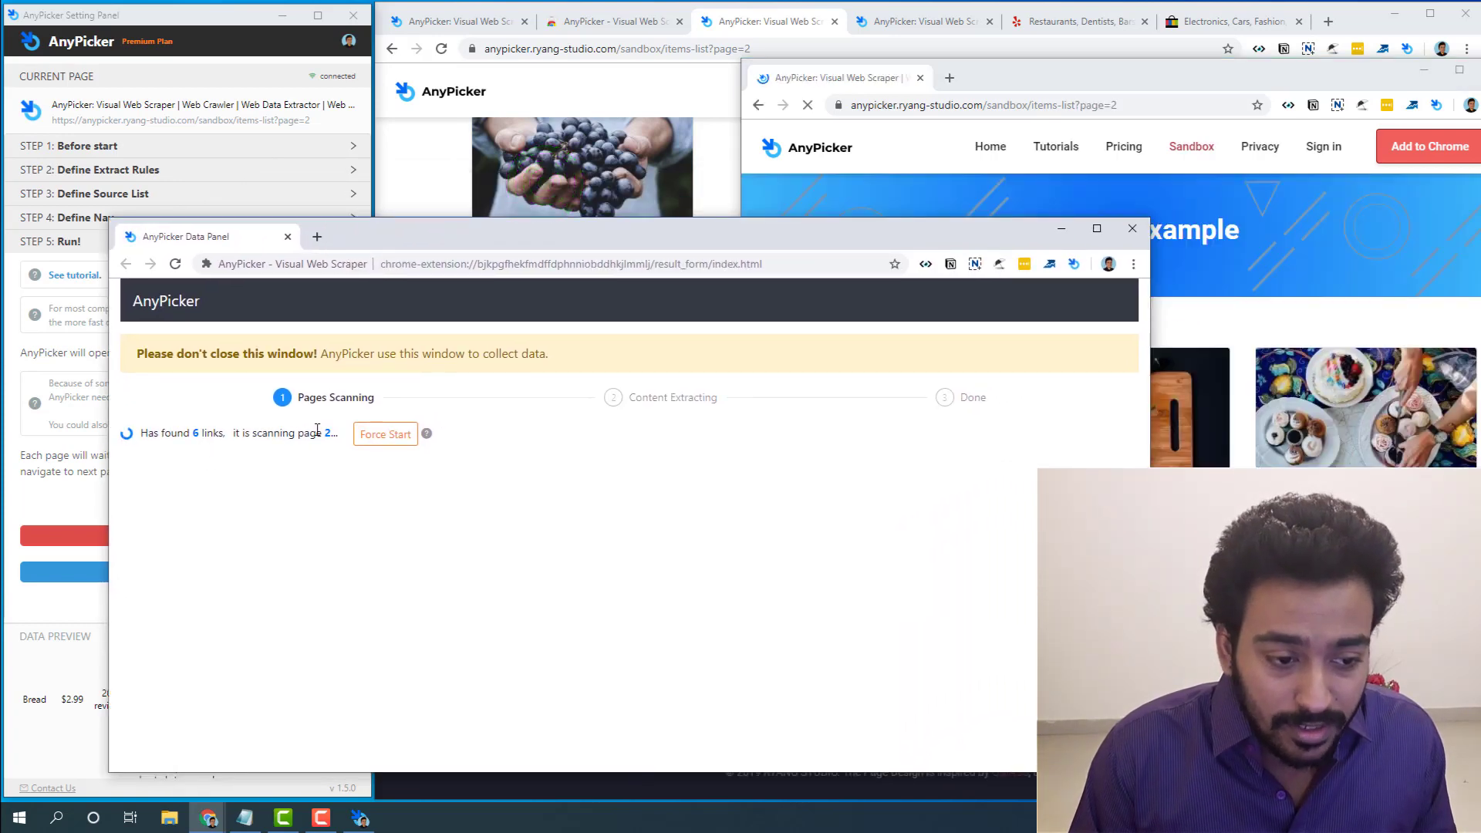
left_click(385, 435)
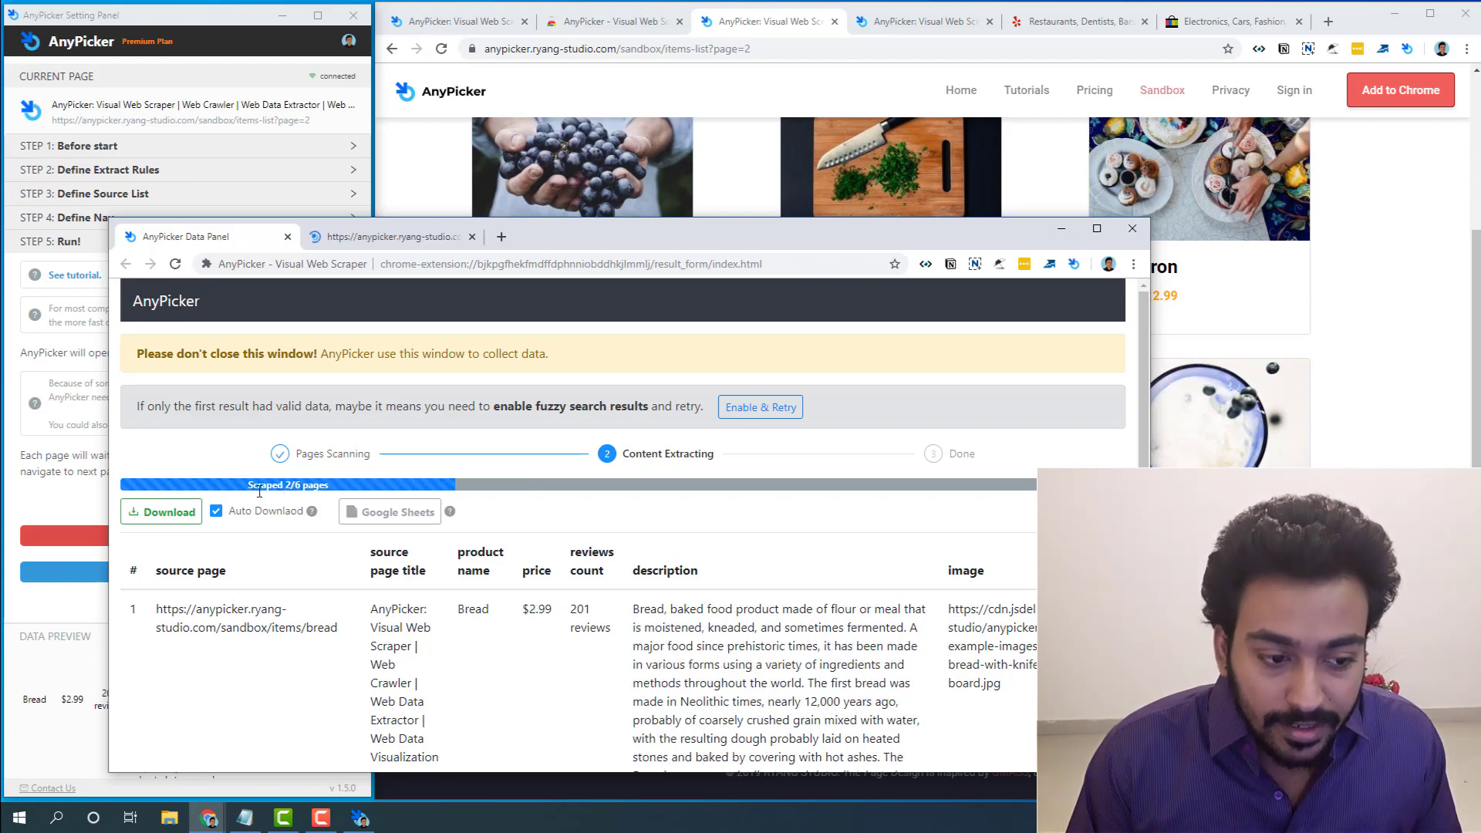
Examine the scraped rows in the data panel and the item page being processed in the neighbouring browser tab.
scroll(309, 494, "down", 2)
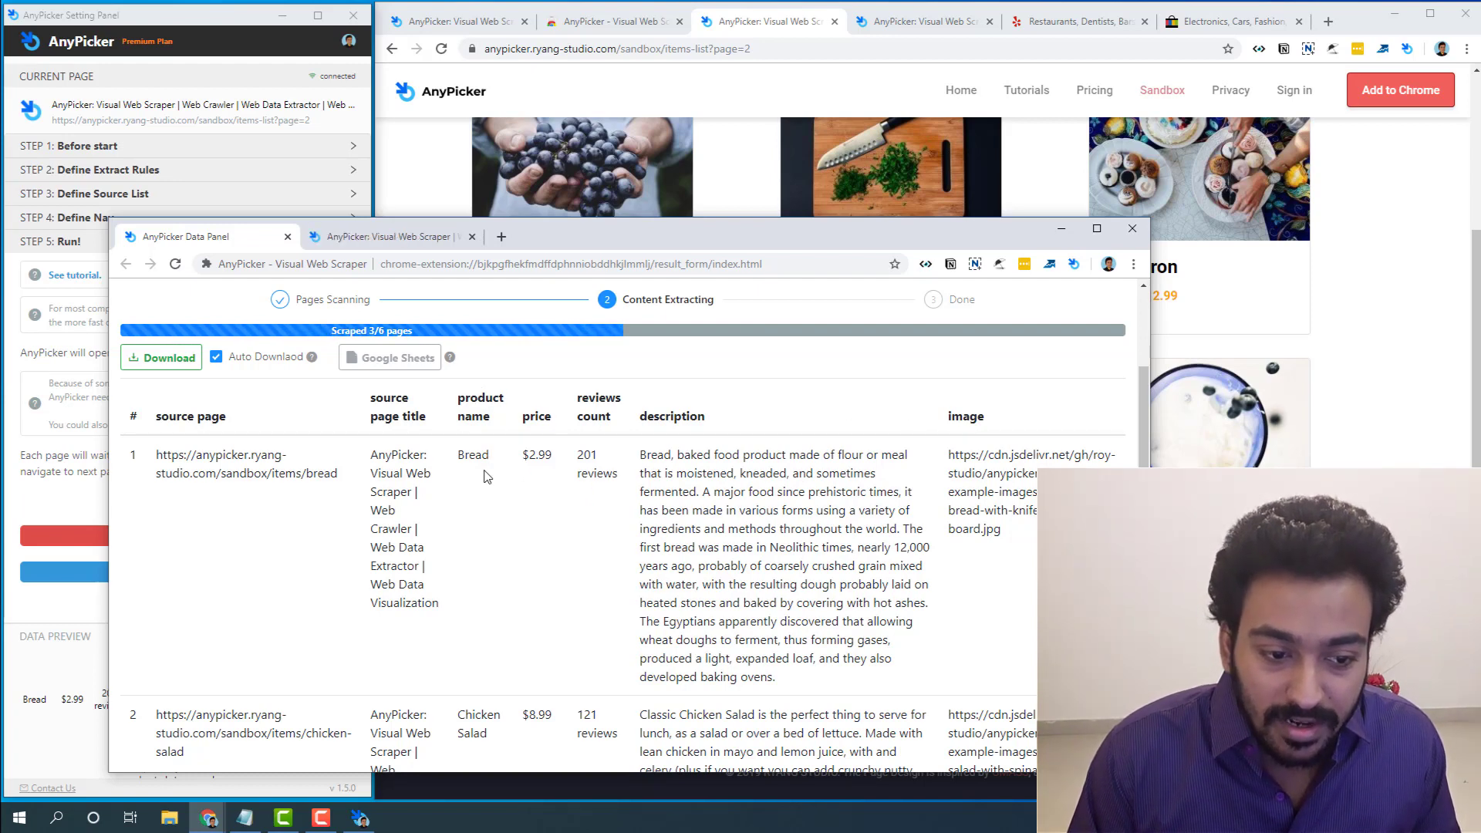
scroll(495, 479, "down", 1)
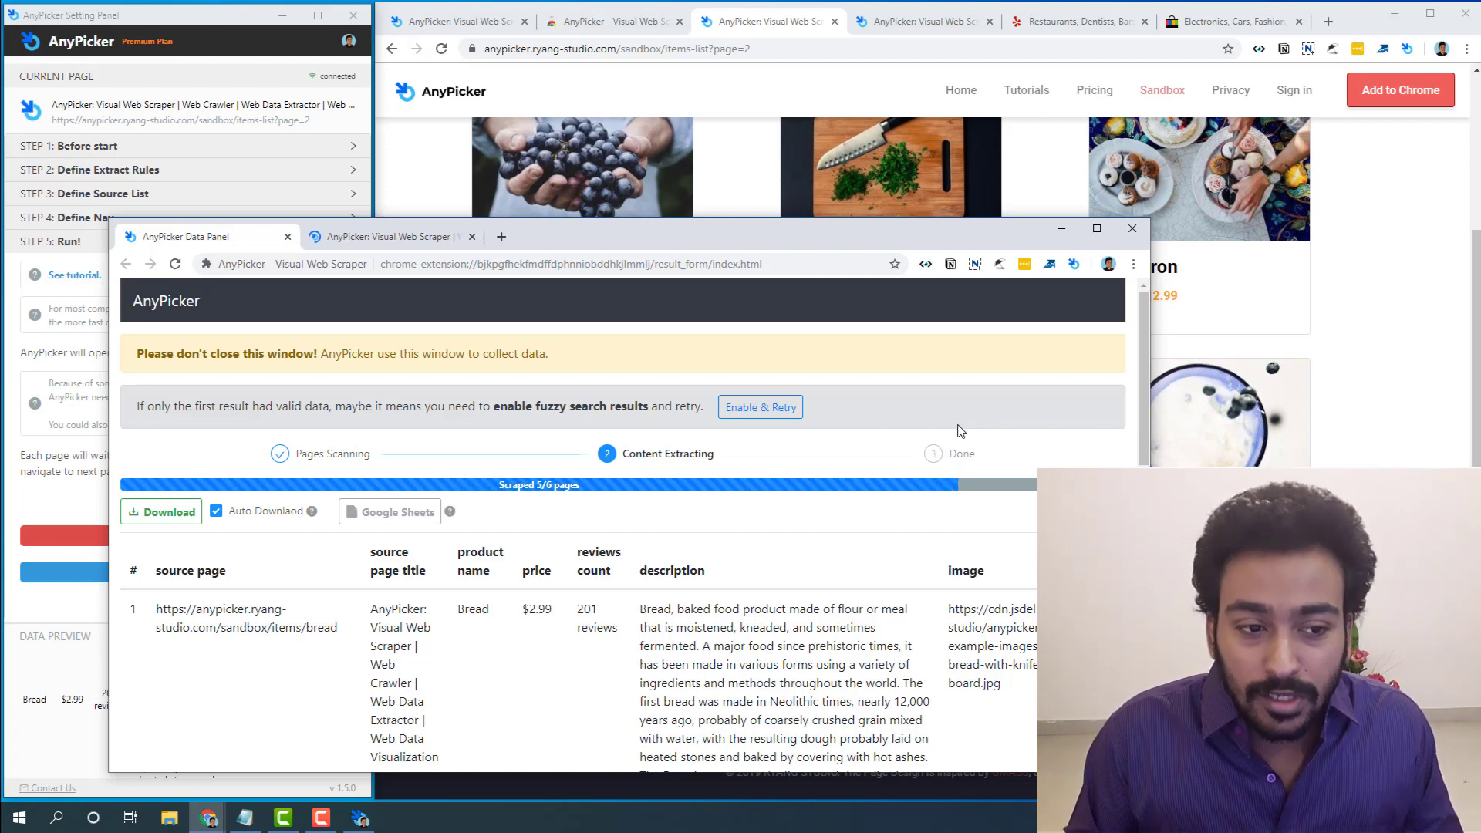
left_click(404, 237)
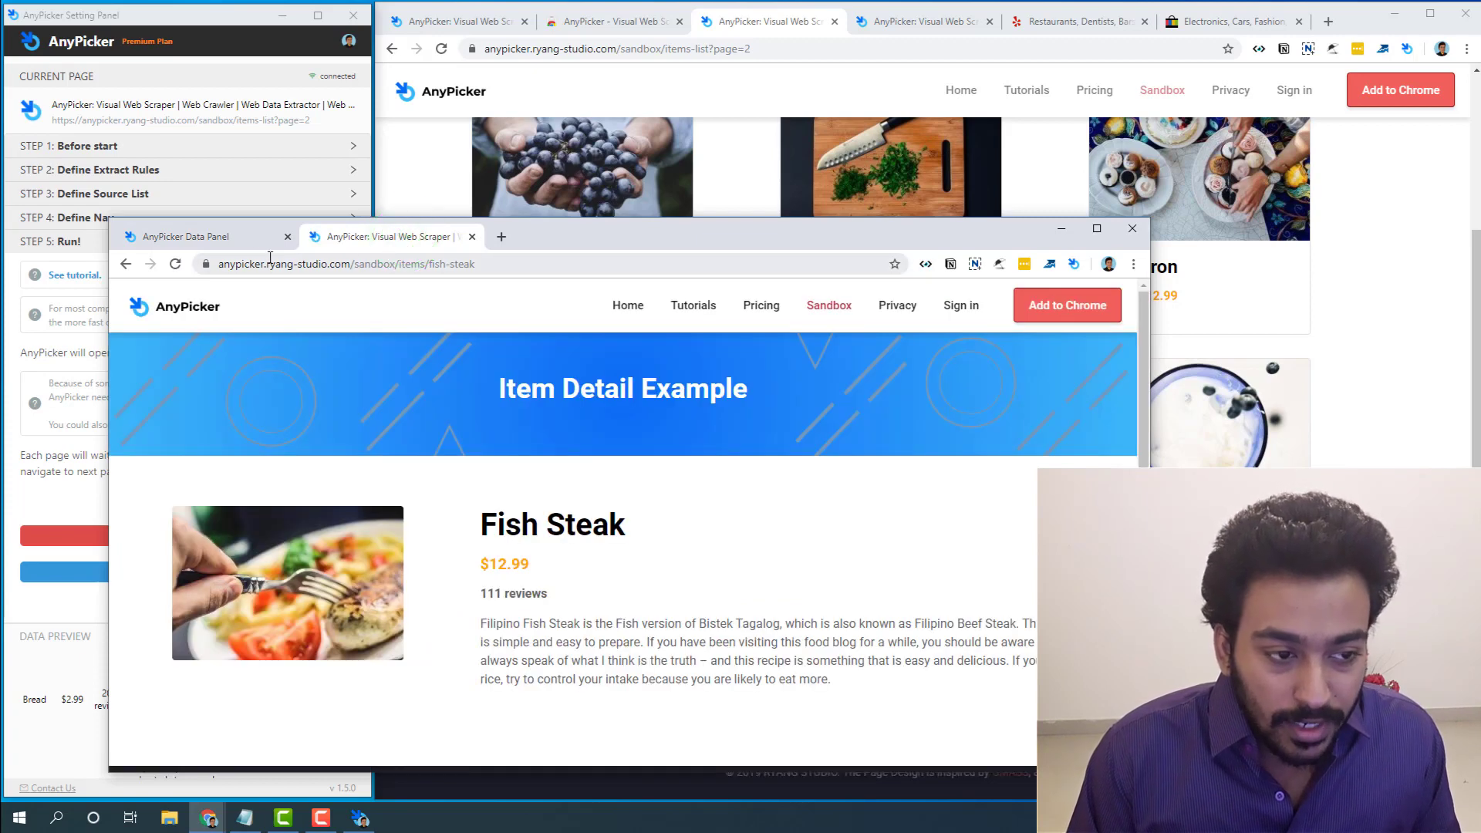
left_click(198, 237)
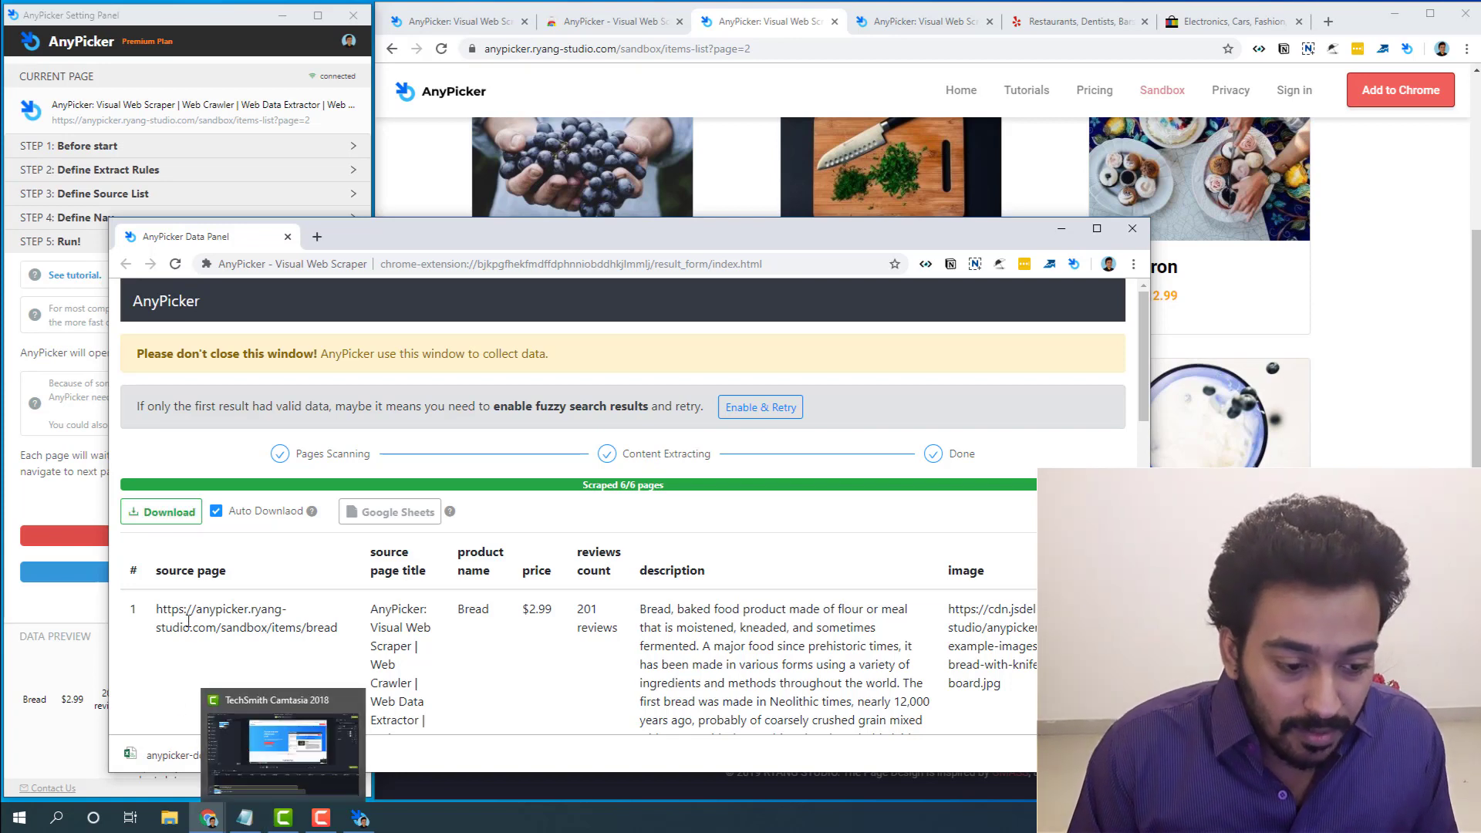
Check the downloaded results file in Excel with its columns widened, and close it without saving the changes.
scroll(203, 634, "down", 1)
left_click(209, 757)
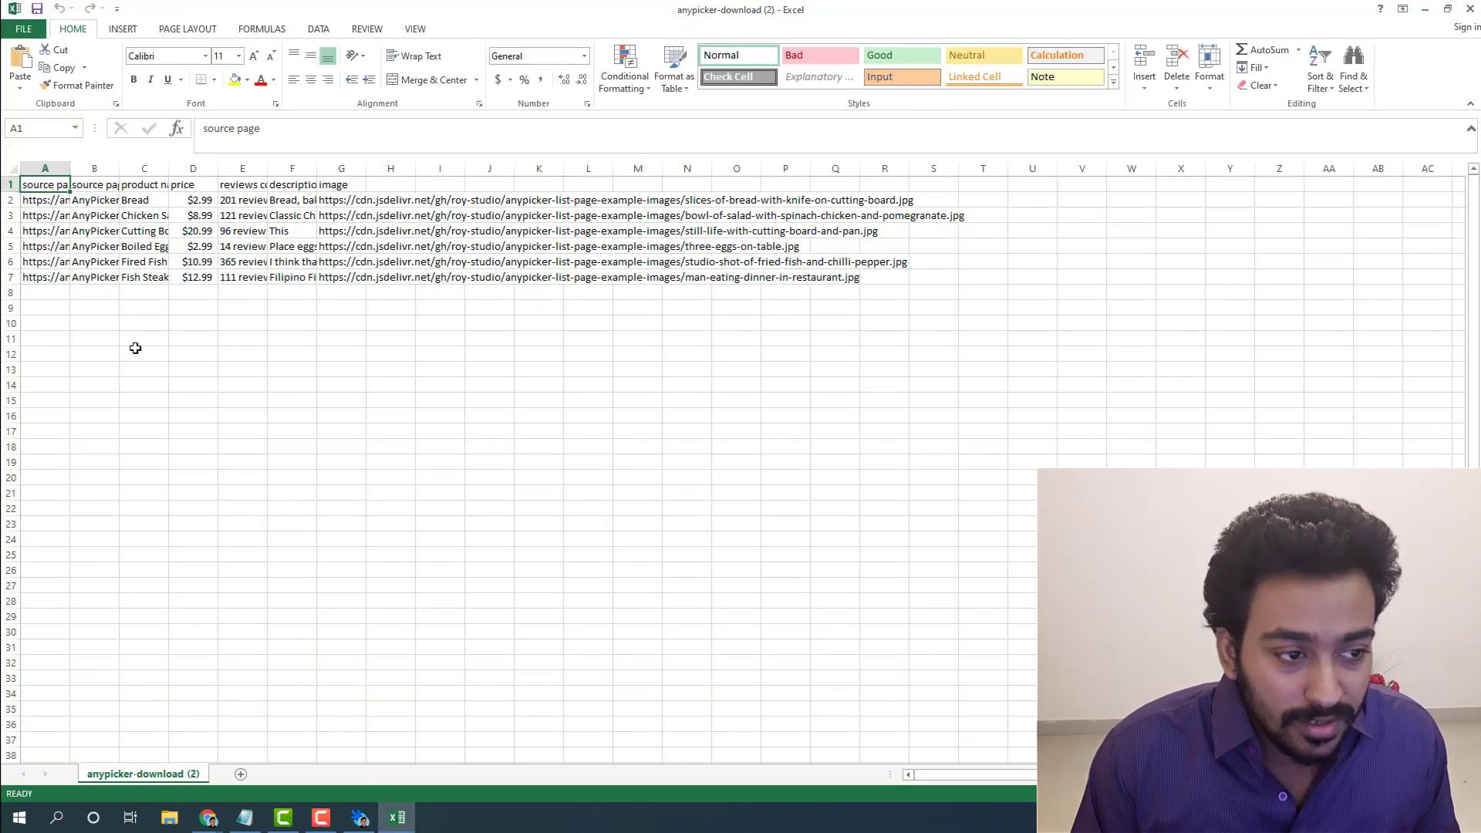
double_click(69, 168)
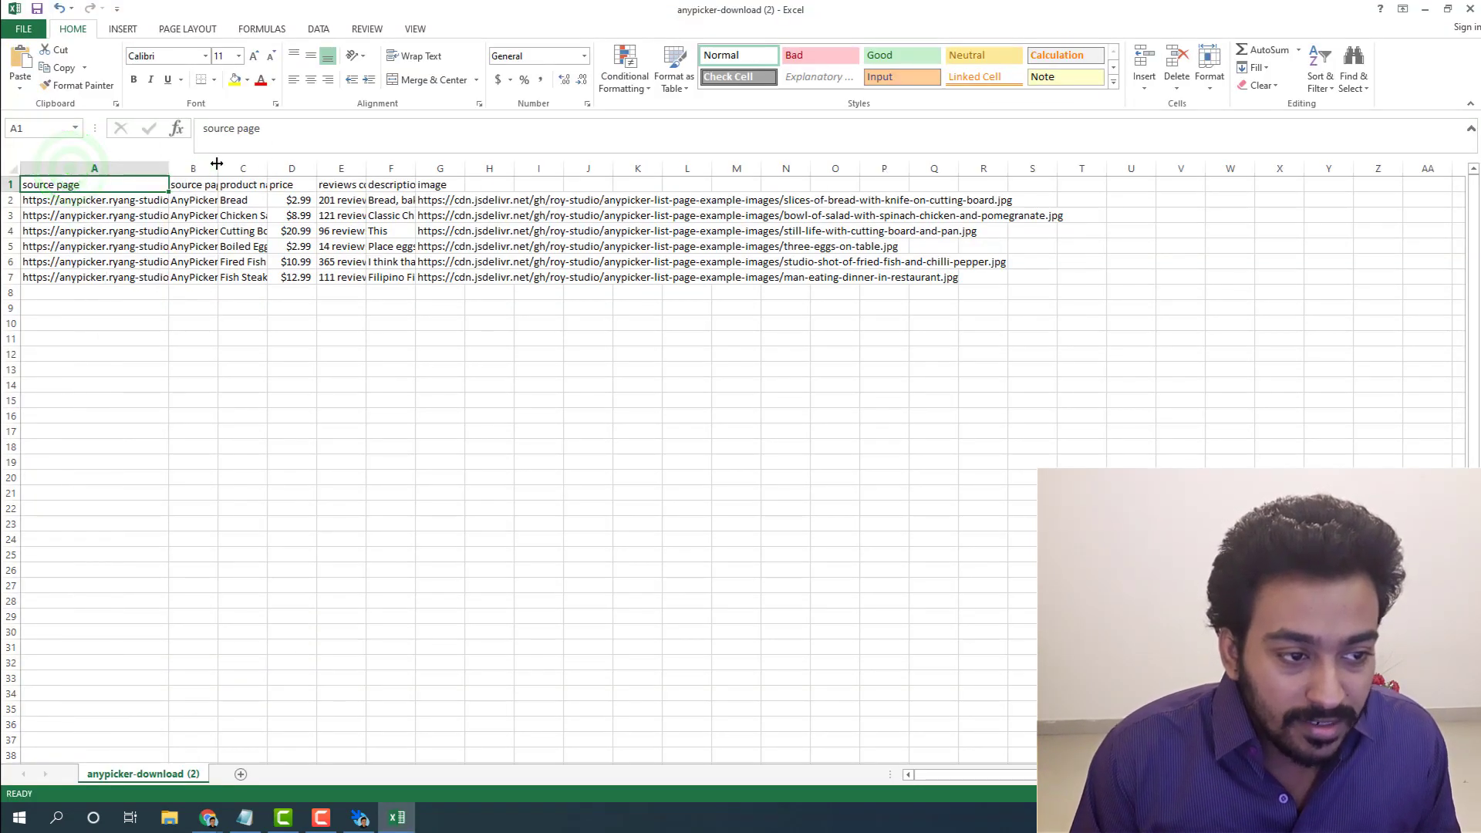
left_click_drag(218, 164, 298, 160)
double_click(344, 164)
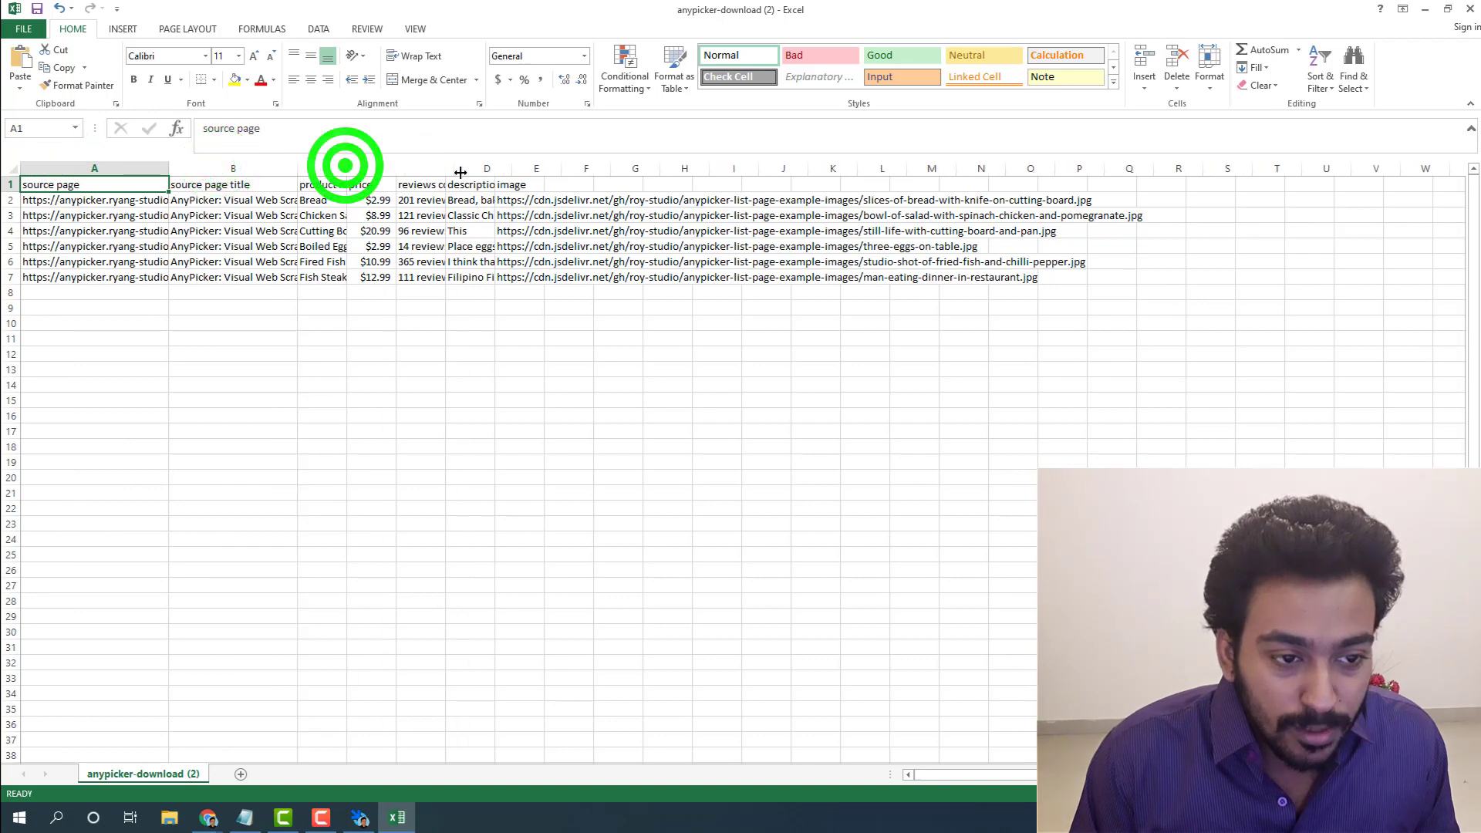
left_click(367, 184)
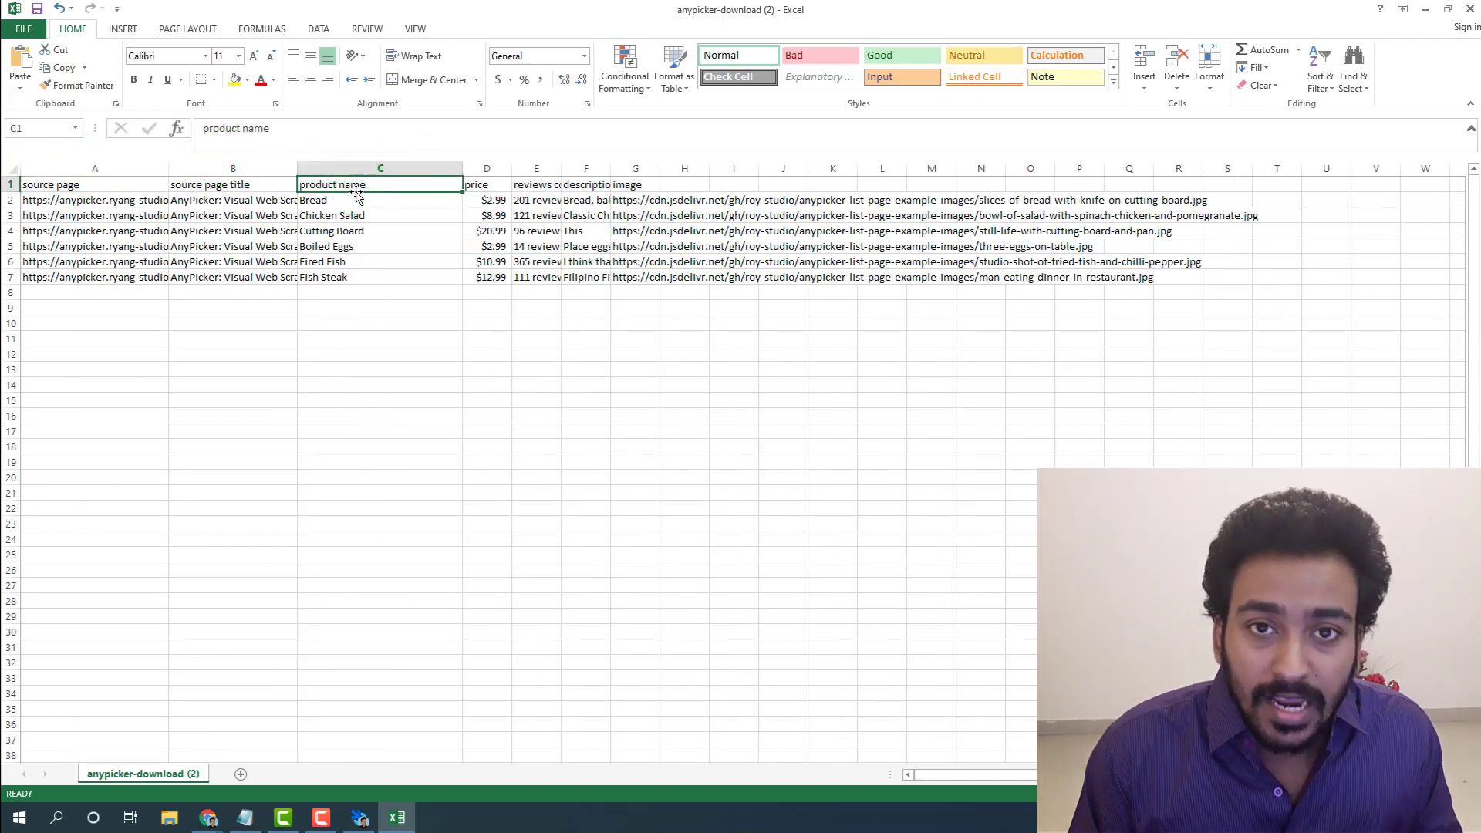
double_click(512, 168)
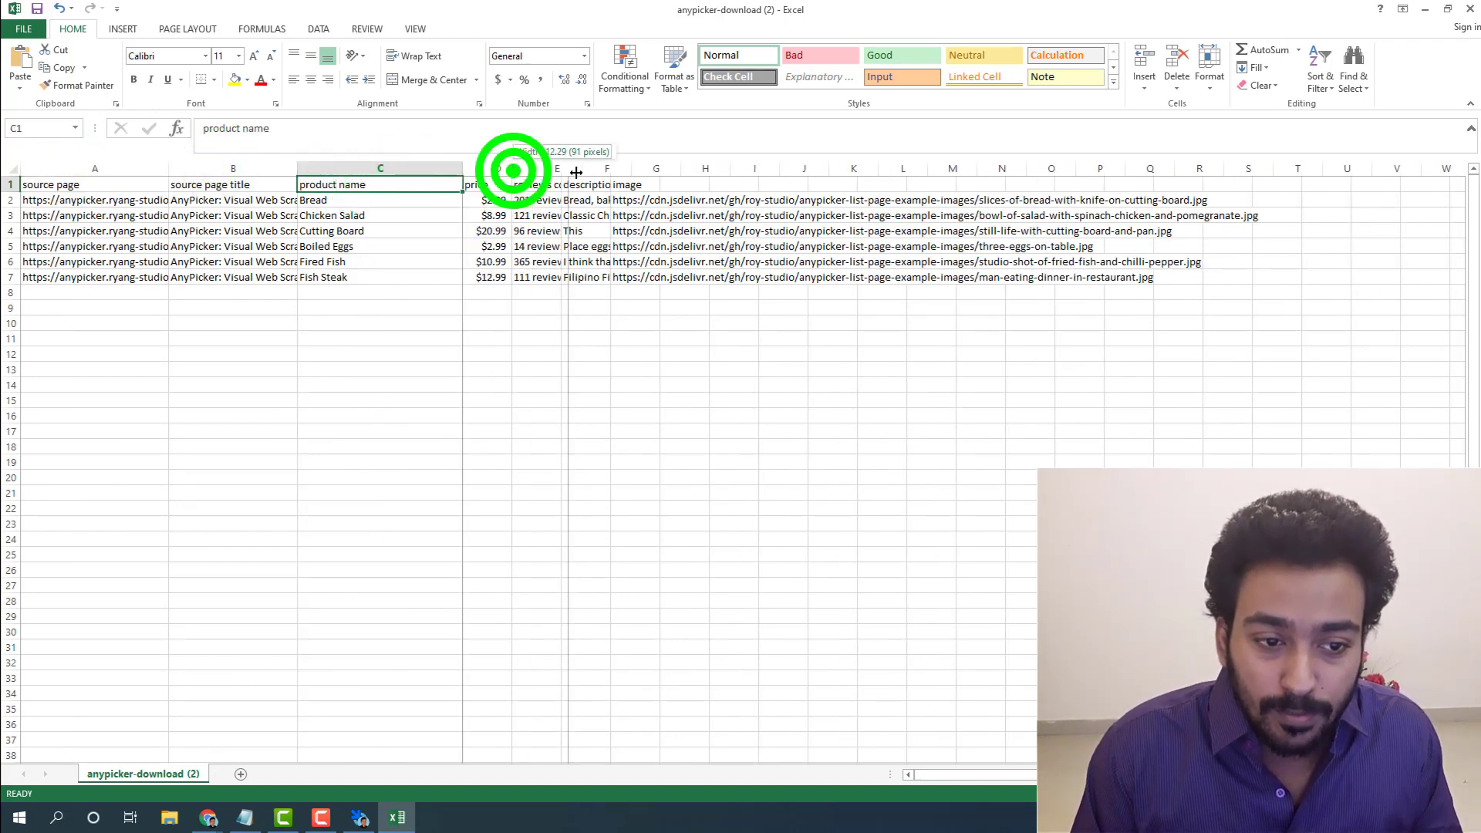
double_click(624, 168)
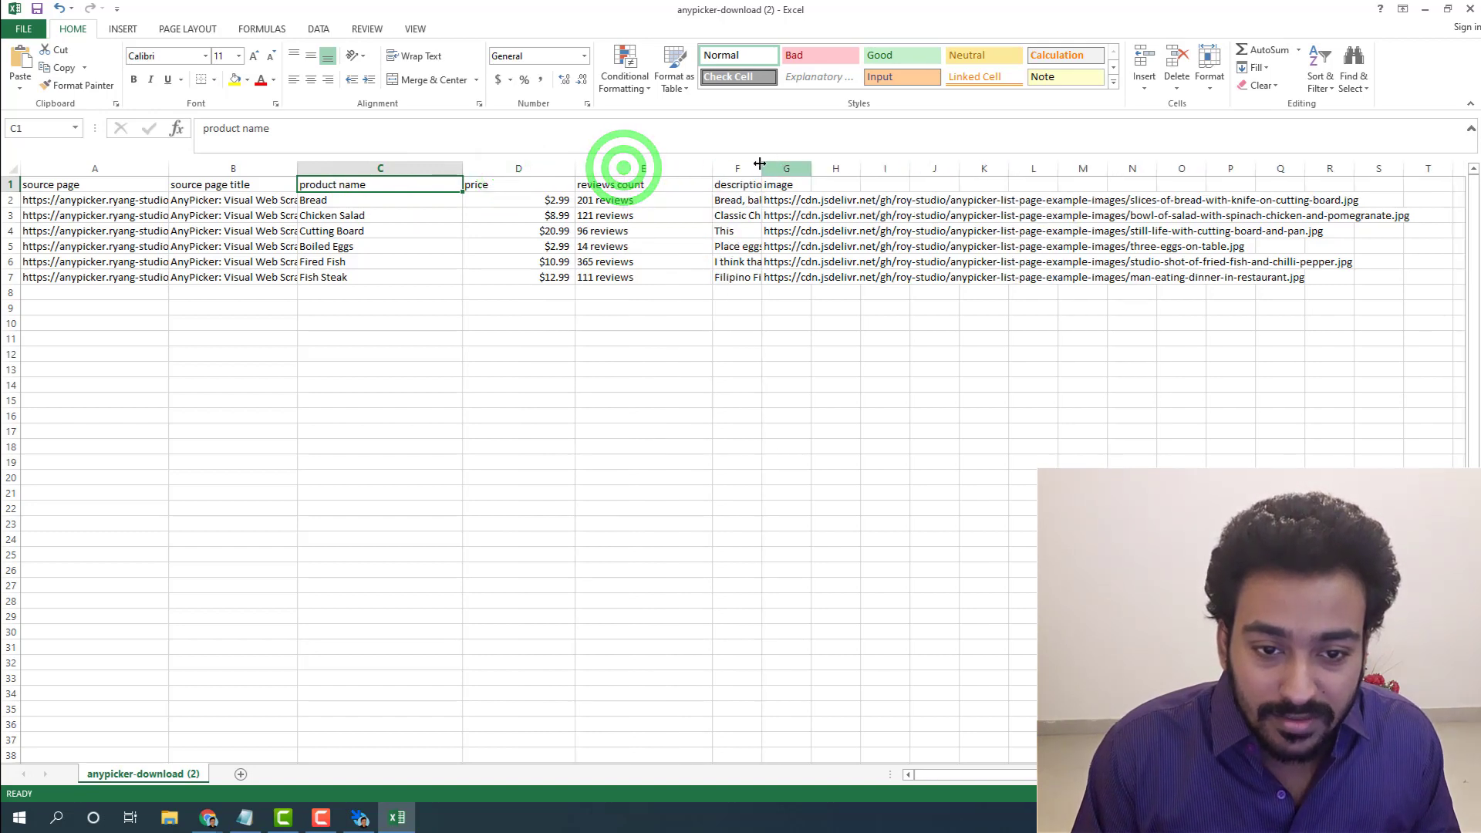
left_click_drag(760, 168, 1248, 184)
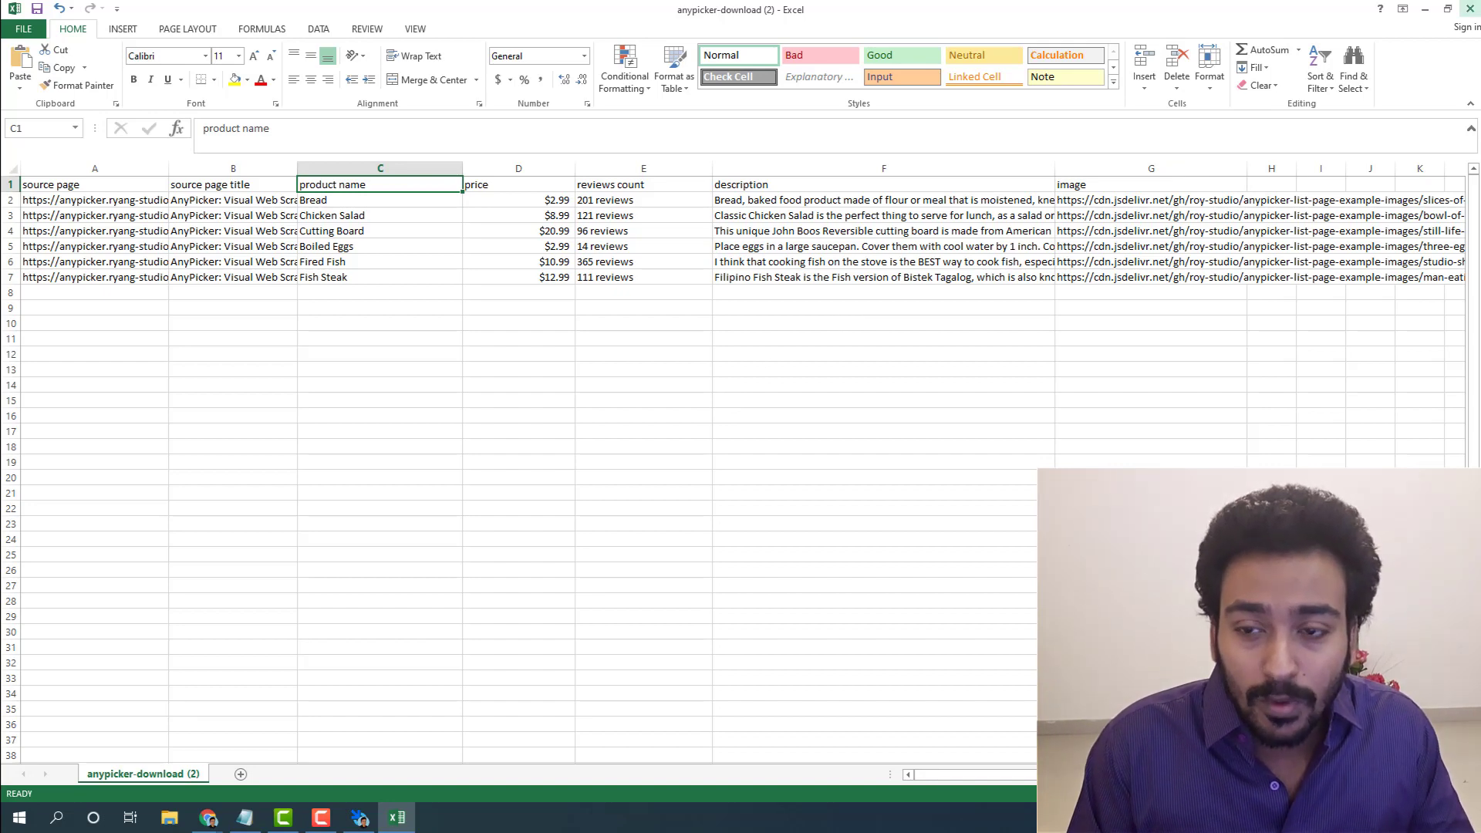
left_click(1469, 9)
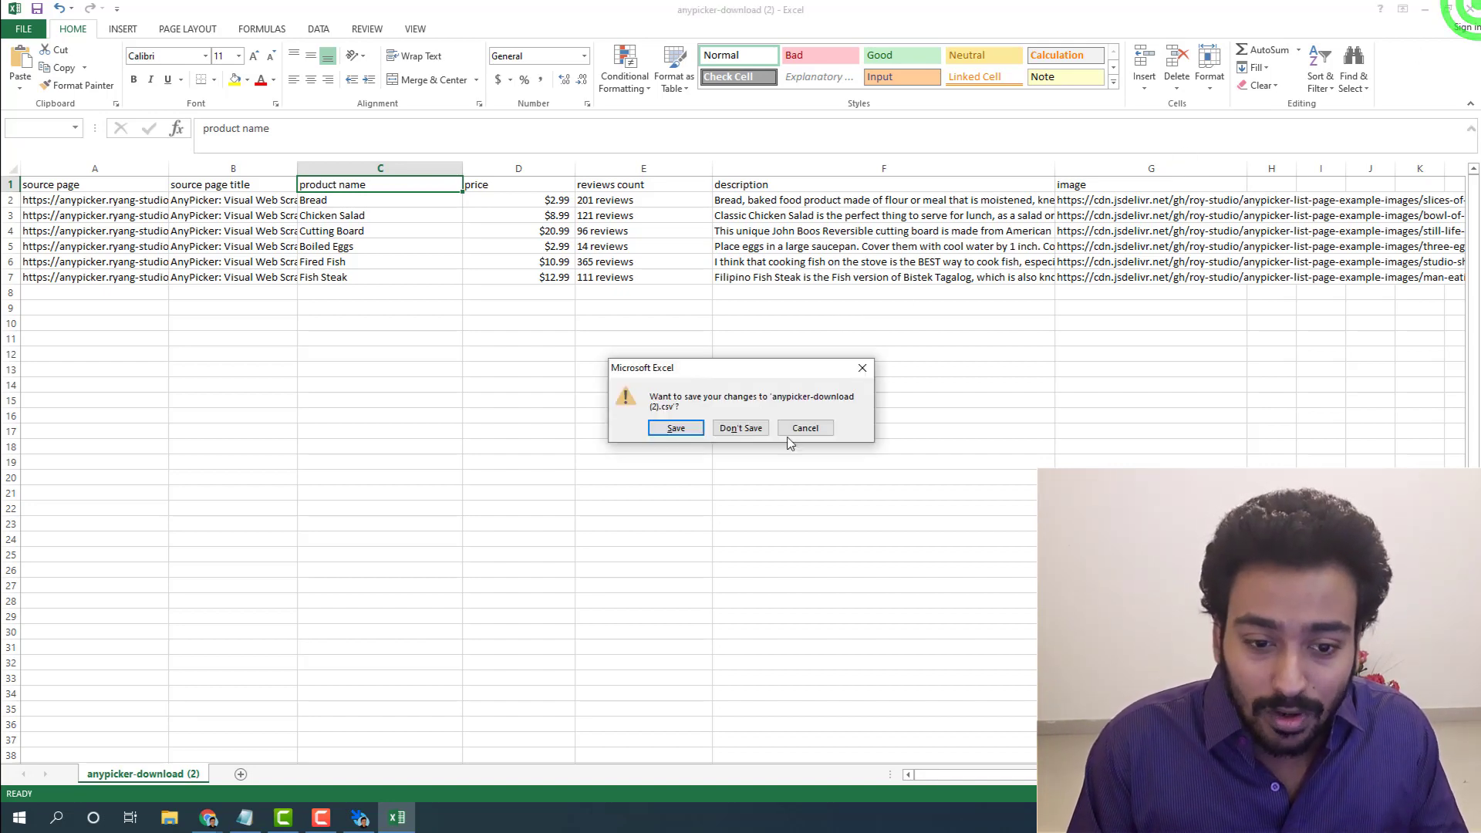
left_click(733, 436)
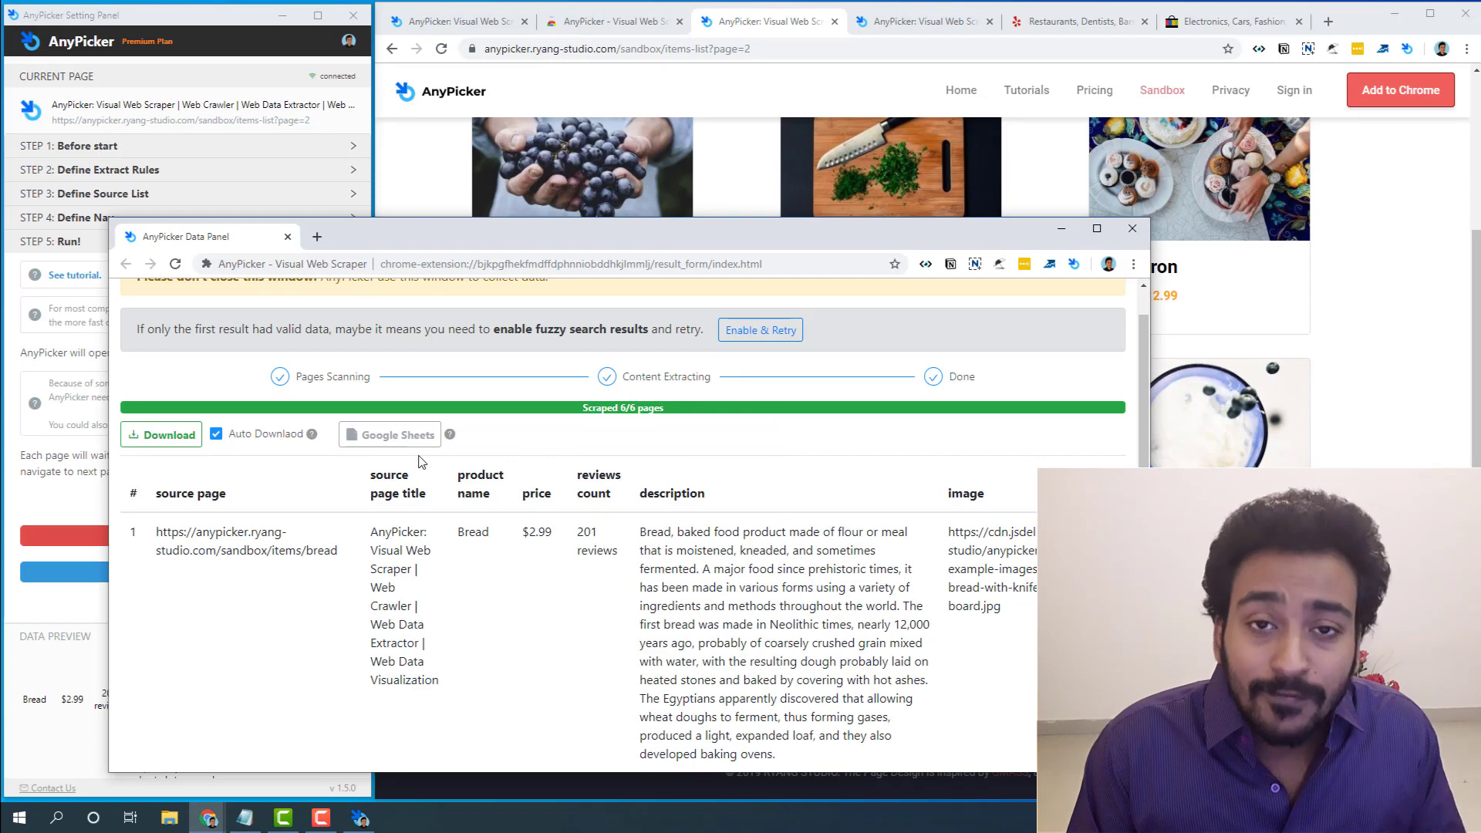
Examine the Google Sheets and fuzzy search retry options and all scraped rows in the data panel.
mouse_move(450, 434)
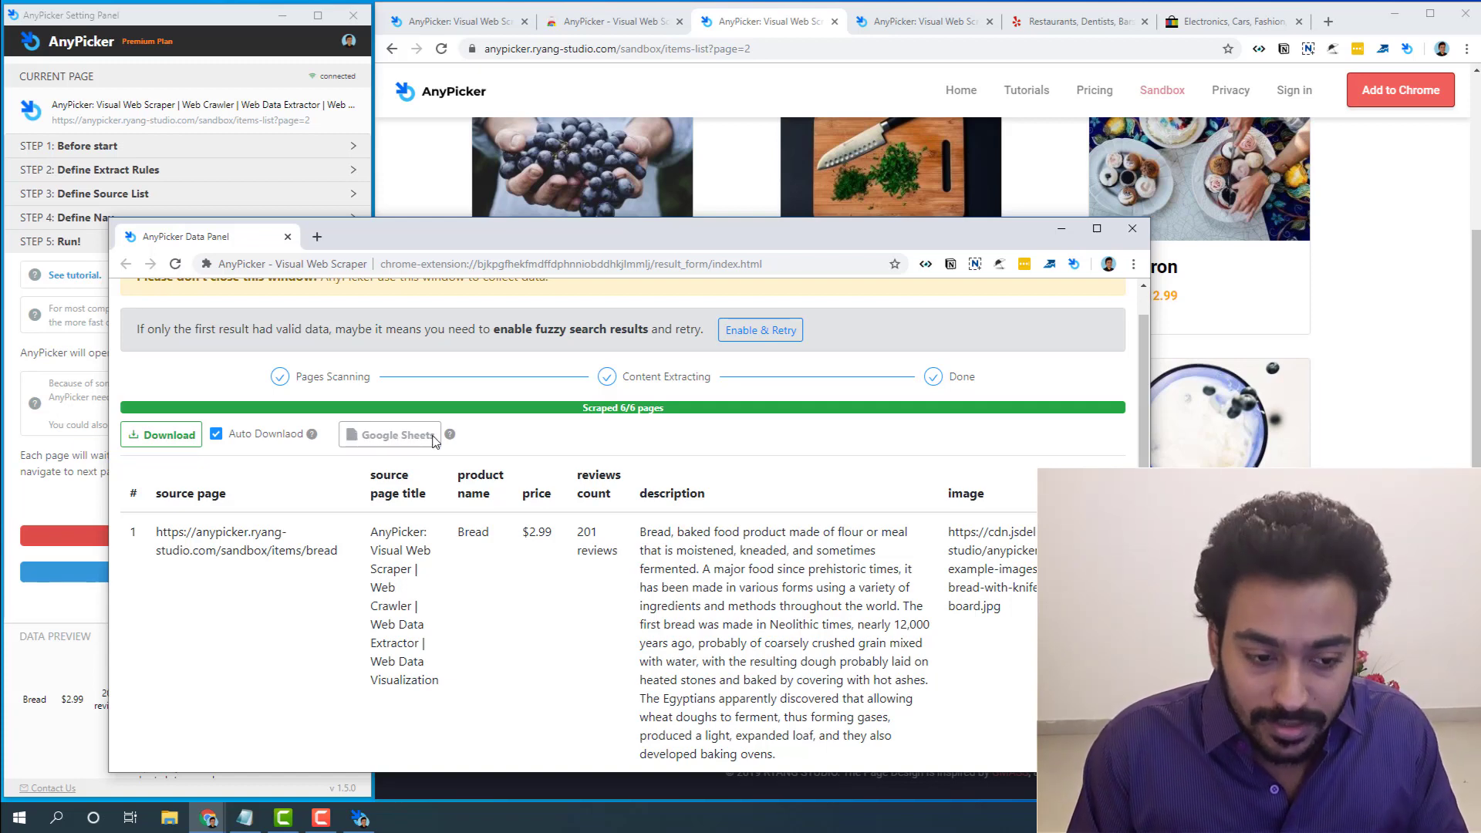
scroll(597, 461, "up", 1)
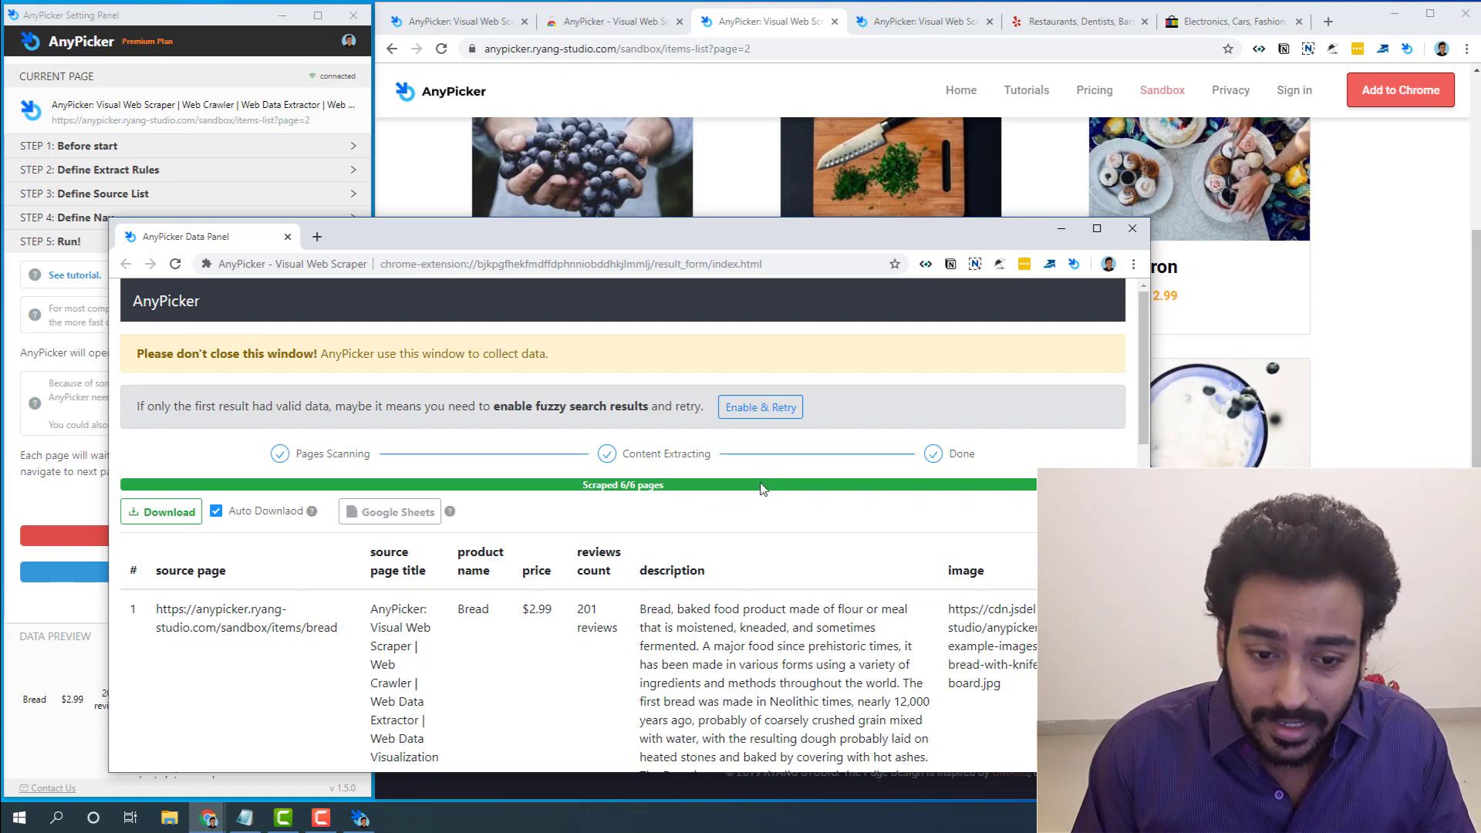
left_click(761, 407)
scroll(767, 455, "down", 3)
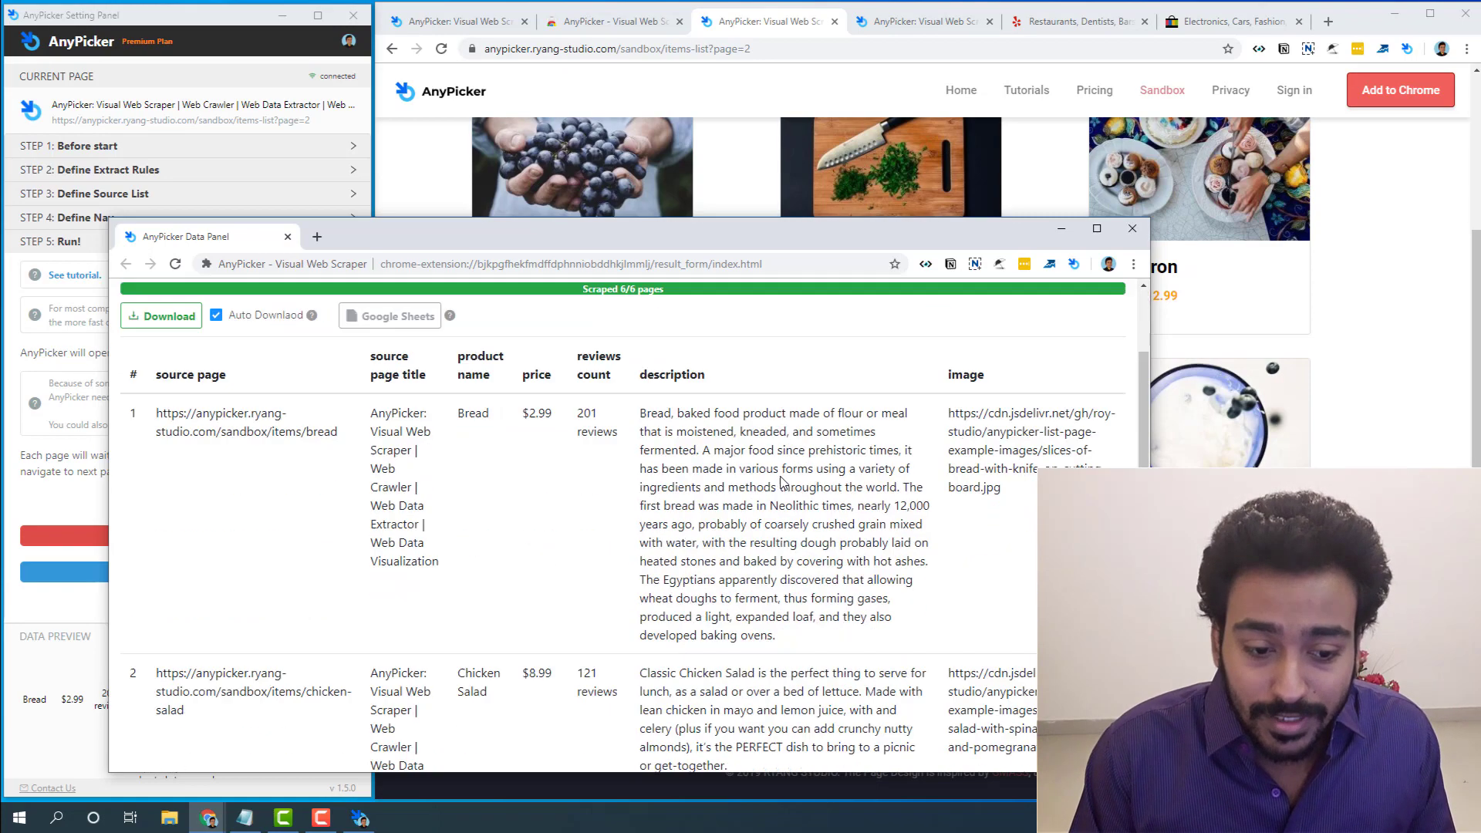
scroll(784, 477, "down", 12)
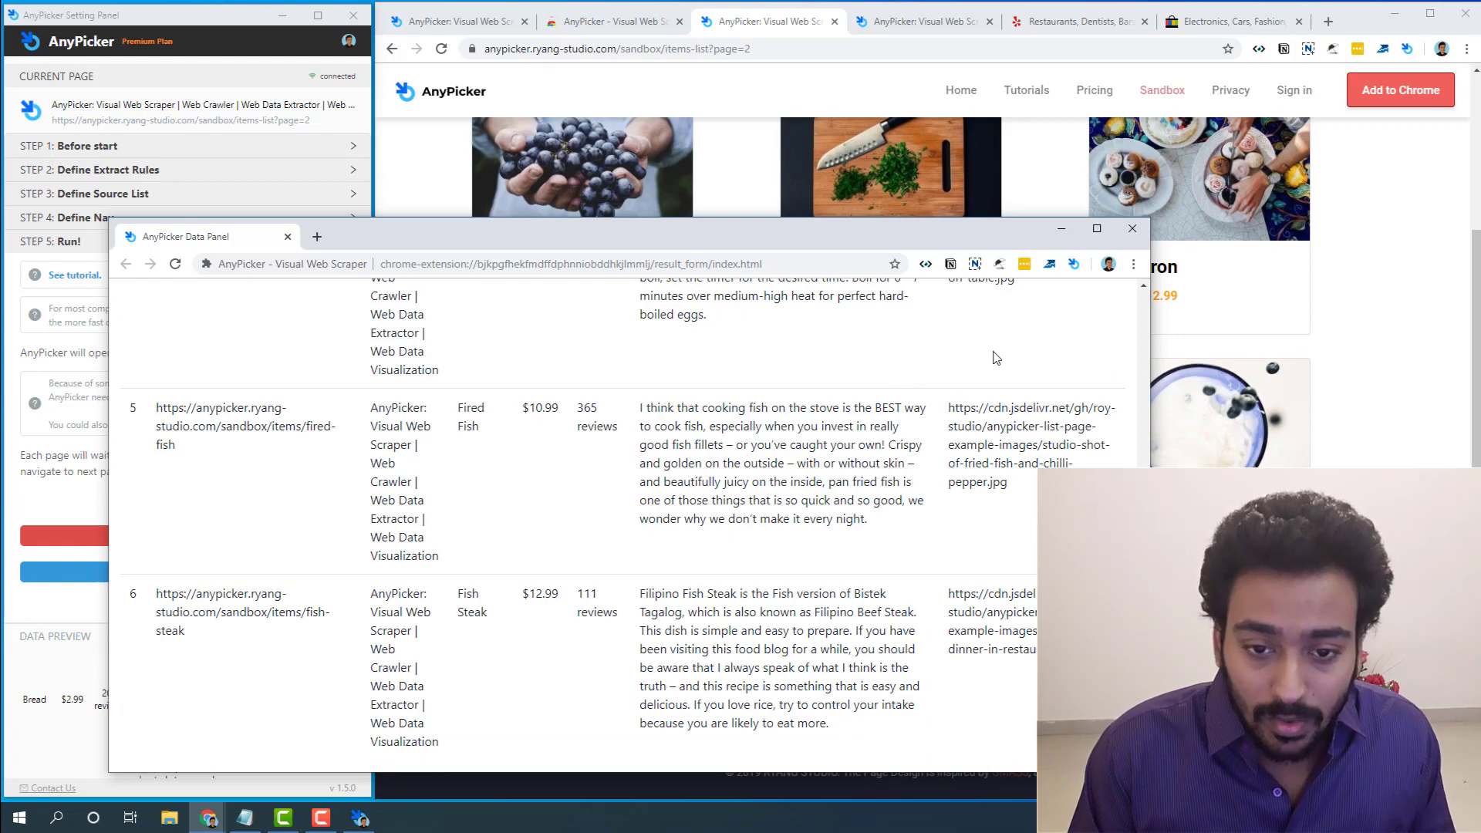
scroll(1095, 354, "up", 15)
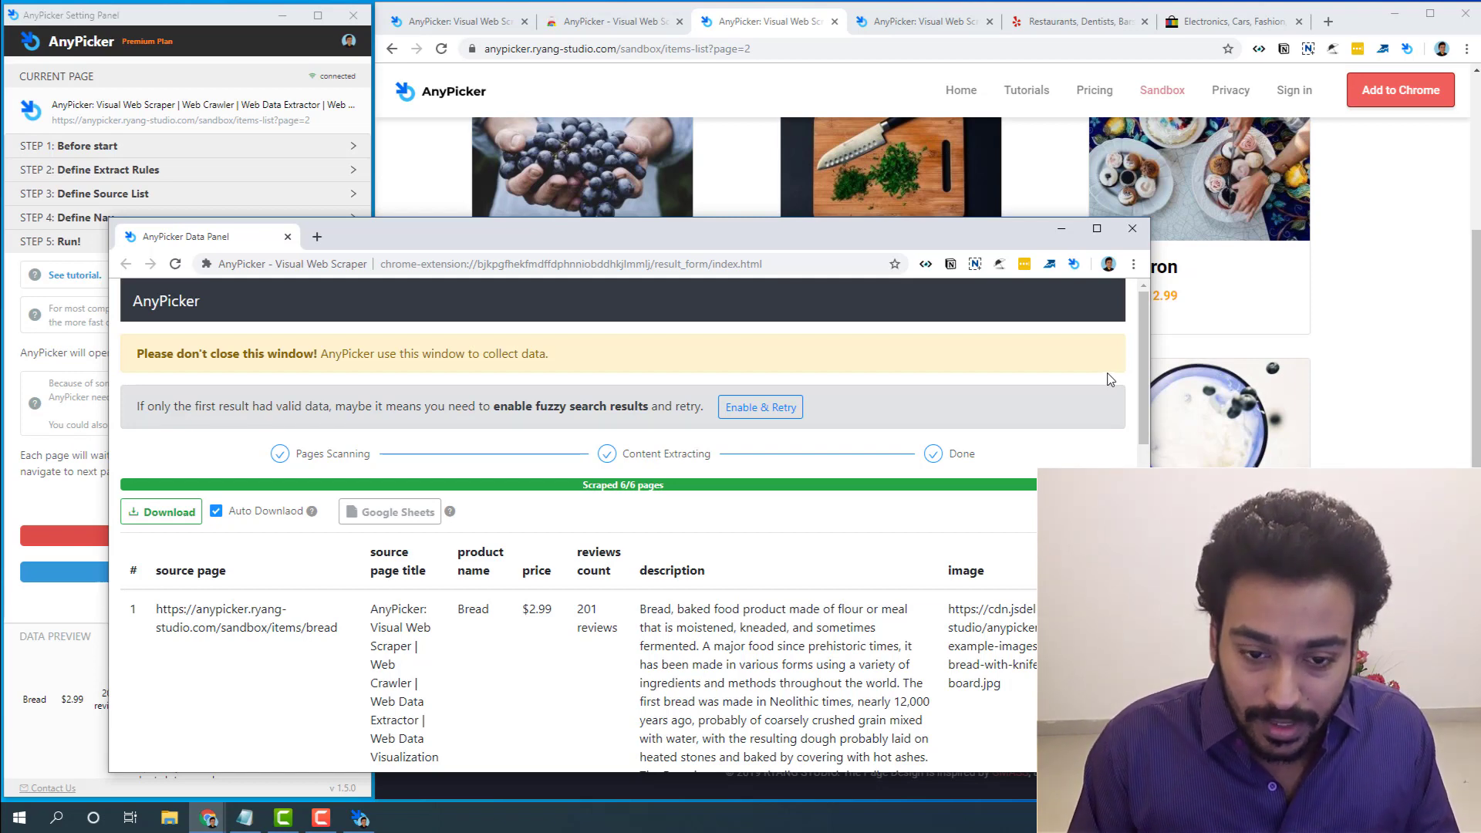
Close the AnyPicker panels and all AnyPicker browser tabs, and maximise the browser with only Yelp and eBay open.
left_click(1132, 226)
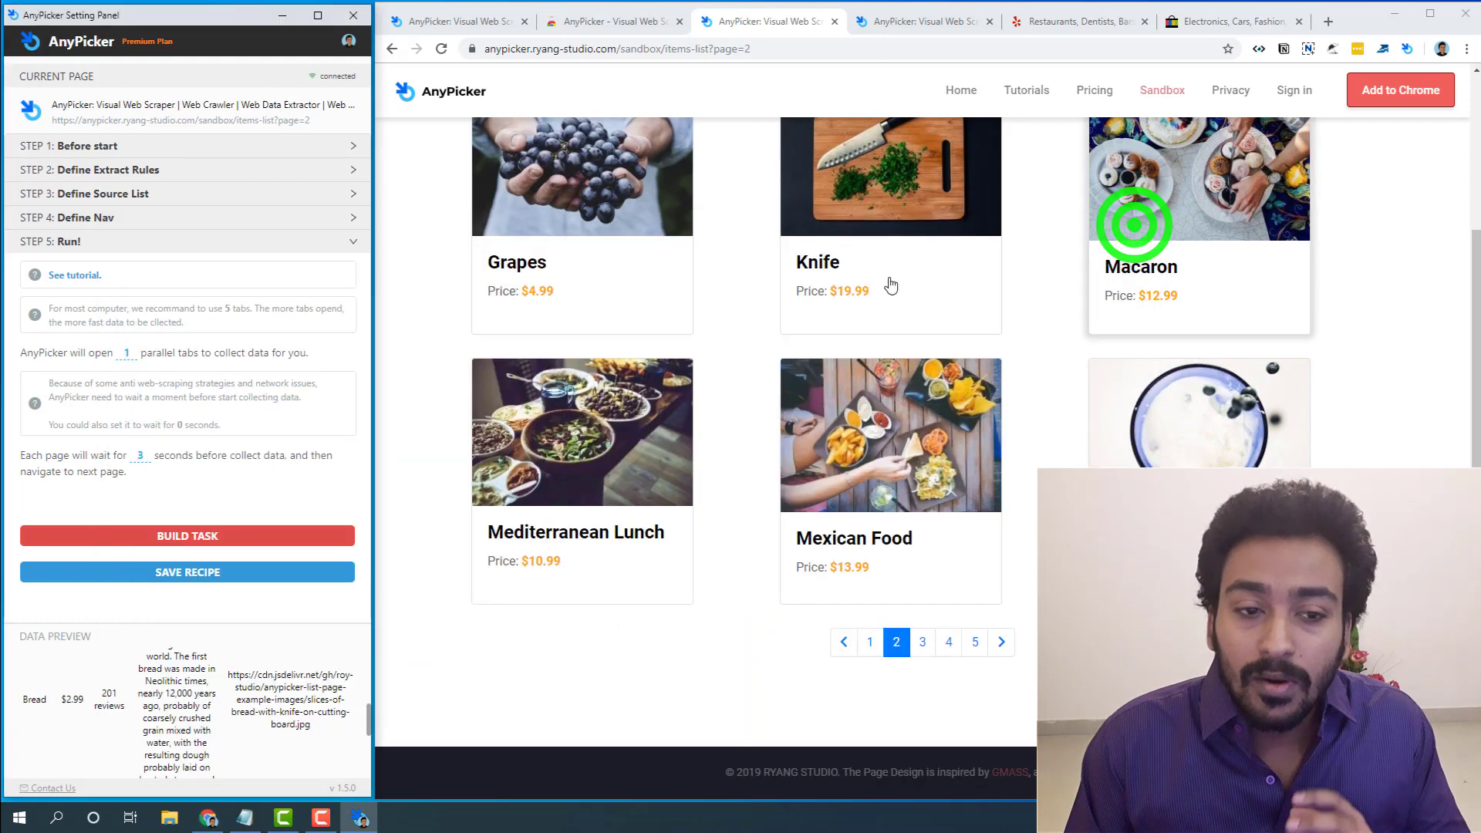
left_click(352, 19)
left_click(831, 27)
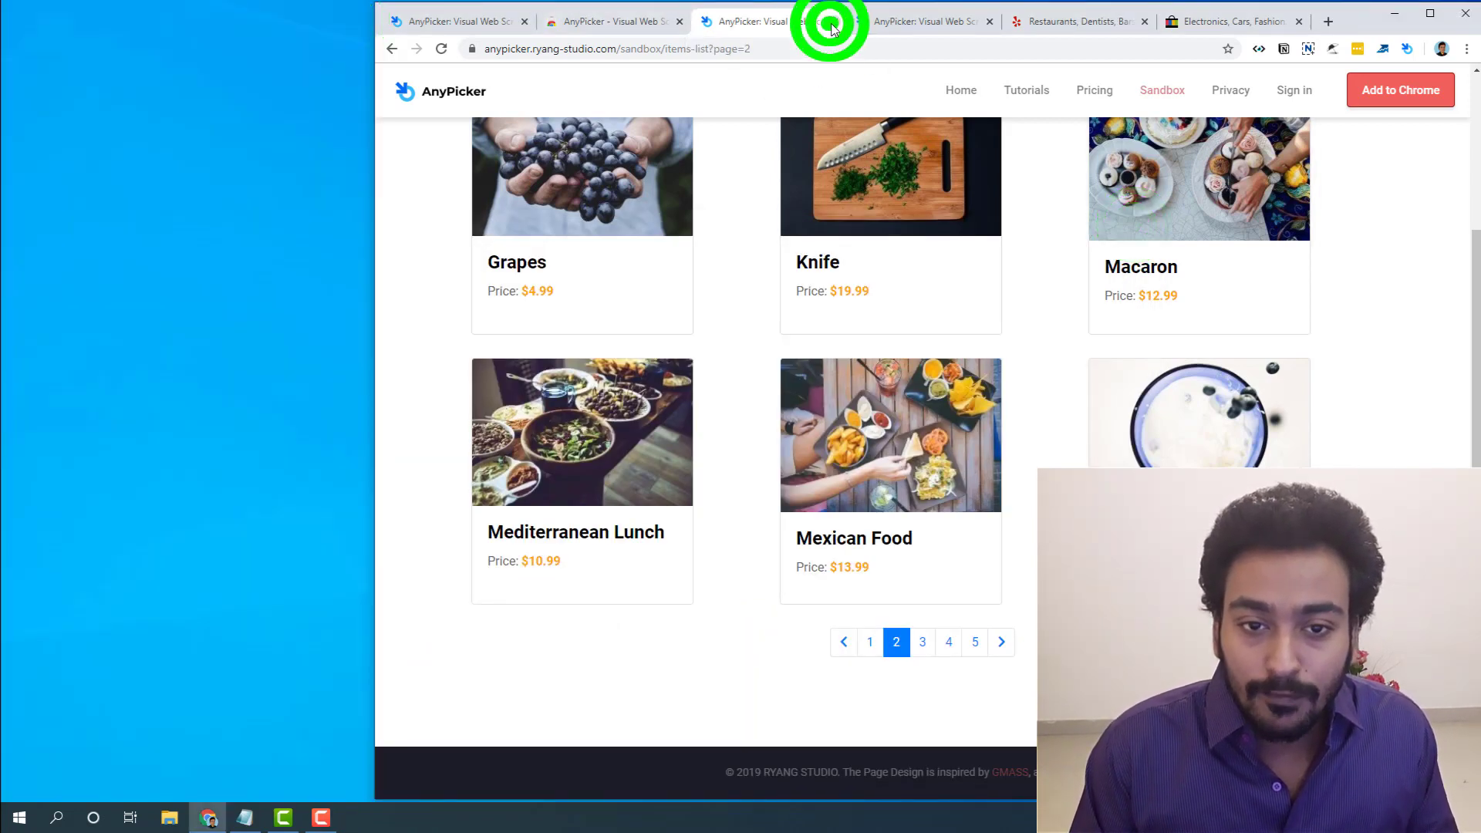
left_click(835, 23)
left_click(834, 22)
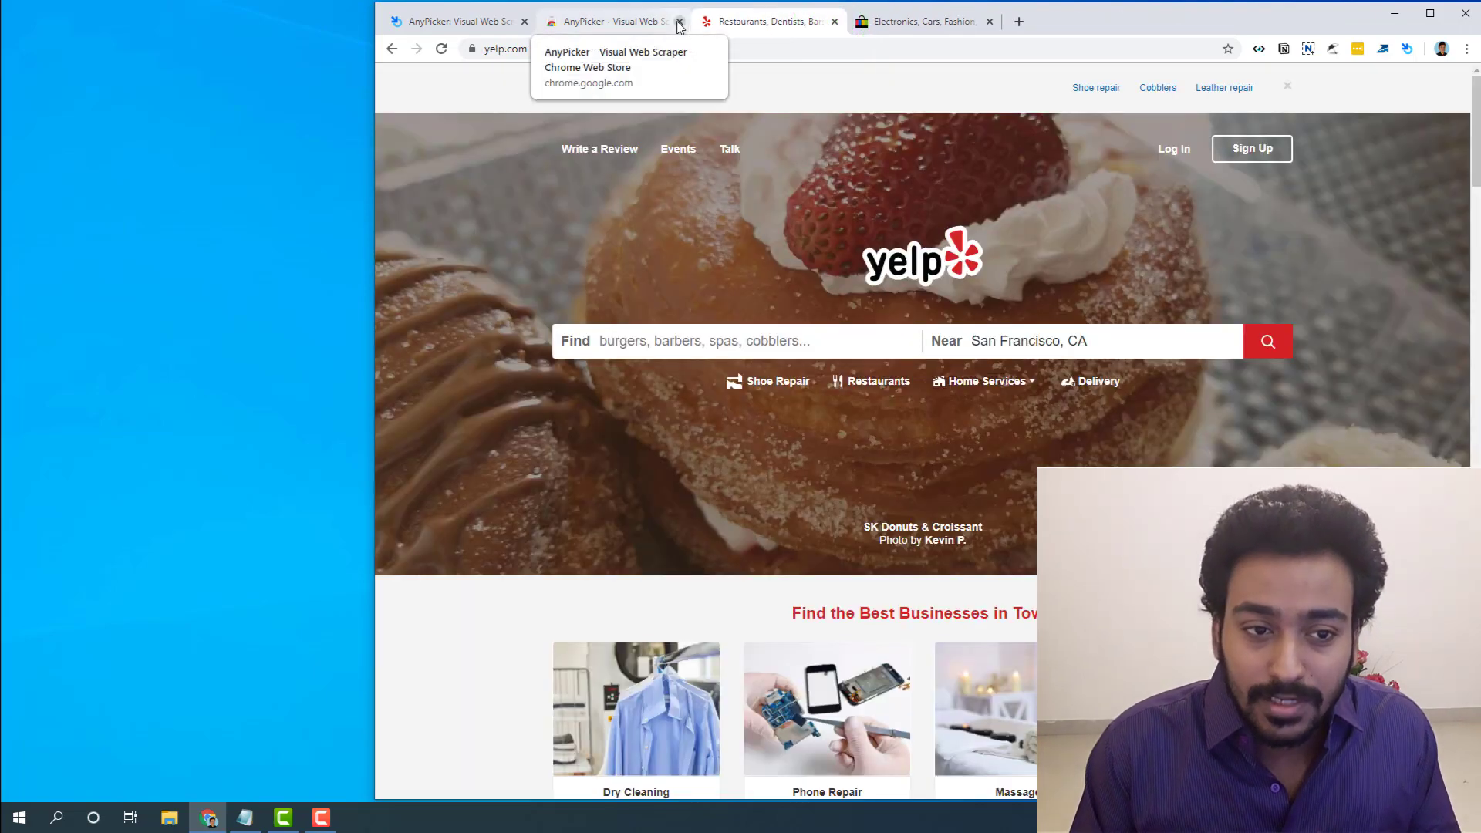
left_click(682, 21)
left_click(525, 21)
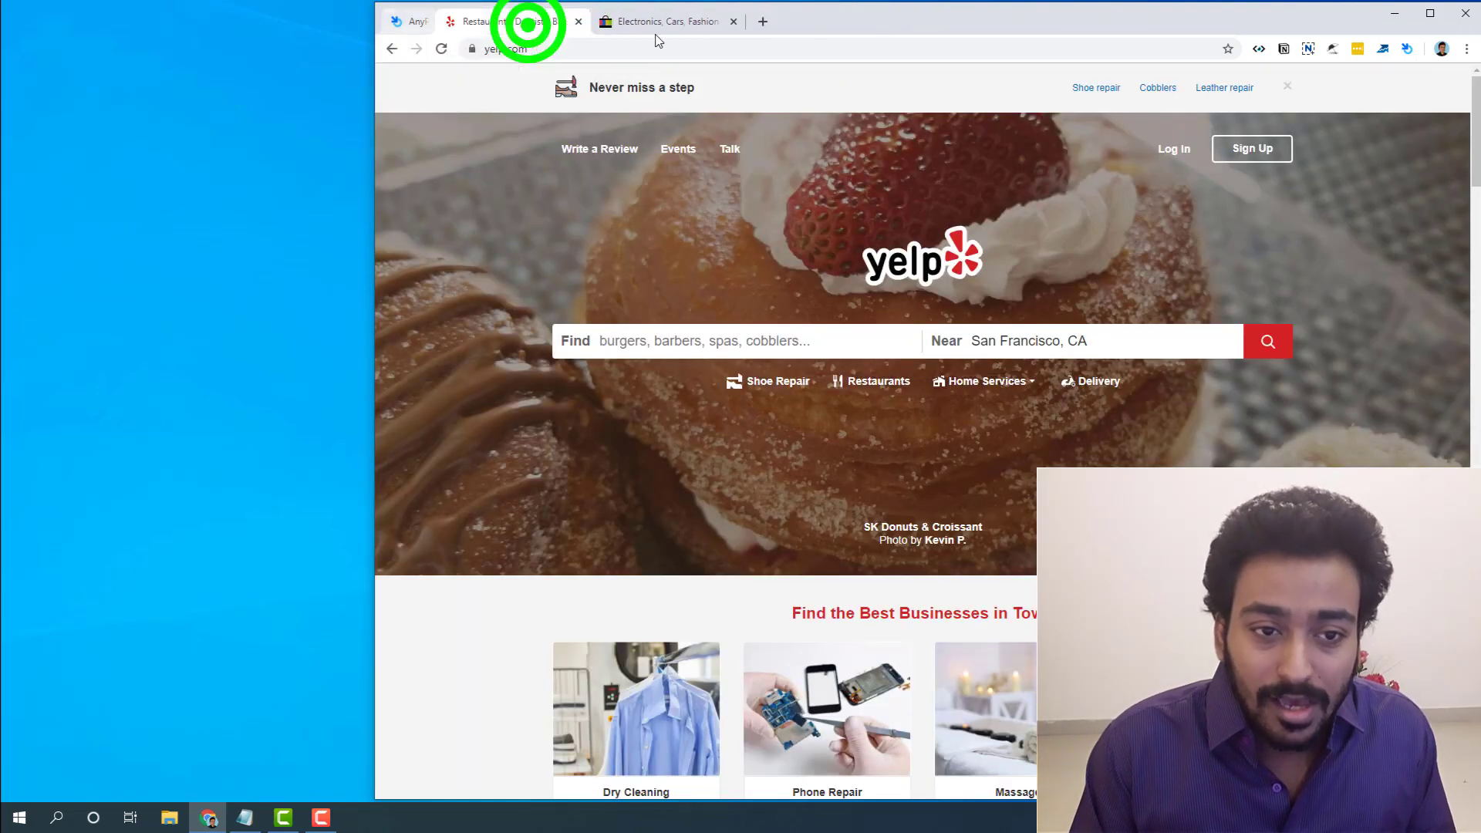
double_click(809, 22)
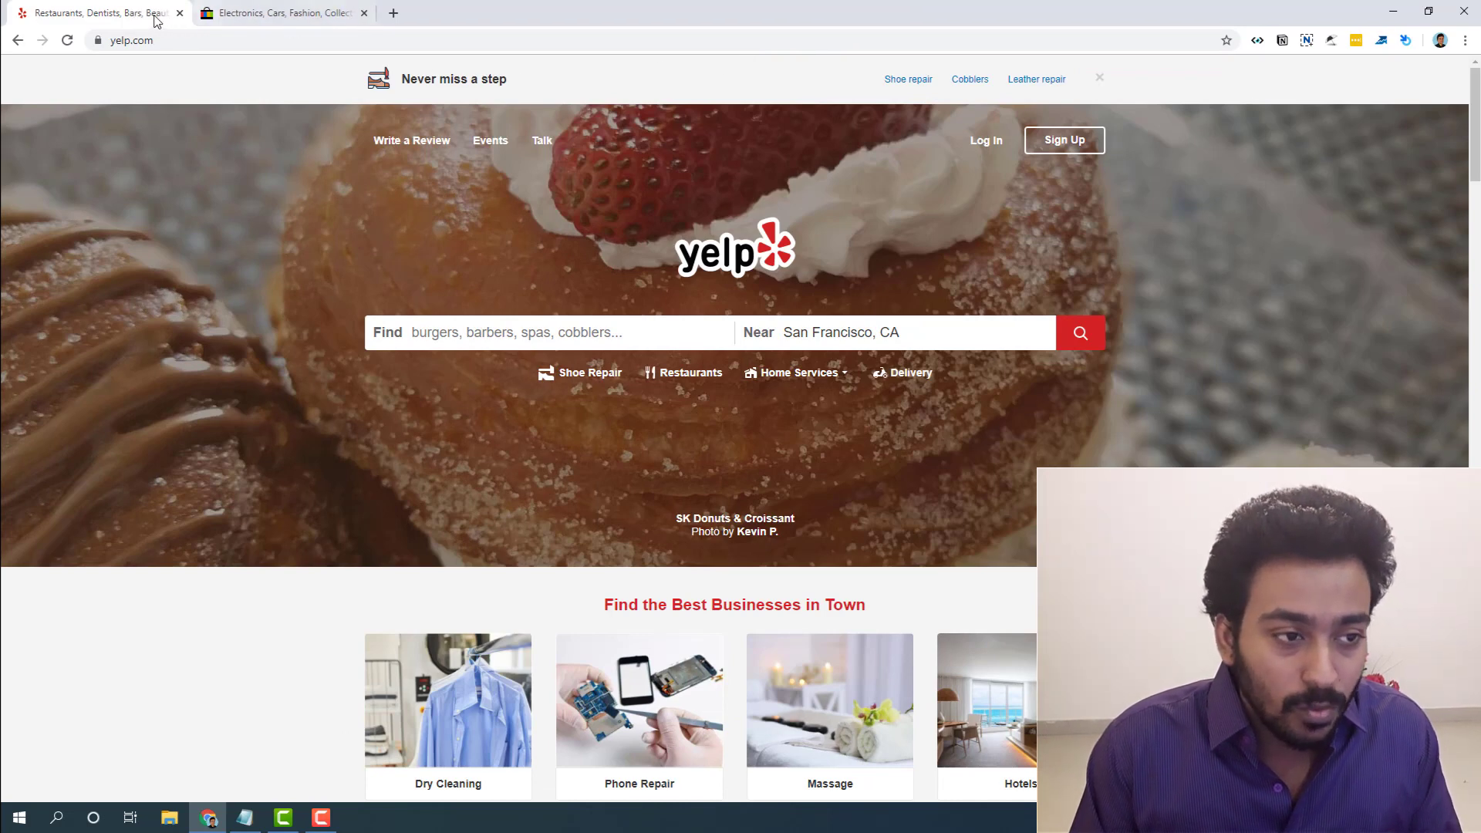
left_click(297, 17)
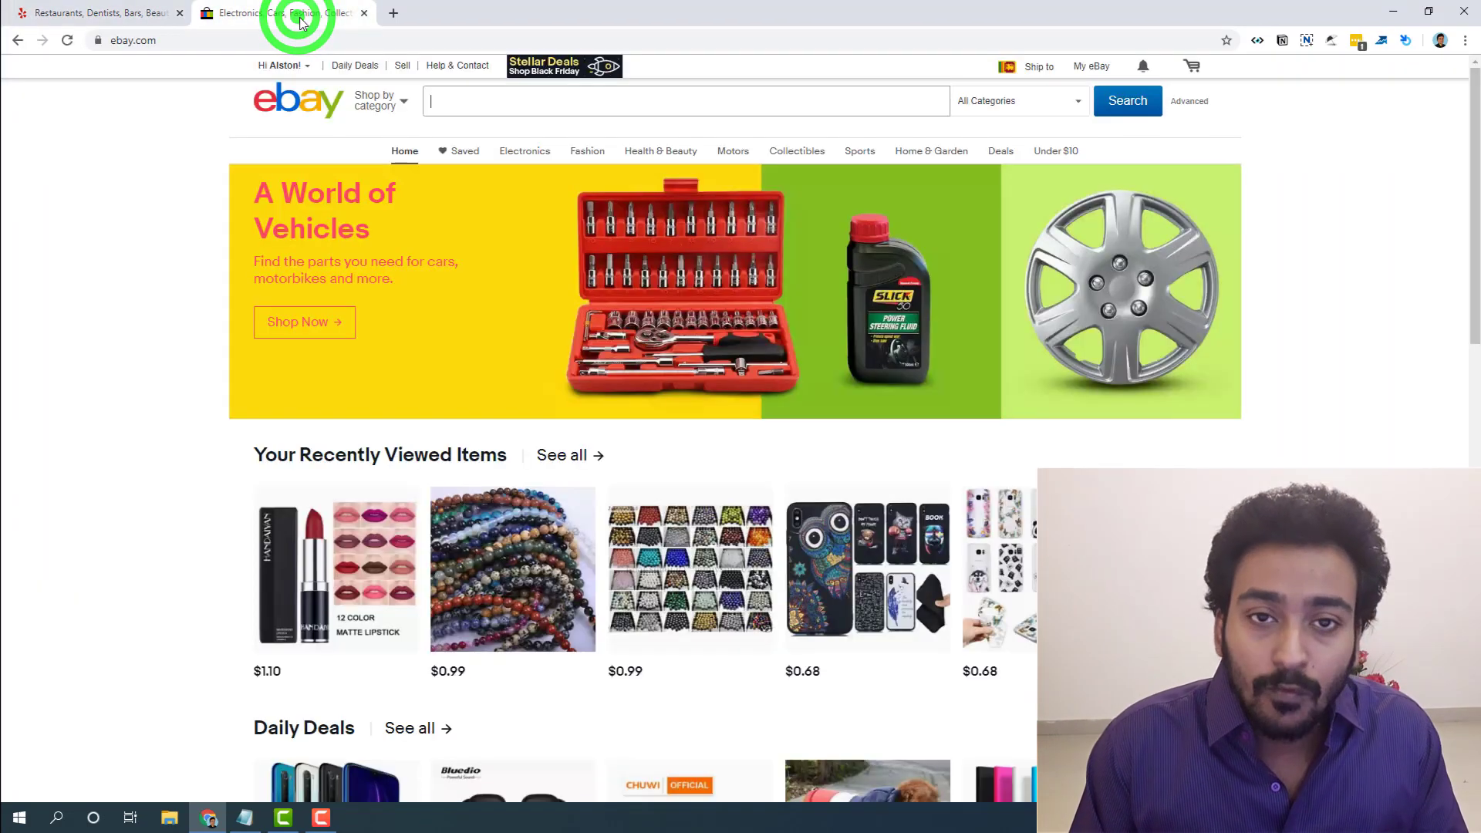
left_click(100, 16)
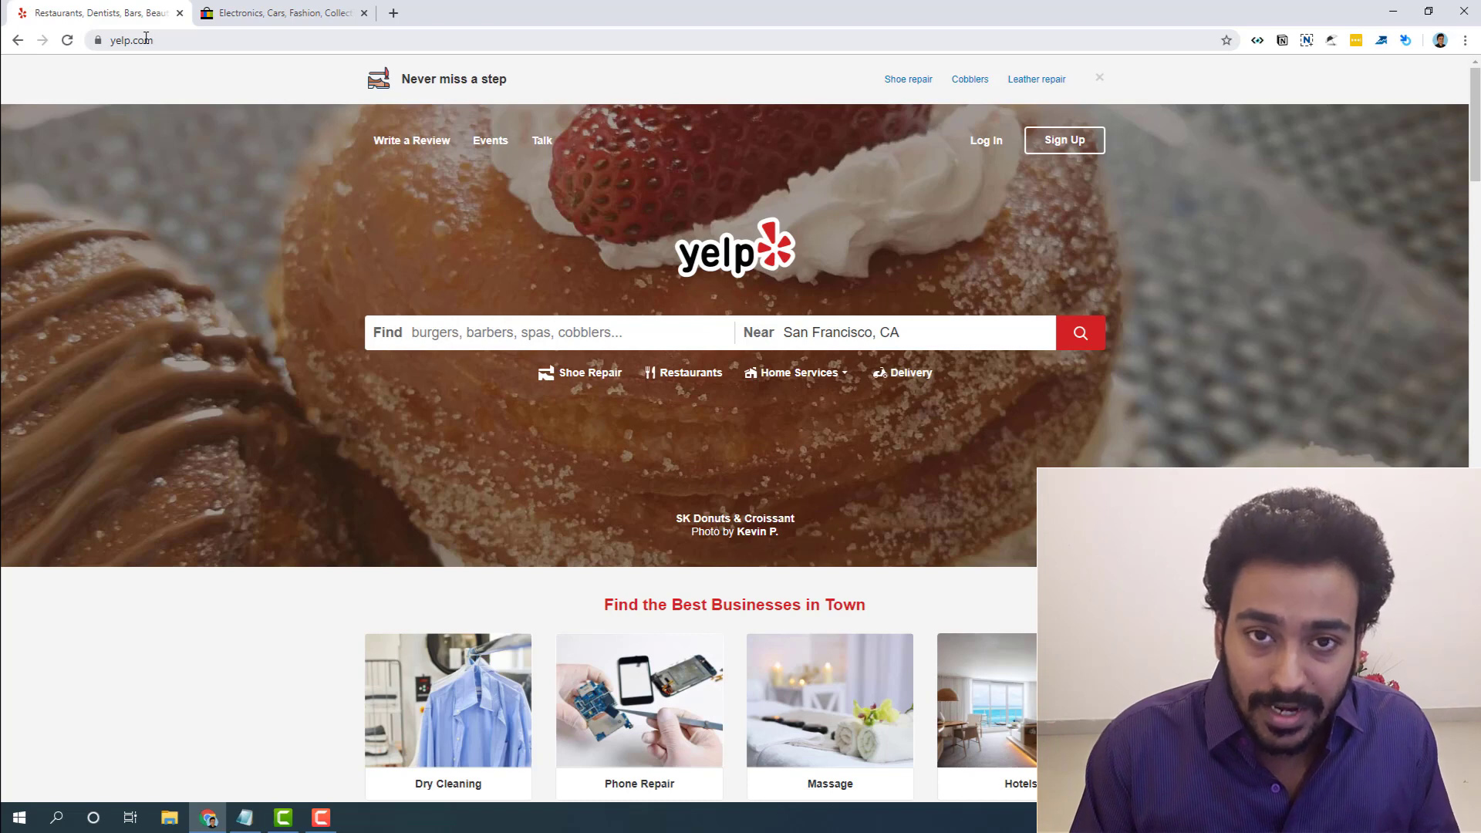
left_click(323, 11)
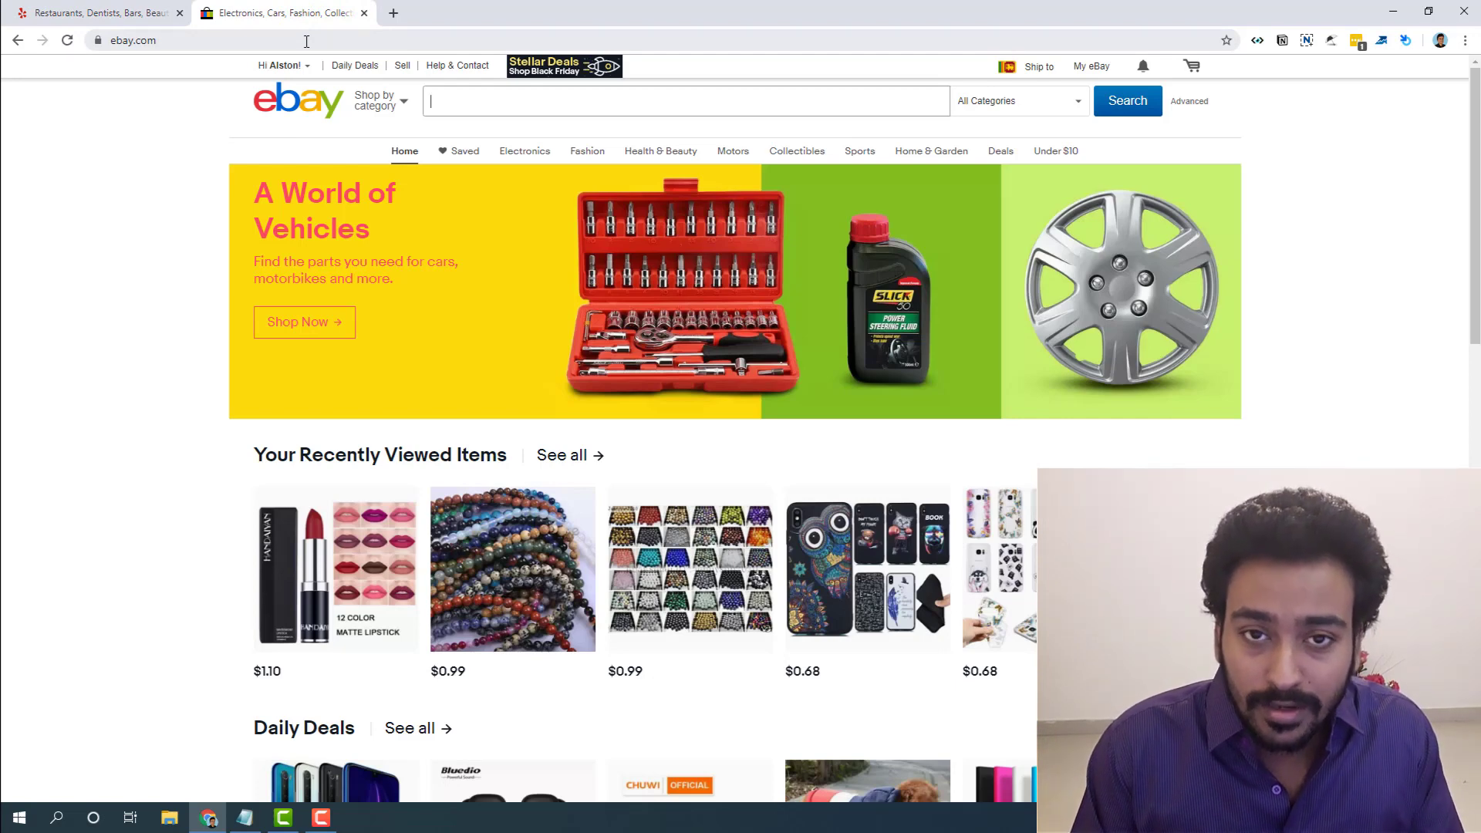
left_click(112, 15)
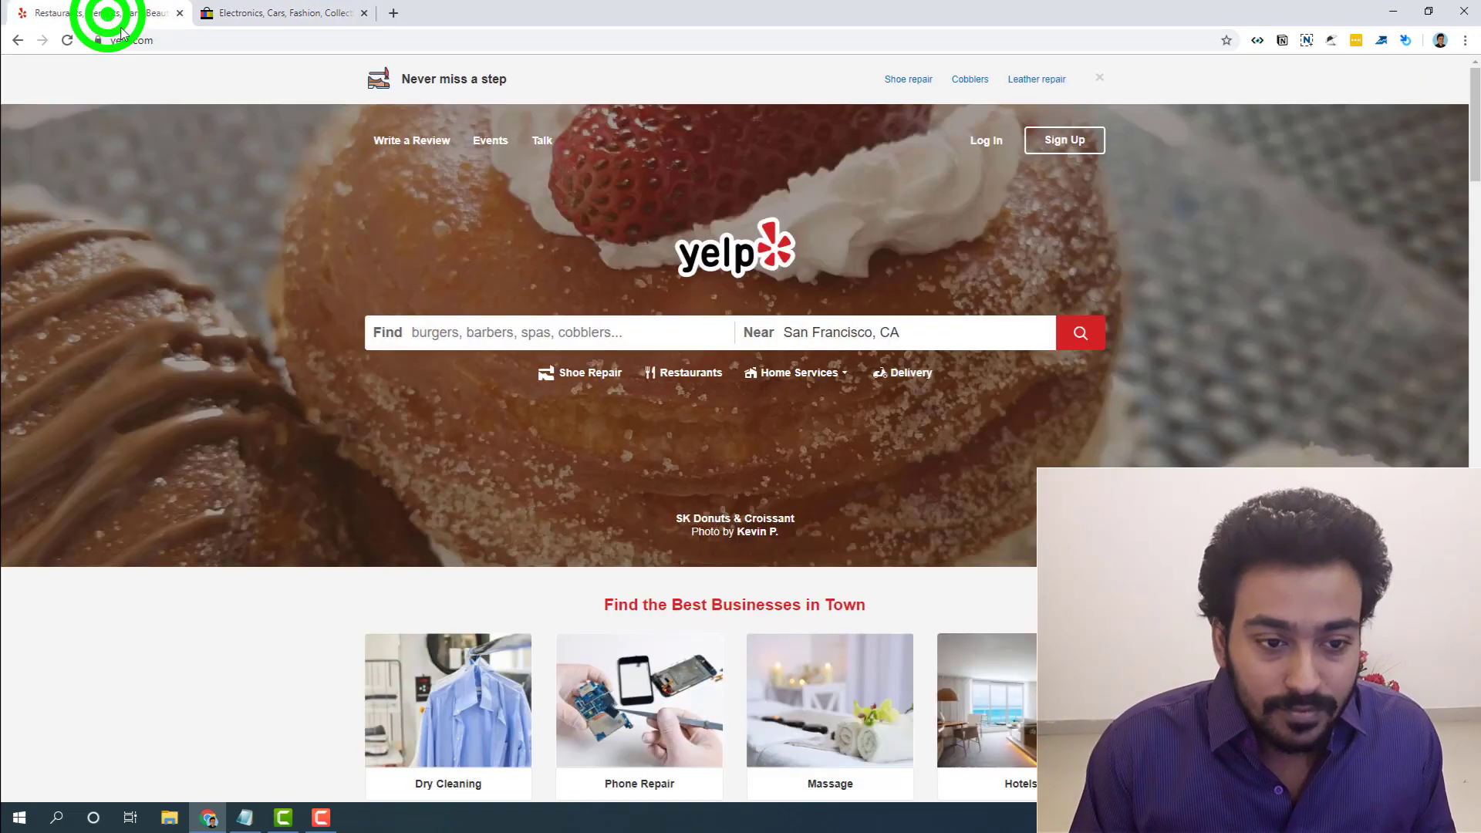
Search Yelp for "burger" near San Francisco, CA.
left_click(413, 334)
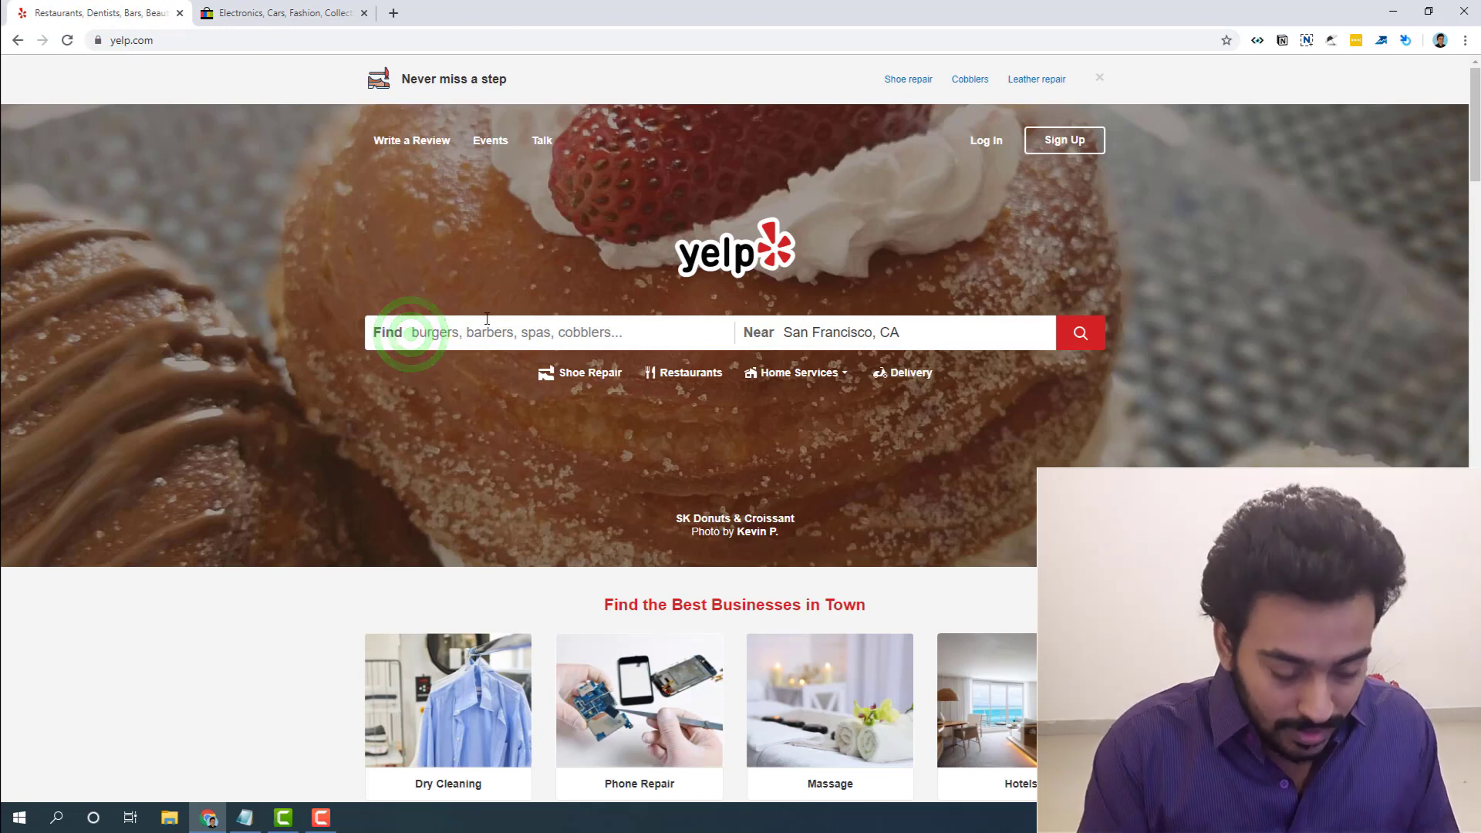
type("burger")
key("Return")
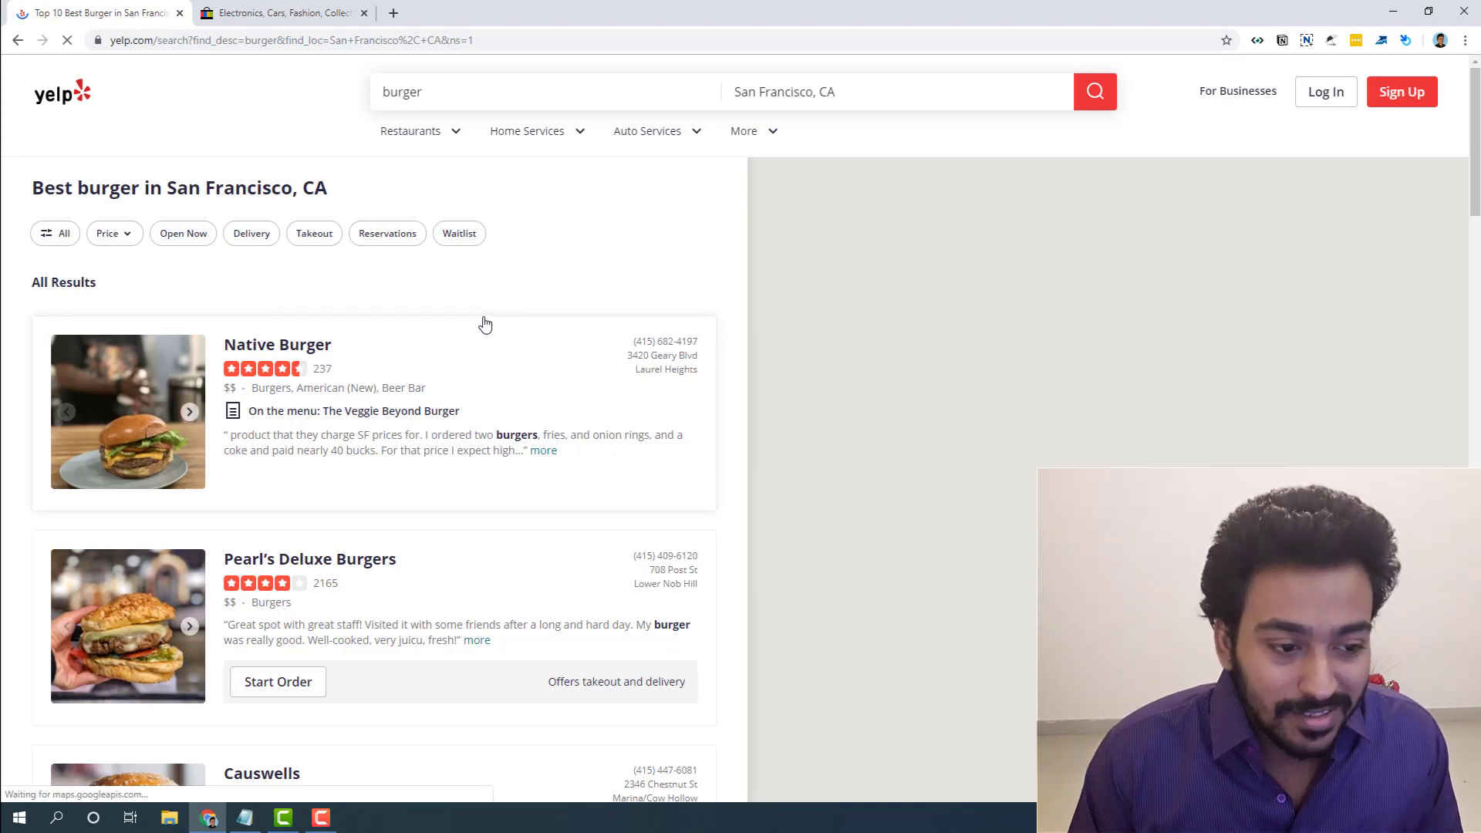
left_click(251, 336)
left_click(303, 348)
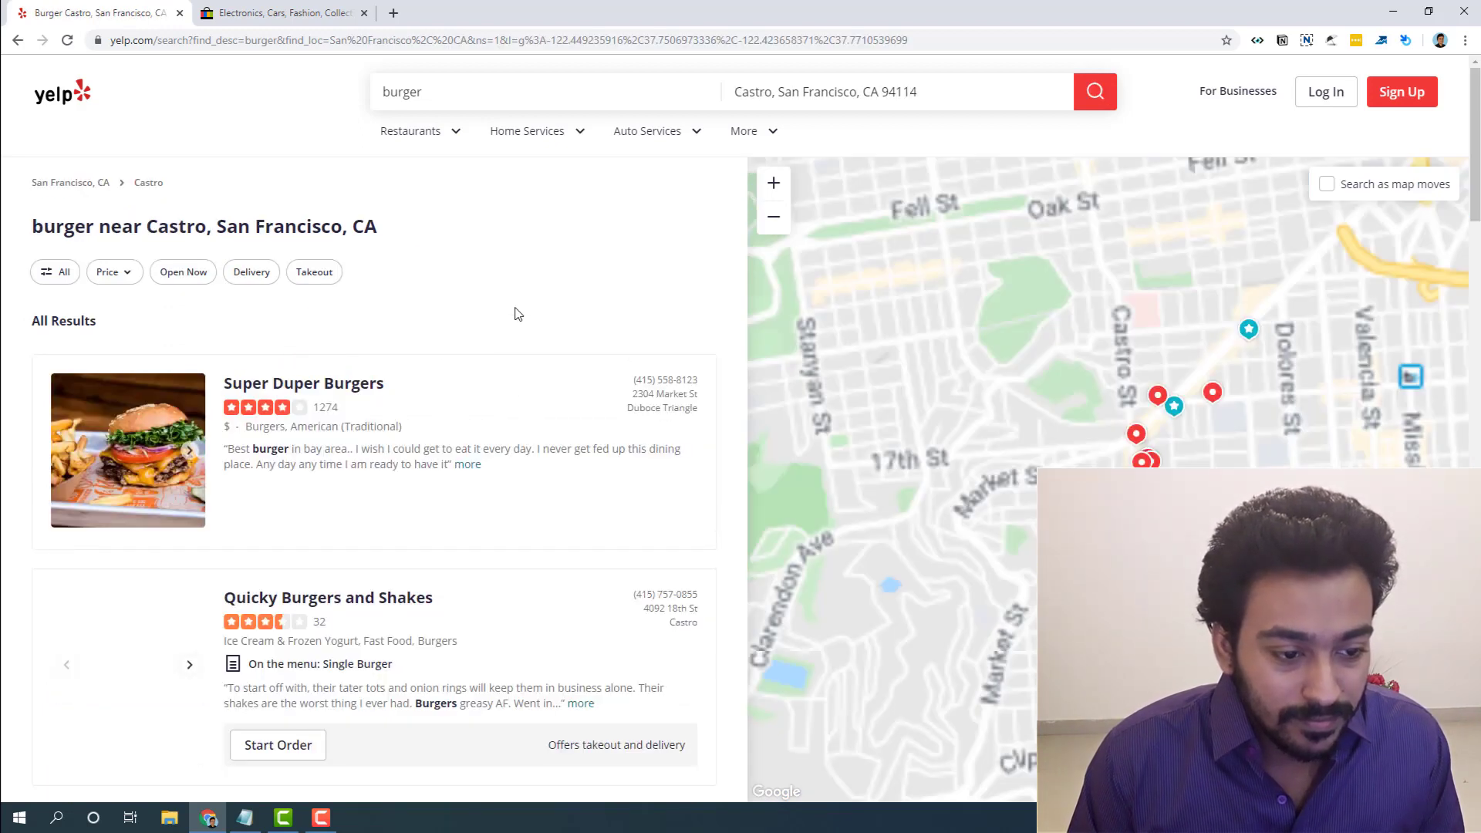
left_click(17, 39)
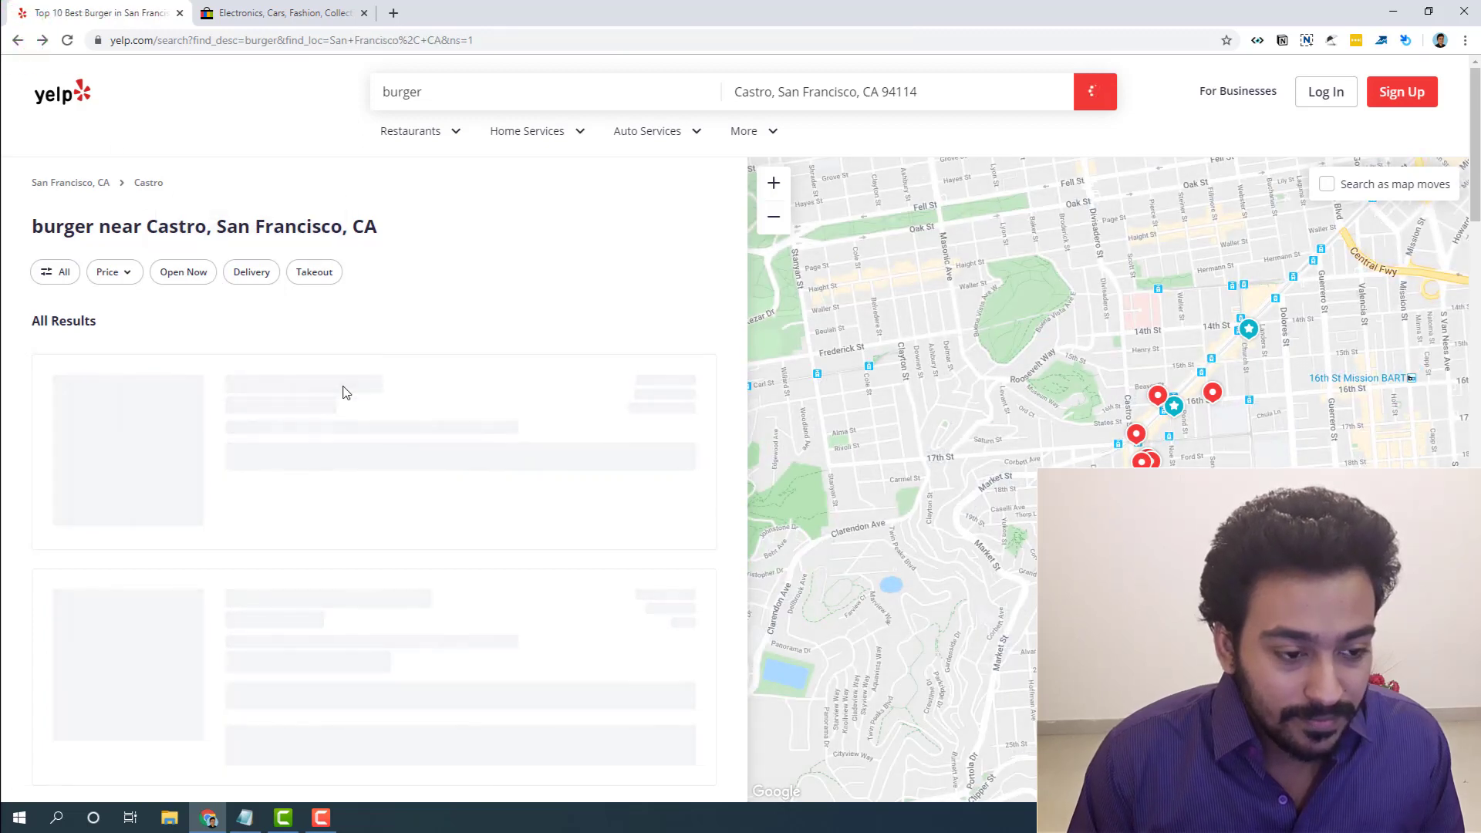
Open the Native Burger business page and start AnyPicker on it, with its setting panel enlarged beside the page.
left_click(292, 346)
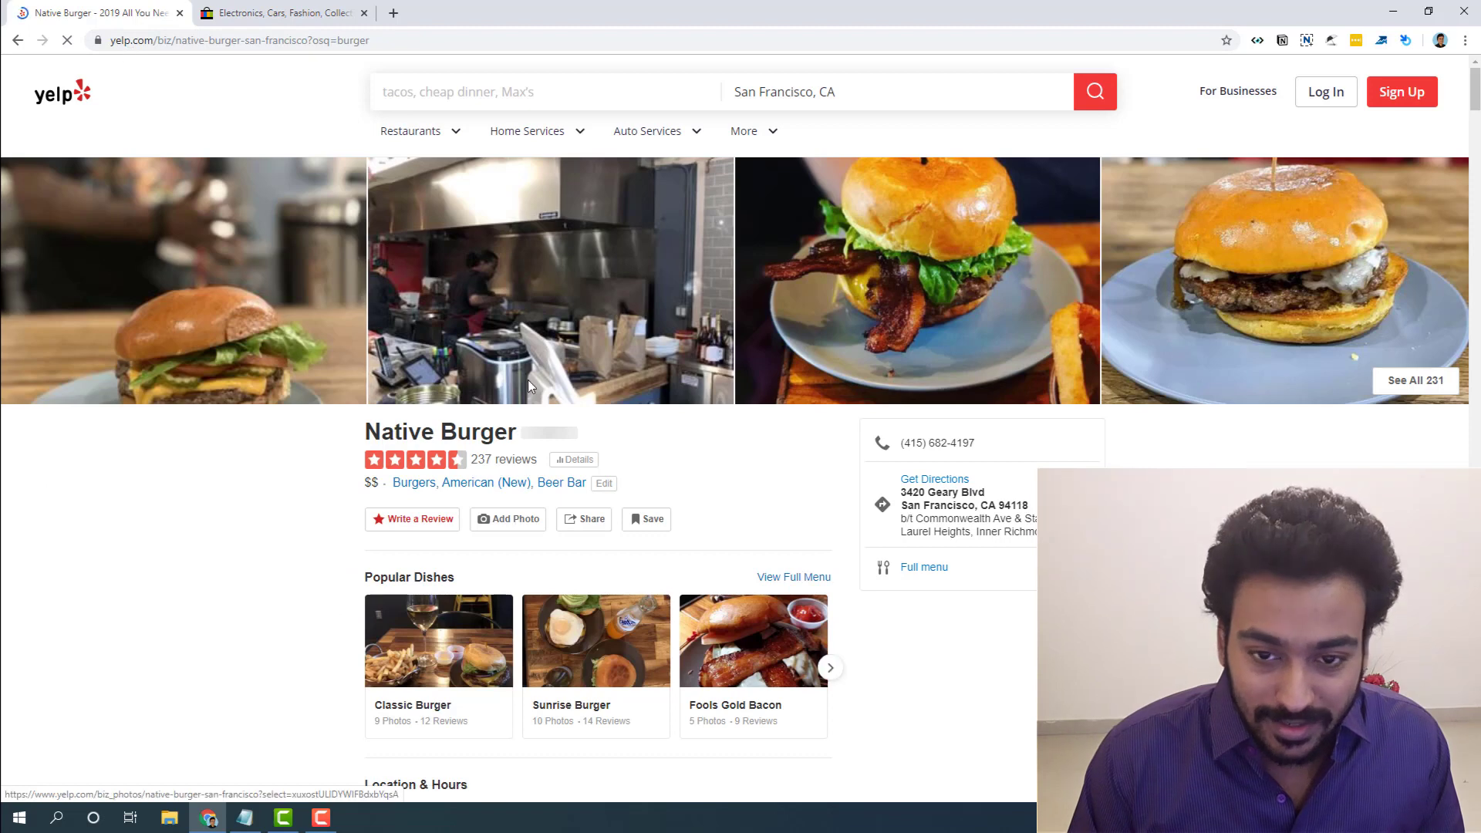
left_click(1409, 45)
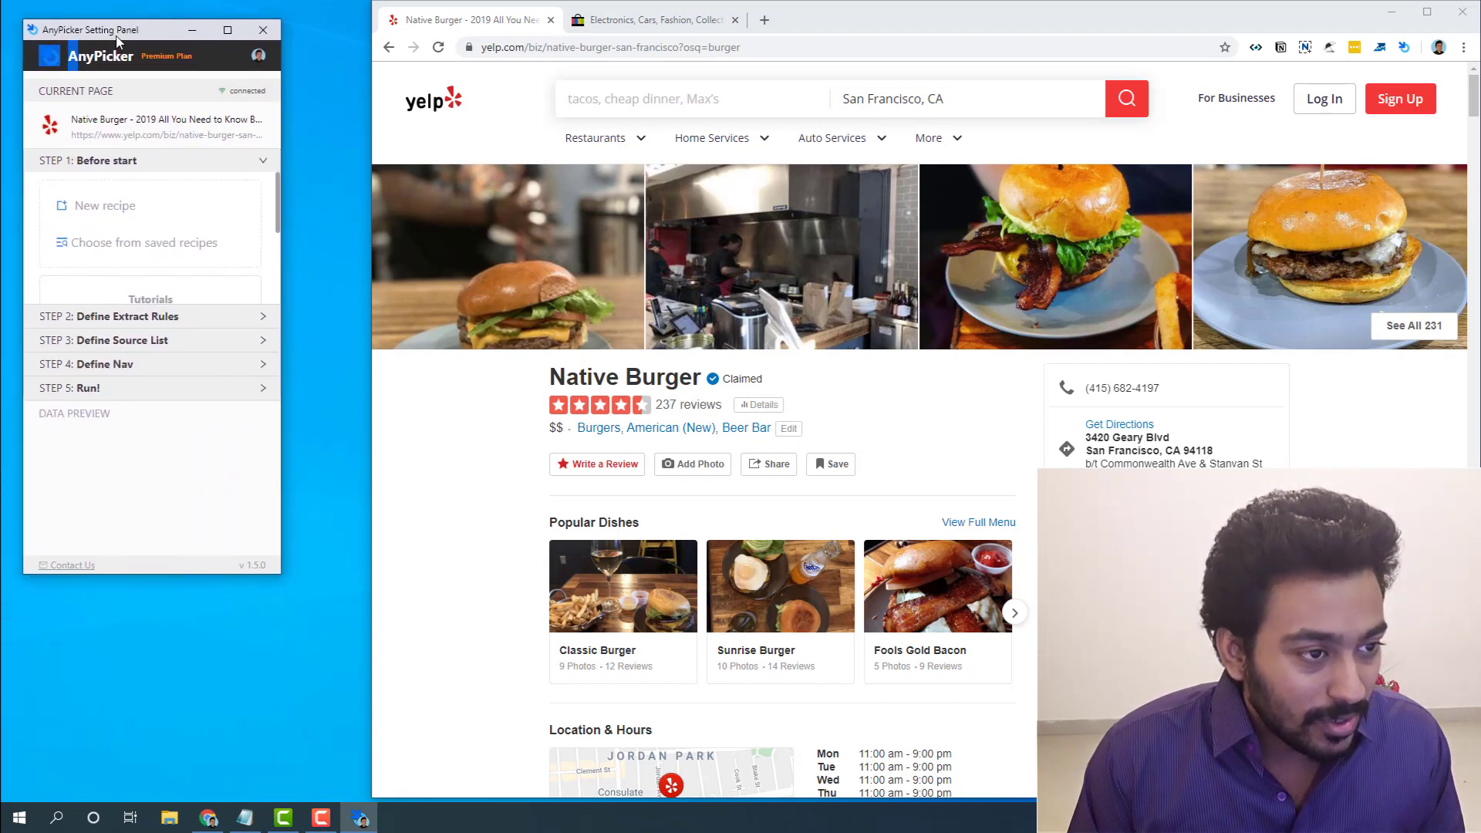
left_click(100, 479)
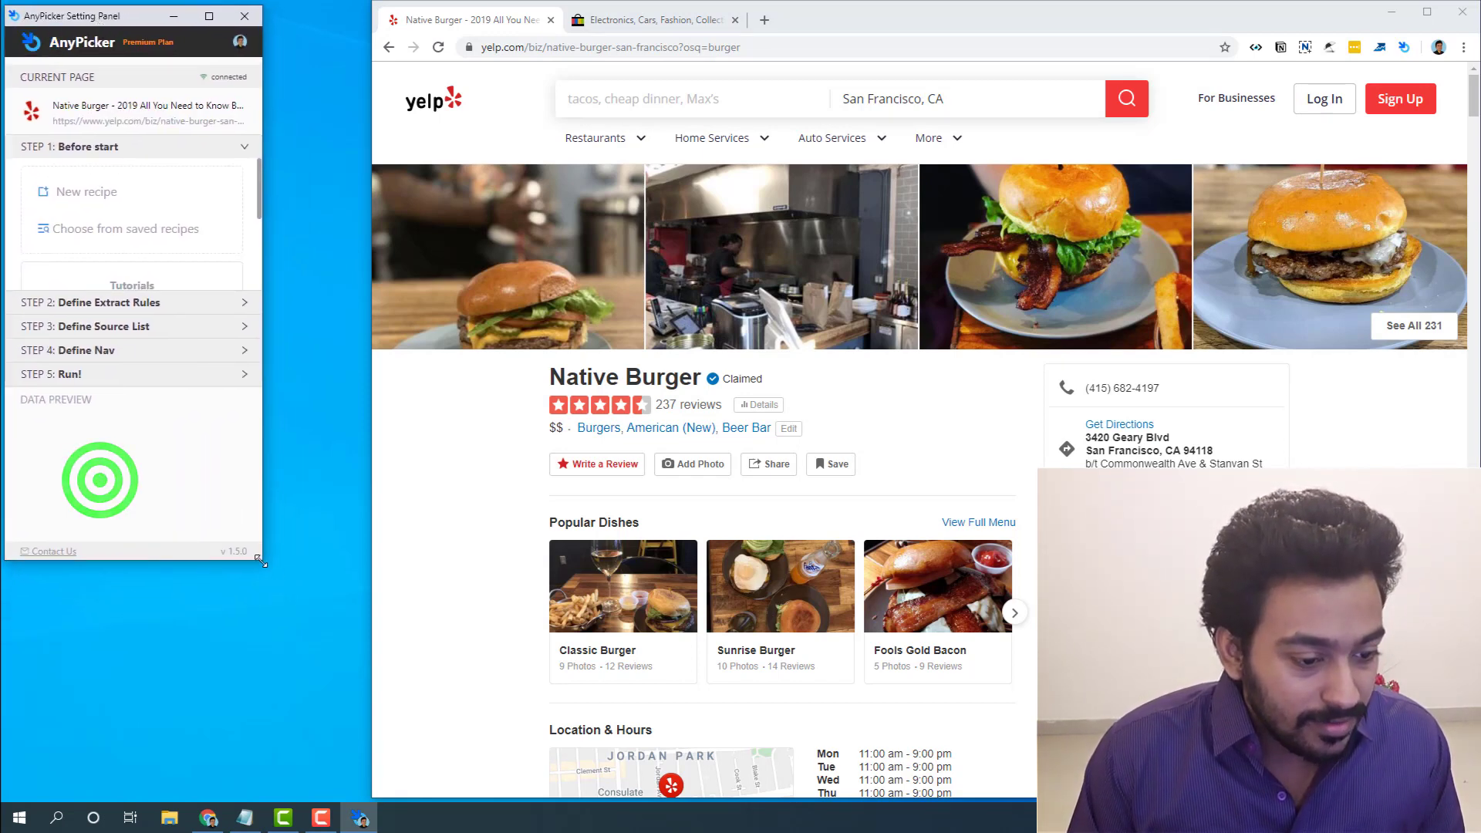
left_click_drag(256, 567, 365, 792)
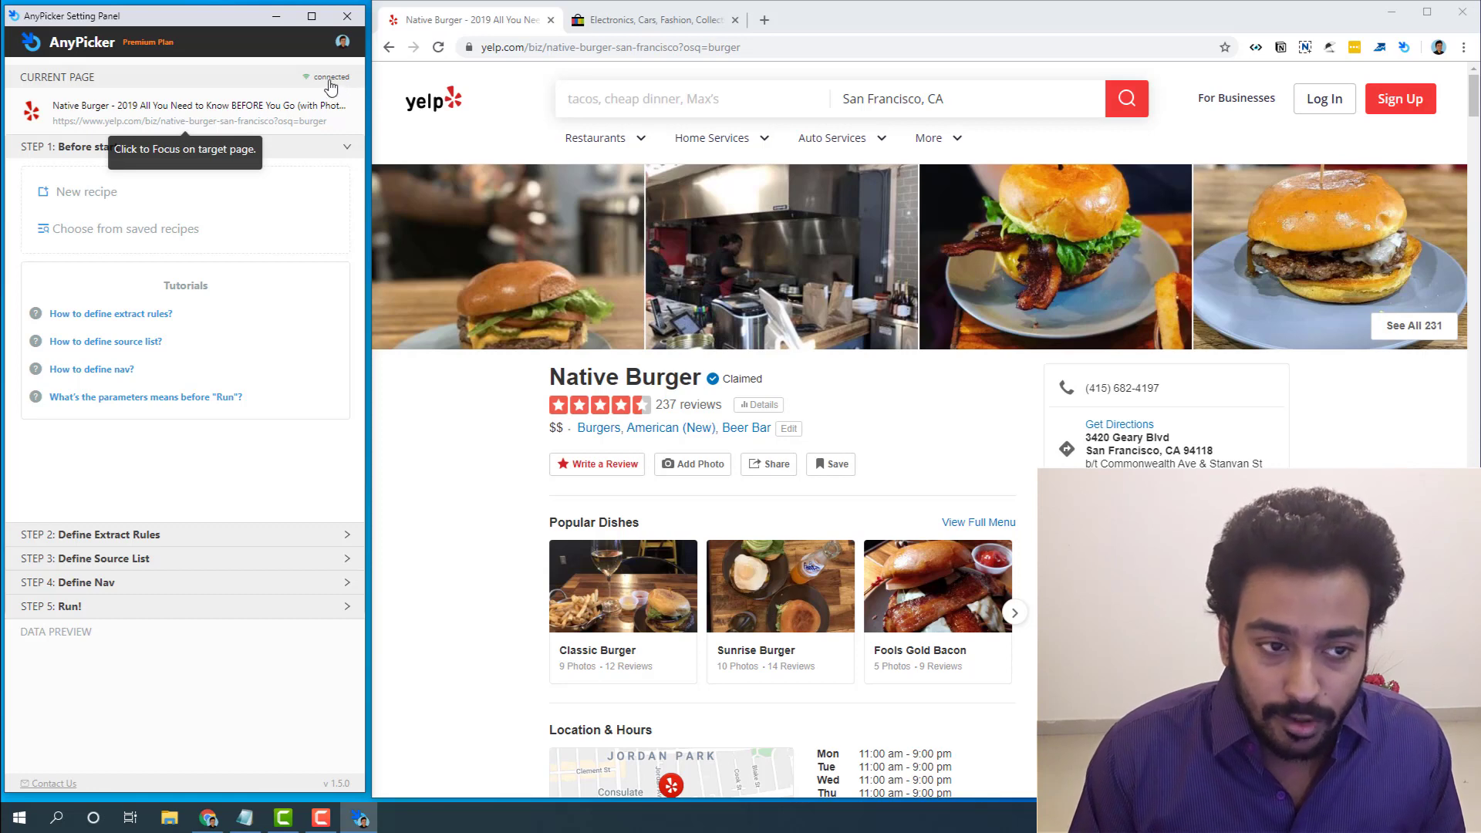
Define extract rules on the Native Burger page for the business name, the phone number and the Claimed status.
left_click(117, 540)
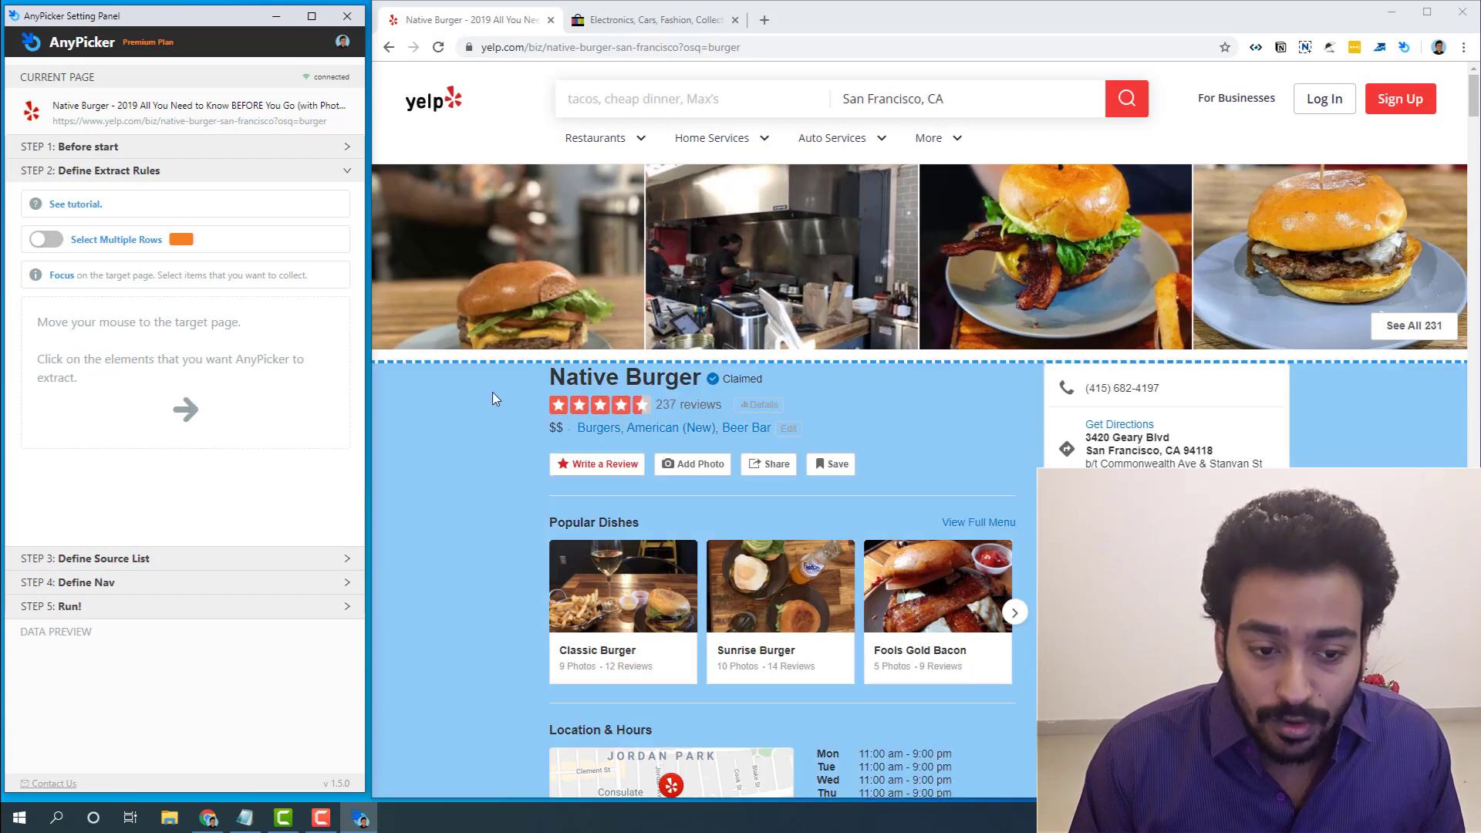
left_click(594, 376)
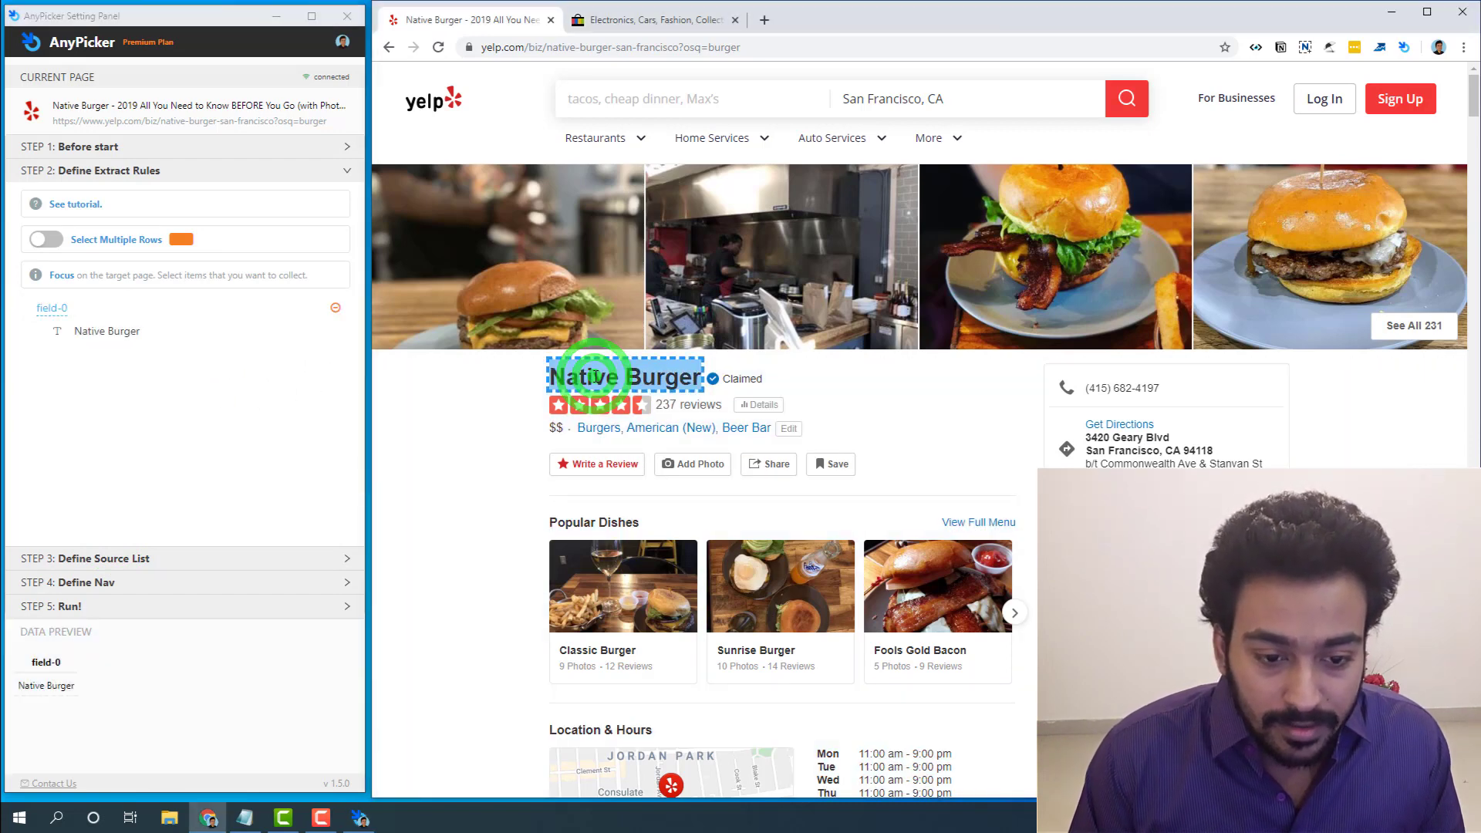
left_click(1109, 385)
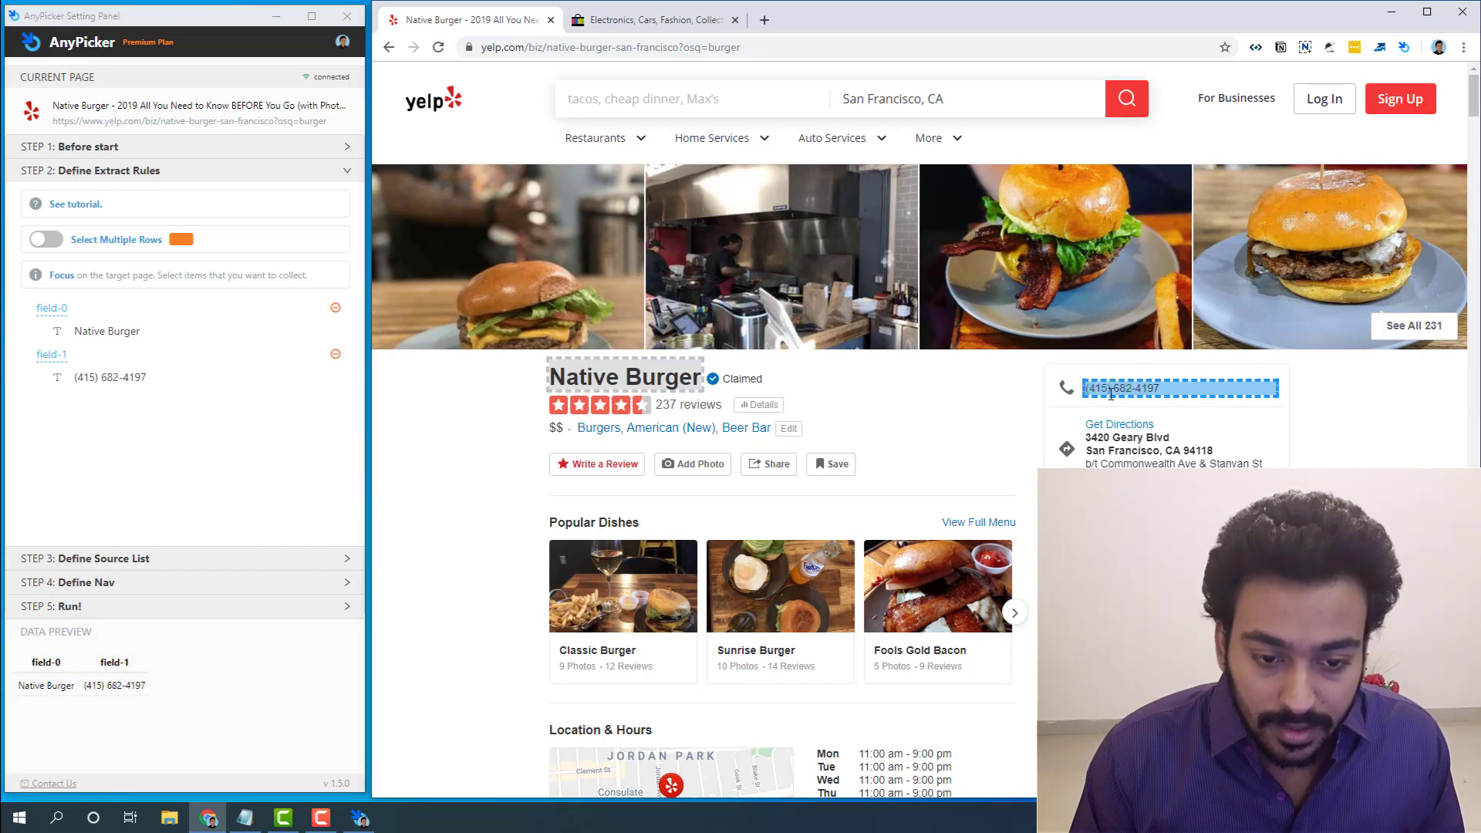
left_click(742, 379)
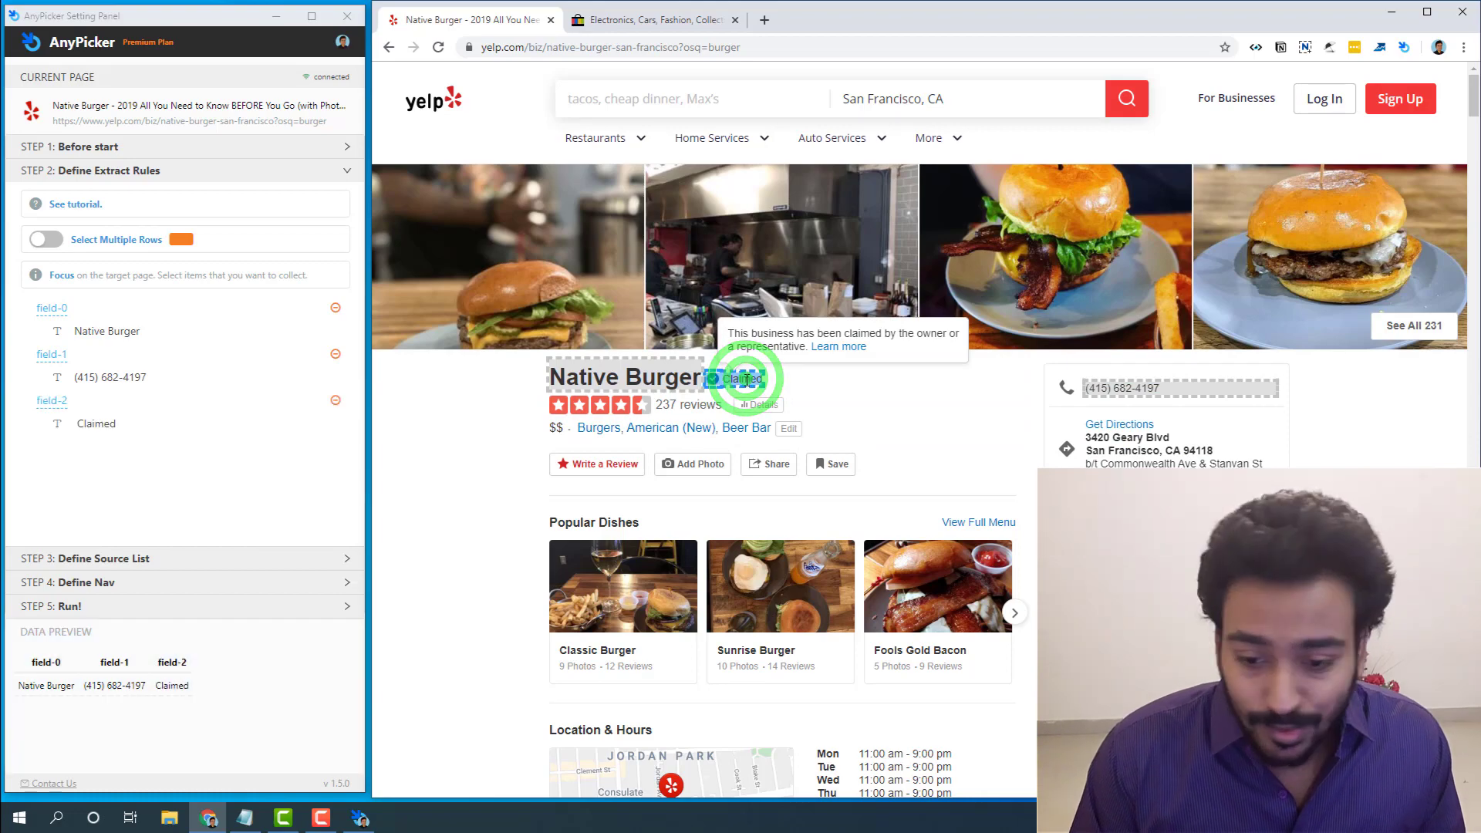
scroll(960, 421, "down", 7)
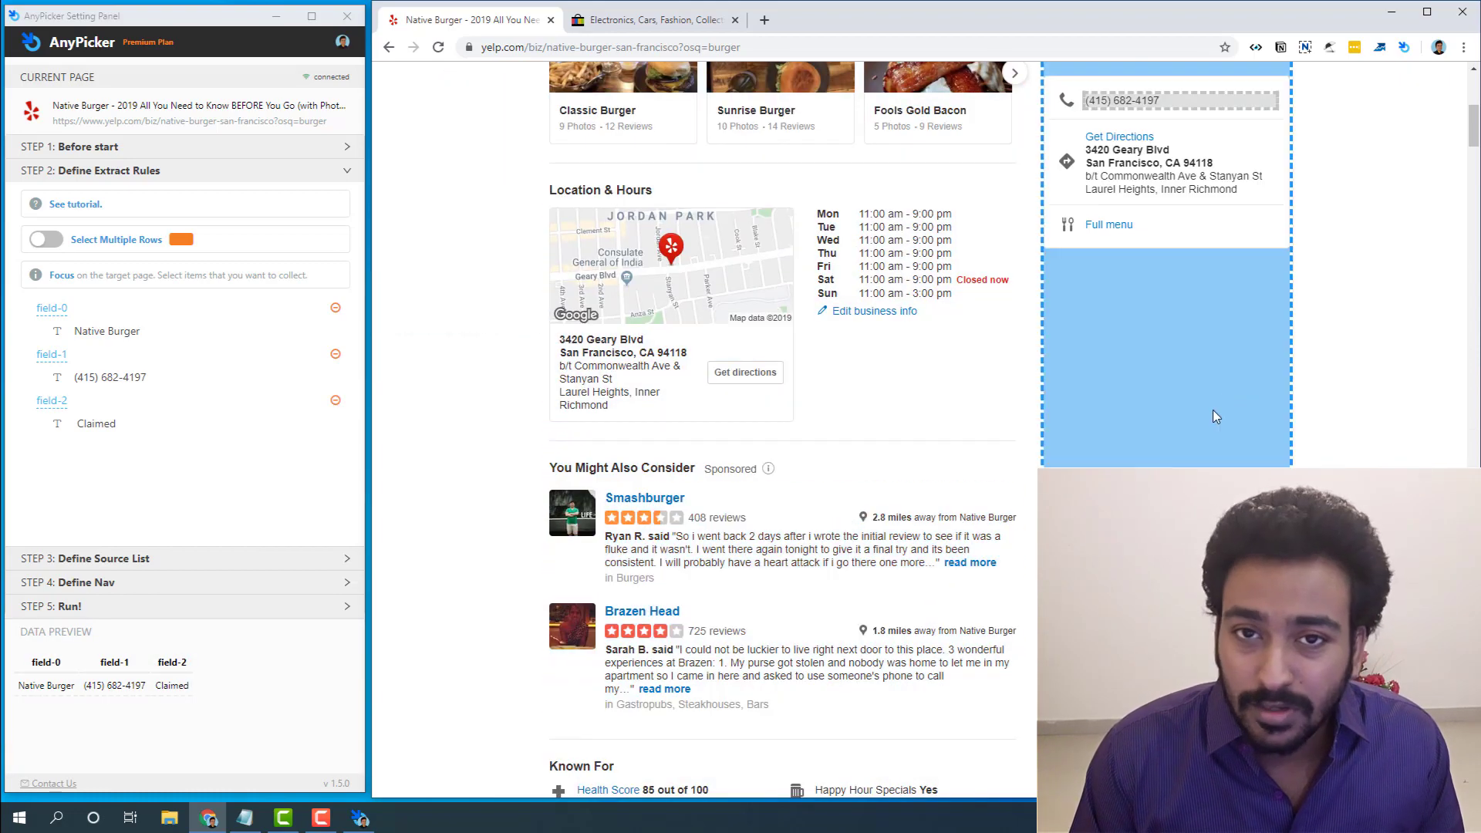
scroll(1204, 396, "up", 7)
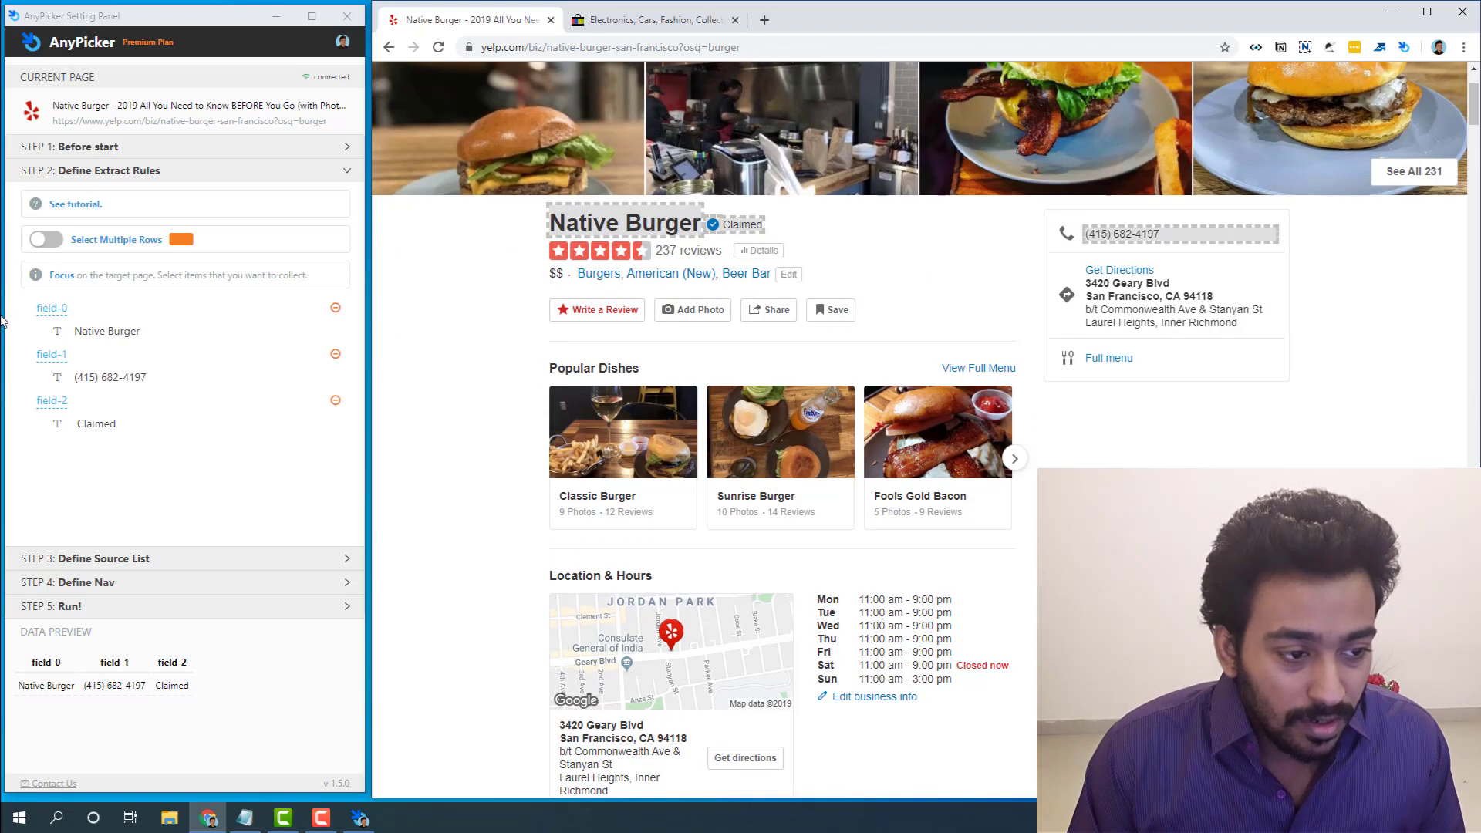
Rename the three extracted fields as "name of the business", "contact number" and "is clamied".
left_click(48, 312)
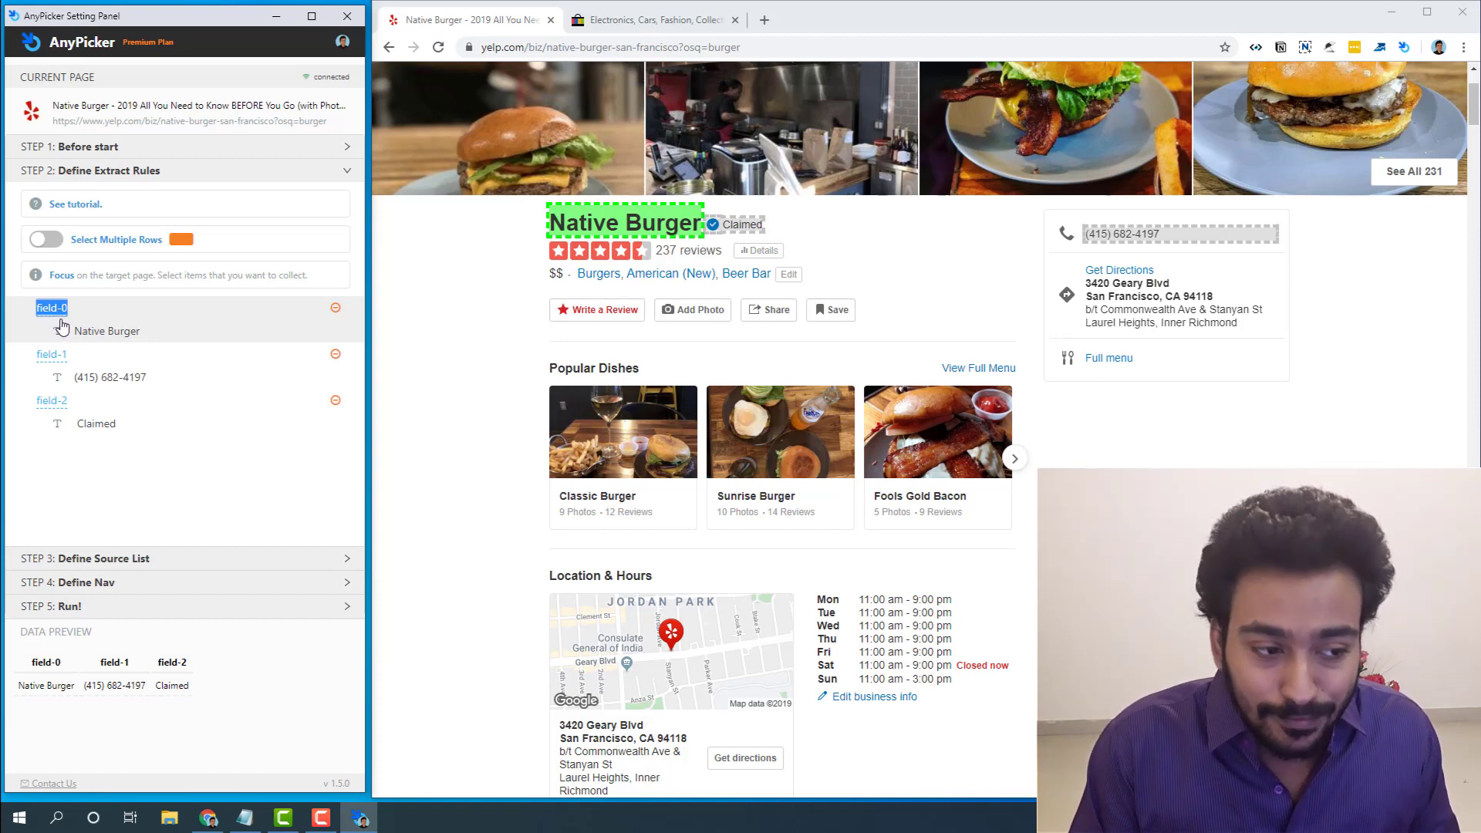
type("name of the business")
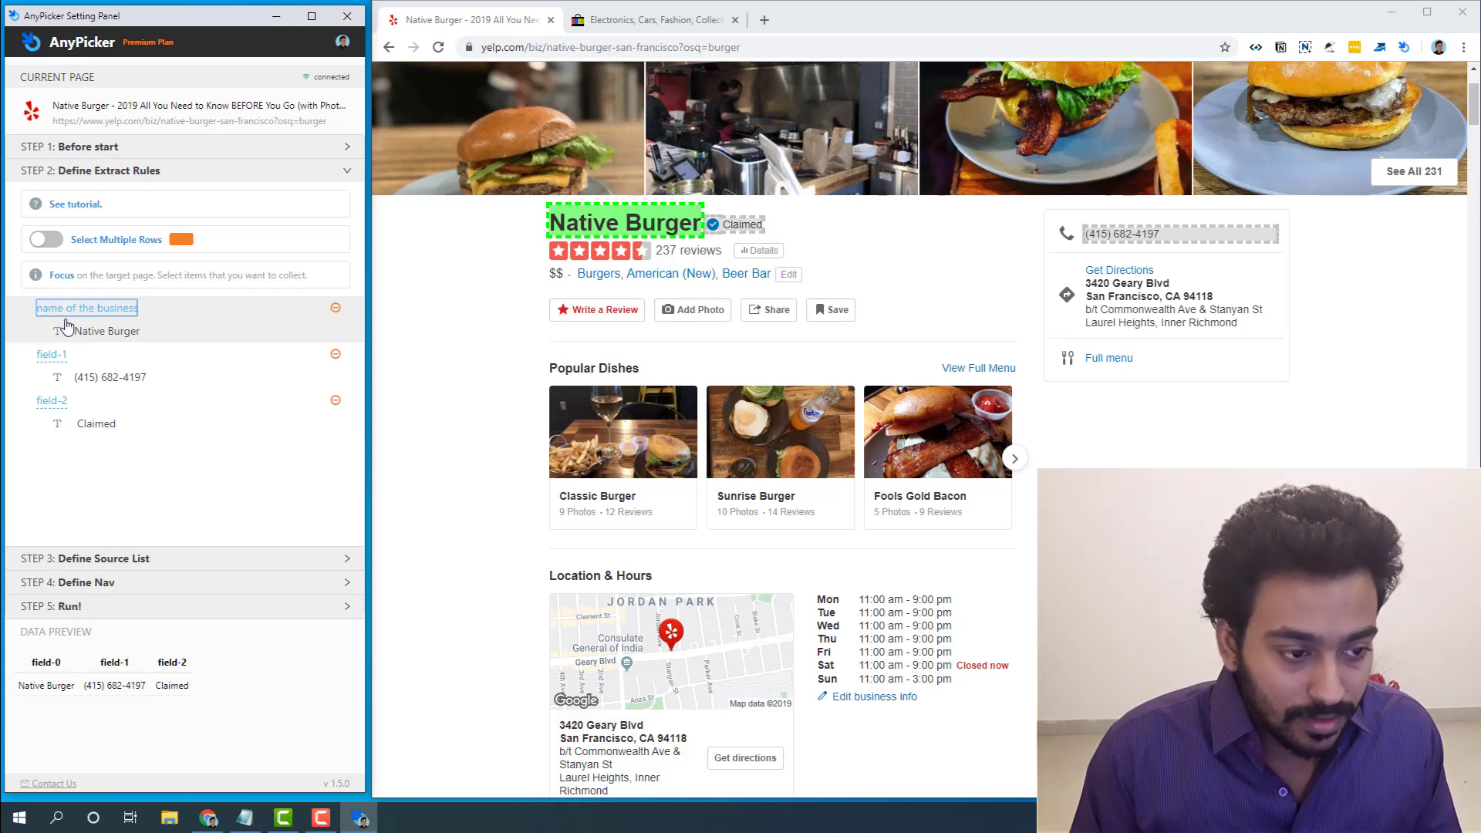
left_click(50, 349)
left_click(48, 357)
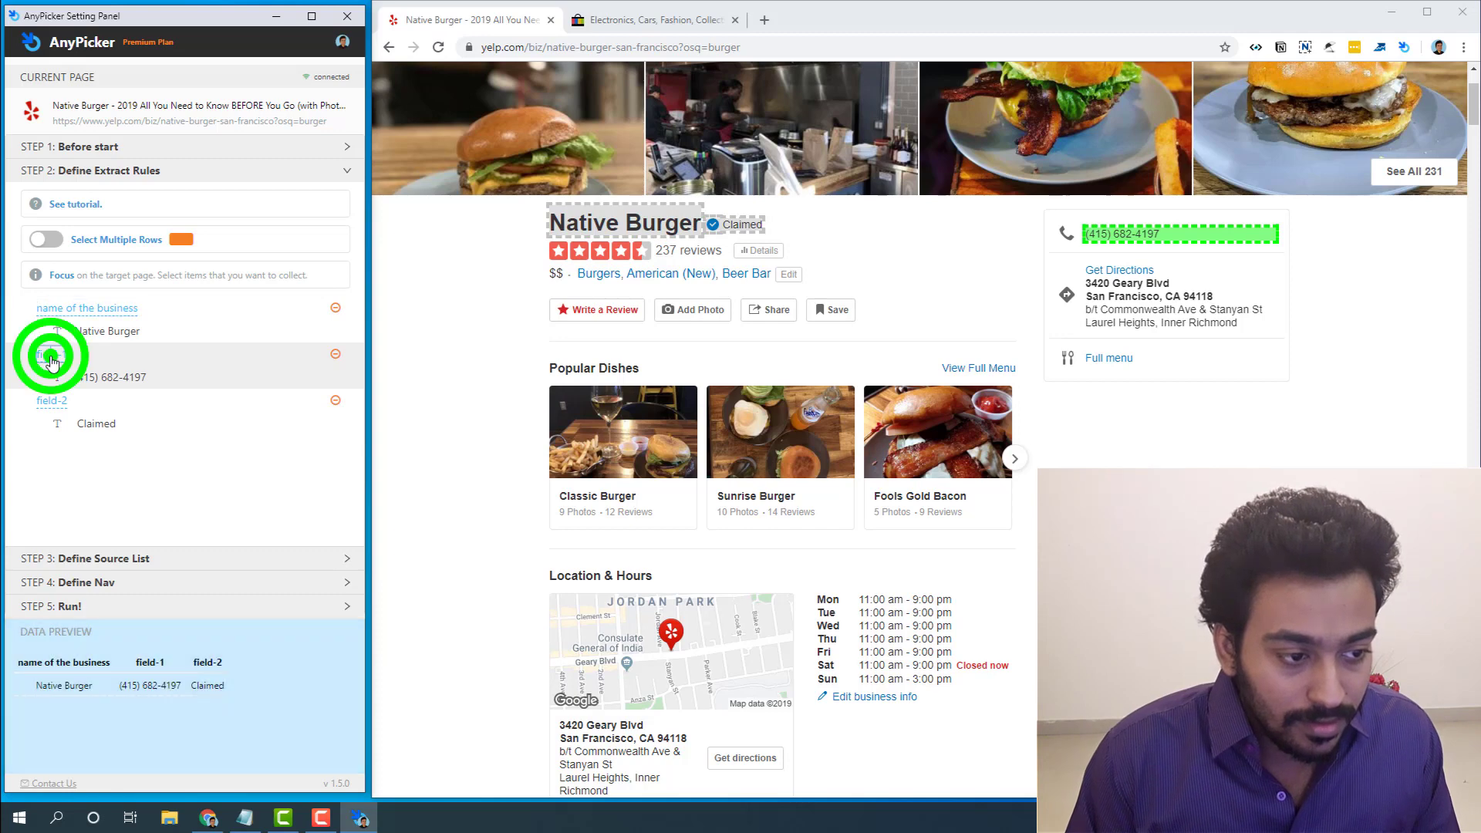
type("contact number")
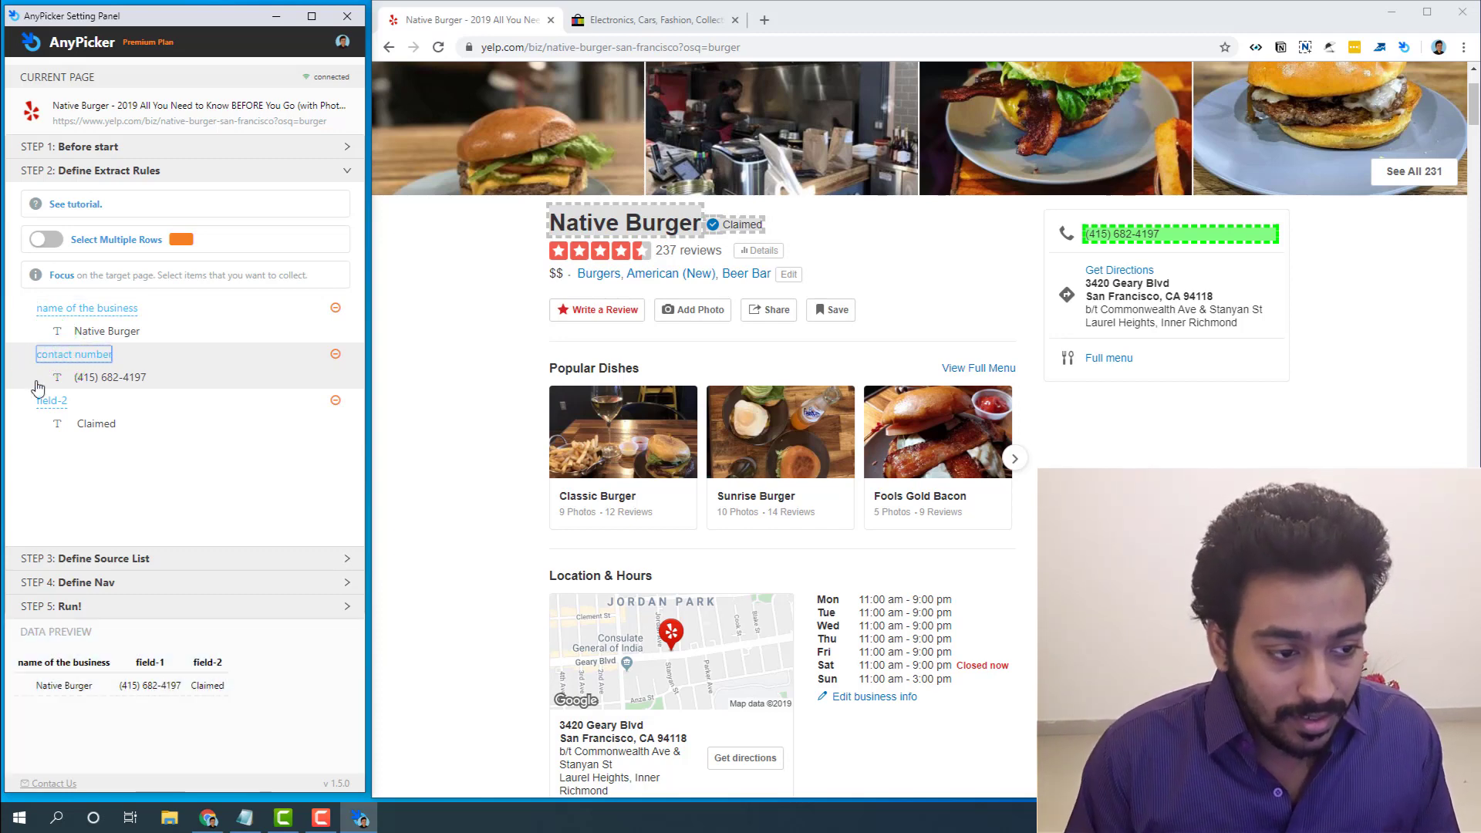
left_click(43, 401)
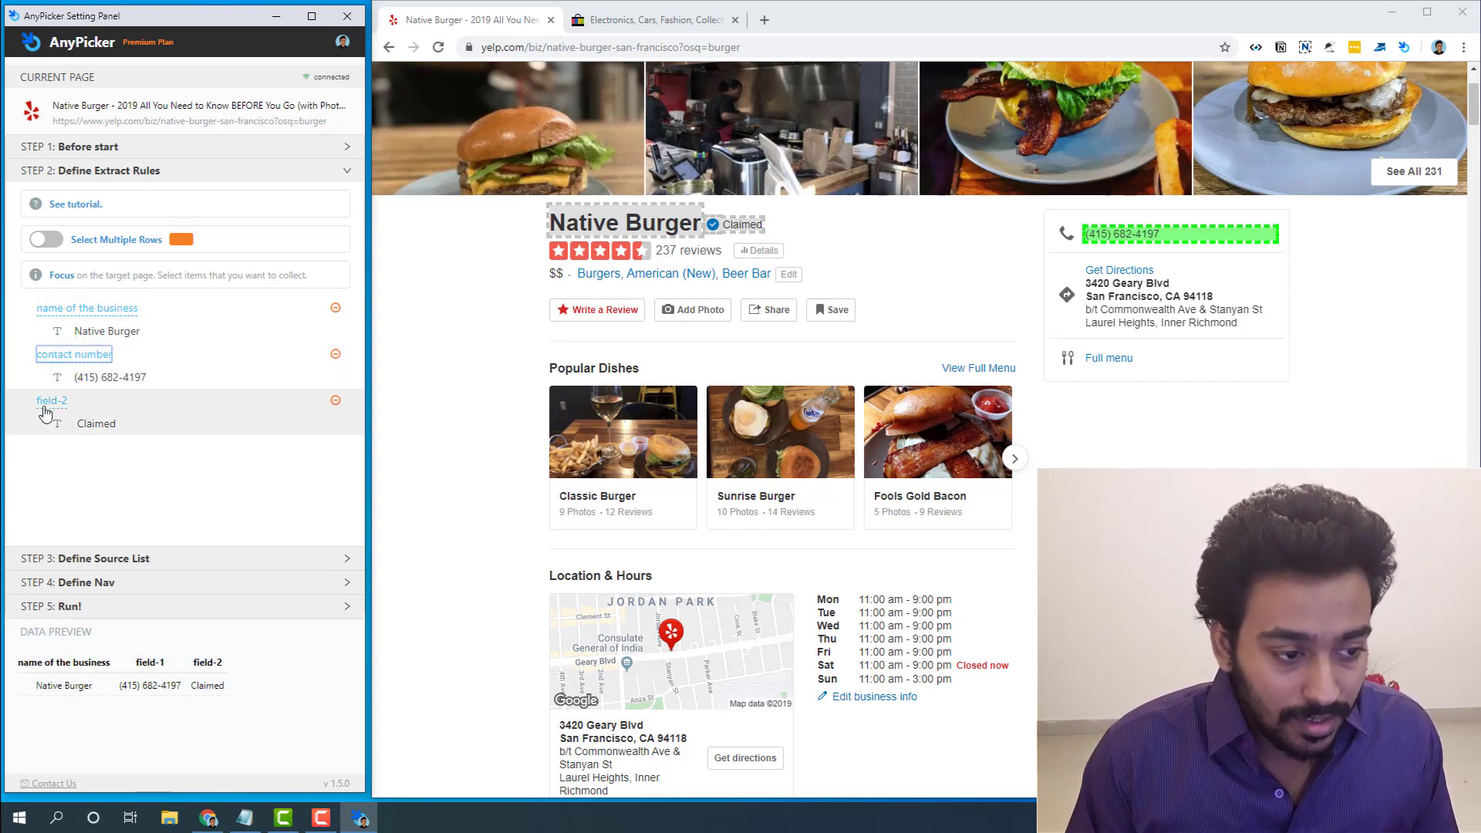
left_click(44, 403)
type("s clam")
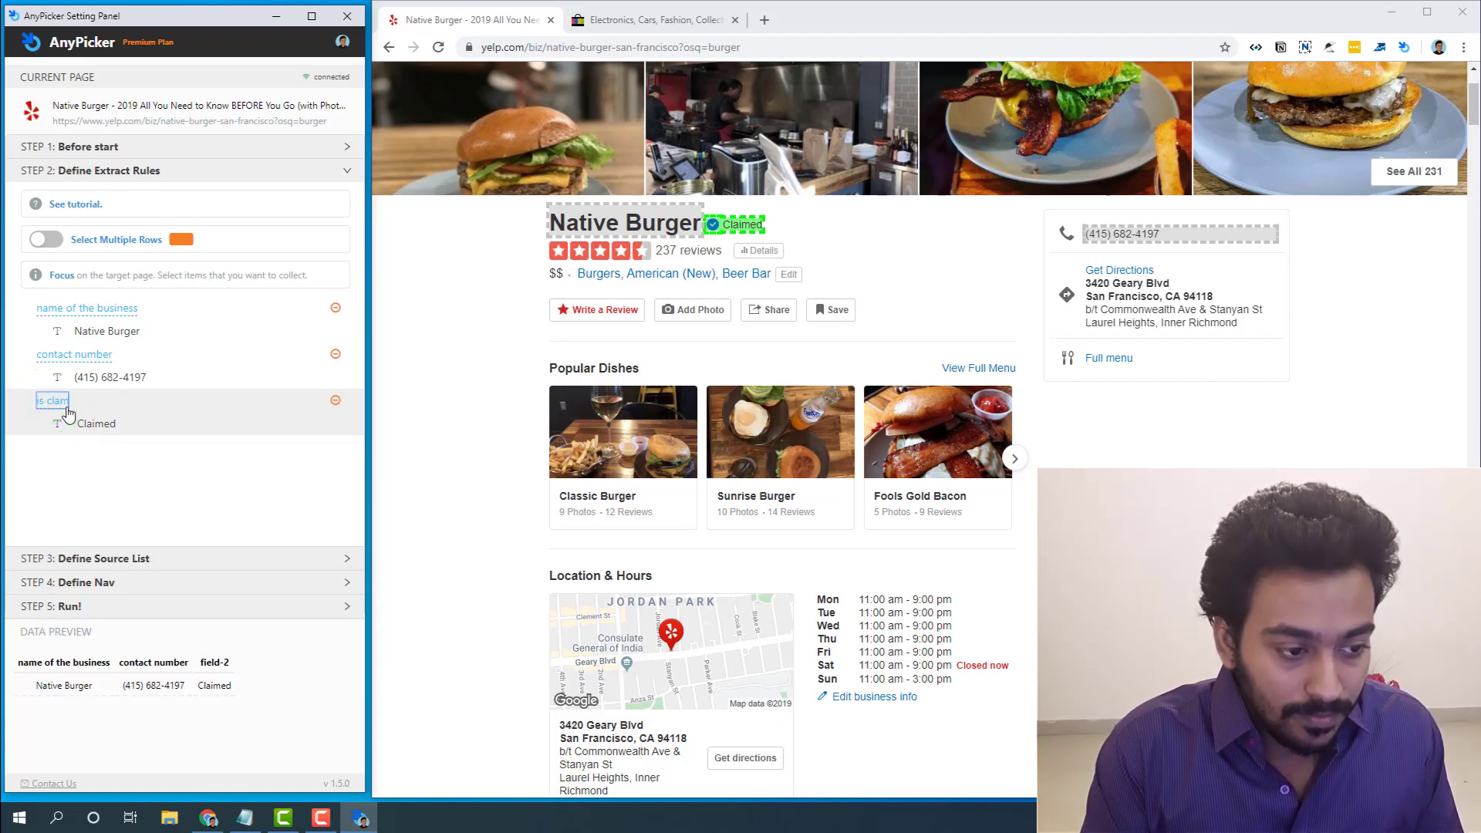
type("s clamied")
left_click(95, 461)
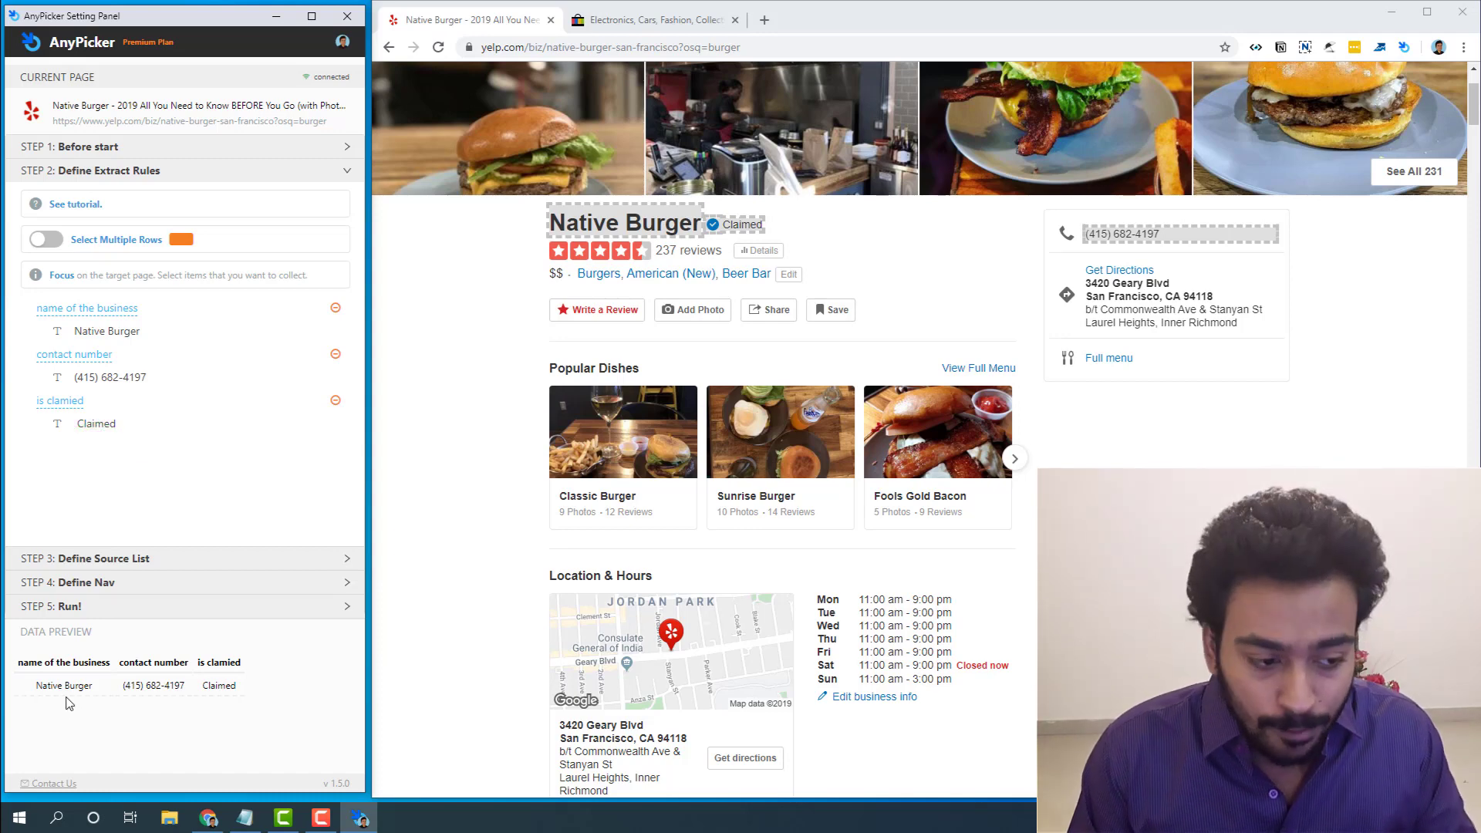
Define the source list by selecting links from the previous burger search results page, using the link list suggestion.
left_click(119, 562)
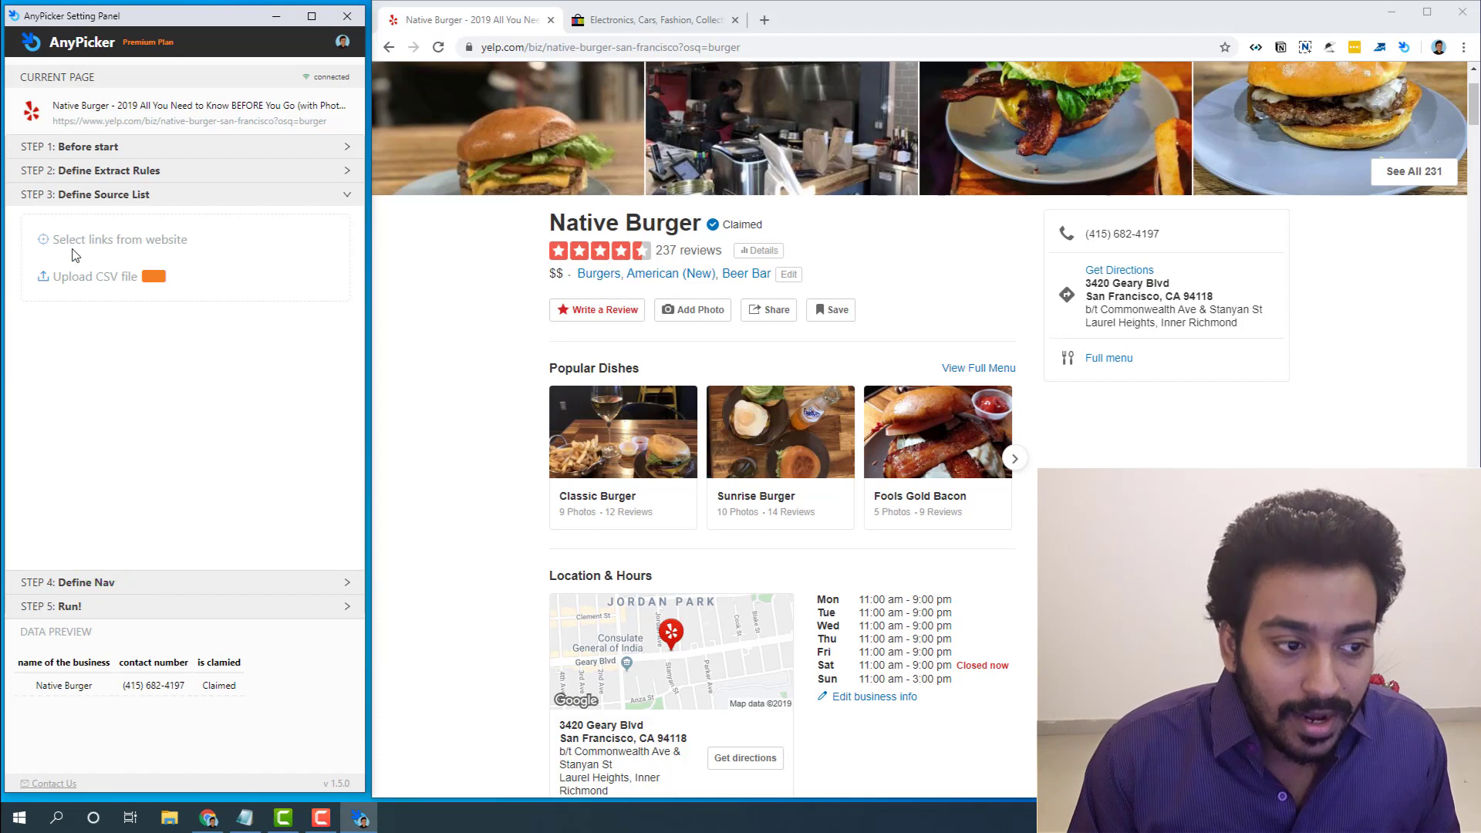
left_click(75, 244)
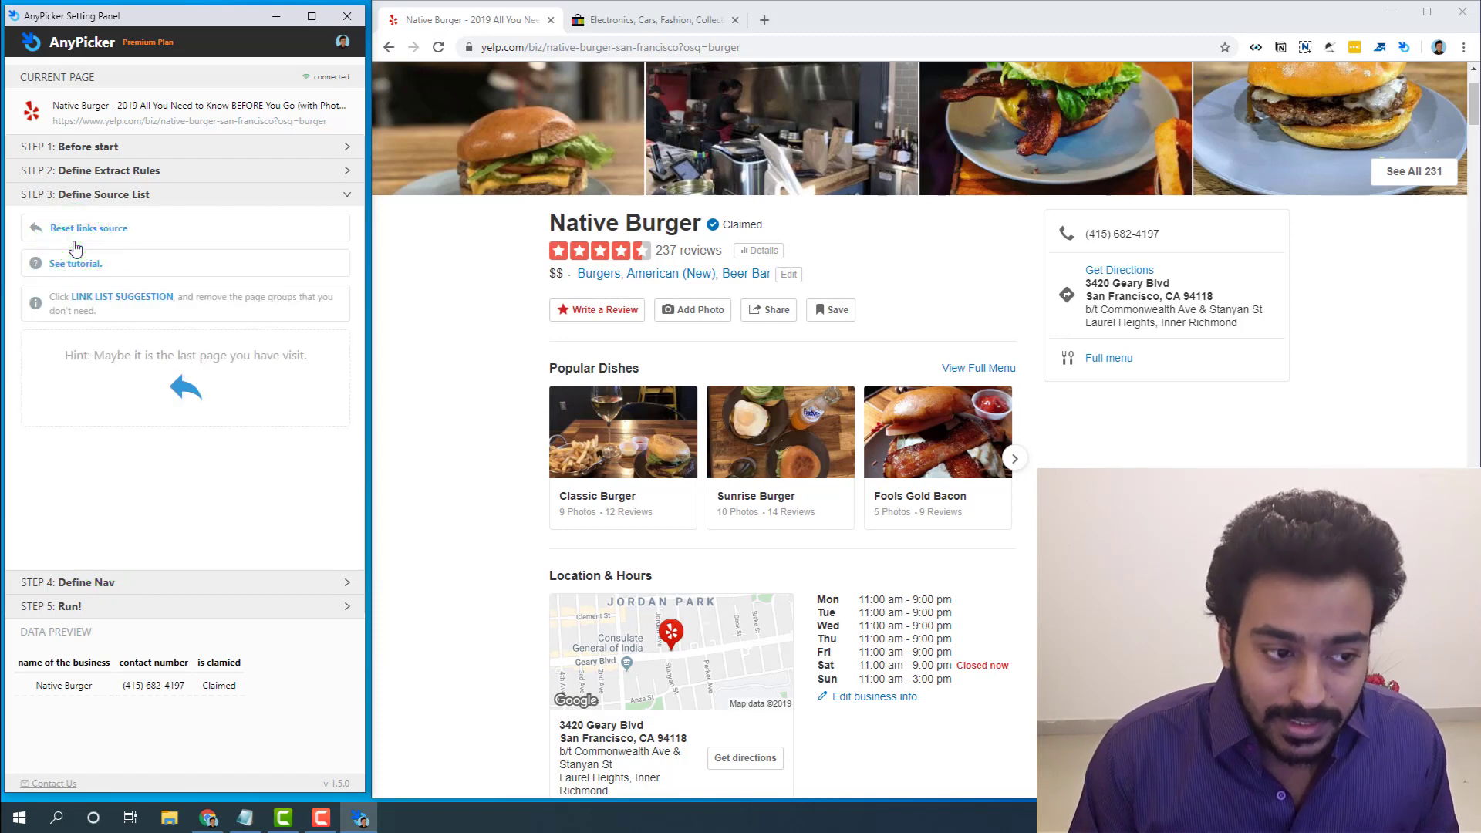
left_click(187, 407)
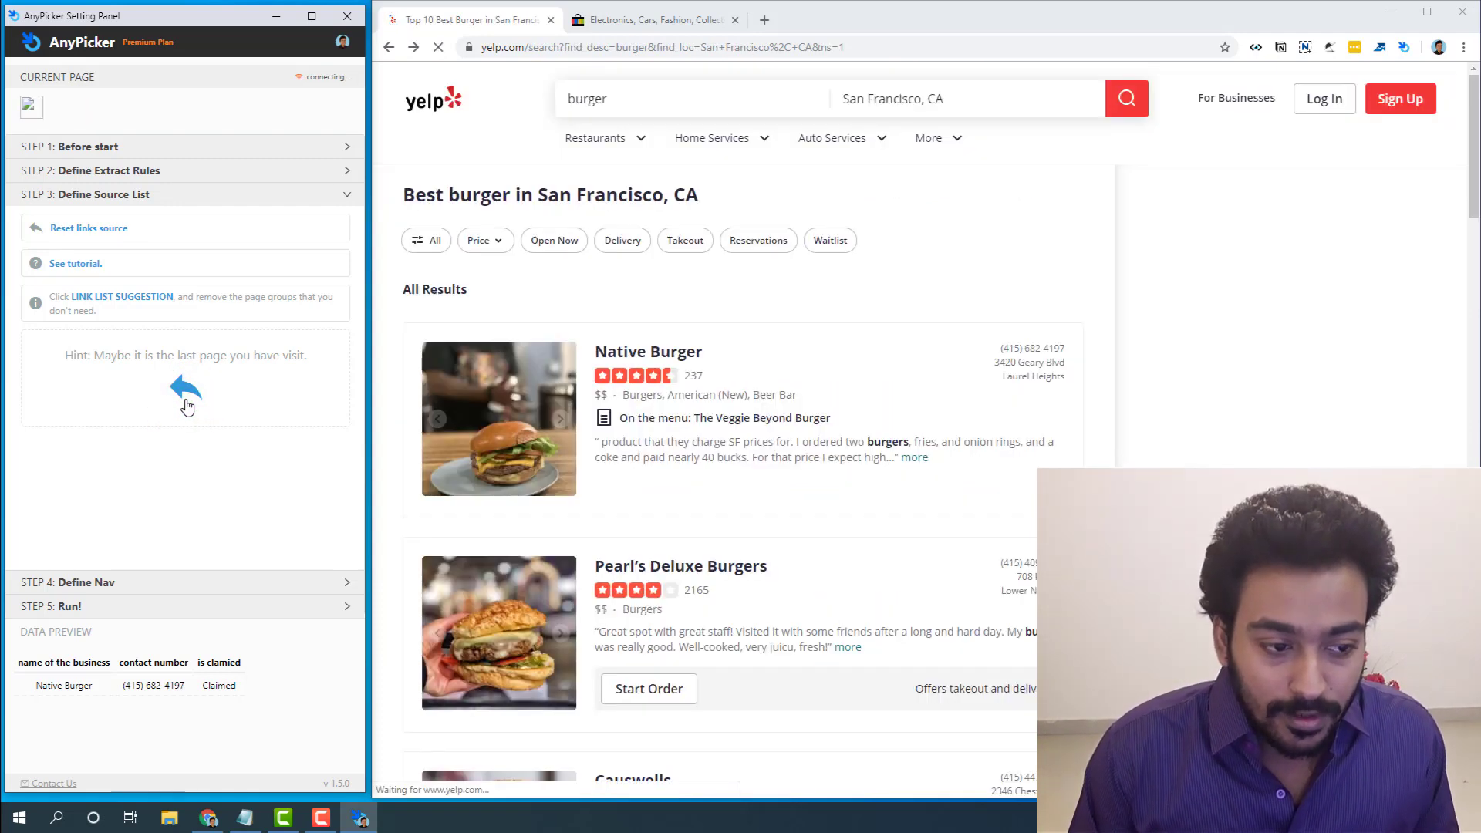
left_click(118, 299)
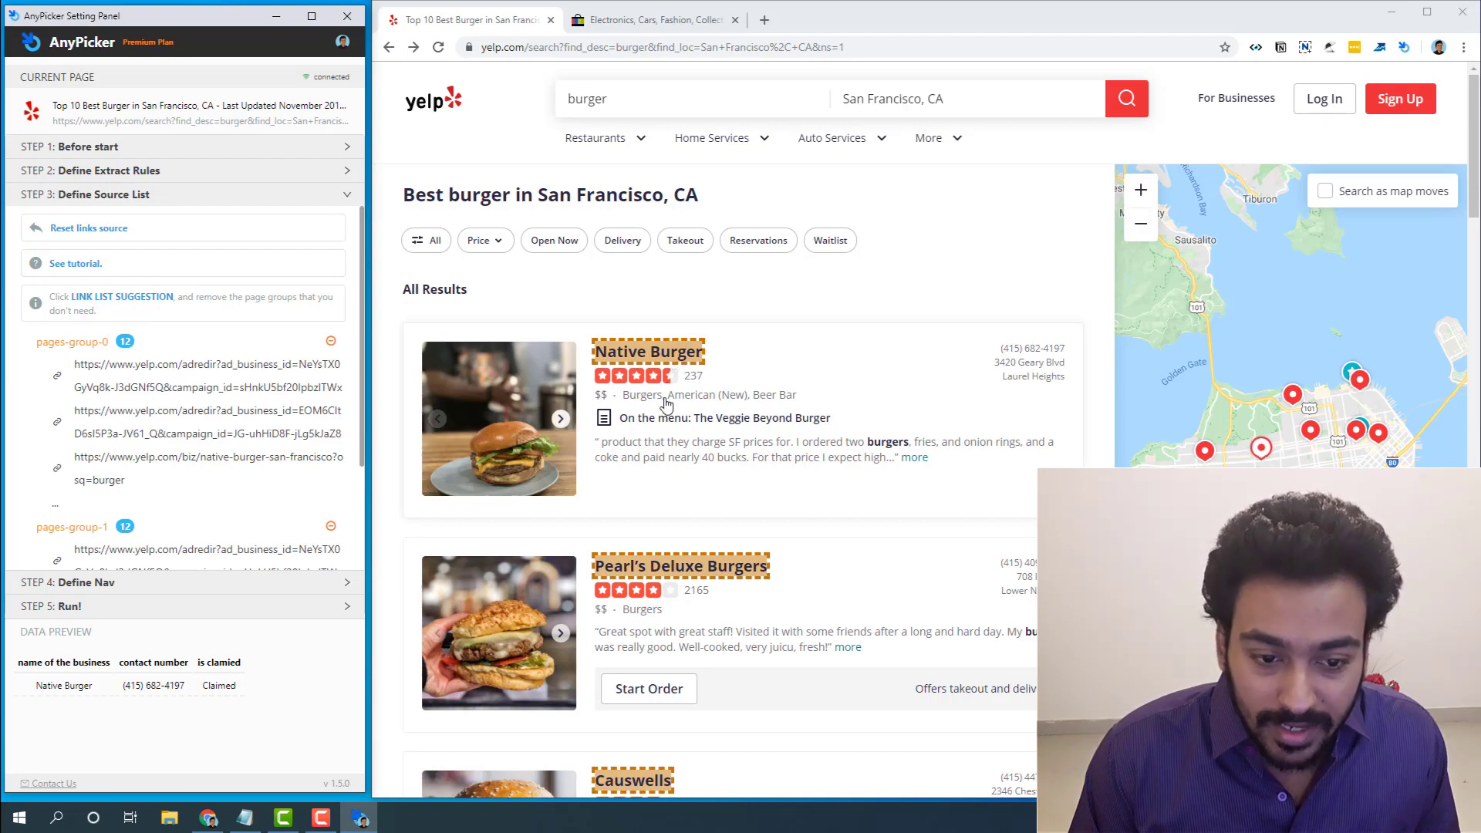
Check the highlighted business links in the results and remove the duplicate page group, keeping a single group.
scroll(660, 416, "down", 2)
scroll(655, 484, "down", 13)
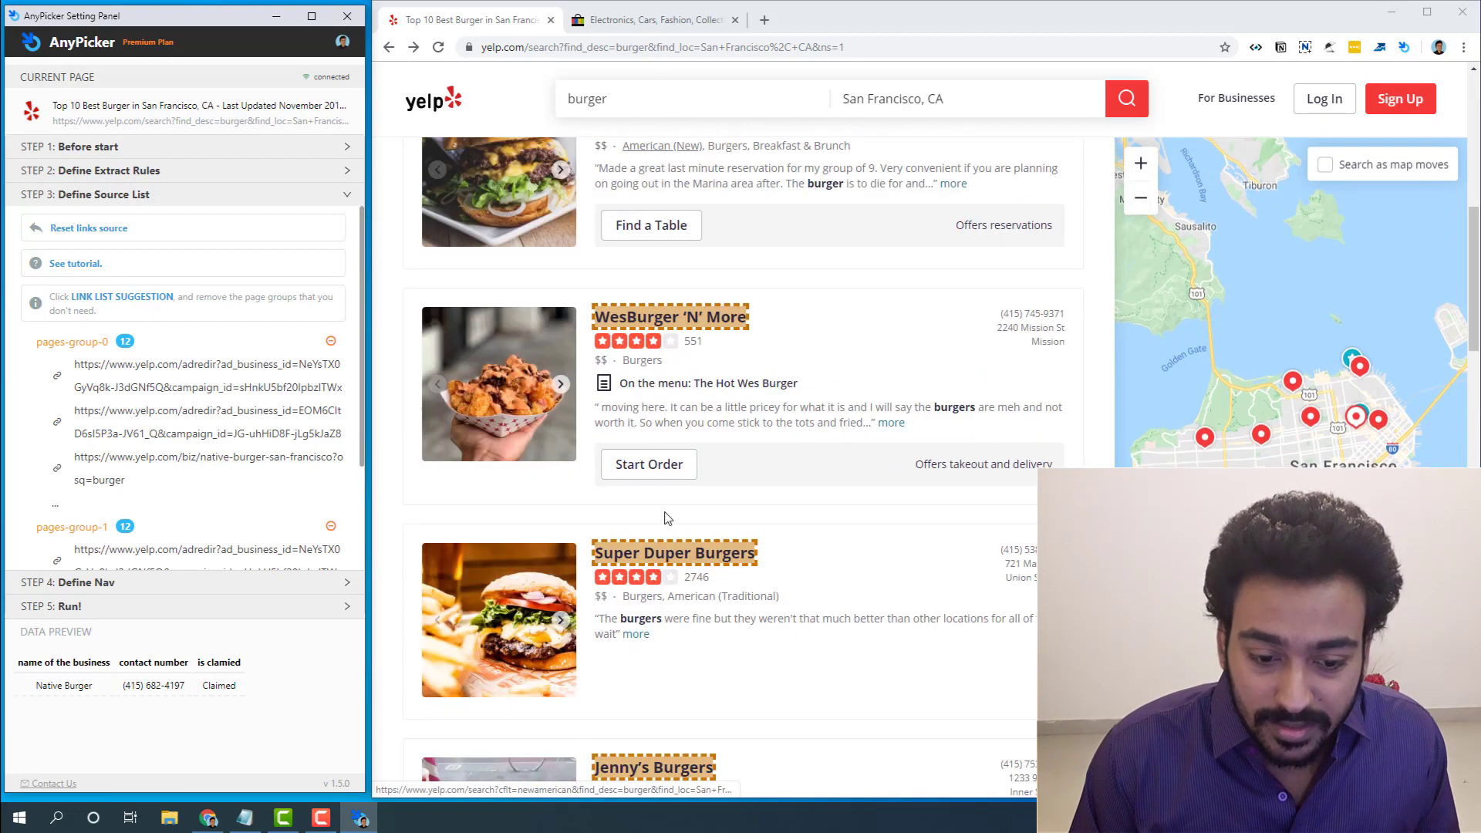
scroll(663, 524, "up", 5)
scroll(668, 525, "up", 10)
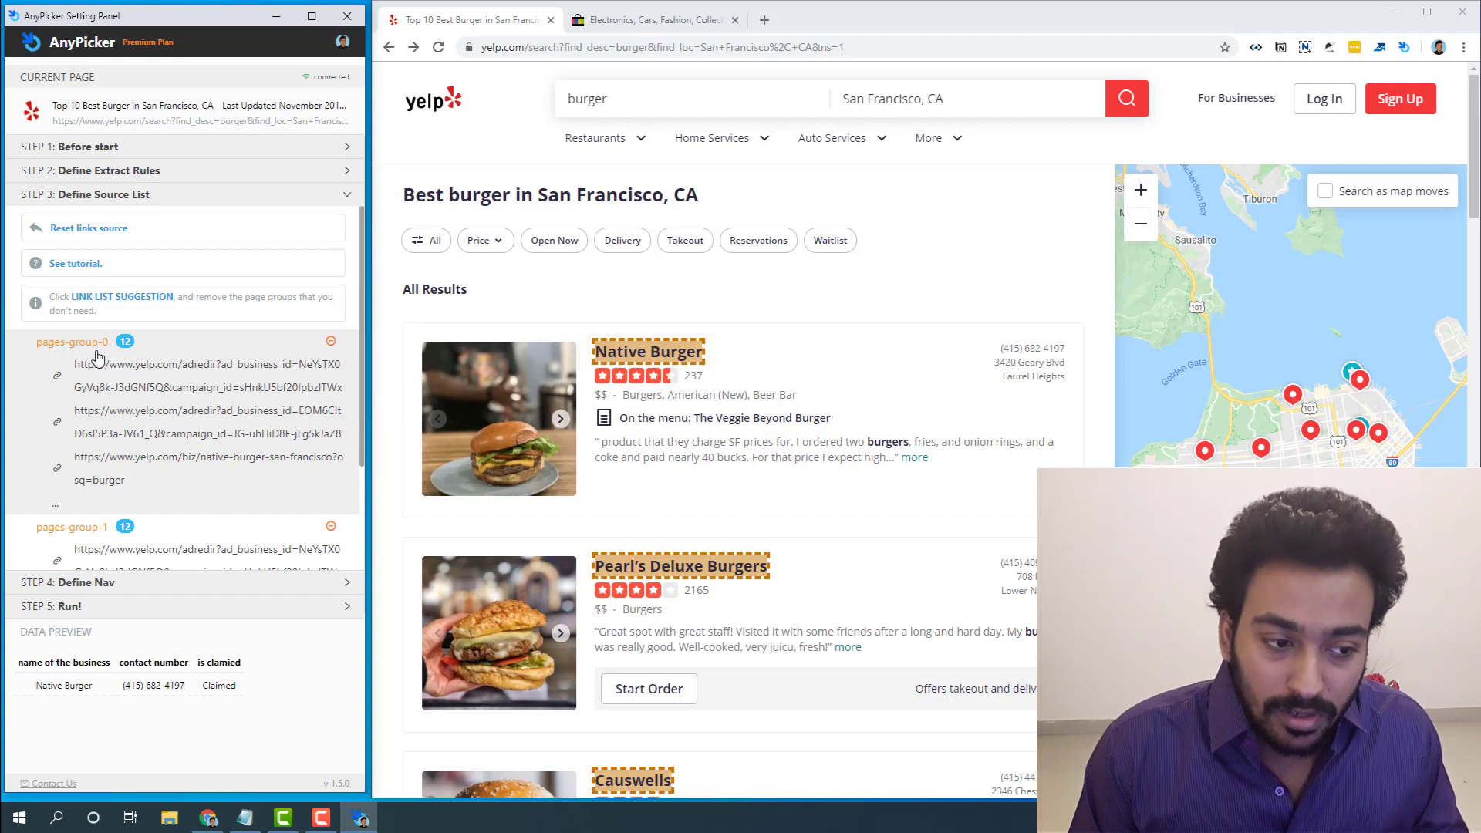
left_click(331, 342)
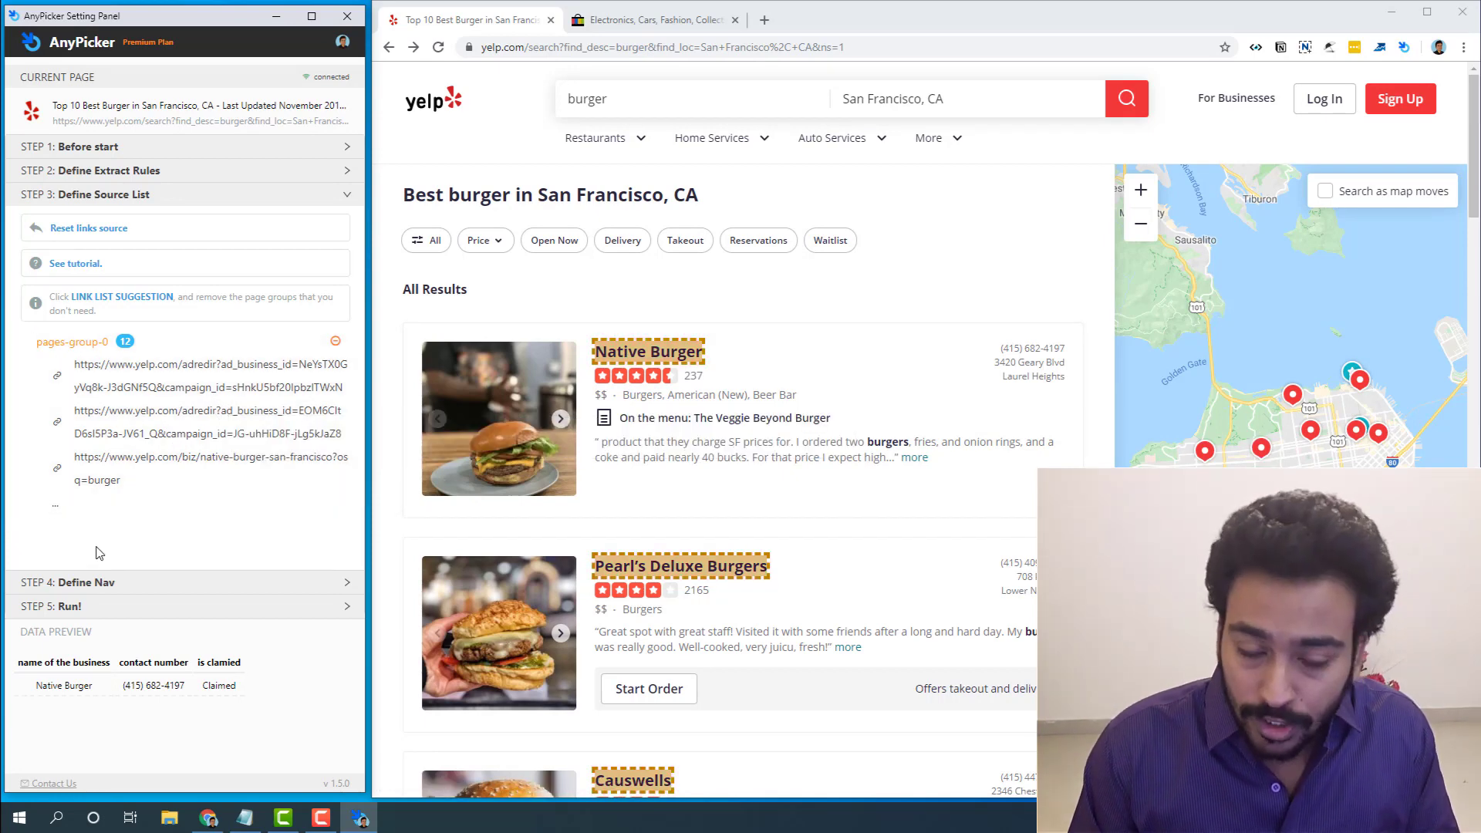
Define the arrow in the Yelp results pagination as the next page link and set the maximum number of pages to 2.
left_click(86, 584)
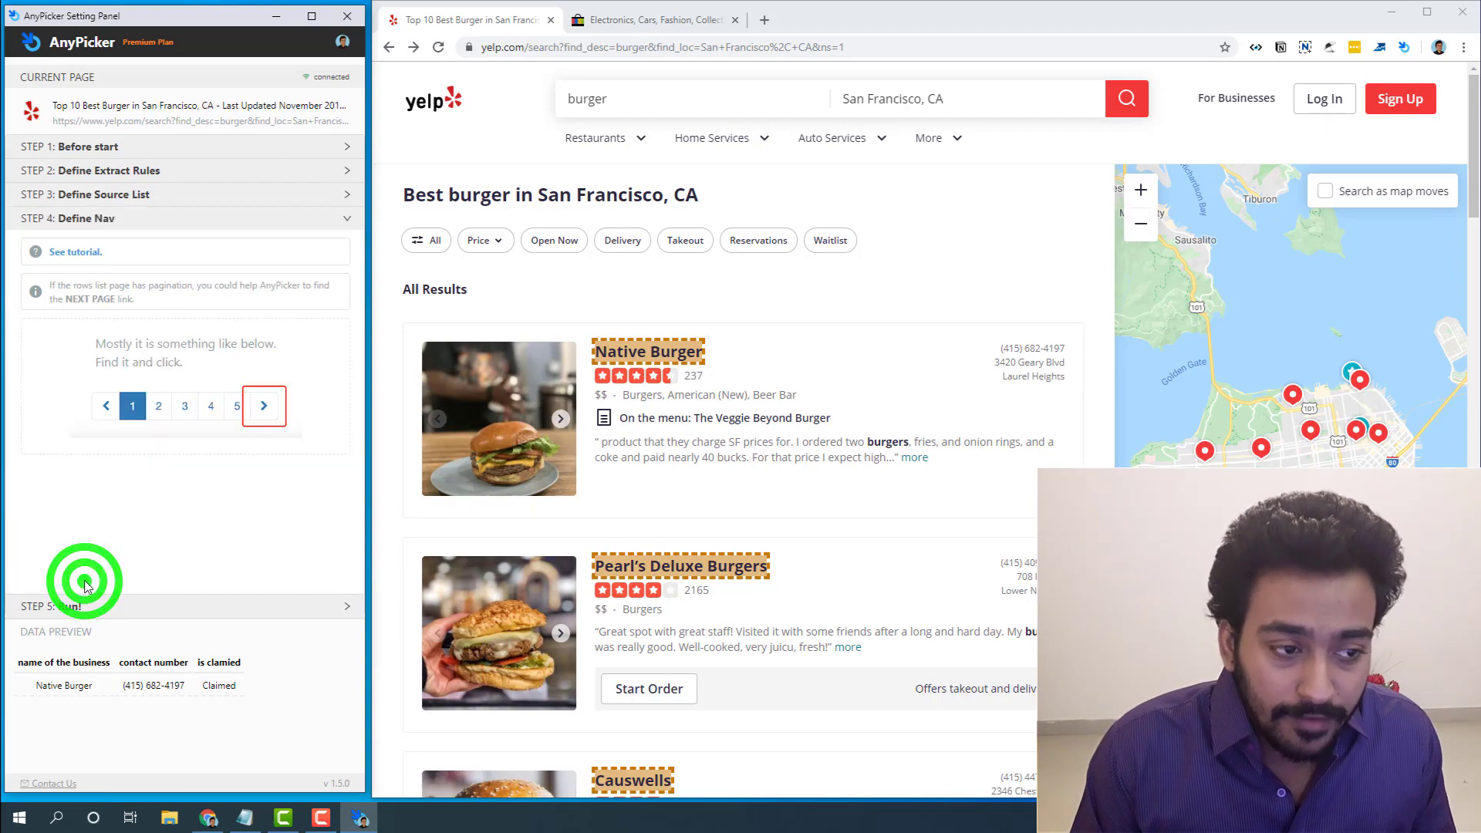
scroll(721, 332, "down", 4)
scroll(722, 332, "down", 17)
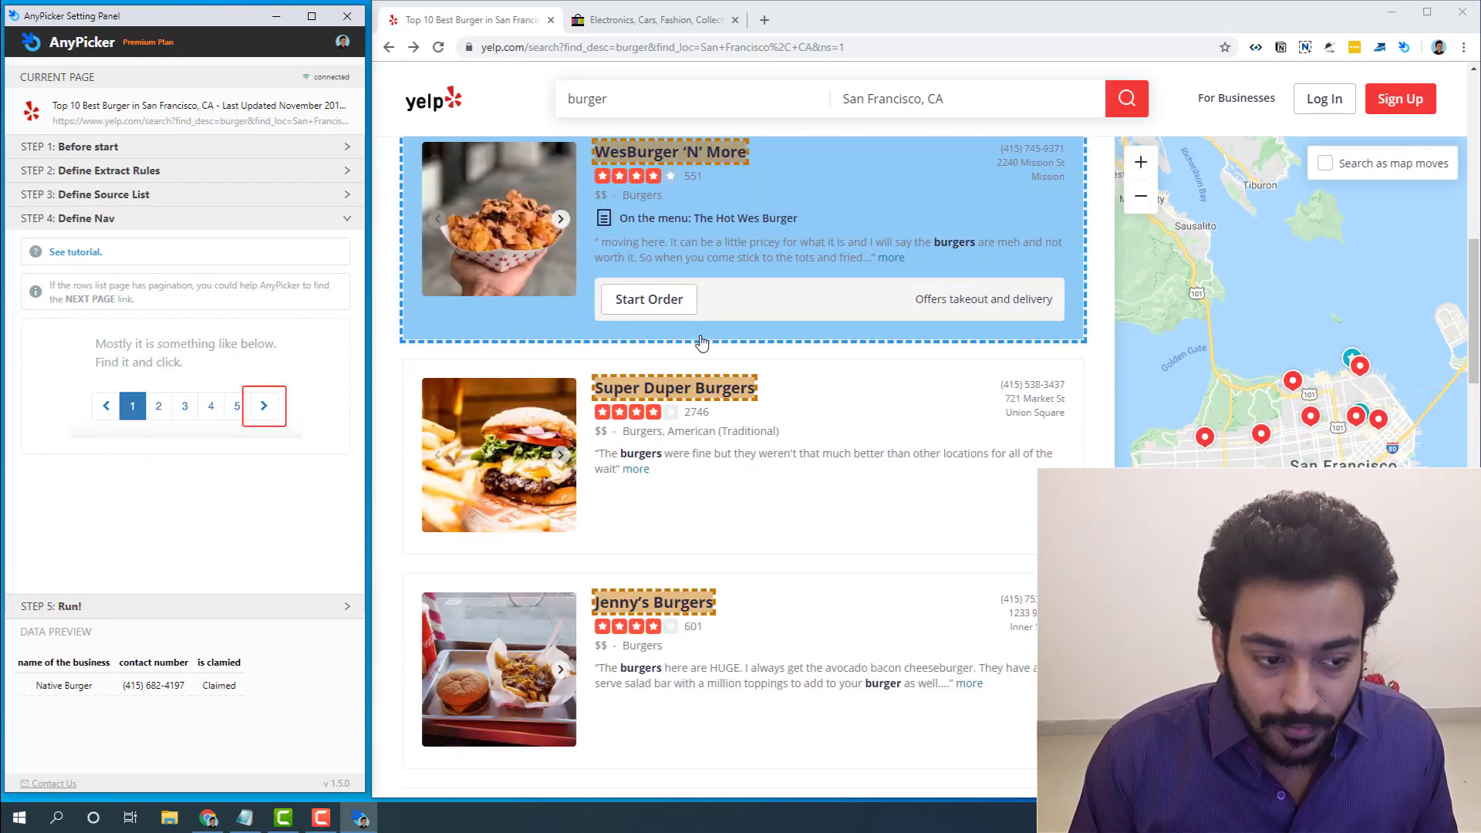
scroll(703, 341, "down", 9)
scroll(726, 386, "up", 3)
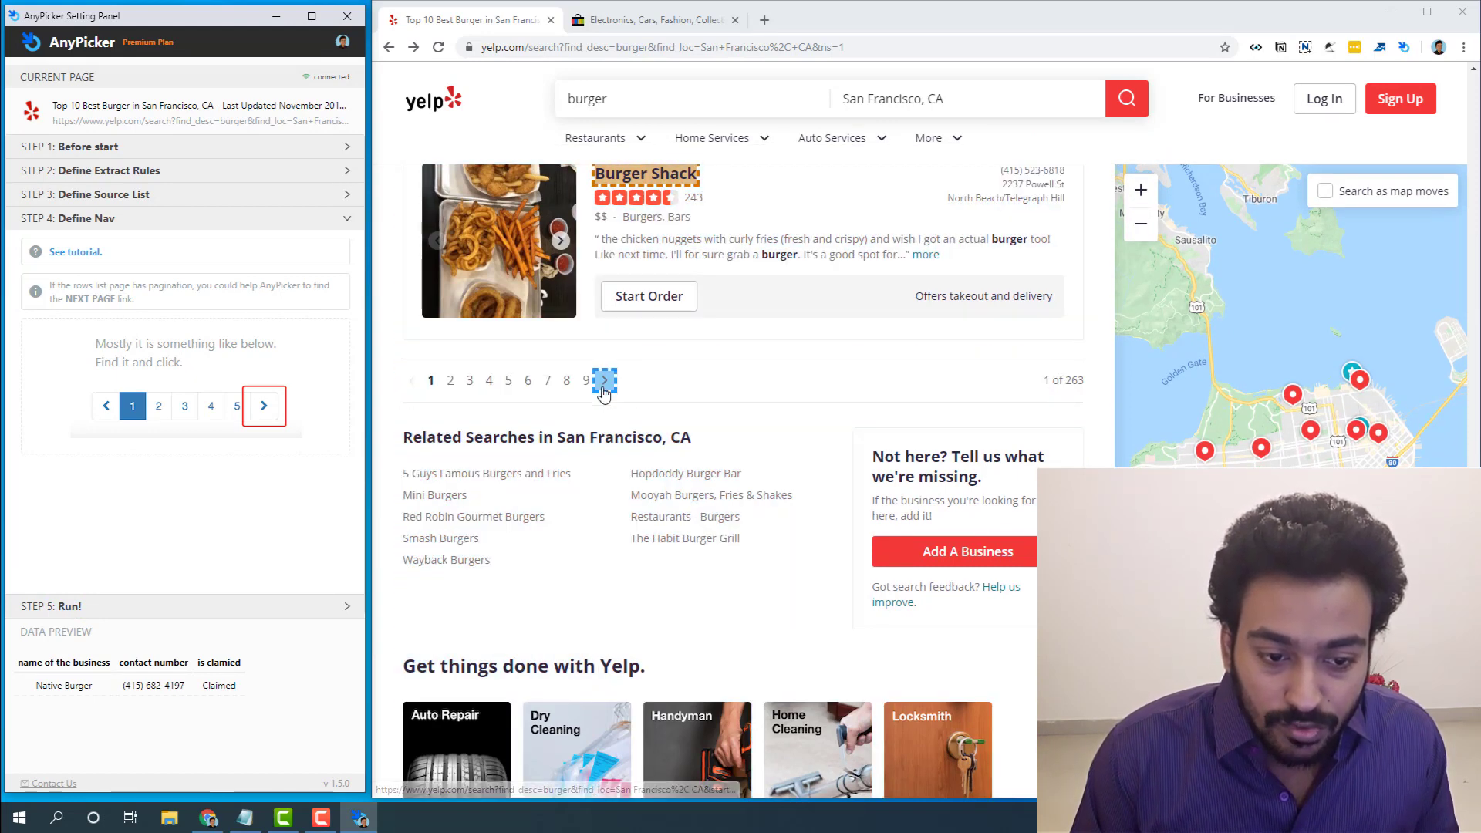
left_click(608, 392)
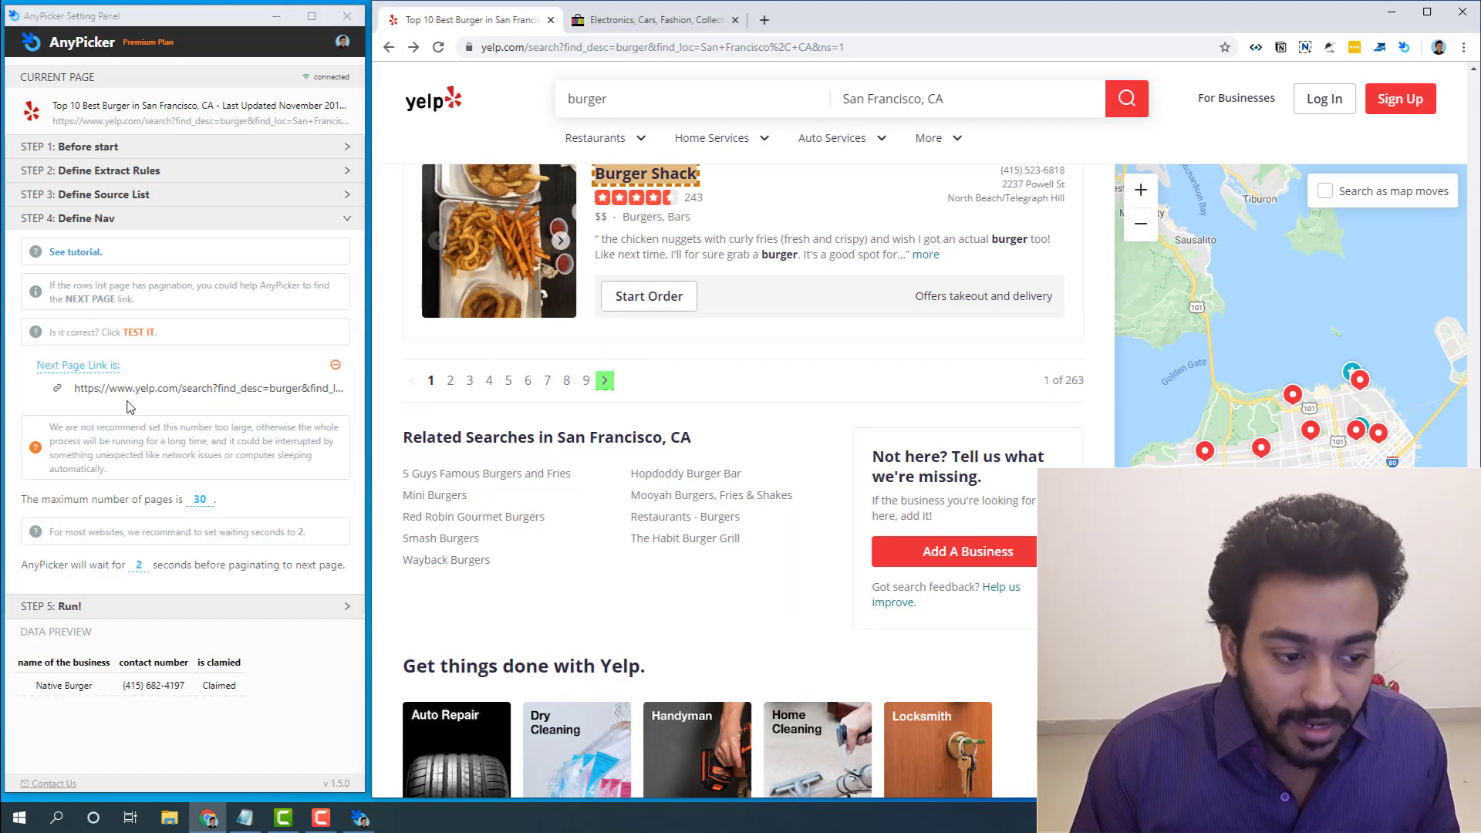
left_click(205, 498)
type("2")
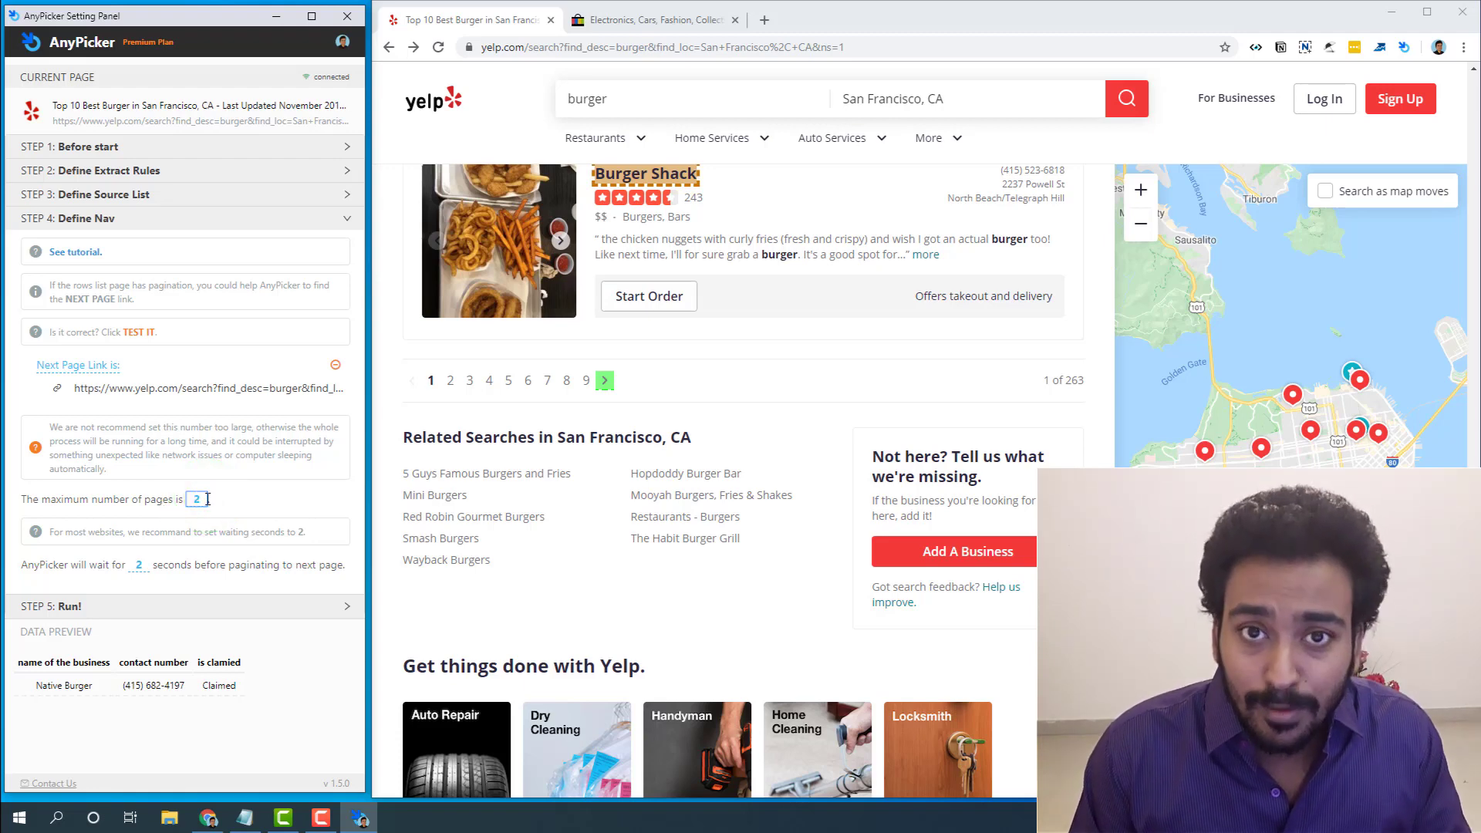
left_click(142, 563)
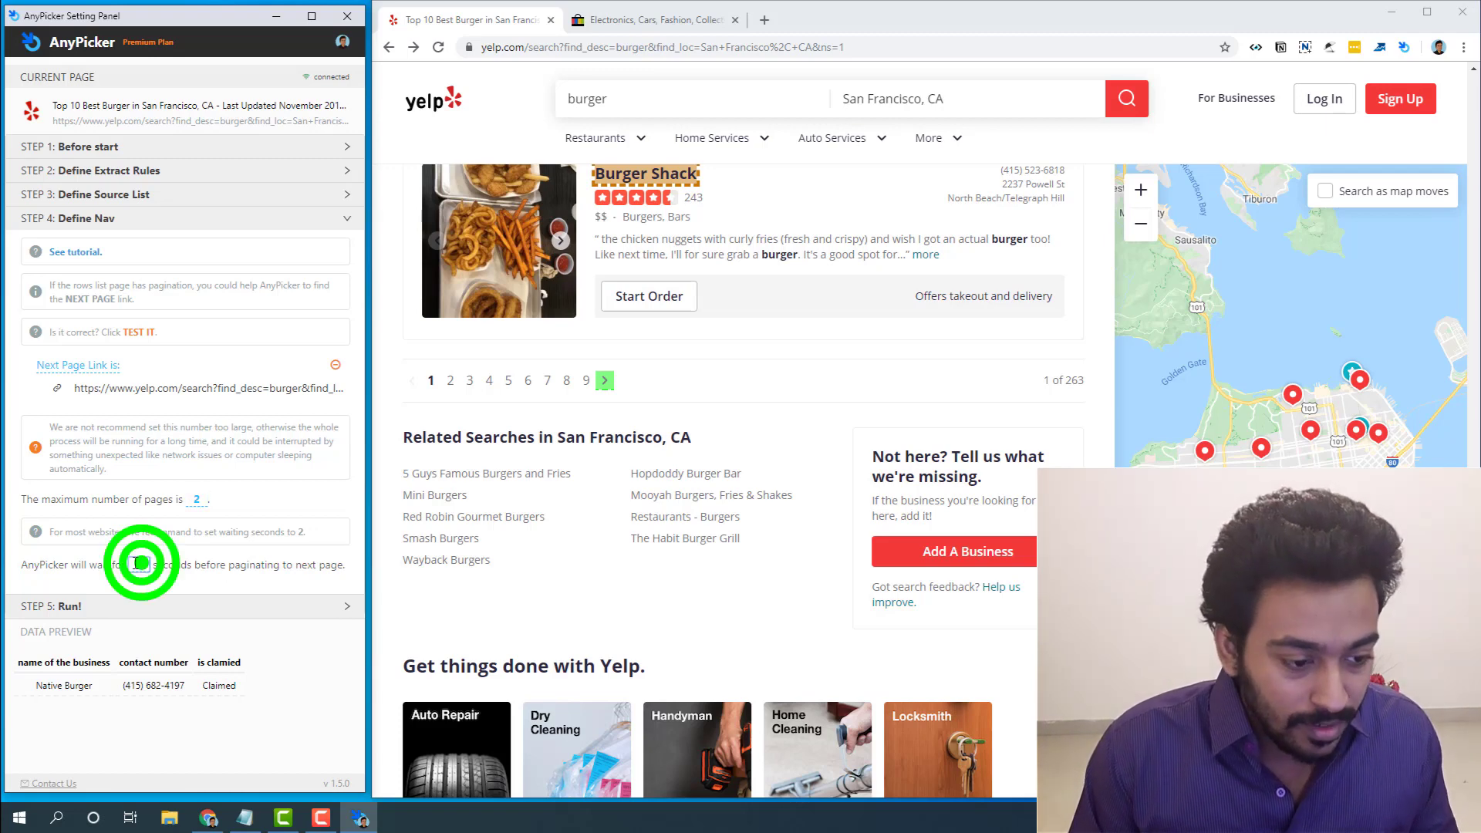
Set the run to 1 parallel tab and build the scraping task.
left_click(77, 607)
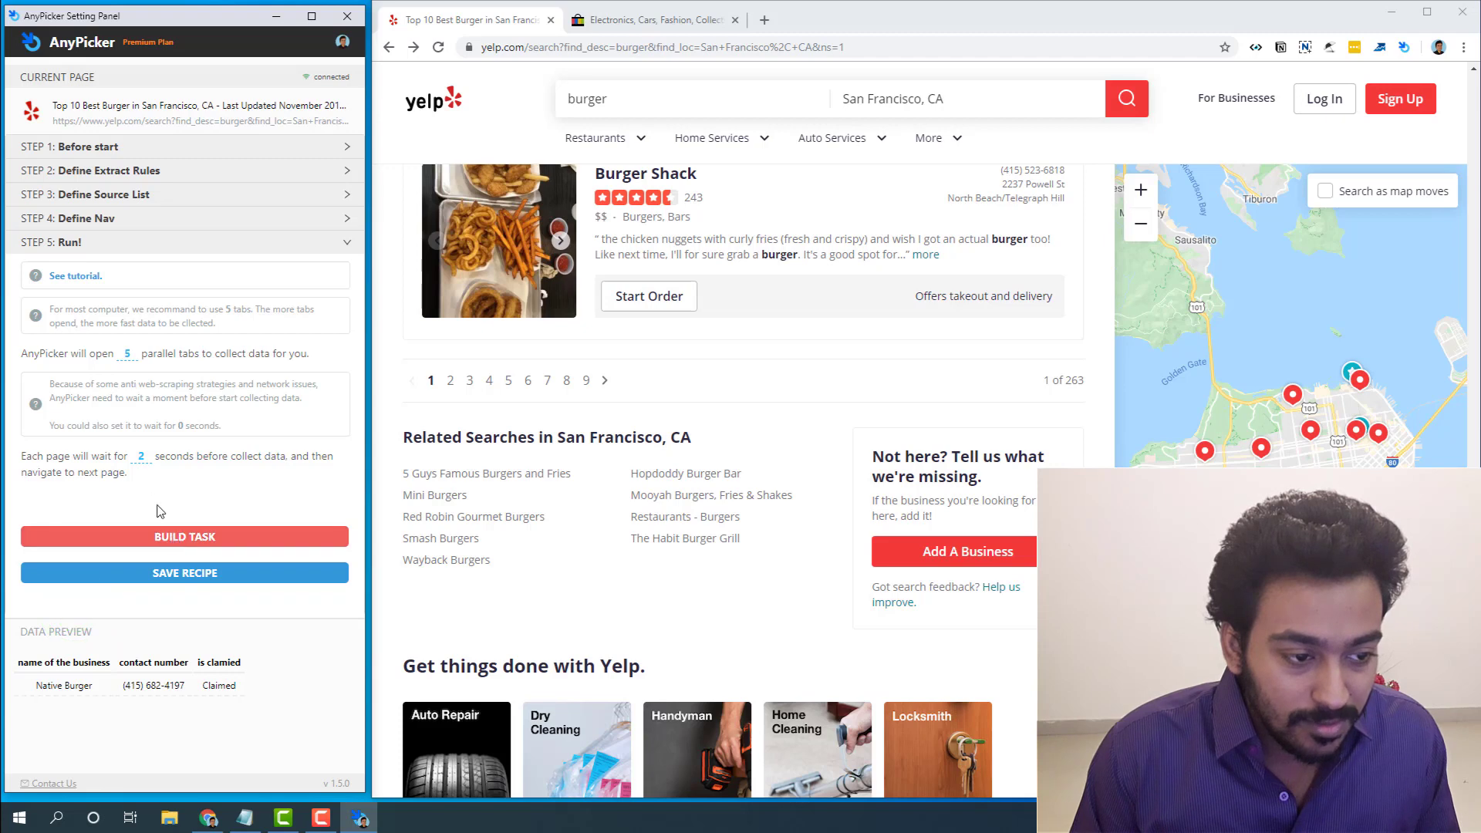
left_click(128, 354)
type("1")
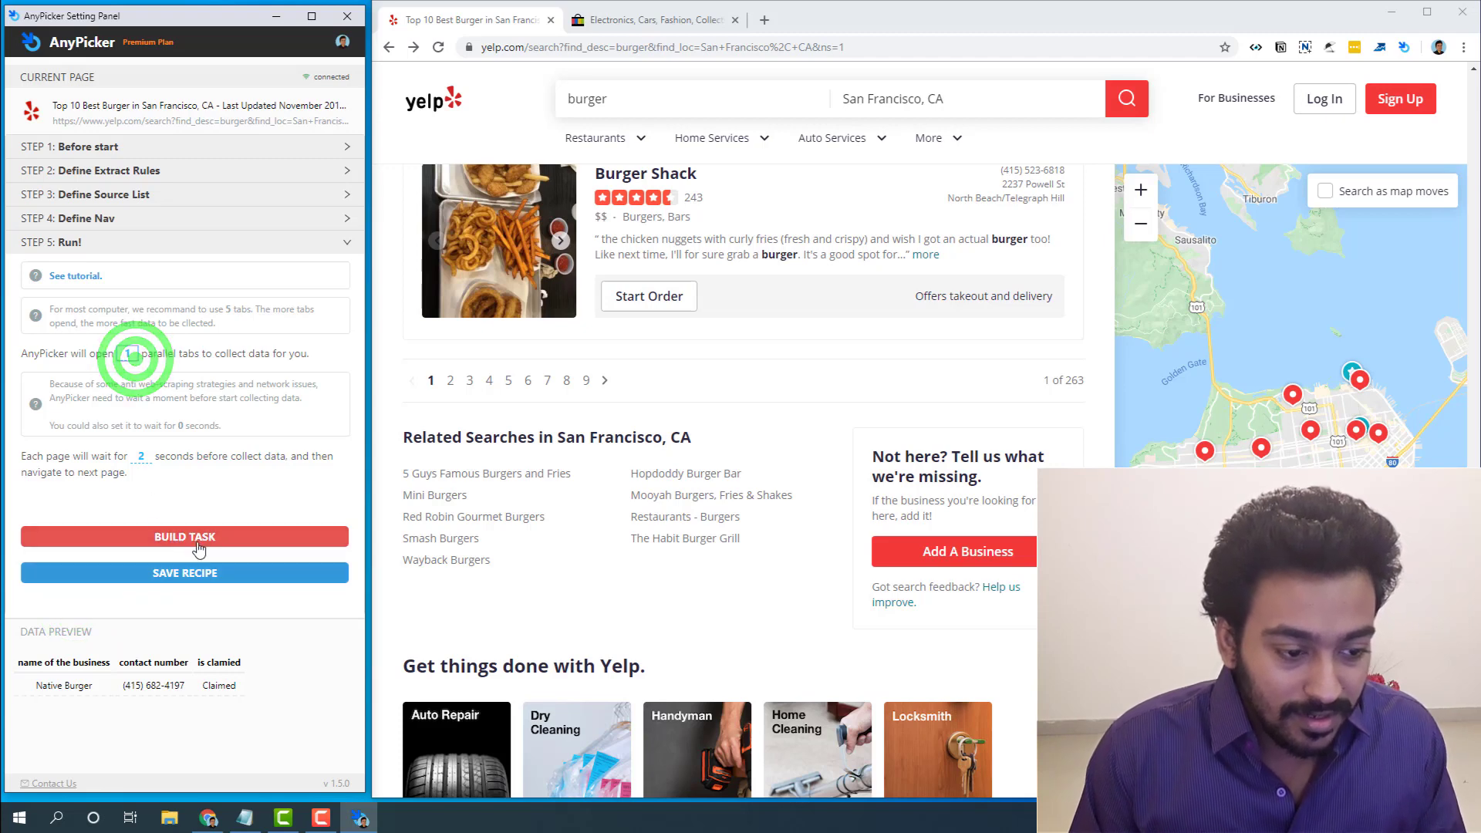
left_click(197, 539)
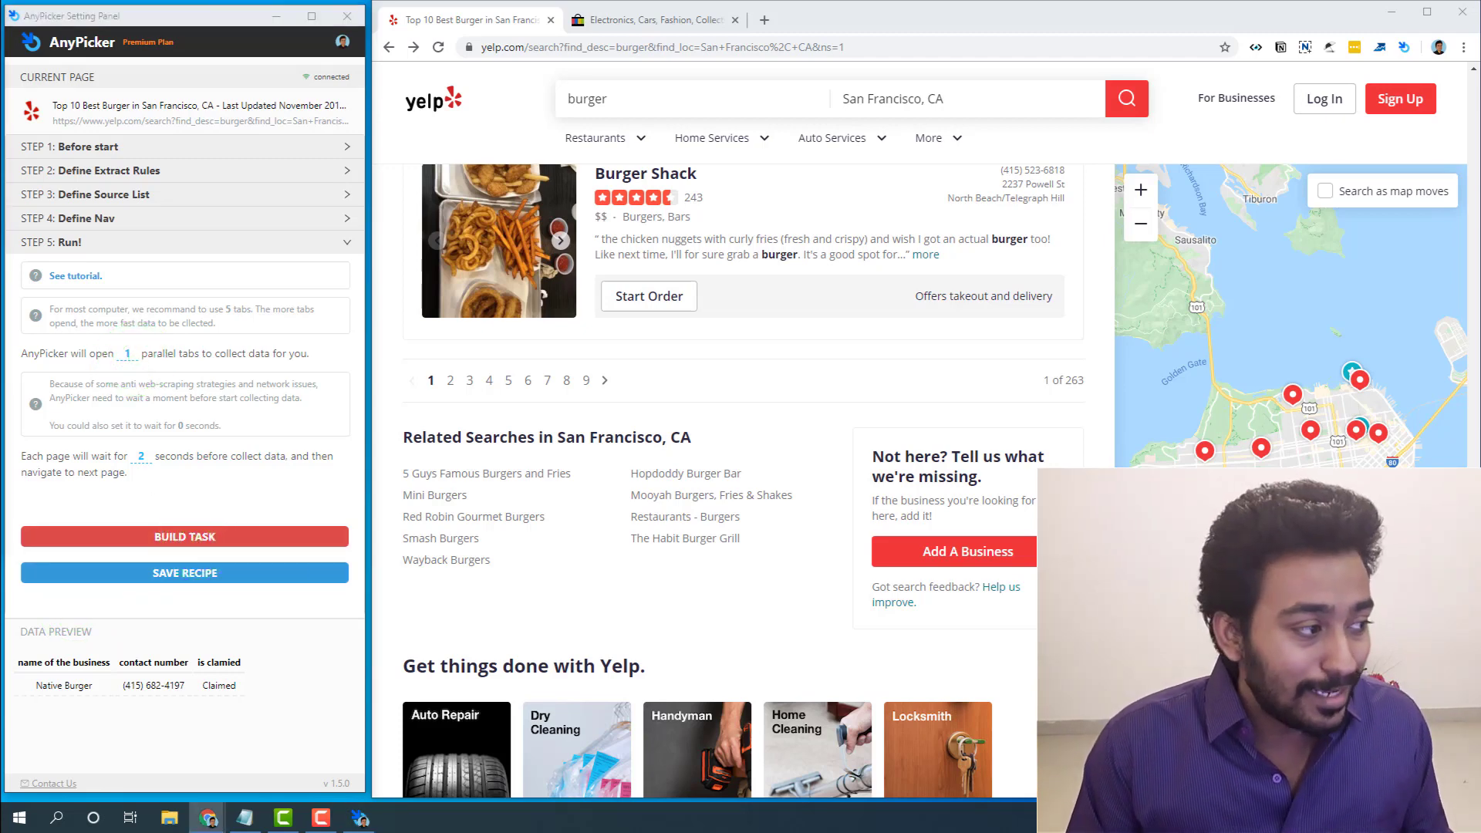
Reposition the data collection window and check the scraping progress in the AnyPicker Data Panel and the Yelp business tab.
left_click_drag(0, 25, 1232, 243)
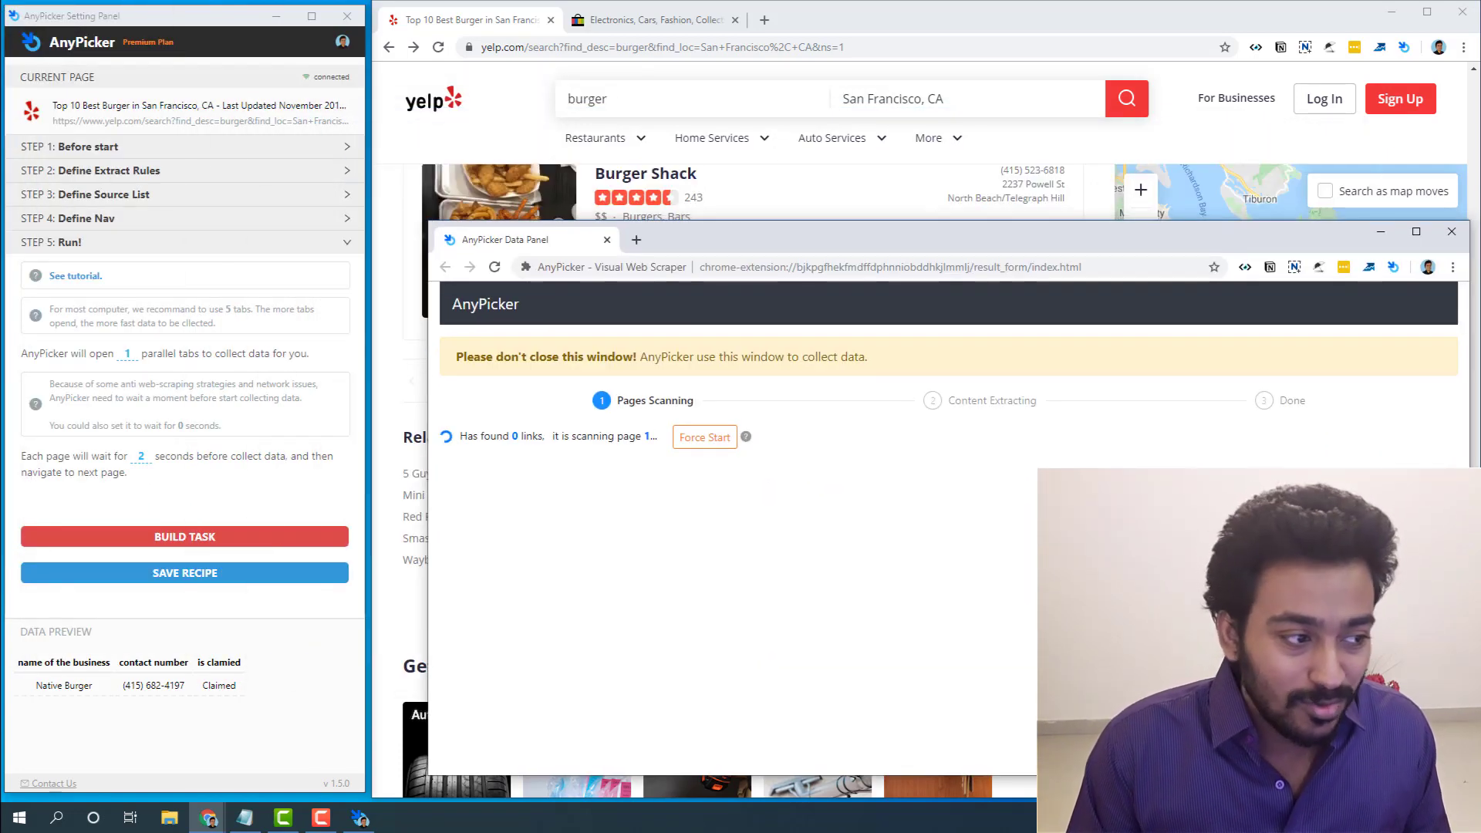
left_click_drag(249, 28, 1211, 67)
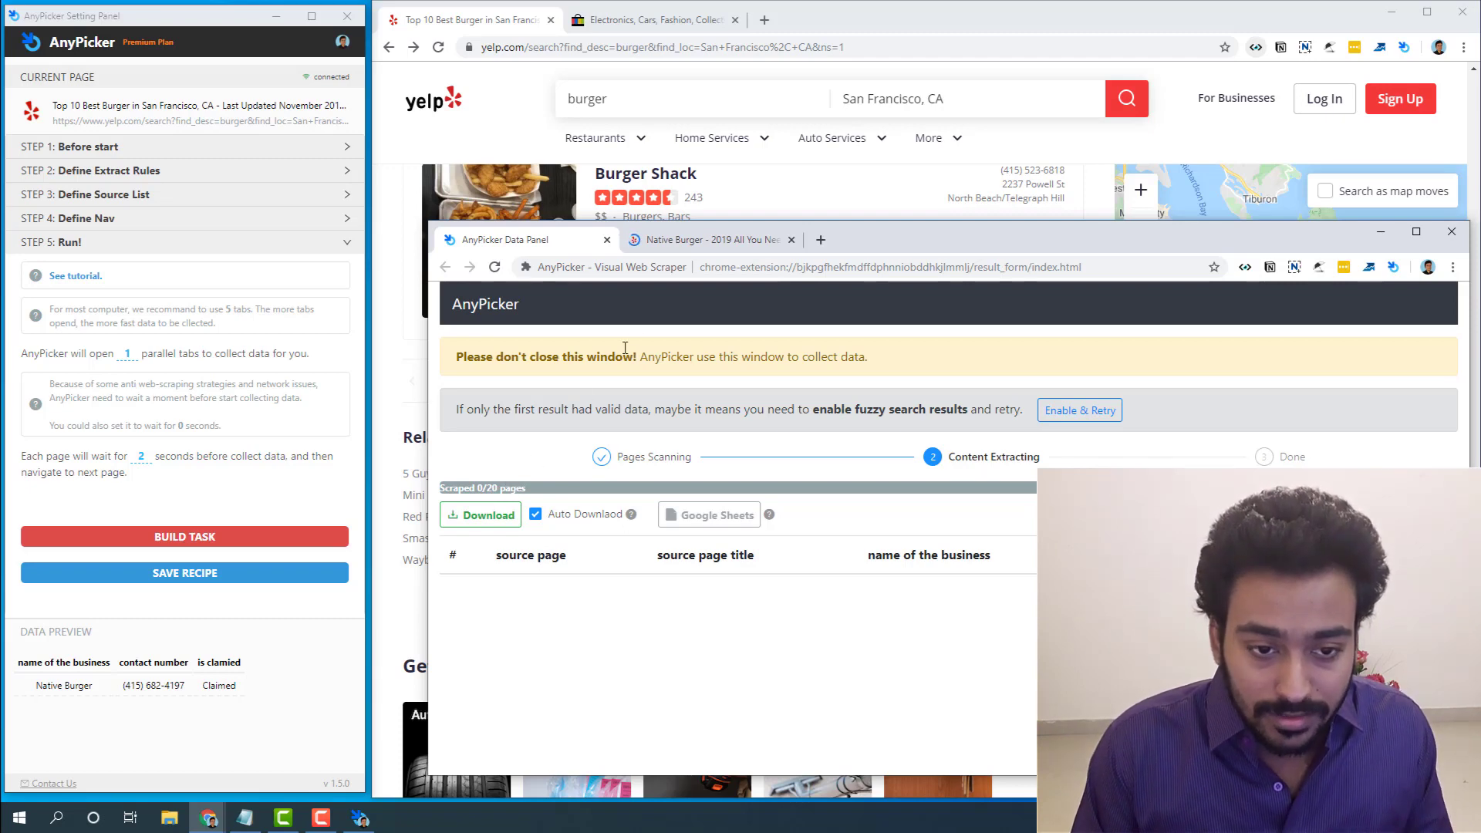
left_click(687, 241)
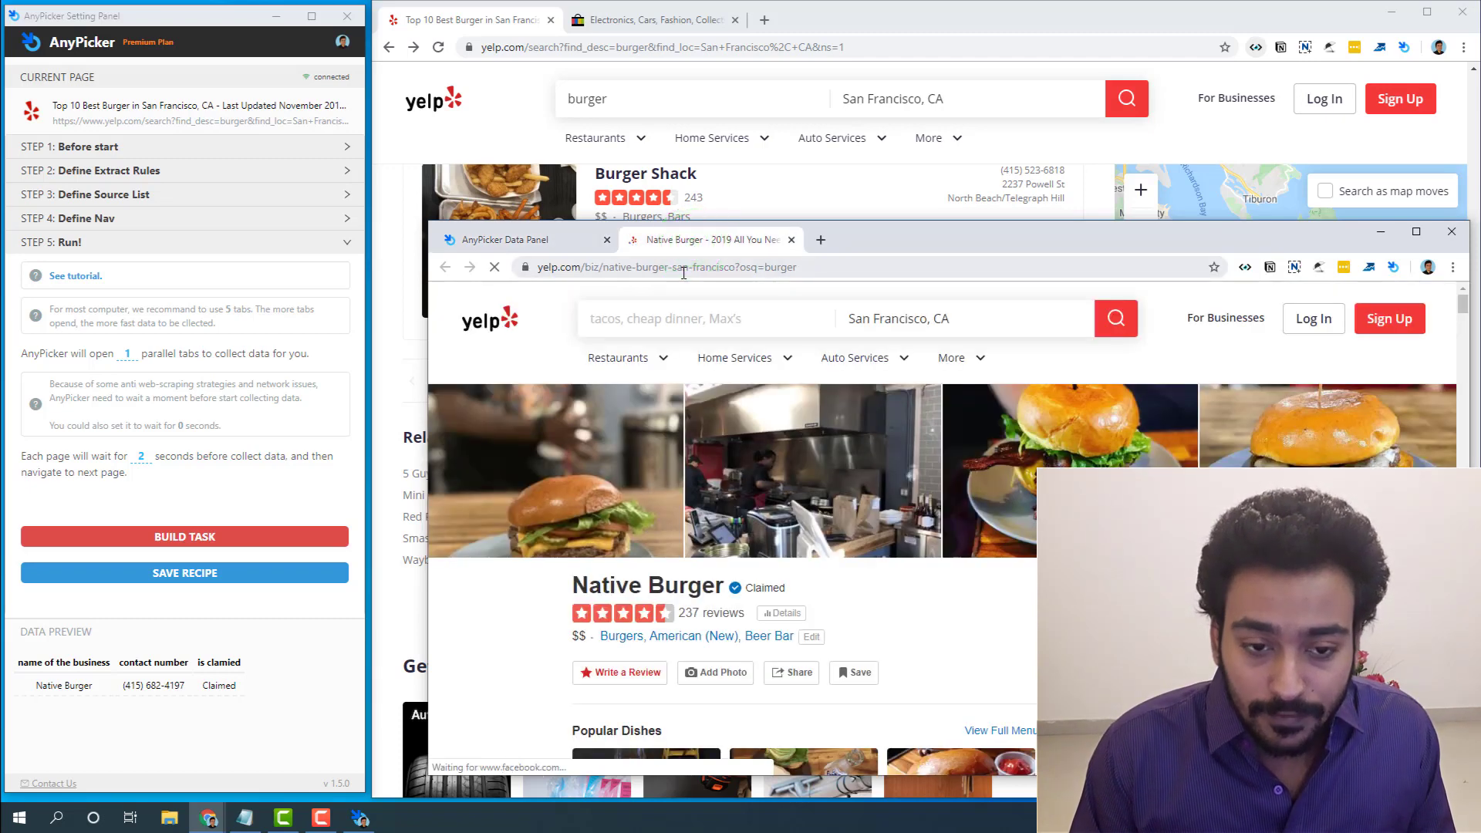
left_click_drag(893, 241, 708, 182)
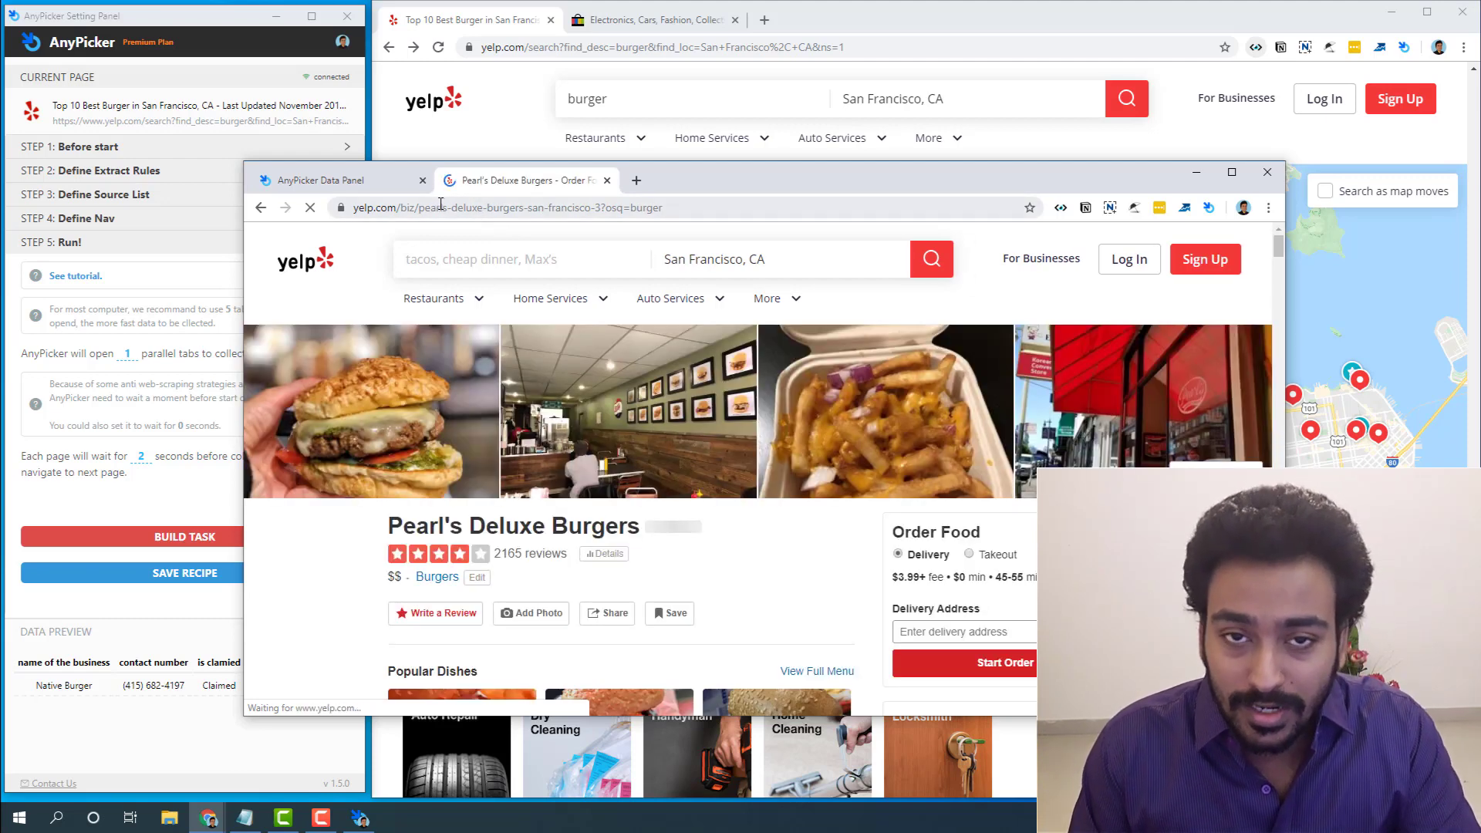
left_click(373, 177)
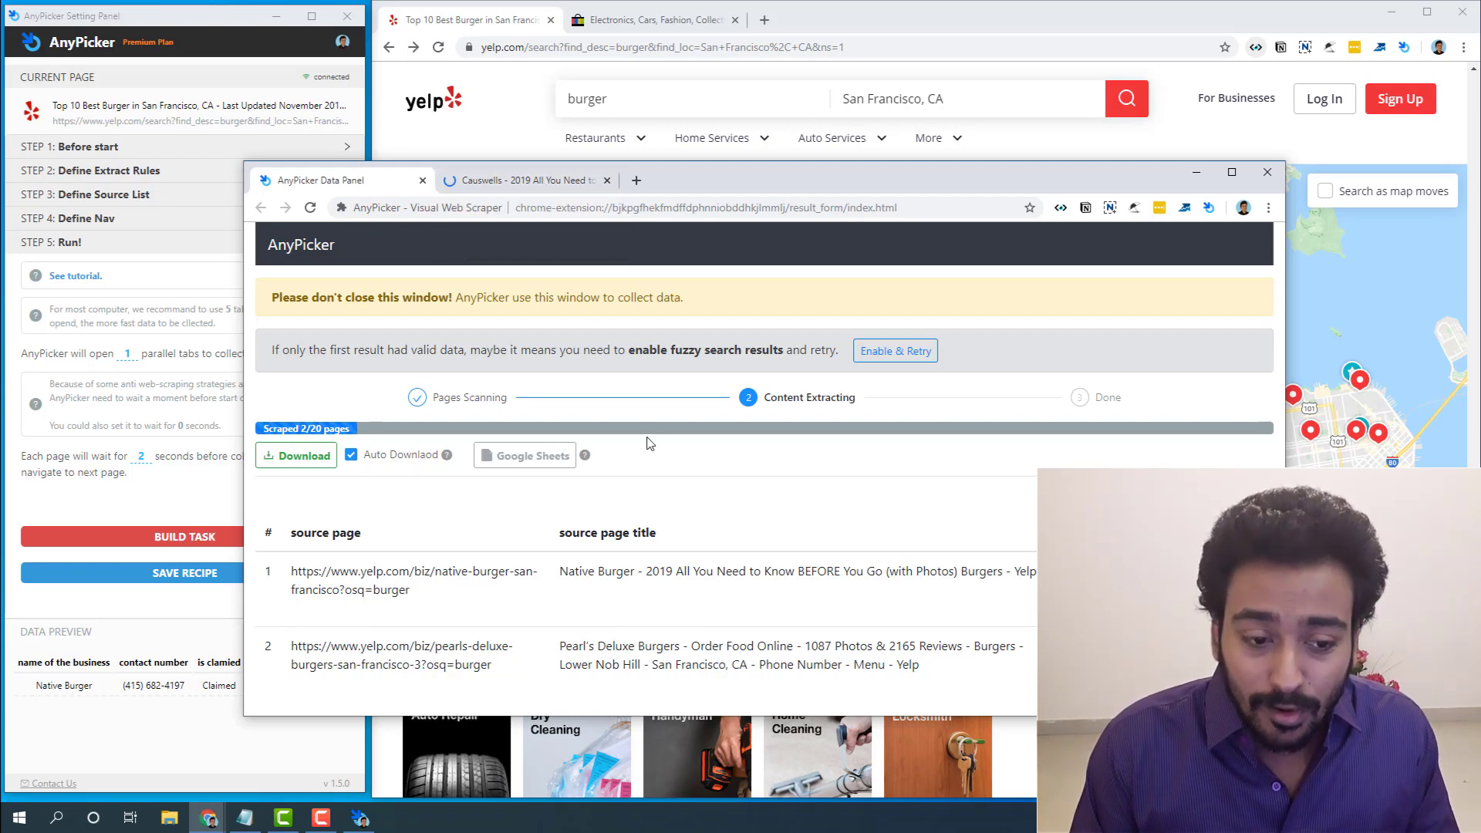
left_click(531, 182)
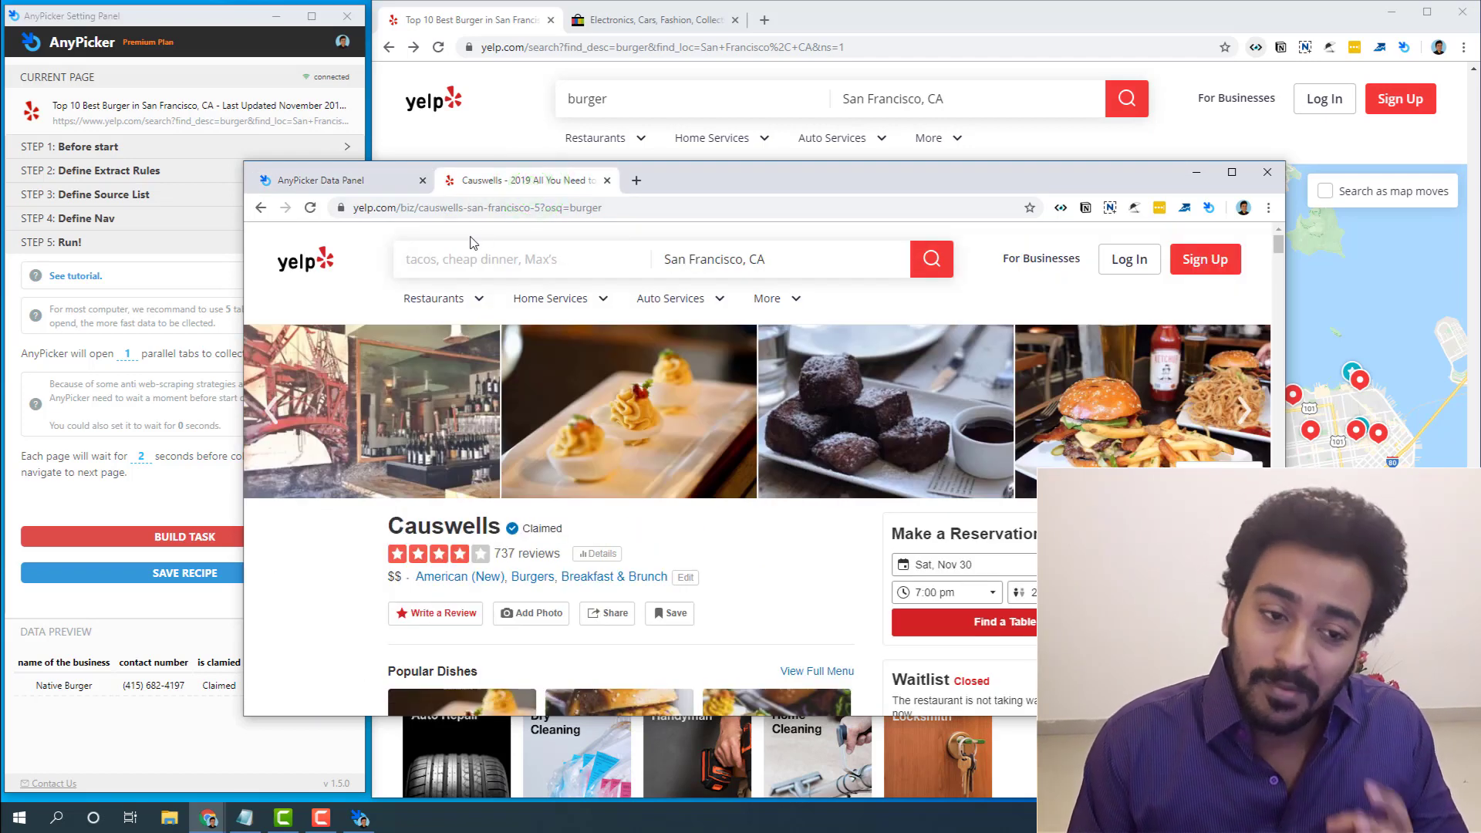
Review the scraping progress and collected rows in the AnyPicker Data Panel, and close the Yelp business tab used for collecting.
left_click(364, 182)
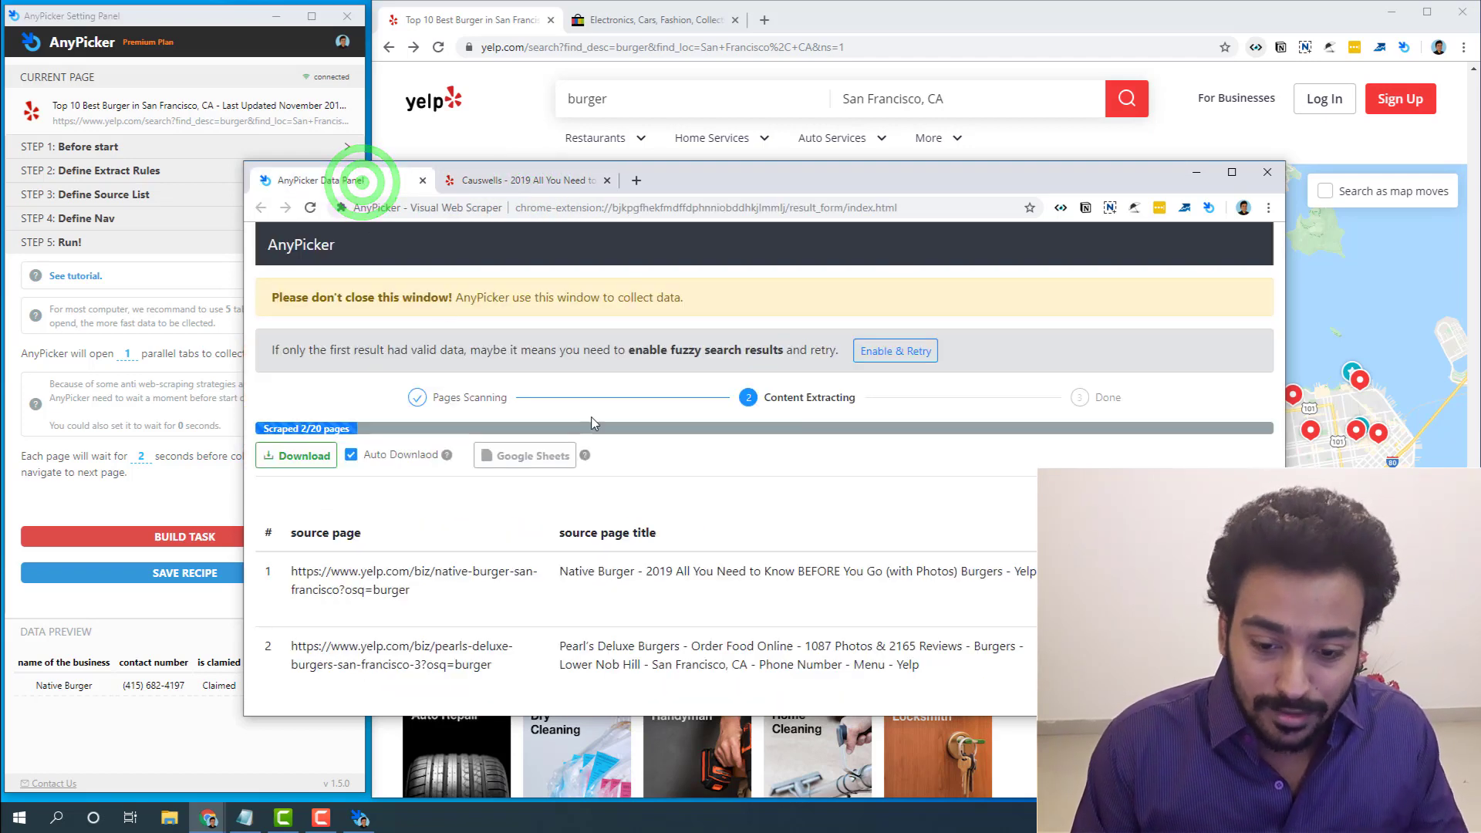
scroll(631, 442, "down", 1)
scroll(621, 486, "down", 1)
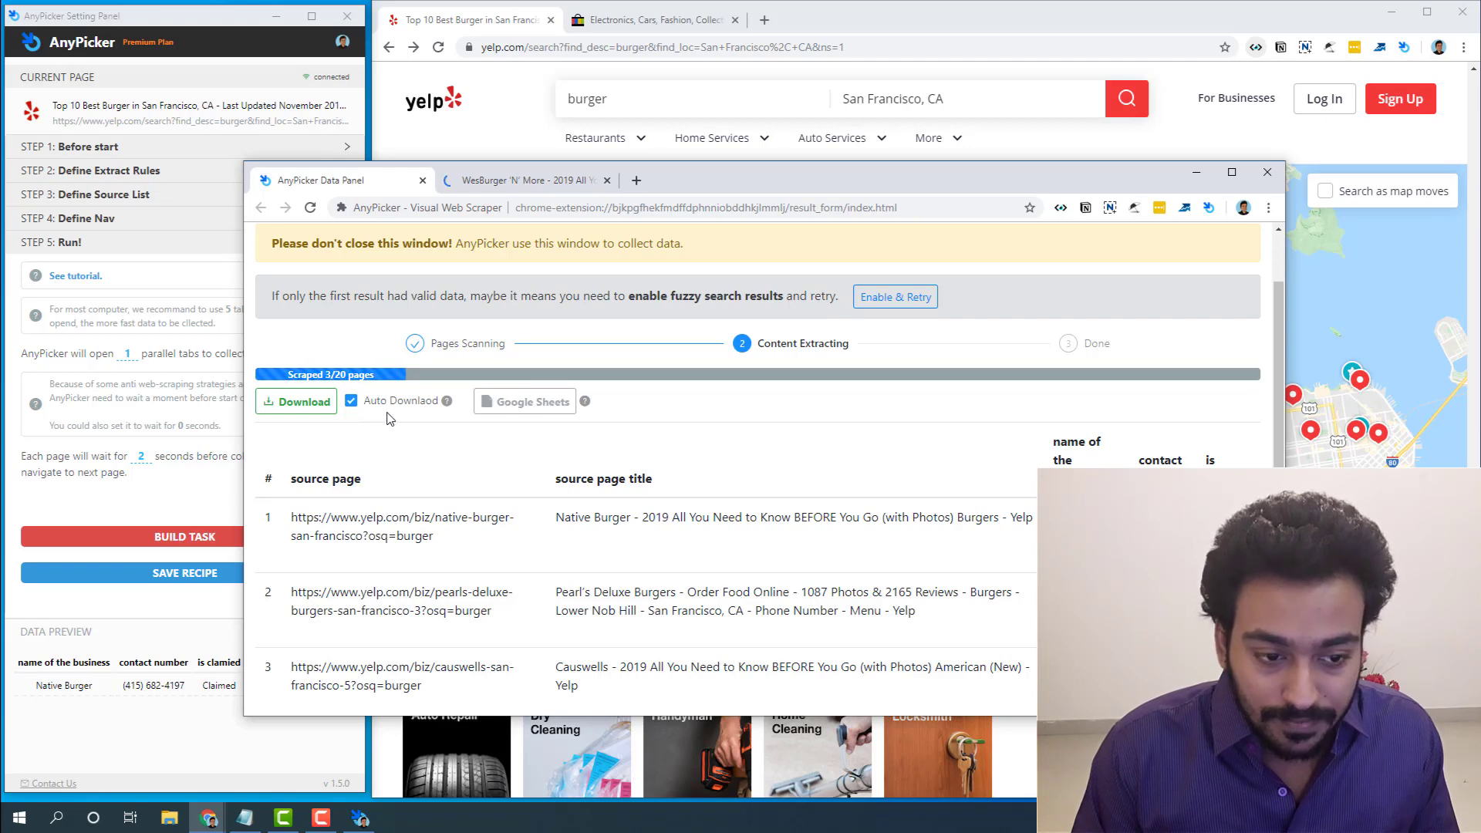
scroll(545, 307, "up", 1)
left_click(607, 179)
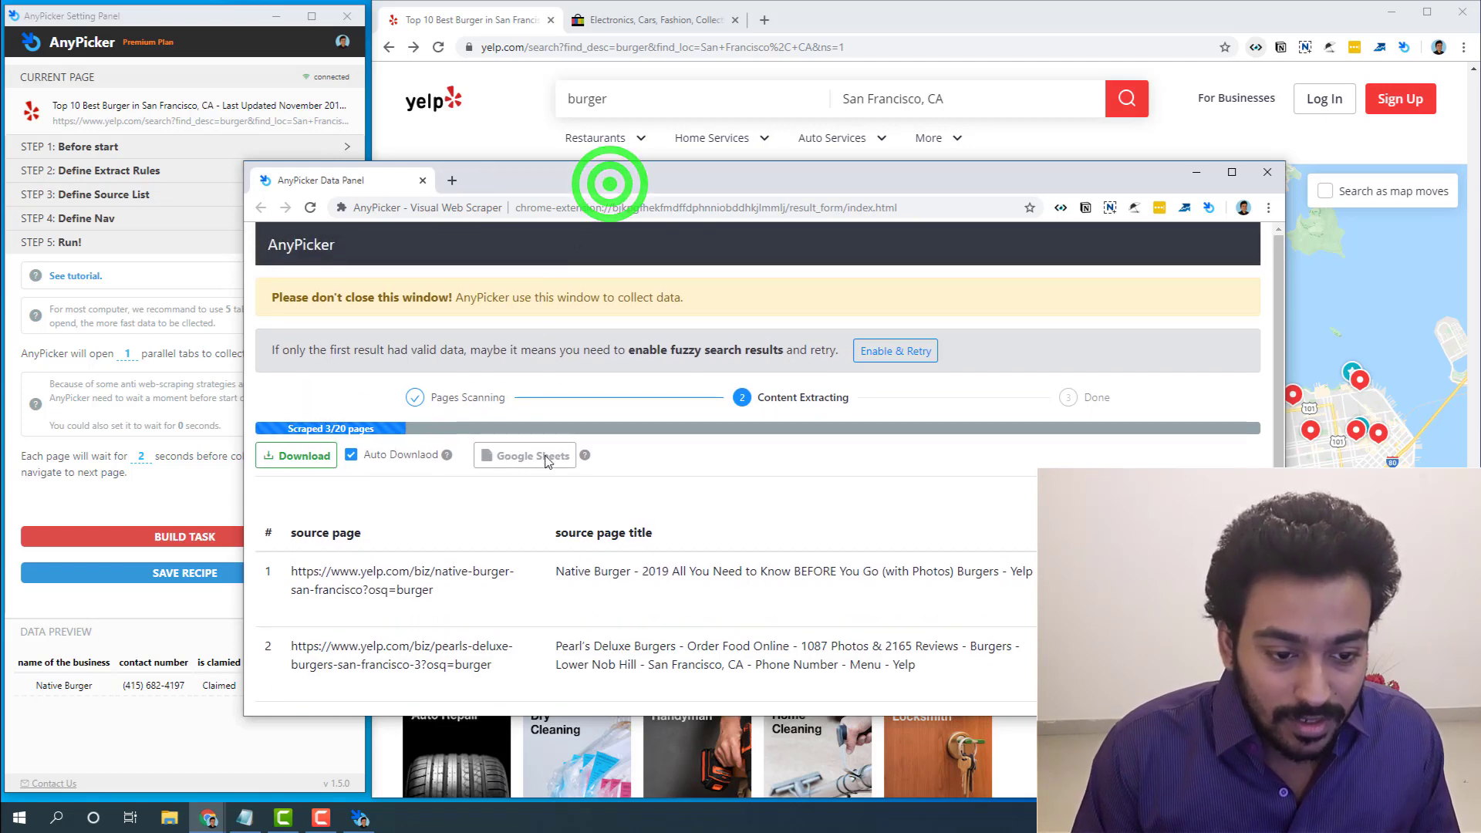
Download the collected Yelp data as a CSV file, view it in Excel and close the workbook.
scroll(565, 449, "down", 1)
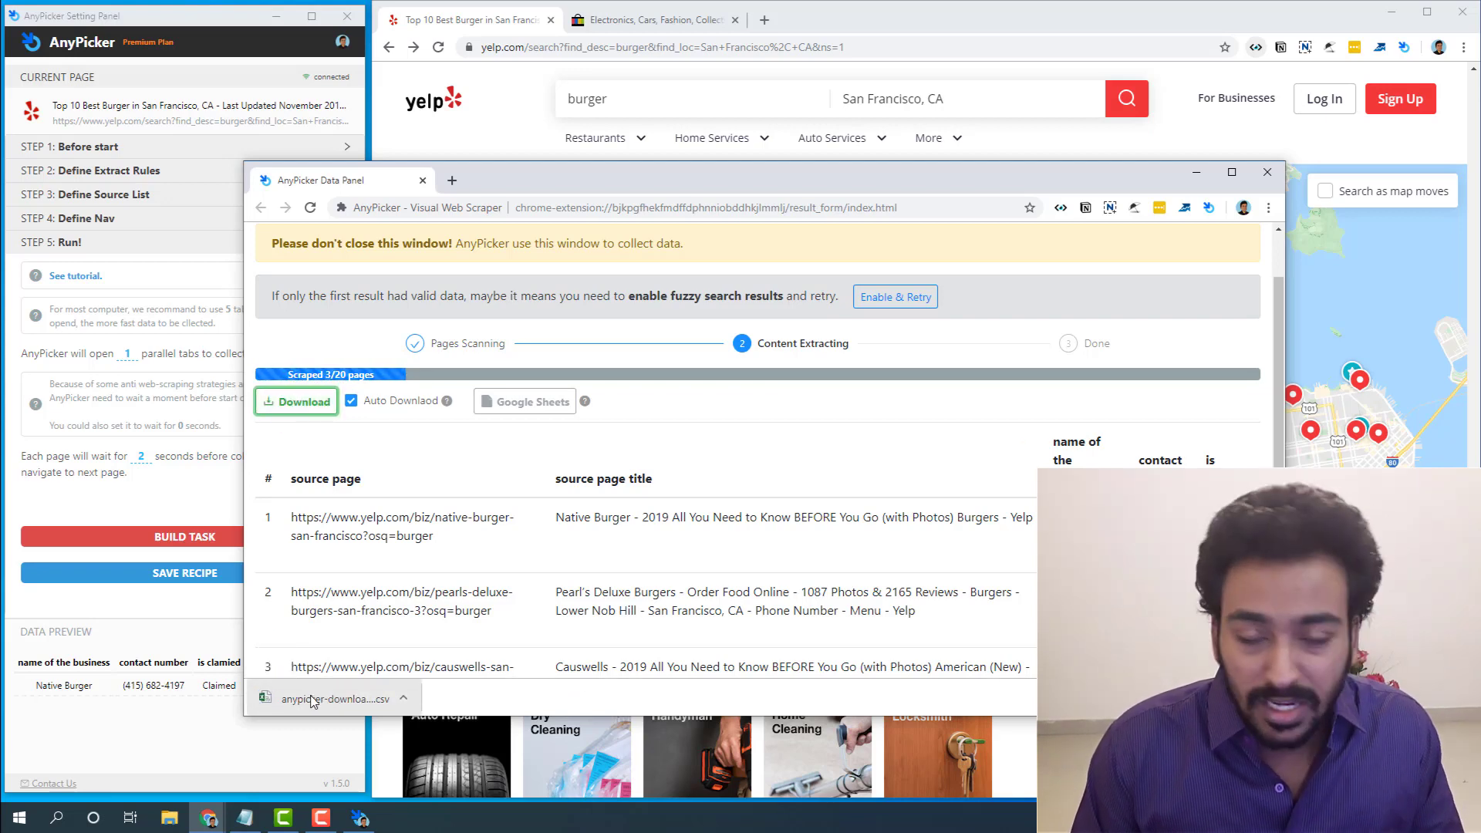
left_click(312, 700)
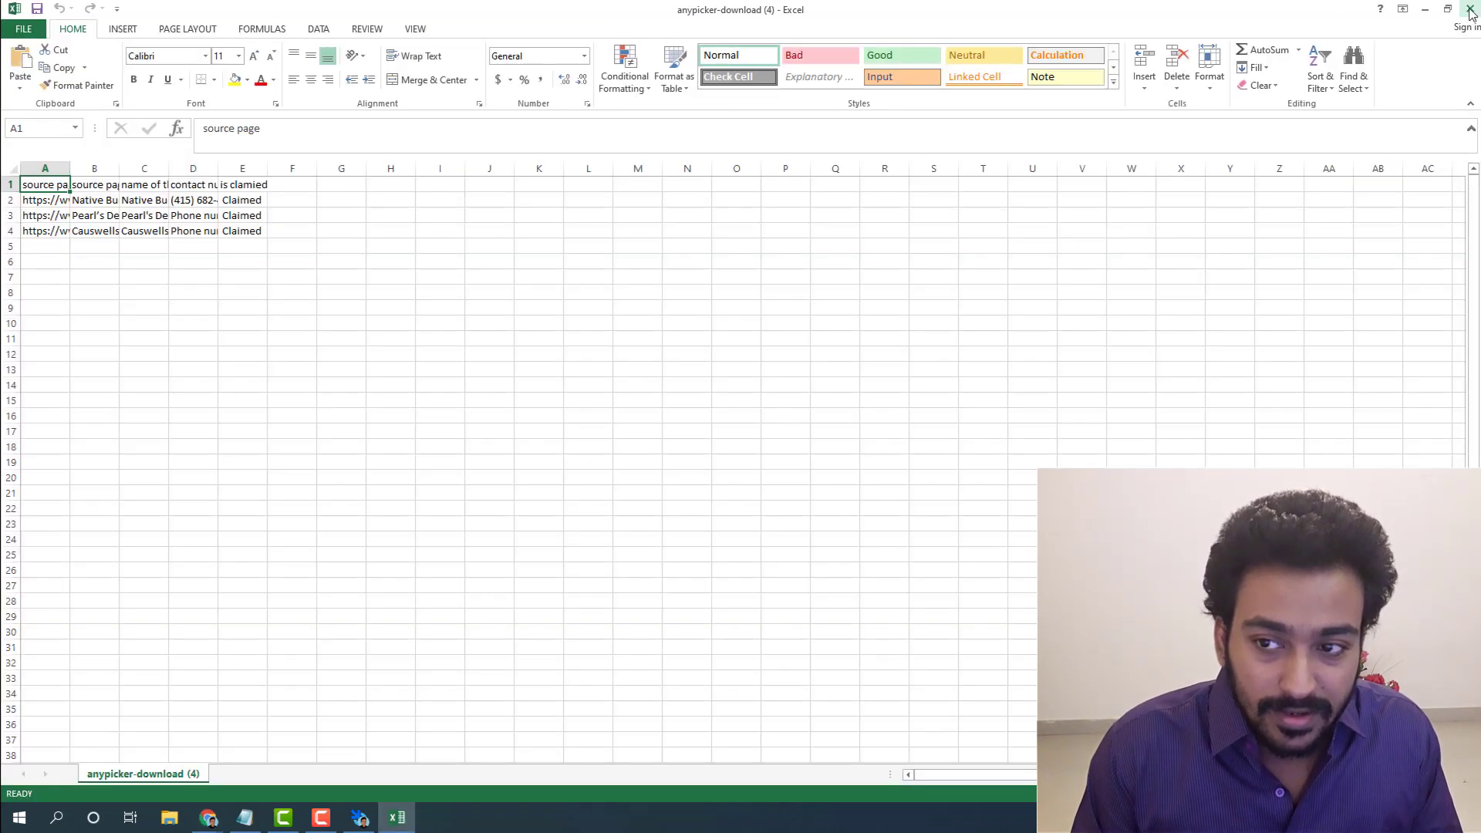
left_click(1472, 9)
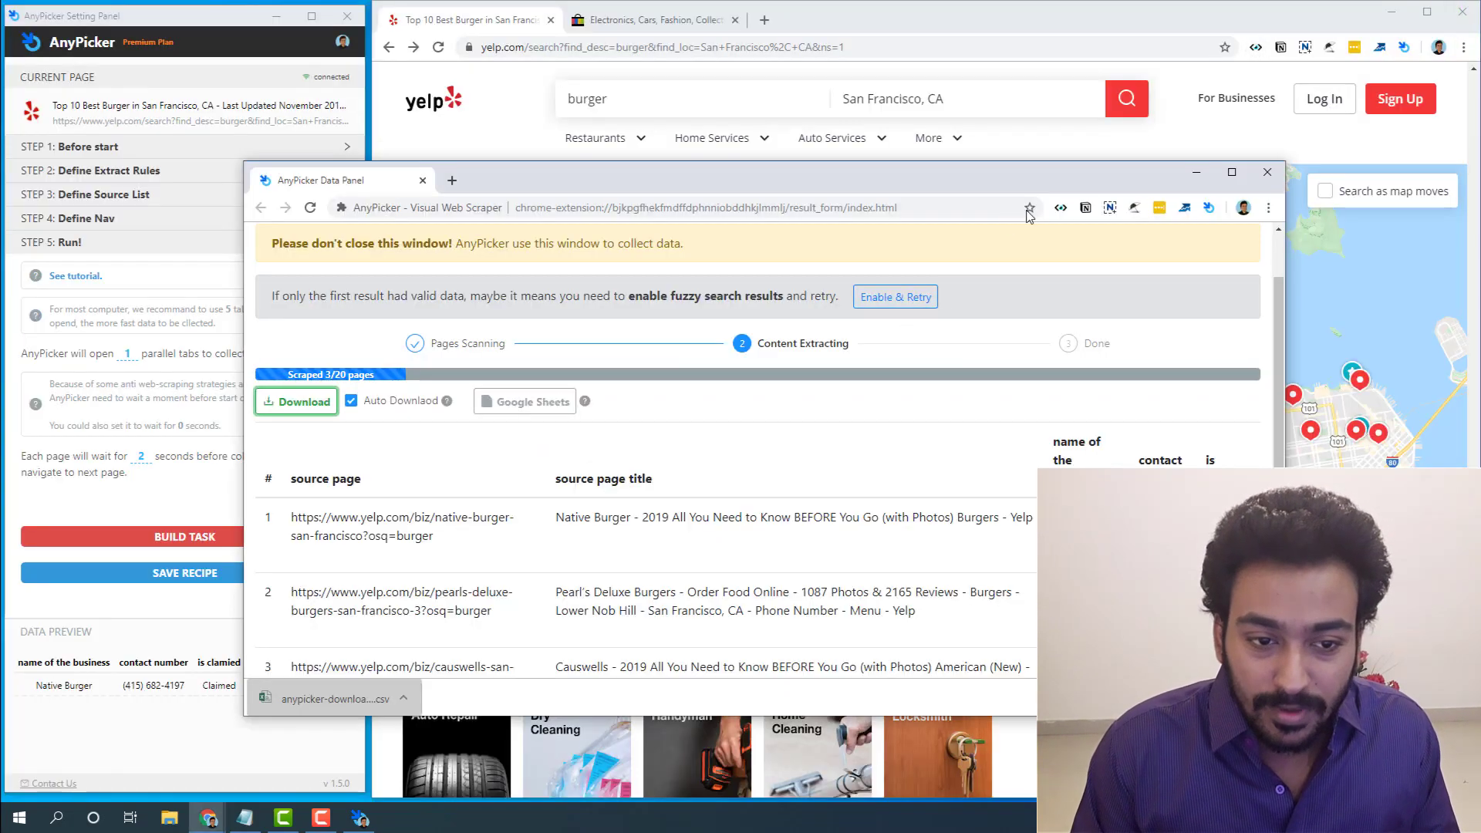
Close the data panel, the AnyPicker settings and the Yelp results, and maximize the browser on the eBay home page.
left_click(1268, 172)
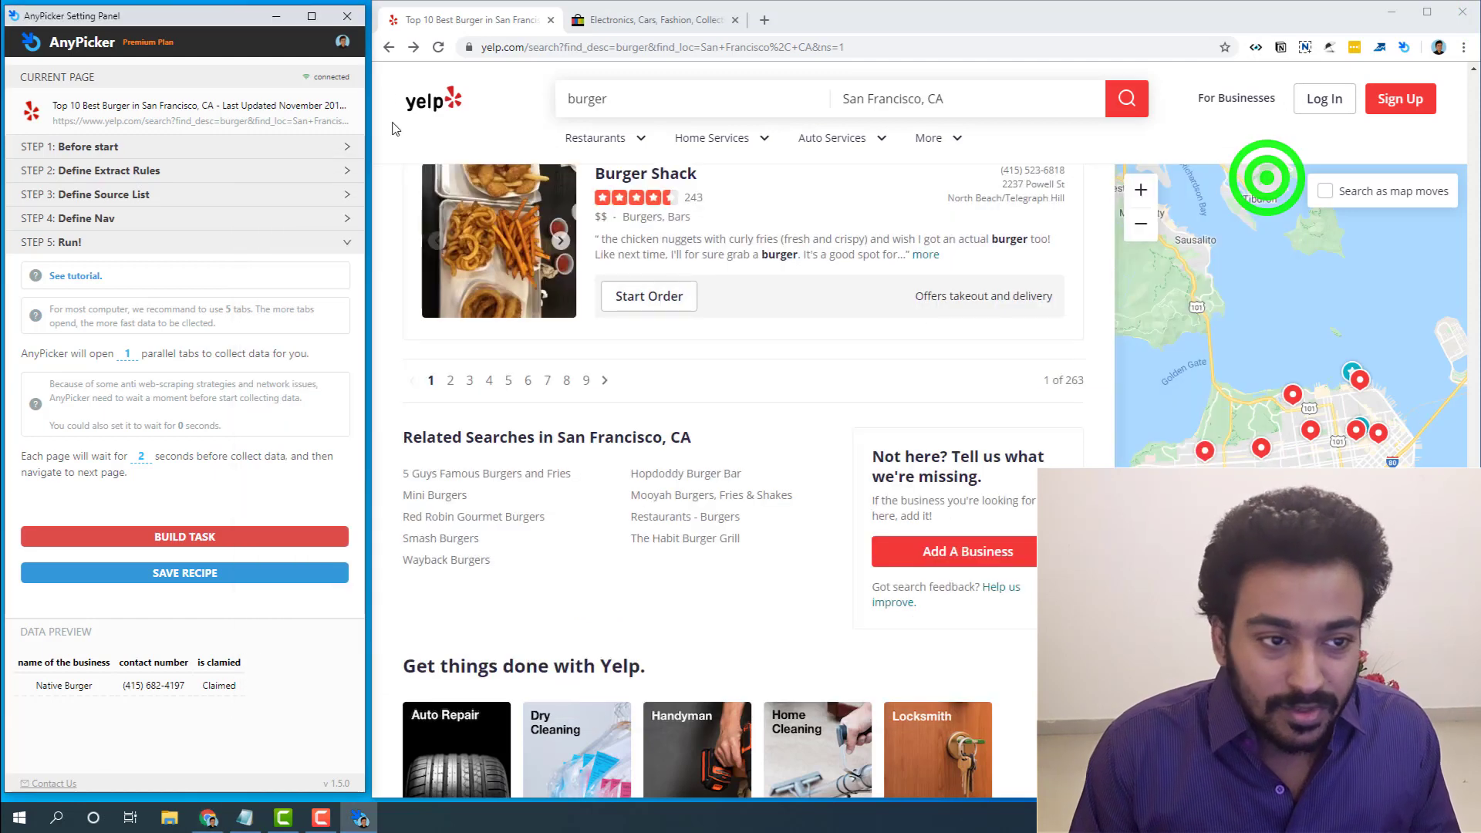
left_click(347, 16)
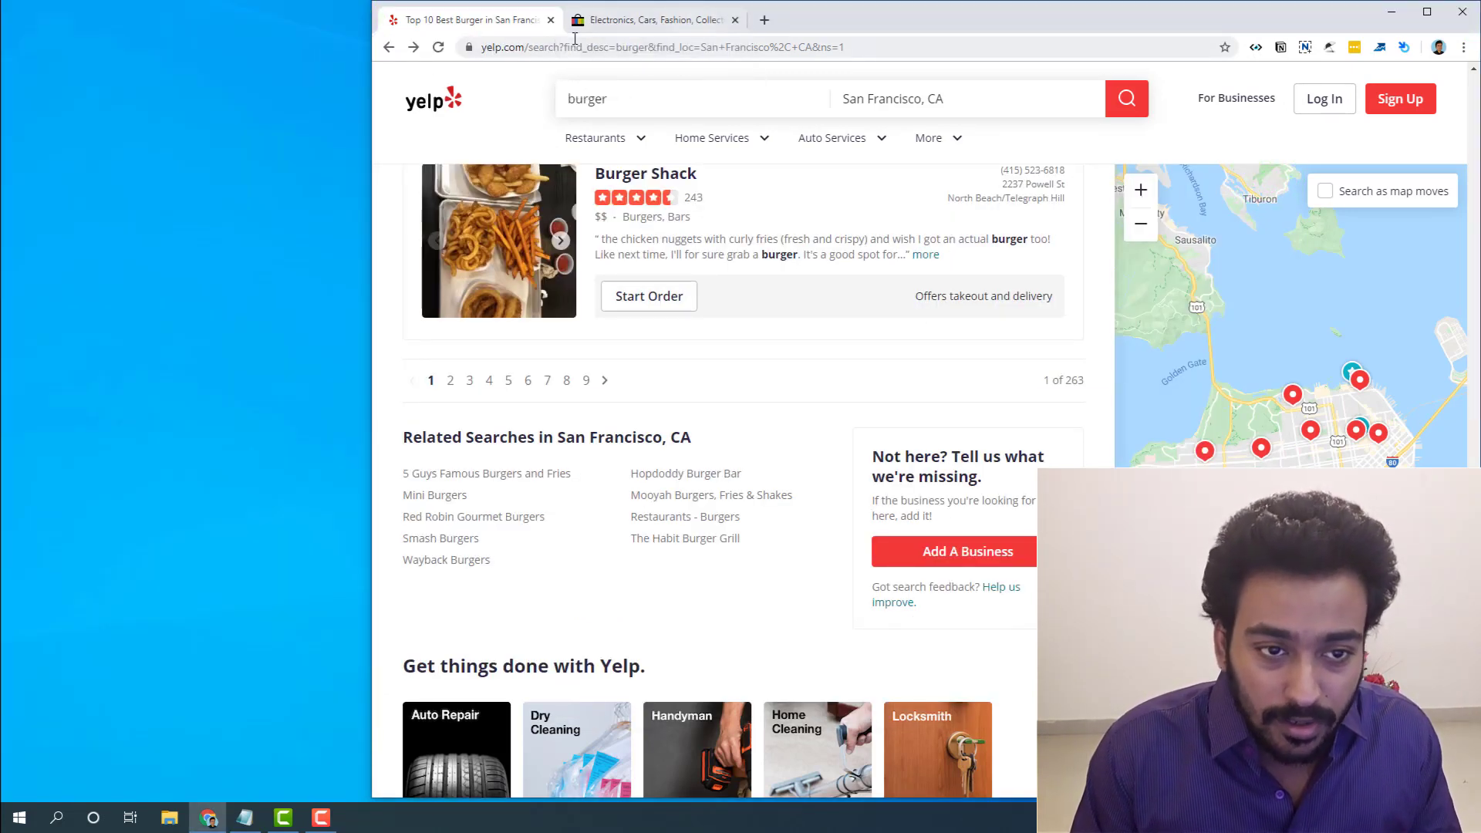
left_click(550, 20)
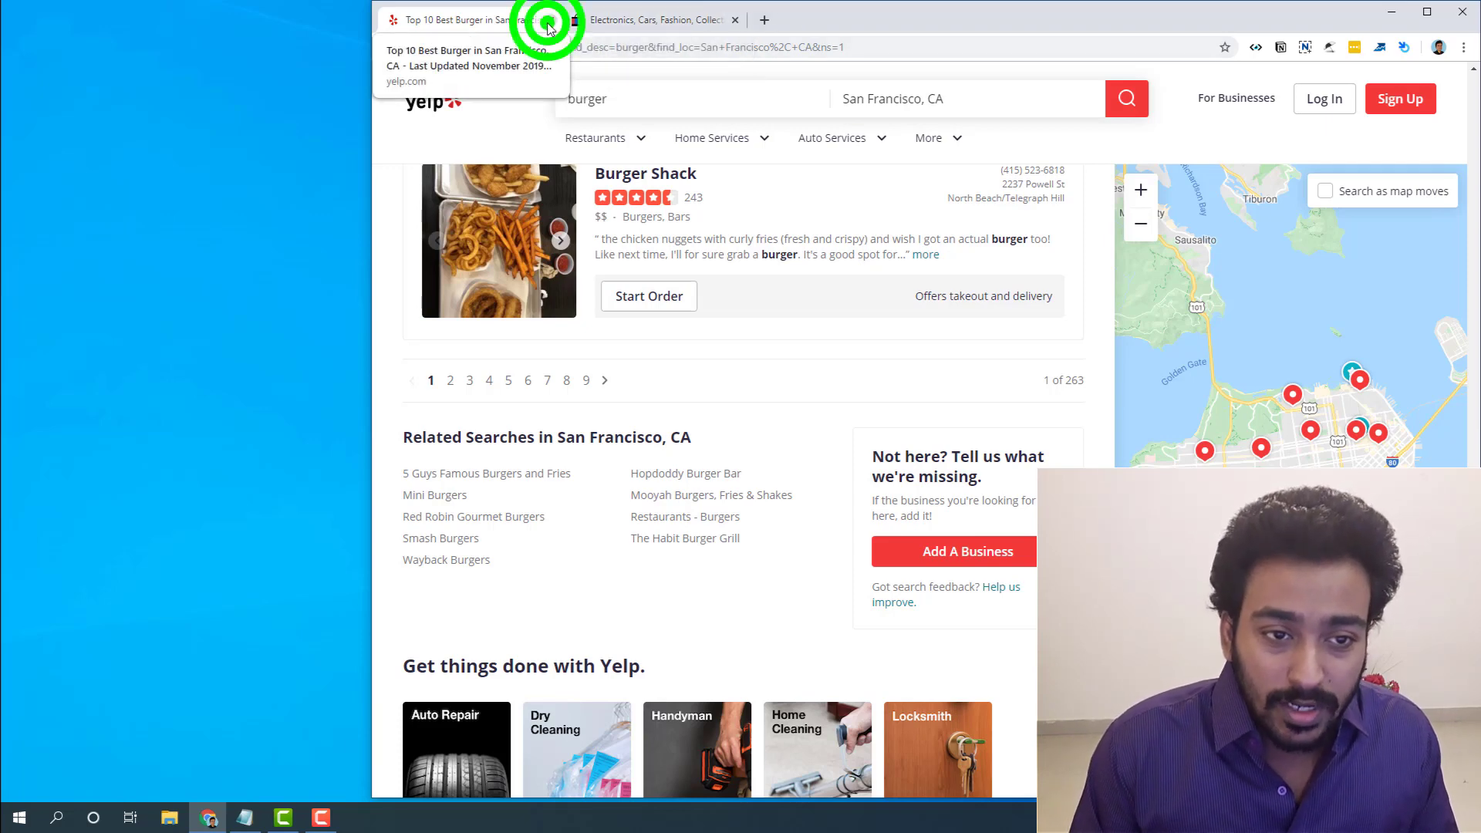
left_click(847, 23)
left_click(847, 23)
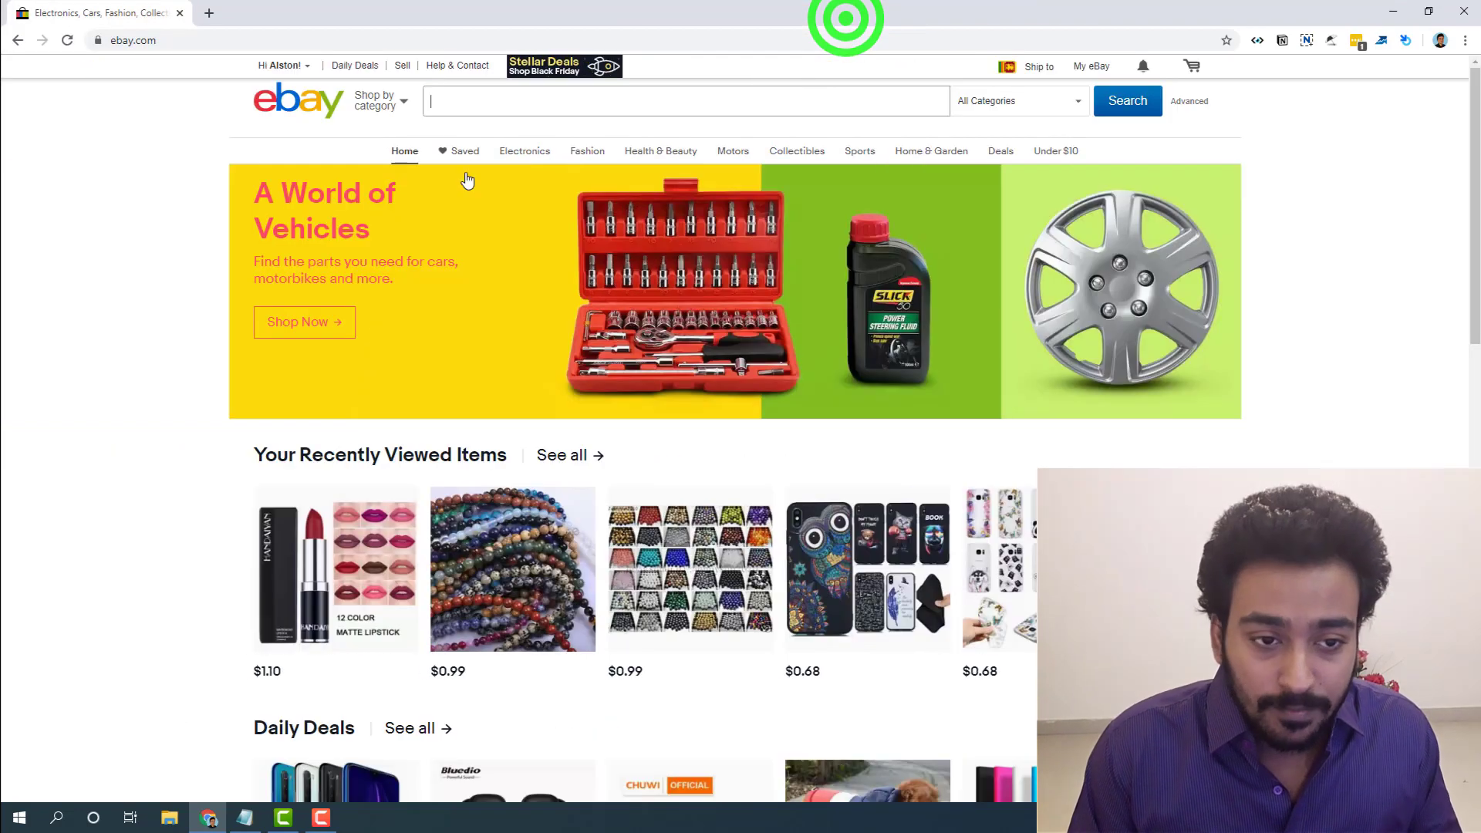
left_click(474, 105)
type("casino watch strap")
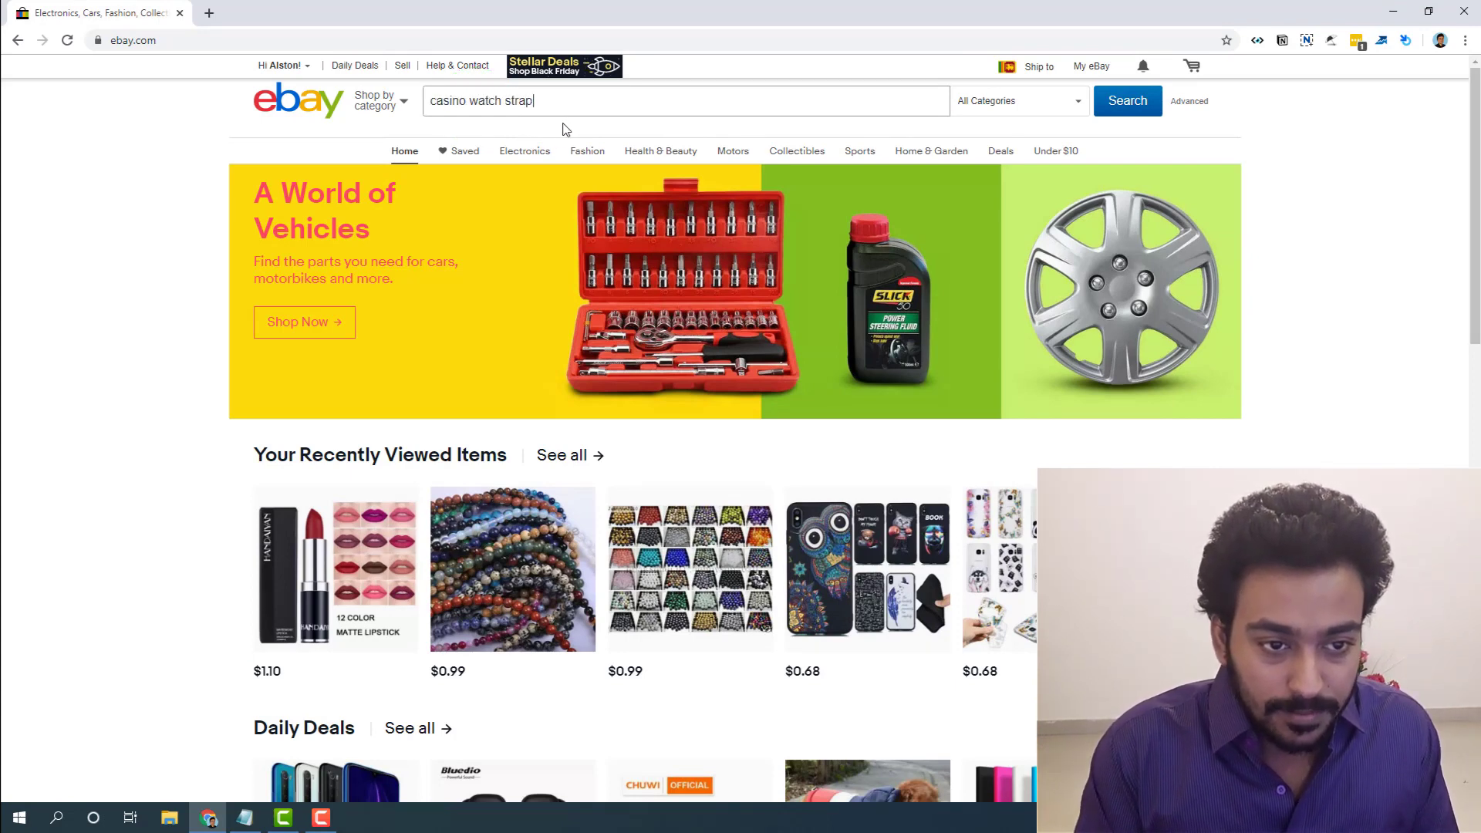
key("Return")
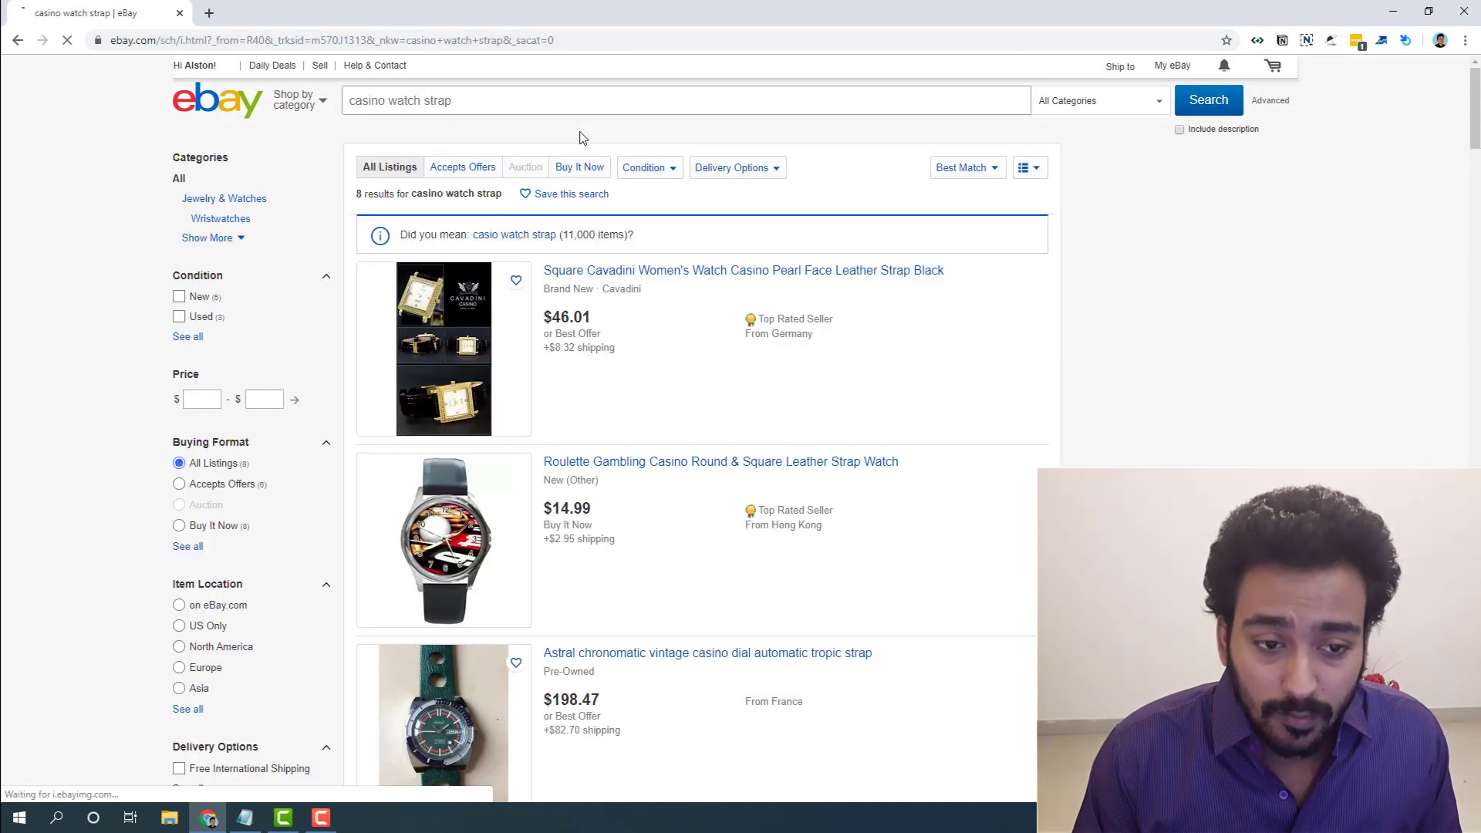
left_click(989, 322)
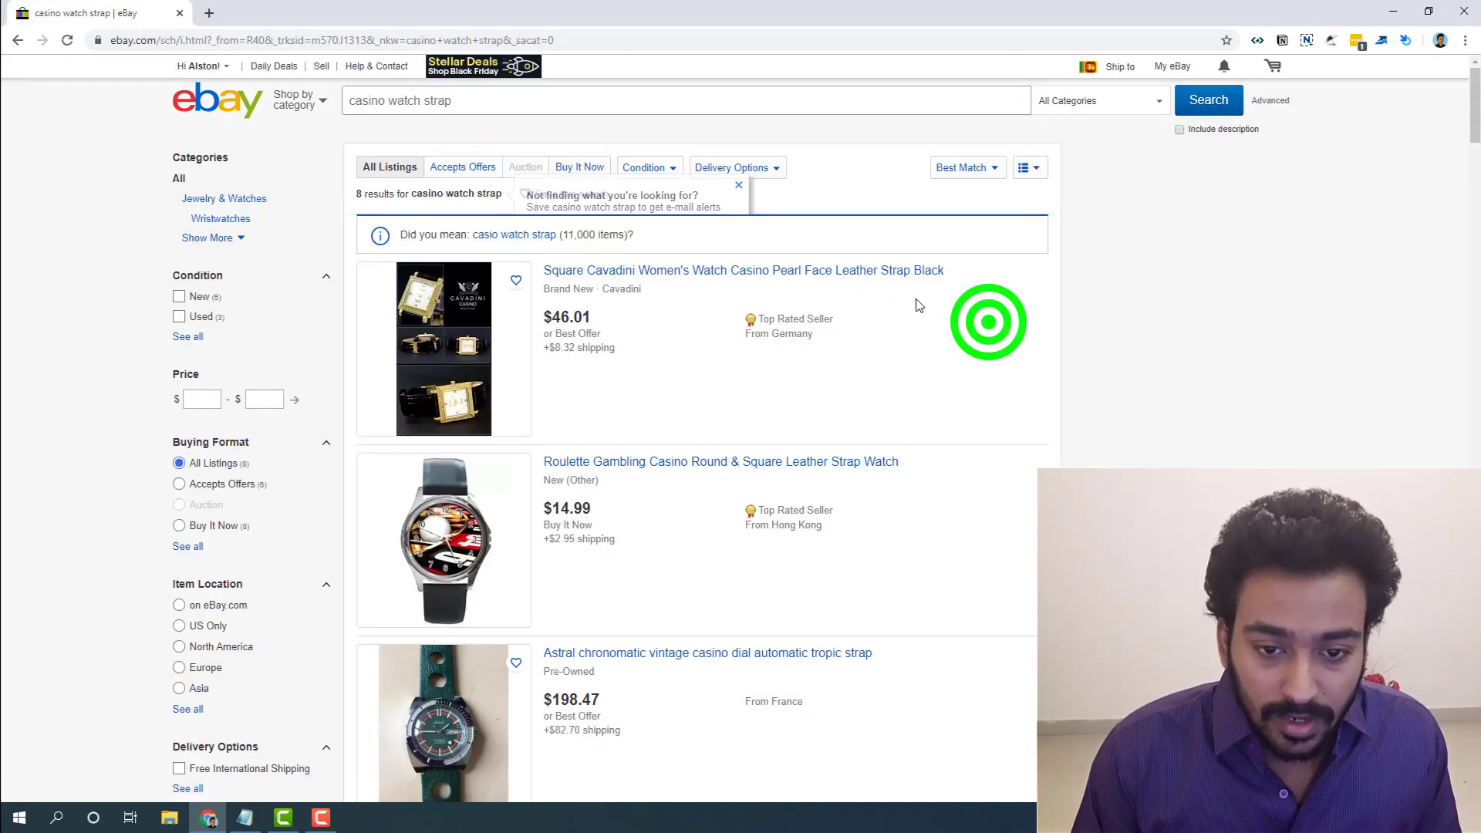
left_click(834, 271)
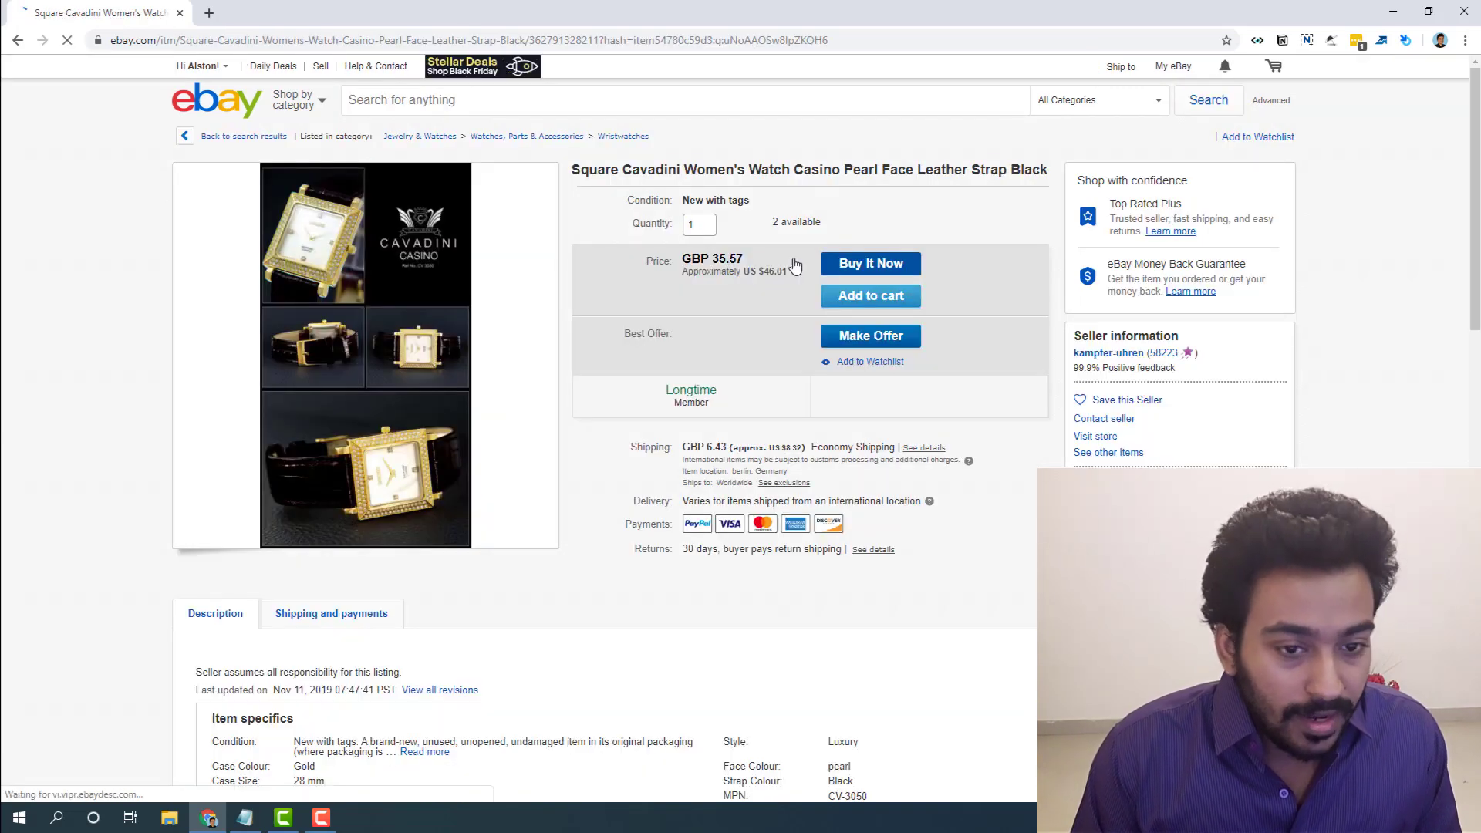
Launch AnyPicker on the watch listing, enlarge its settings window beside the page and start a new recipe.
left_click(1405, 44)
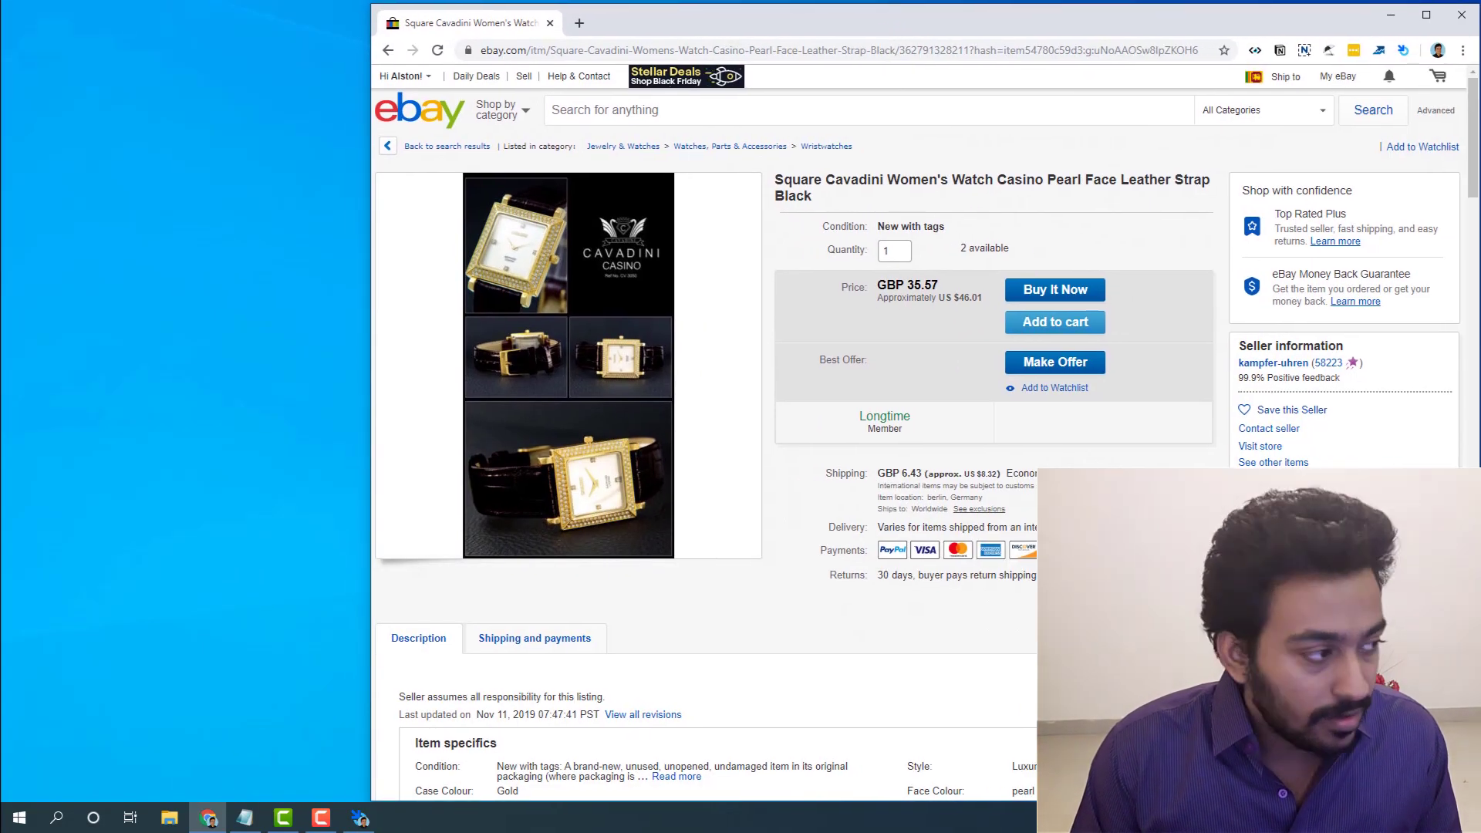
left_click(130, 18)
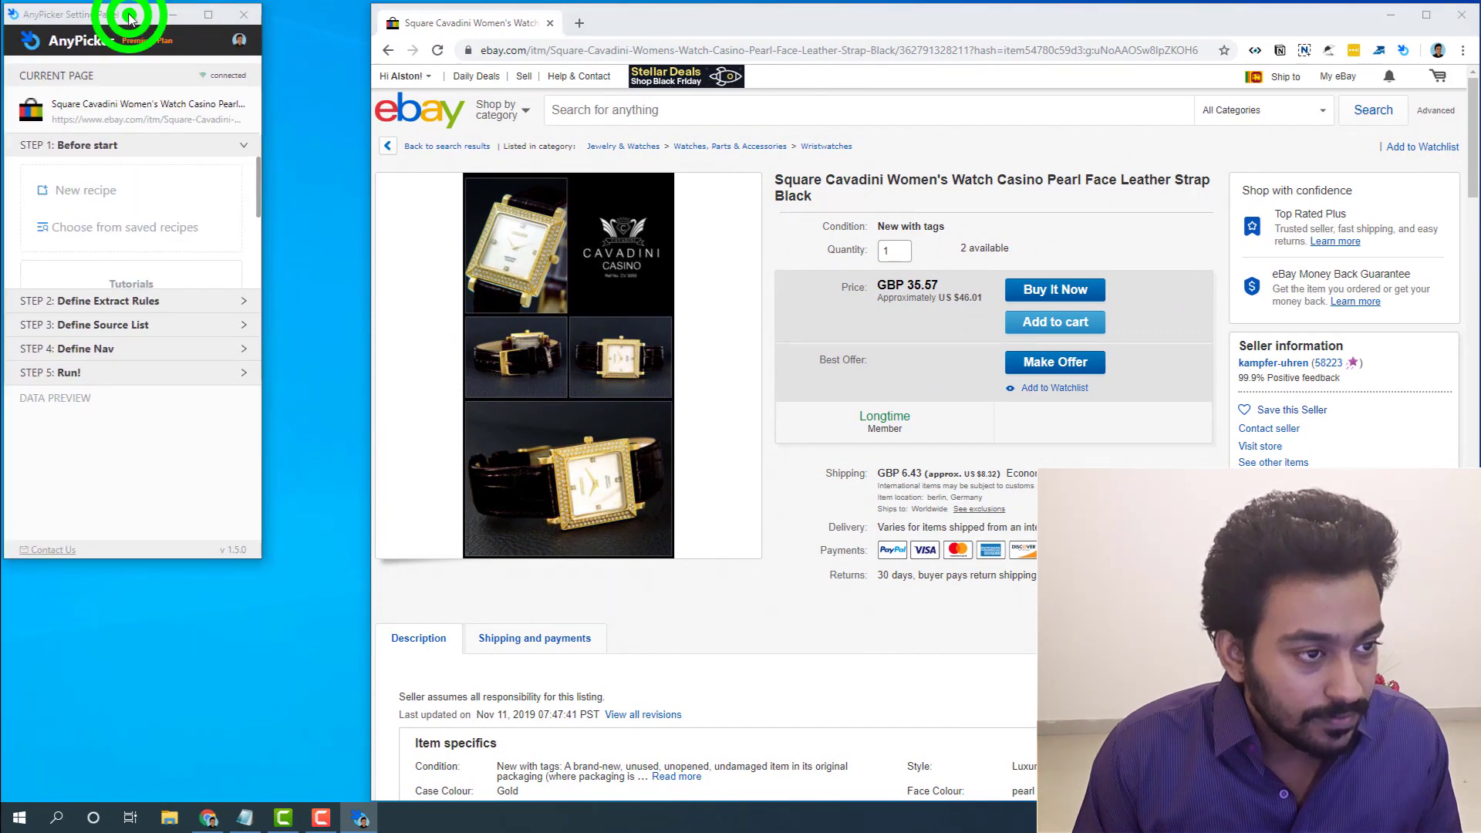
left_click_drag(260, 558, 368, 783)
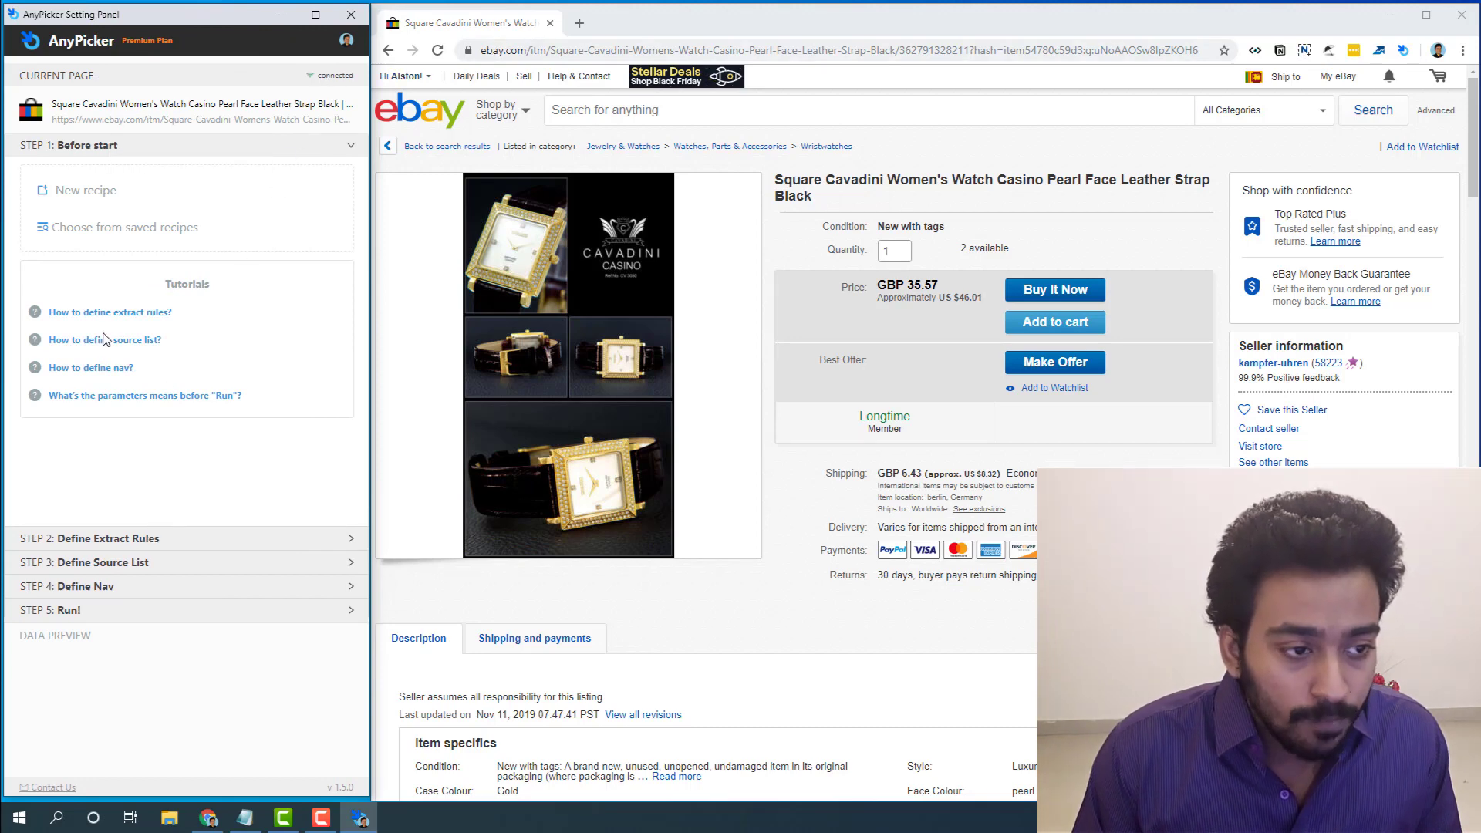
left_click(100, 190)
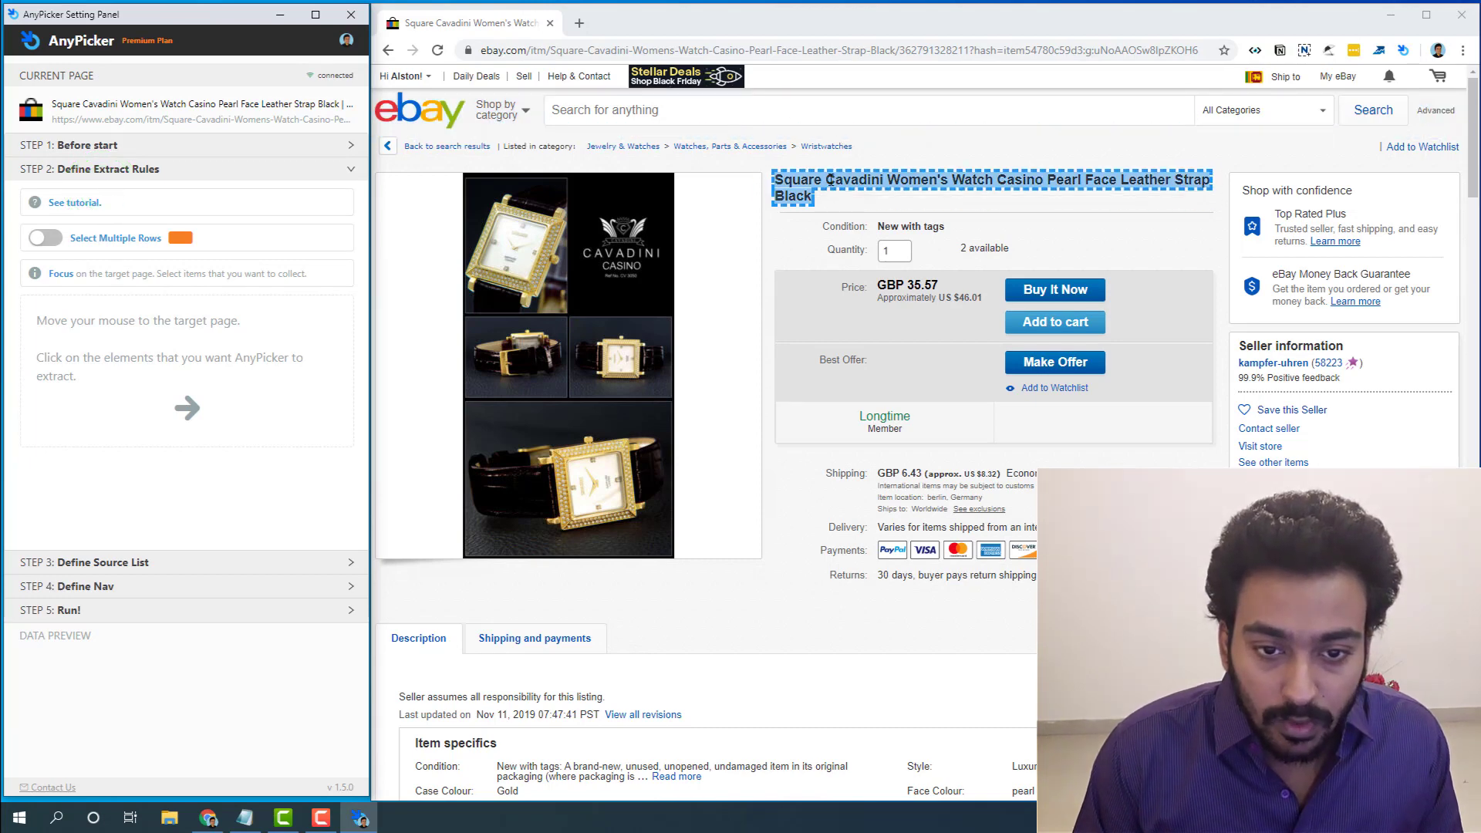
Add the listing's title, price and returns policy as extract fields, removing the extra "Details about" field.
left_click(830, 180)
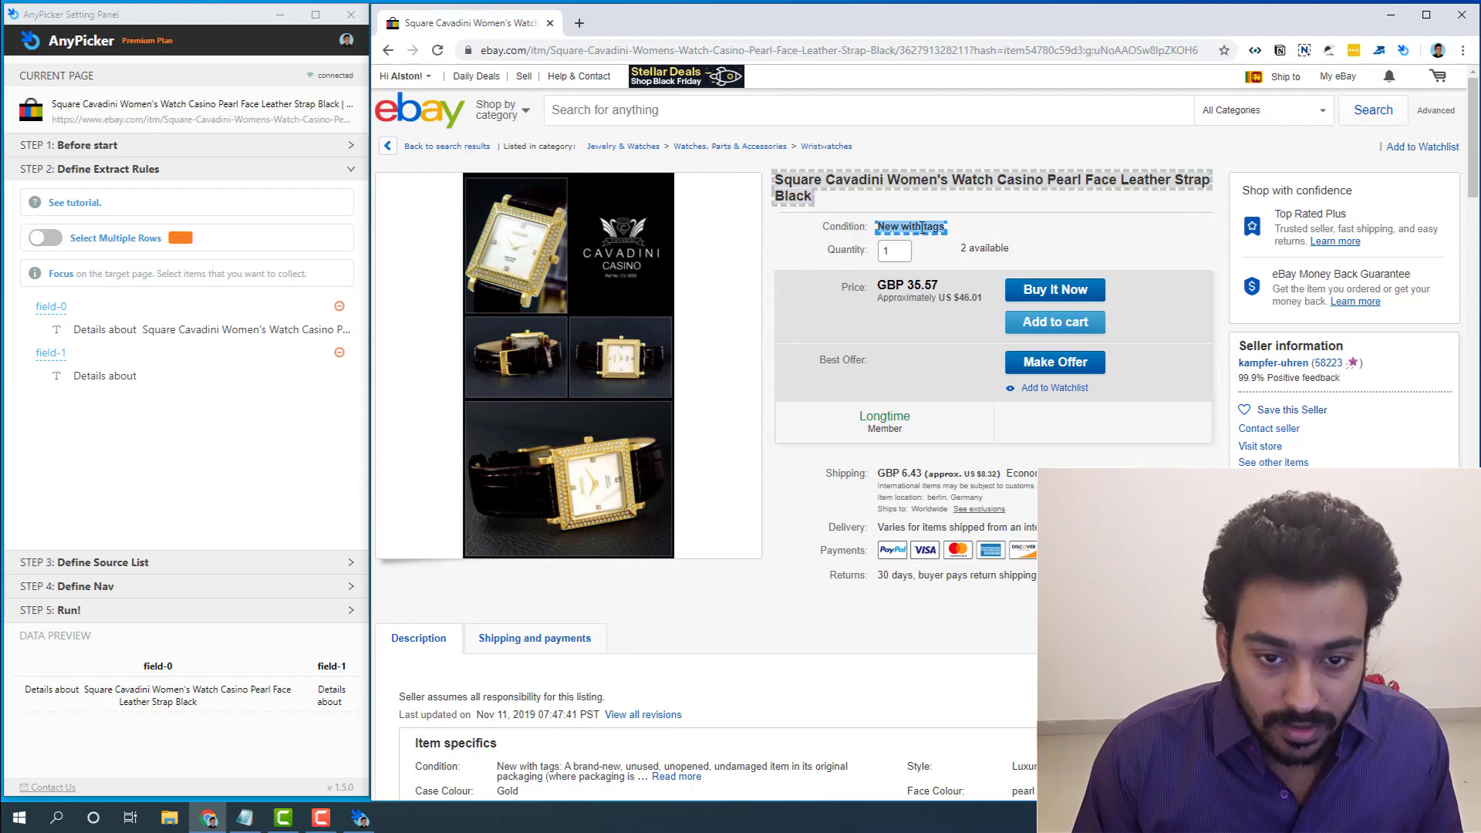
left_click(916, 285)
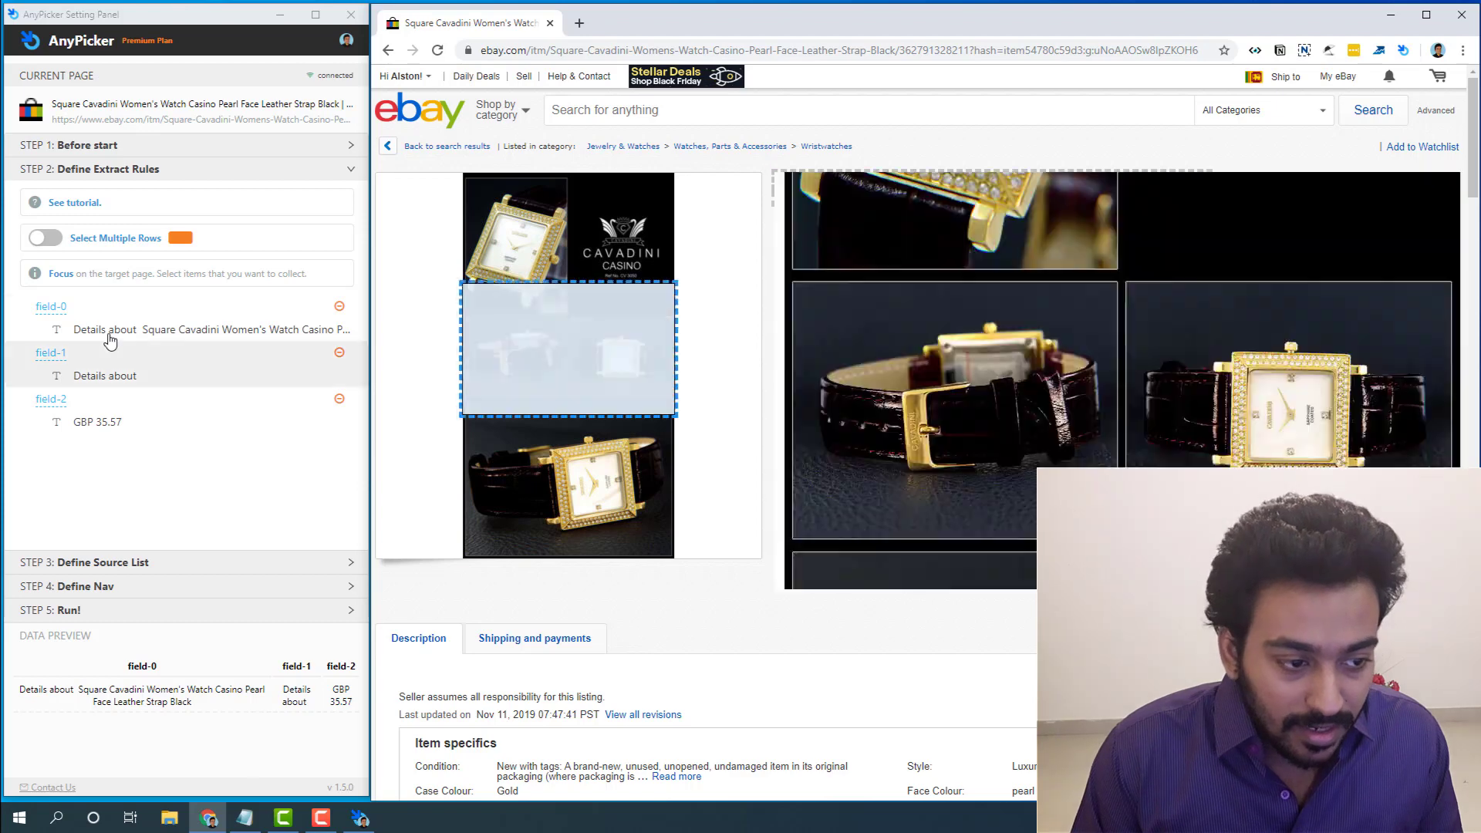
left_click(340, 354)
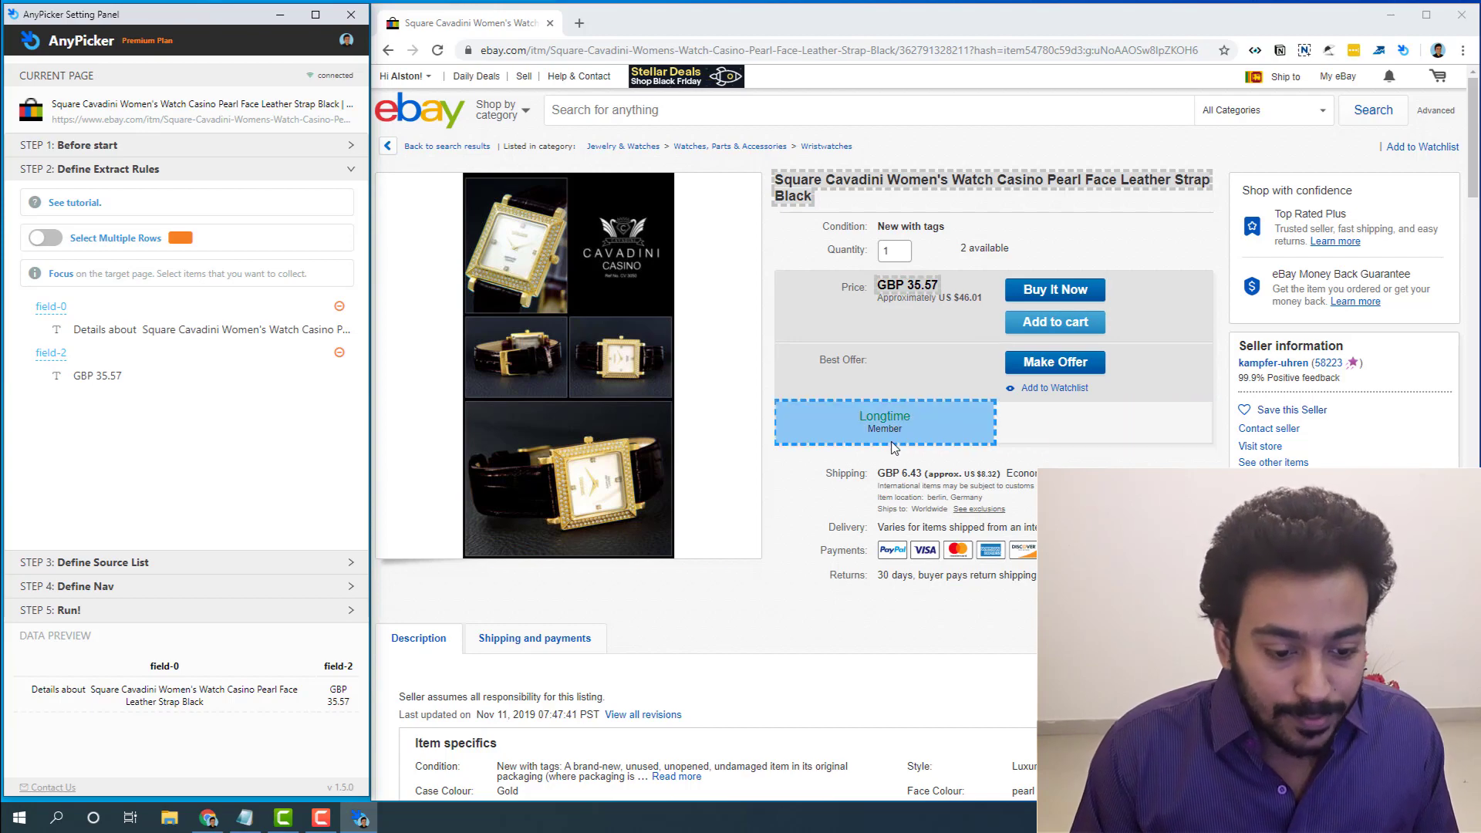
scroll(887, 444, "down", 6)
scroll(848, 432, "down", 3)
scroll(757, 420, "up", 10)
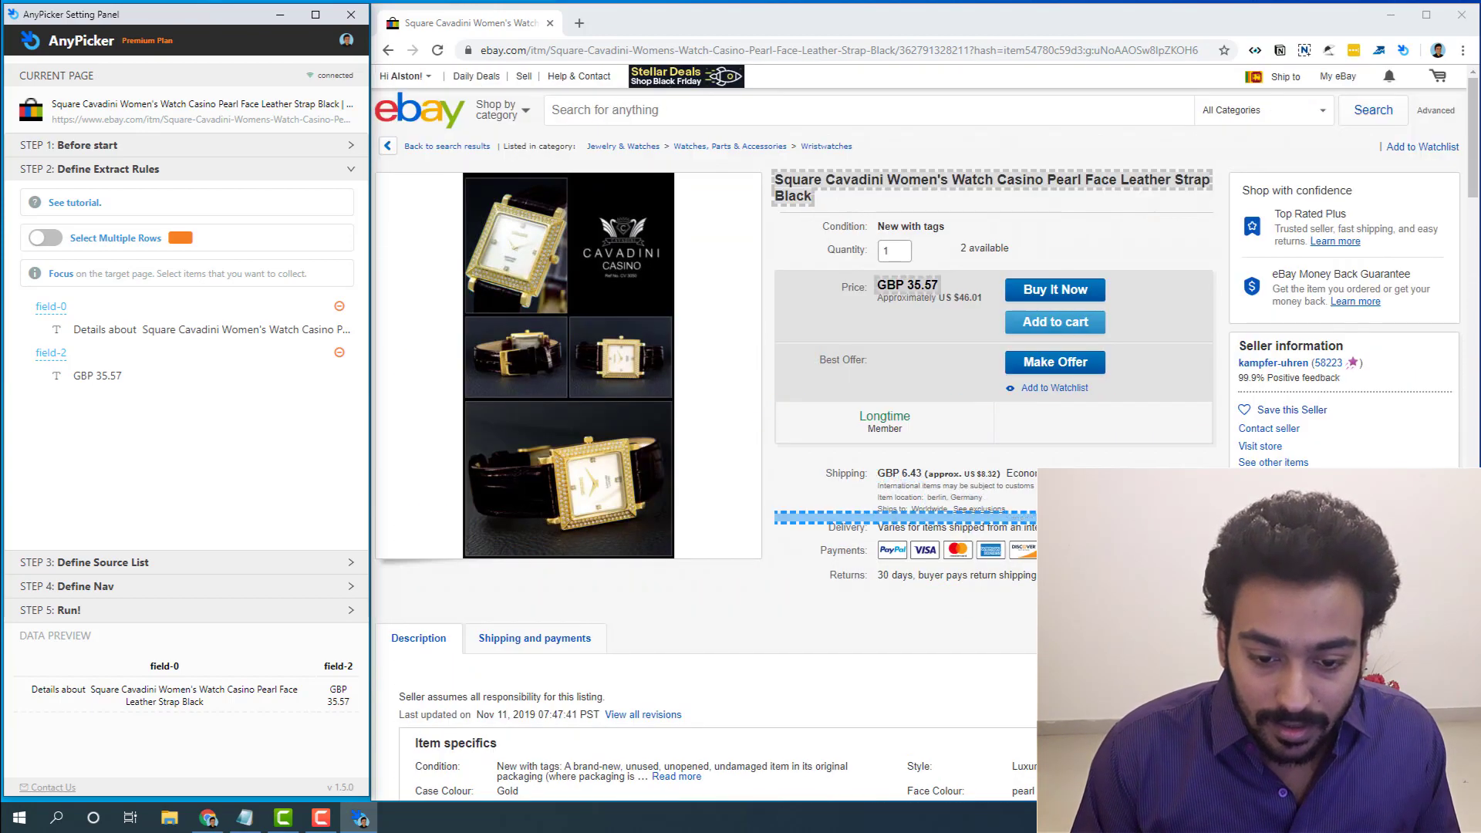
left_click(909, 571)
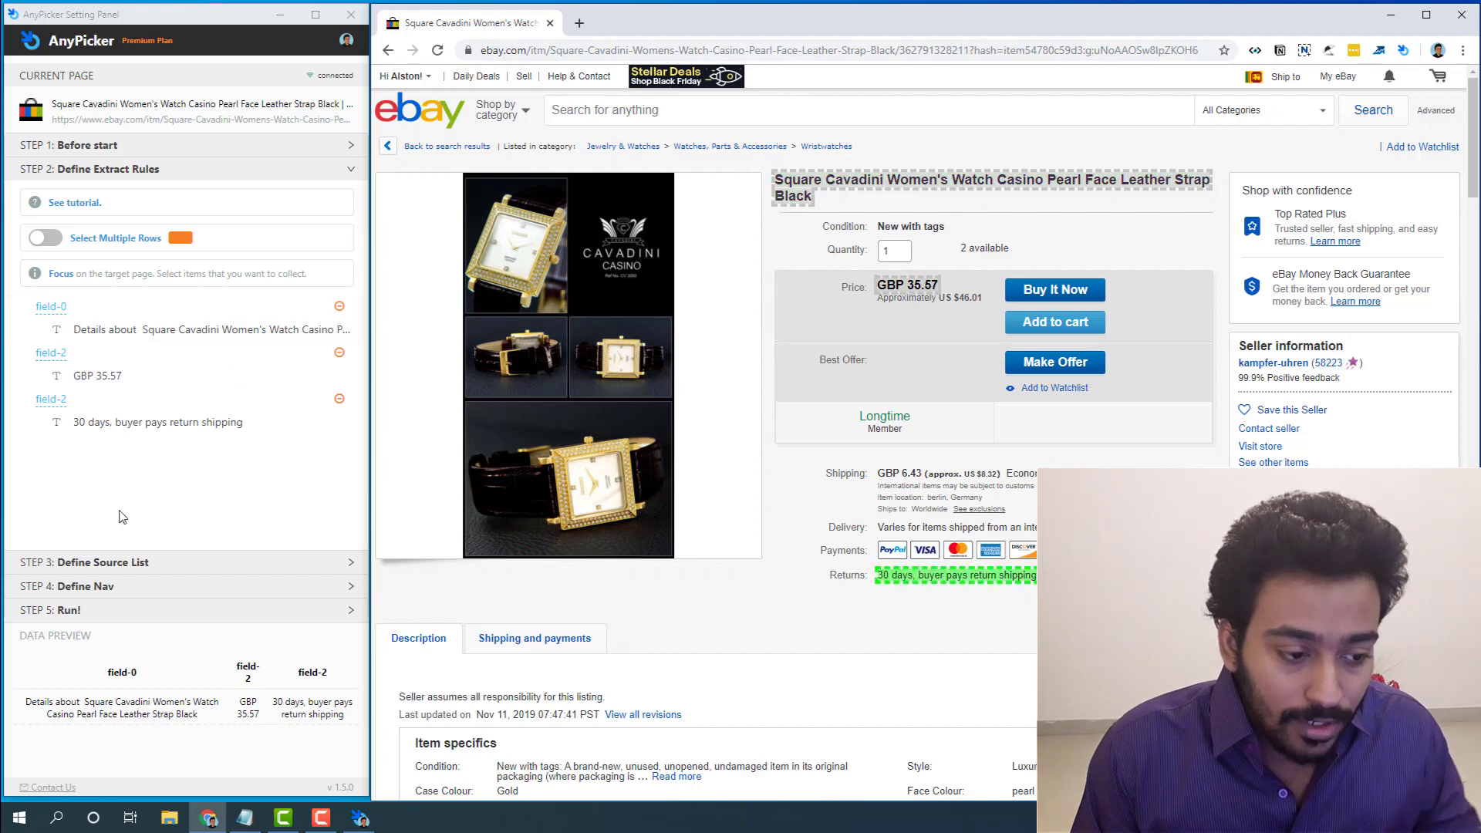
Define the source list from website links, using the link list suggestions on the previous eBay search results page.
left_click(112, 567)
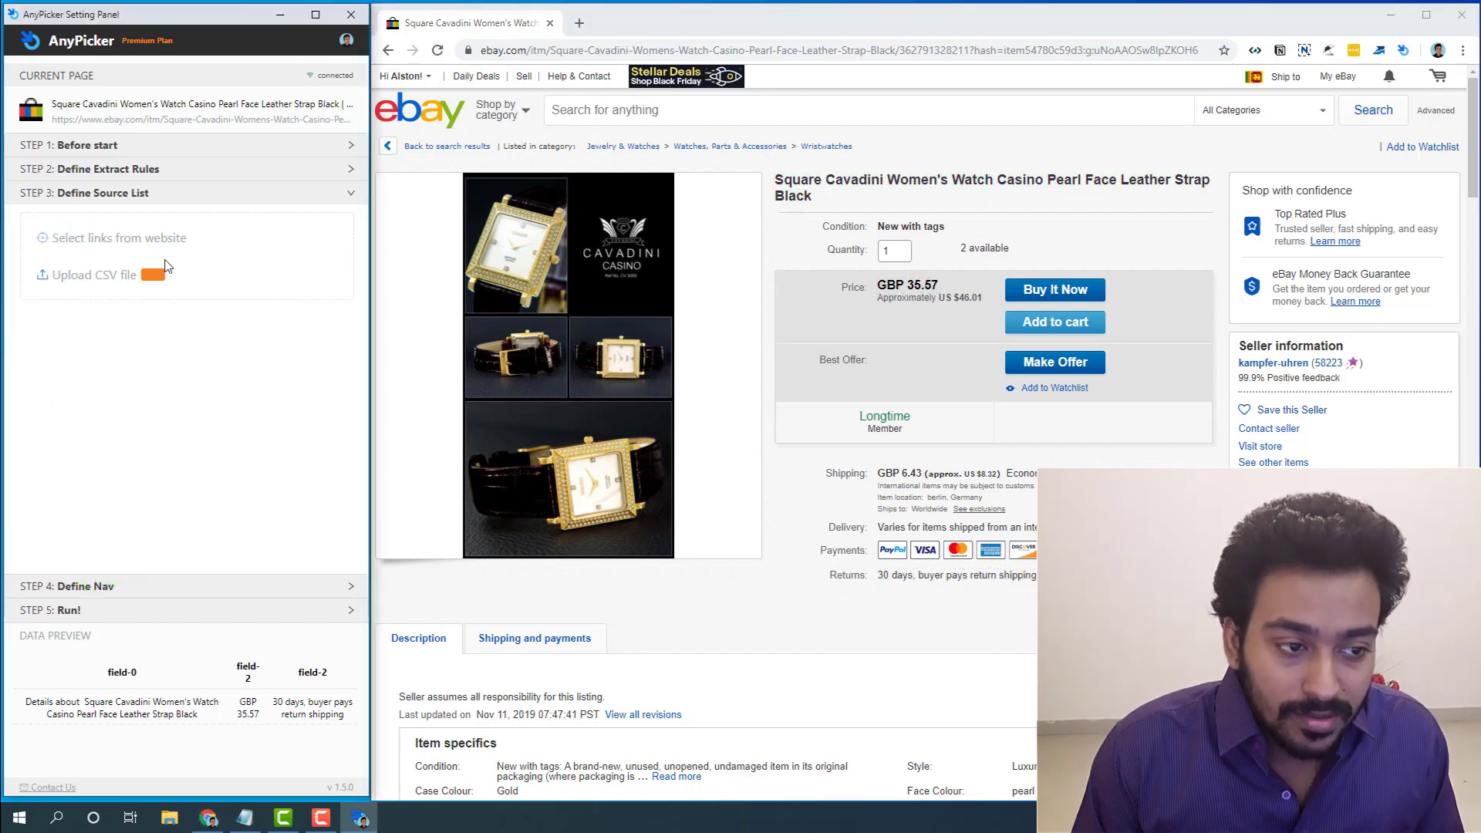
left_click(159, 247)
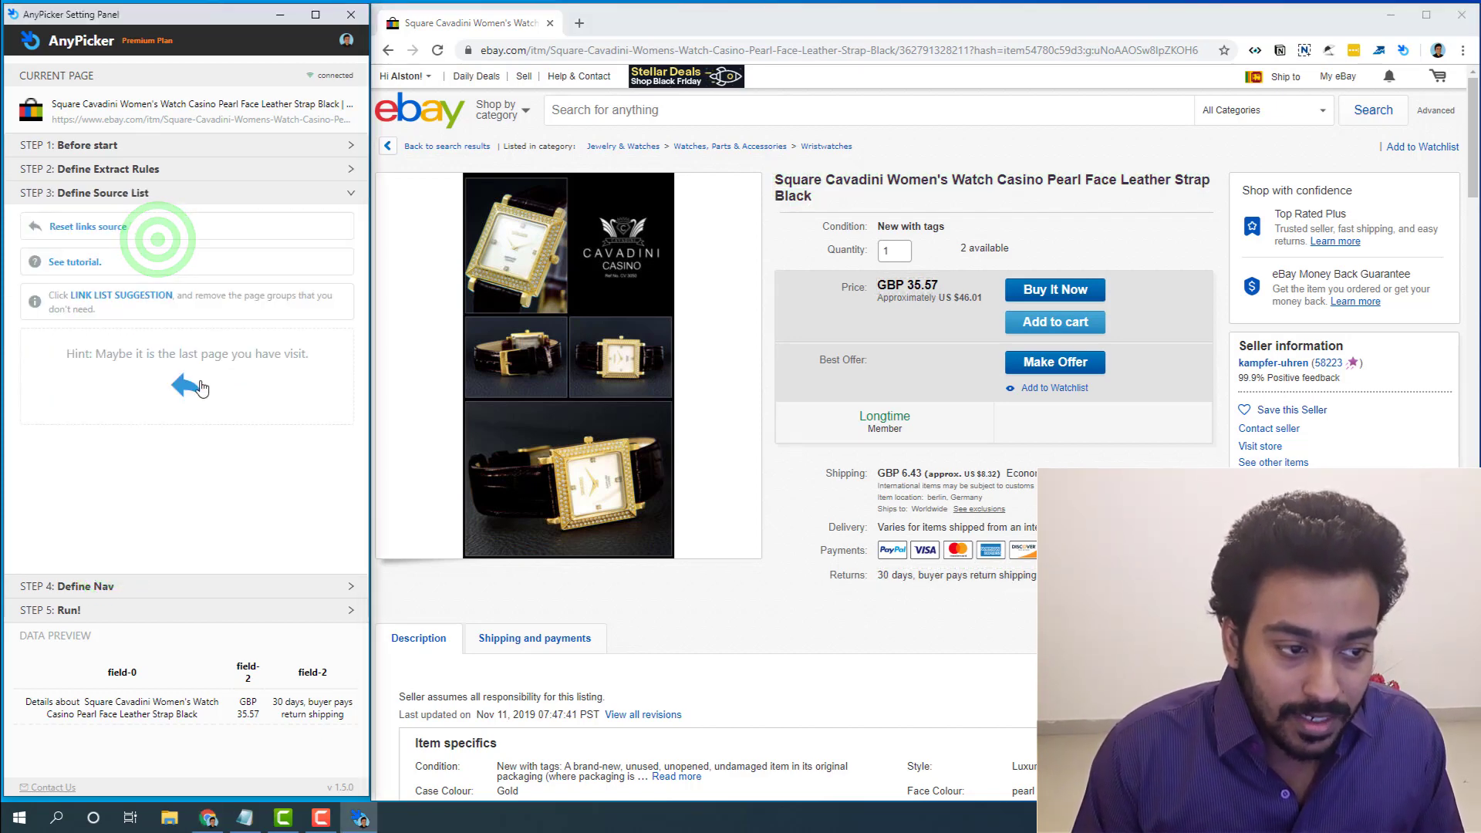
left_click(180, 392)
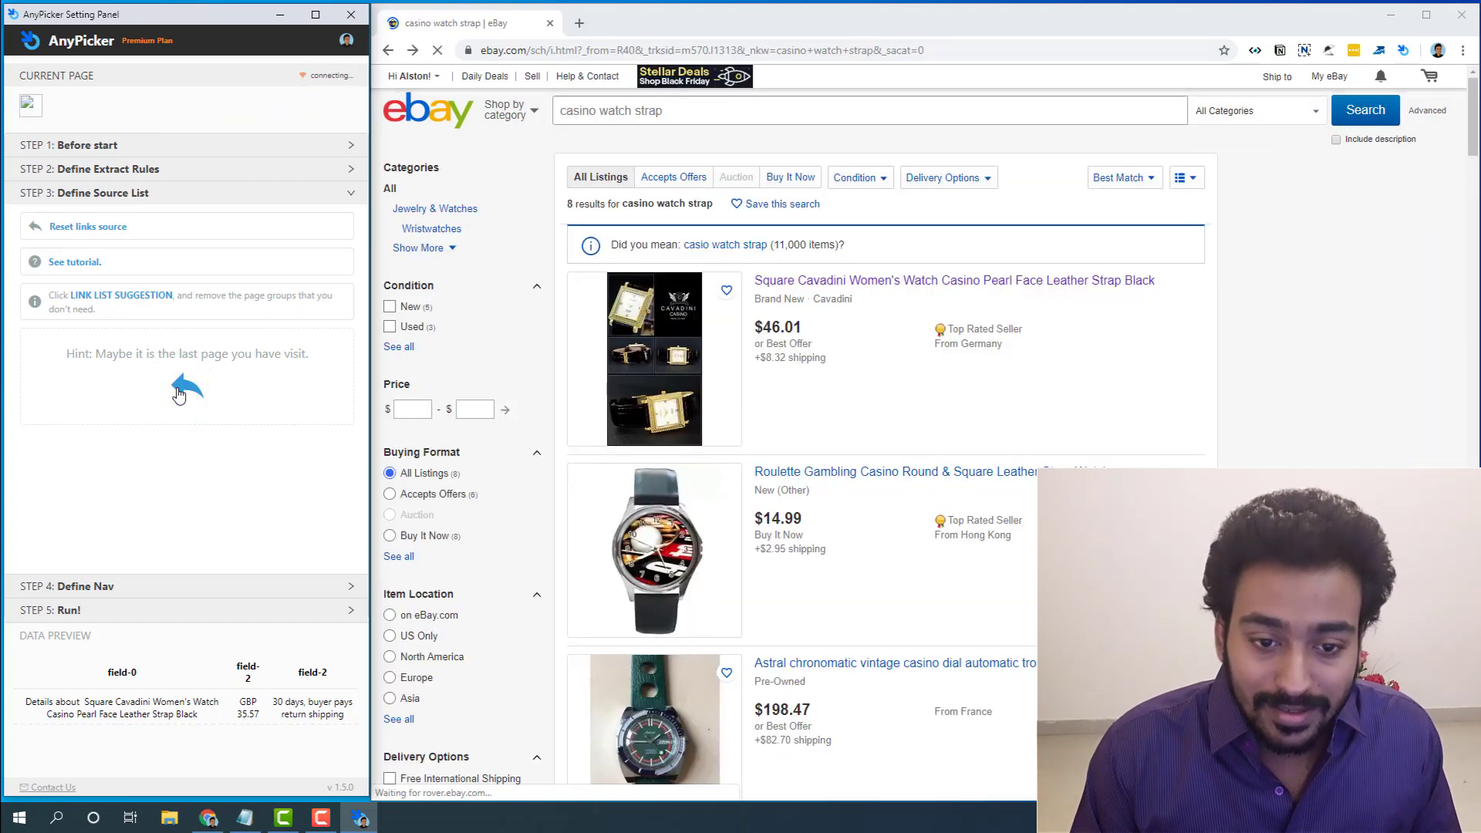
left_click(145, 297)
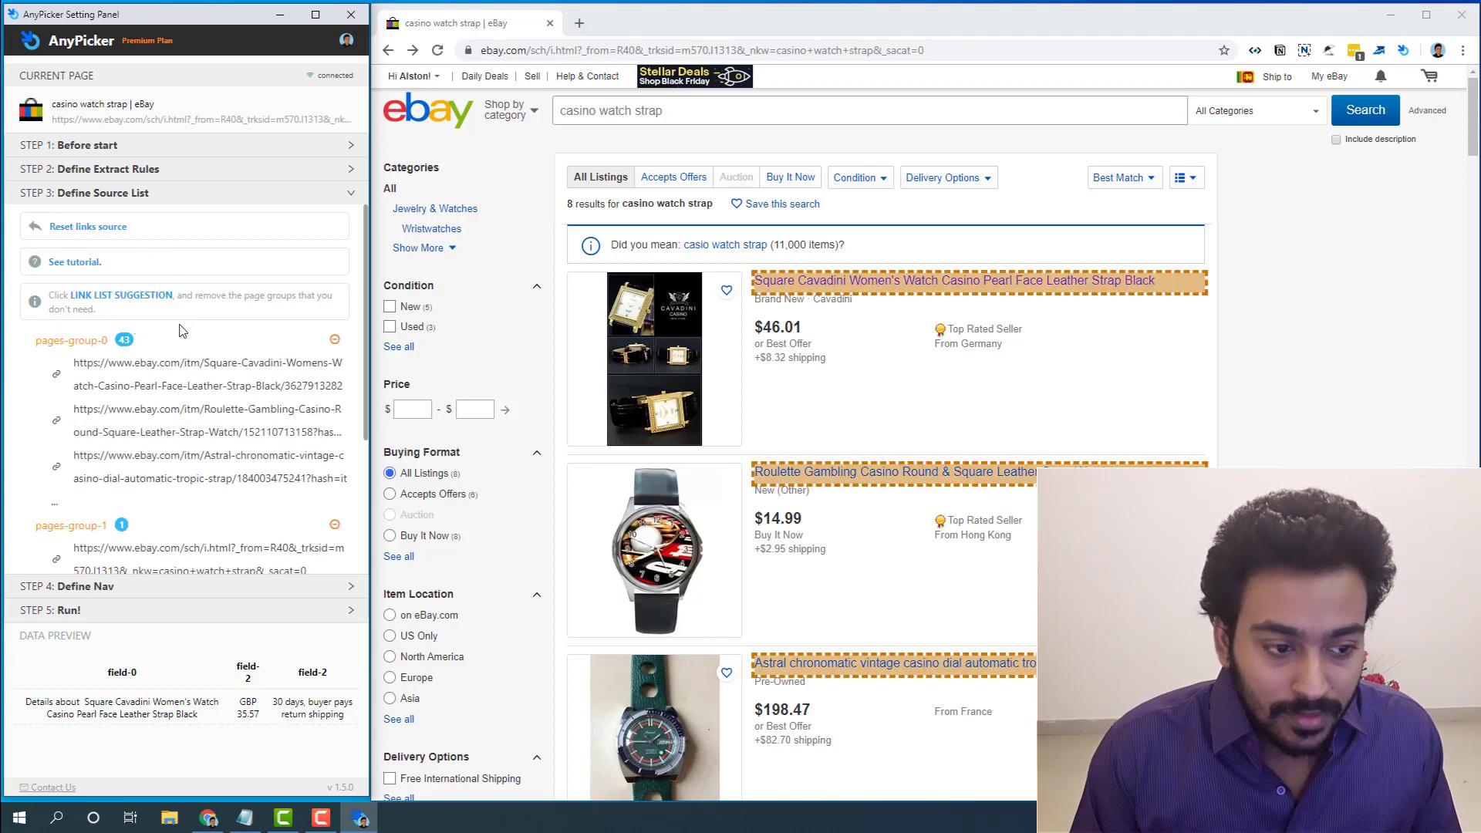
Remove the duplicate listing group and the search page group, keeping one page group of item links.
scroll(205, 436, "down", 3)
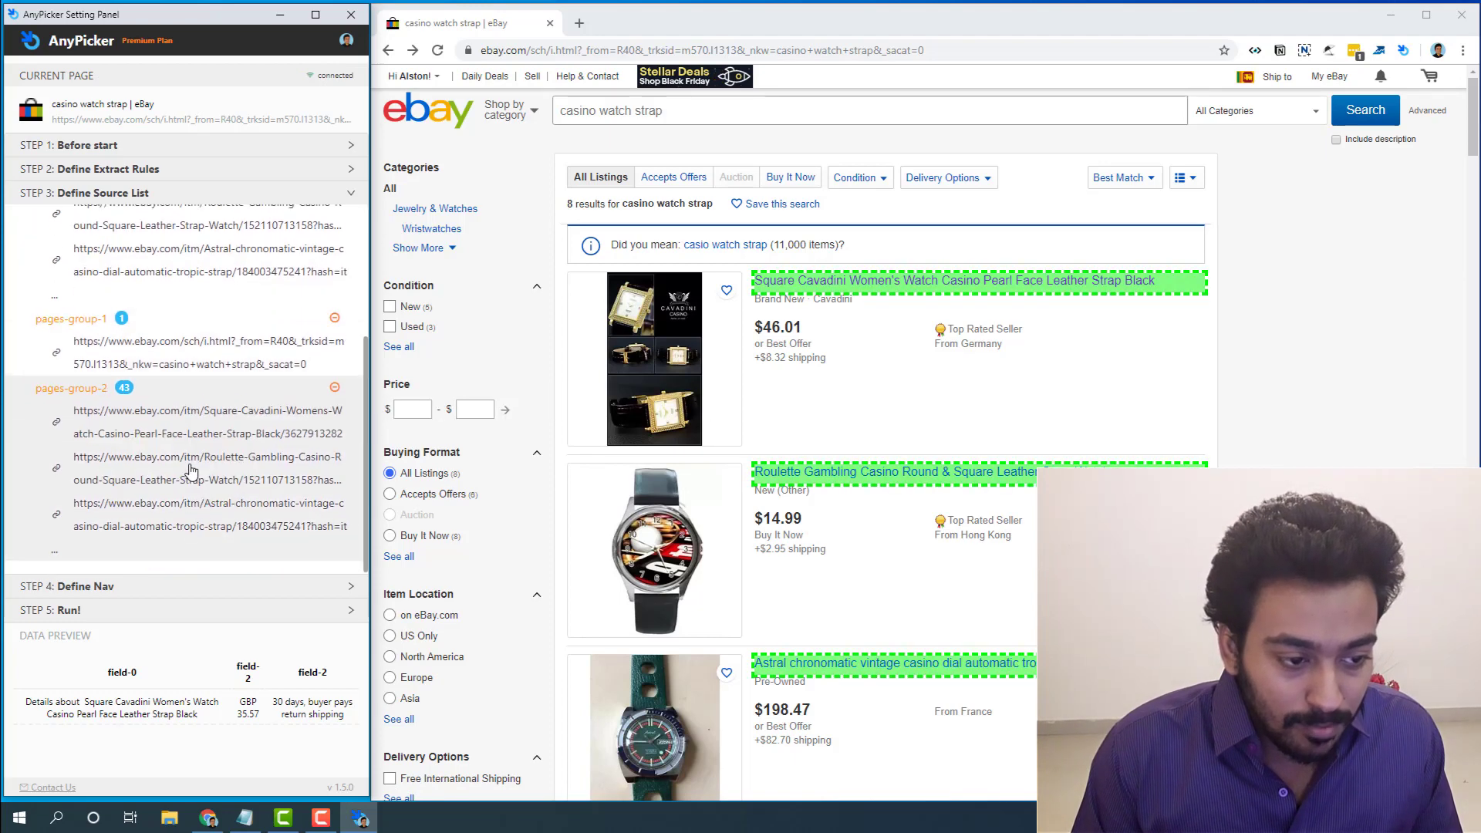
scroll(191, 471, "up", 5)
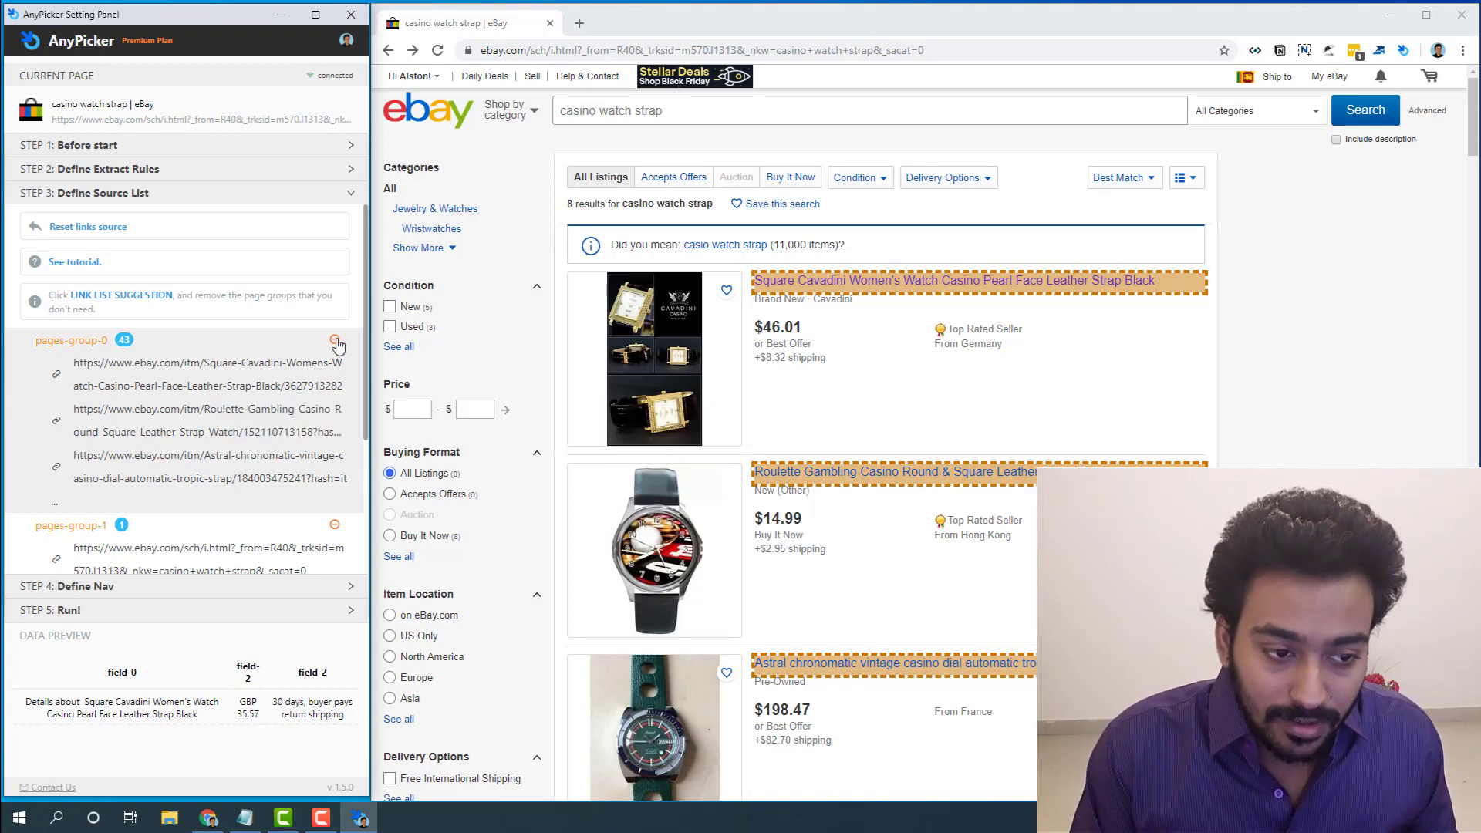
left_click(335, 341)
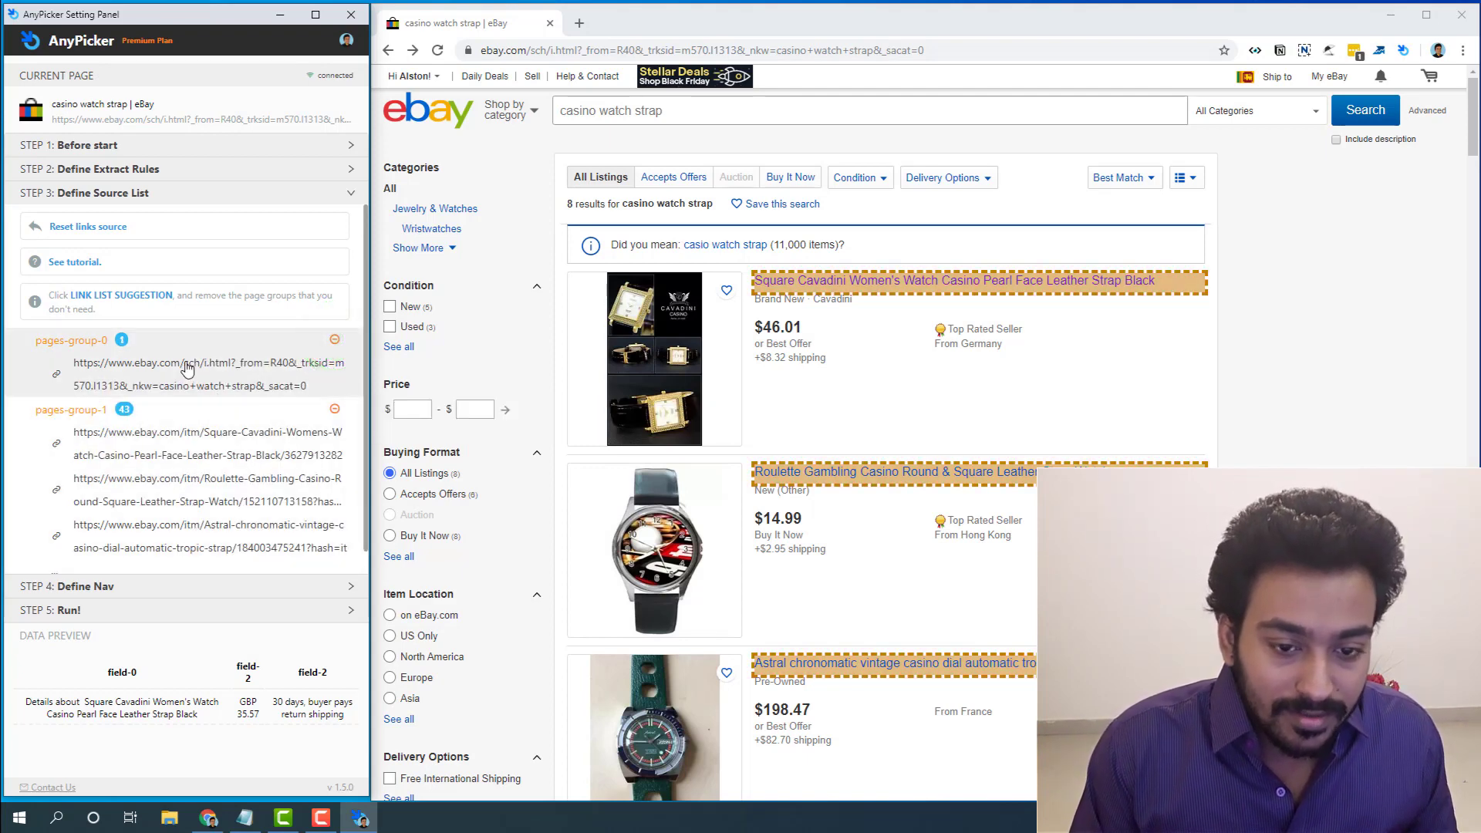
left_click(335, 340)
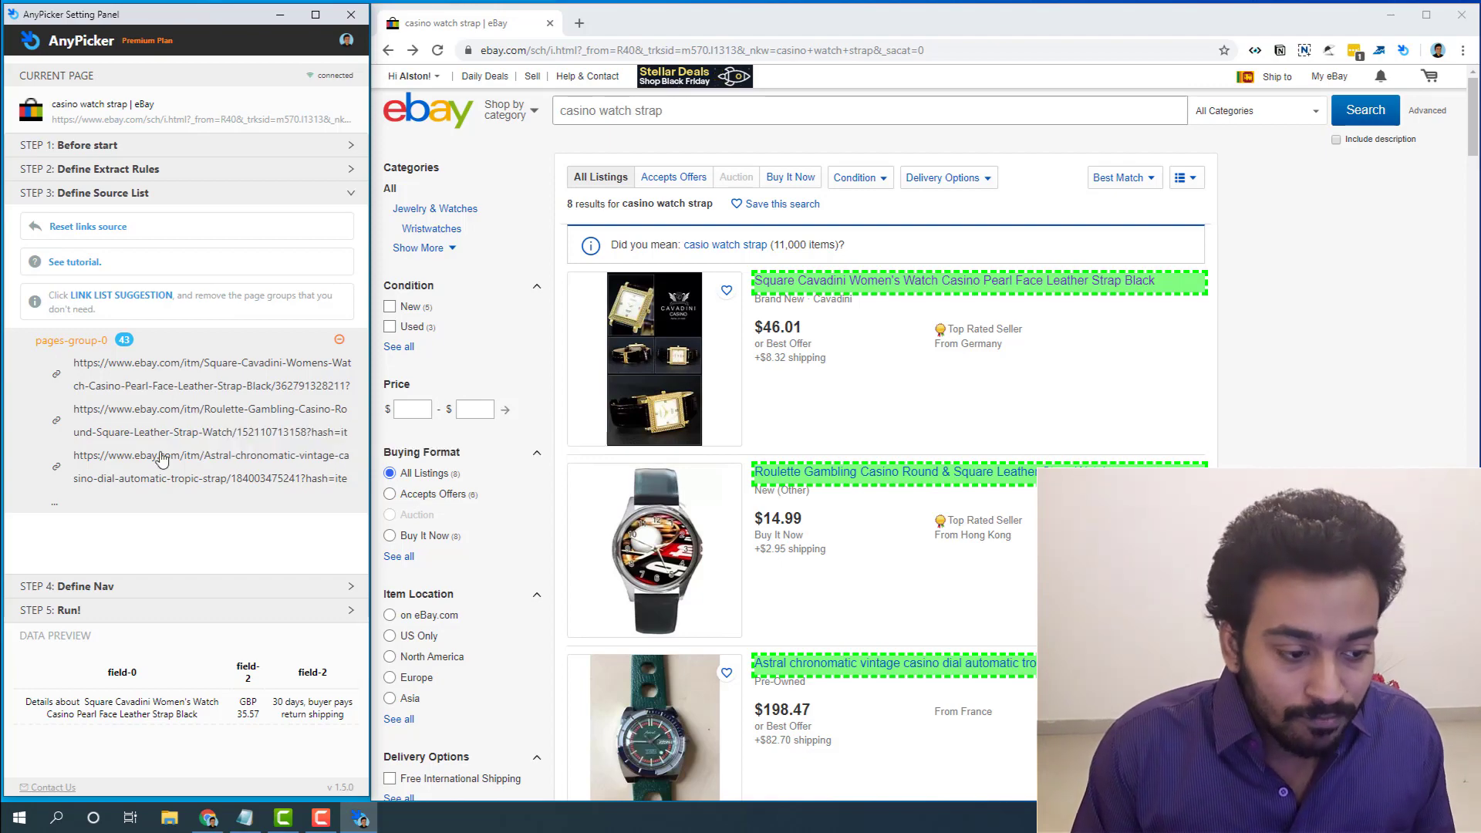
Begin the navigation definition and look through the eBay results for a next page link.
left_click(105, 587)
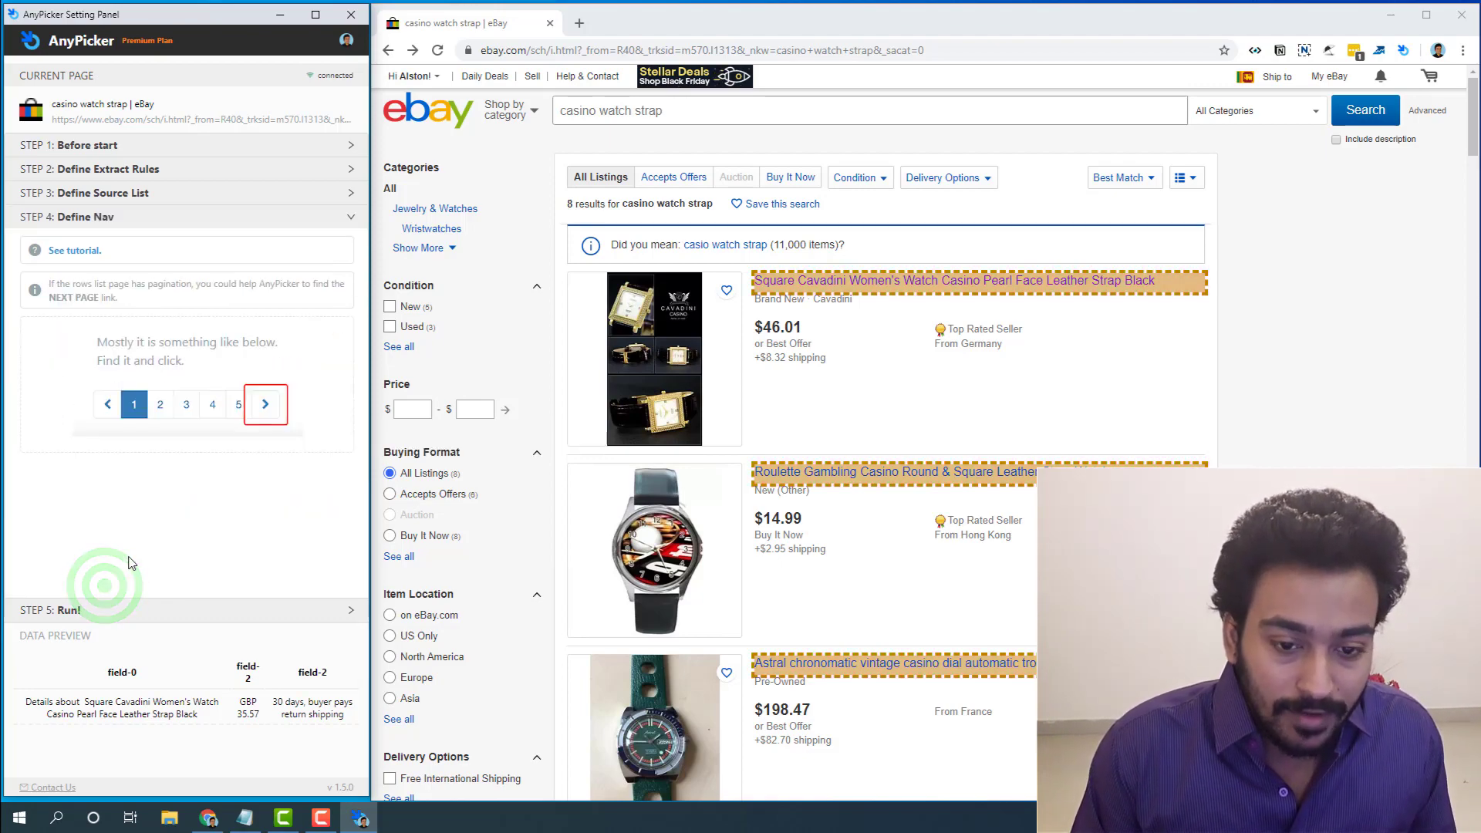
scroll(1313, 390, "down", 10)
scroll(1311, 382, "down", 15)
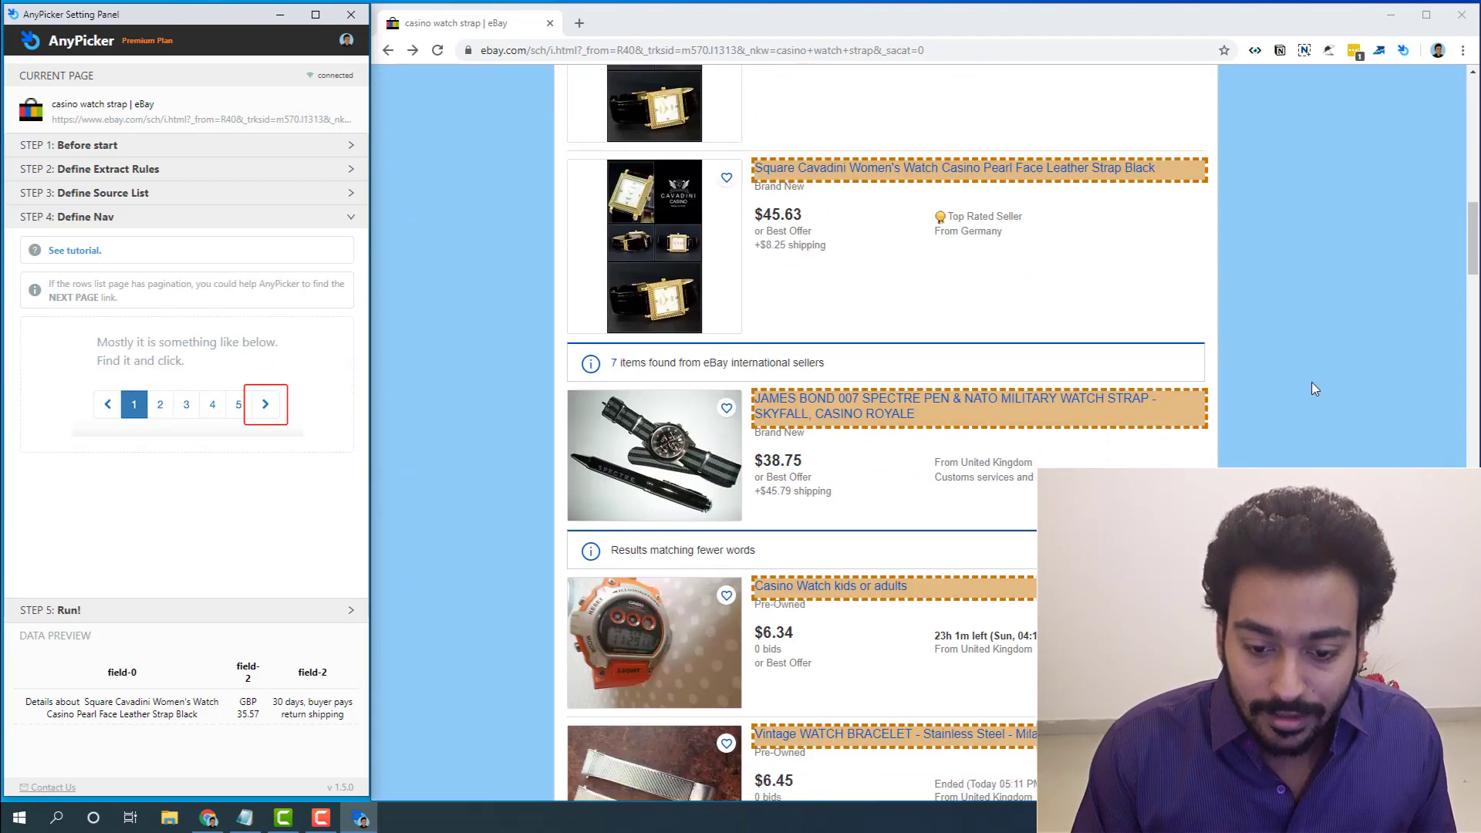
left_click_drag(1472, 355, 1472, 108)
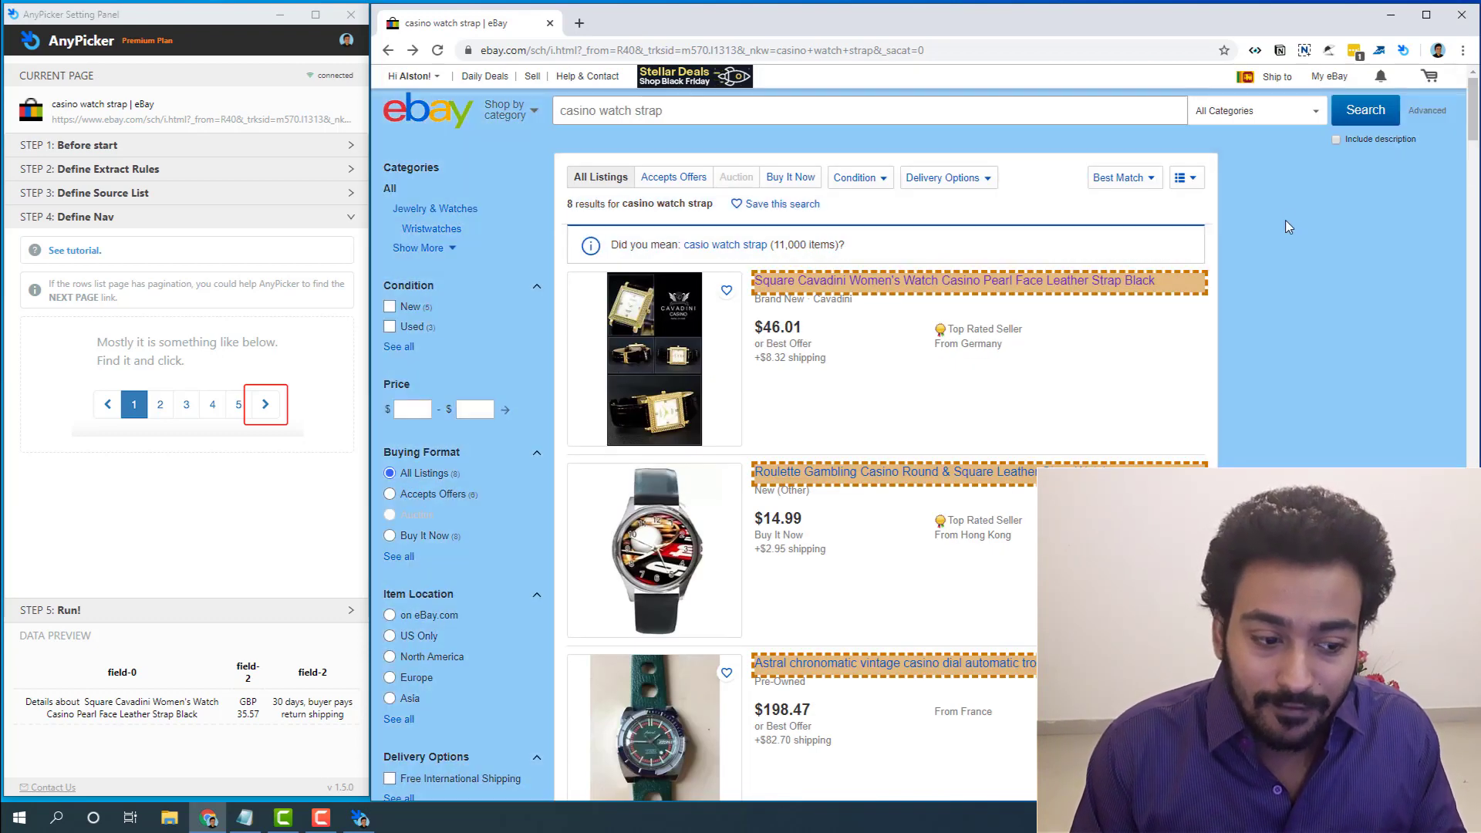
Set the run to use 1 parallel tab and build the scraping task for the eBay watch listings.
left_click(73, 612)
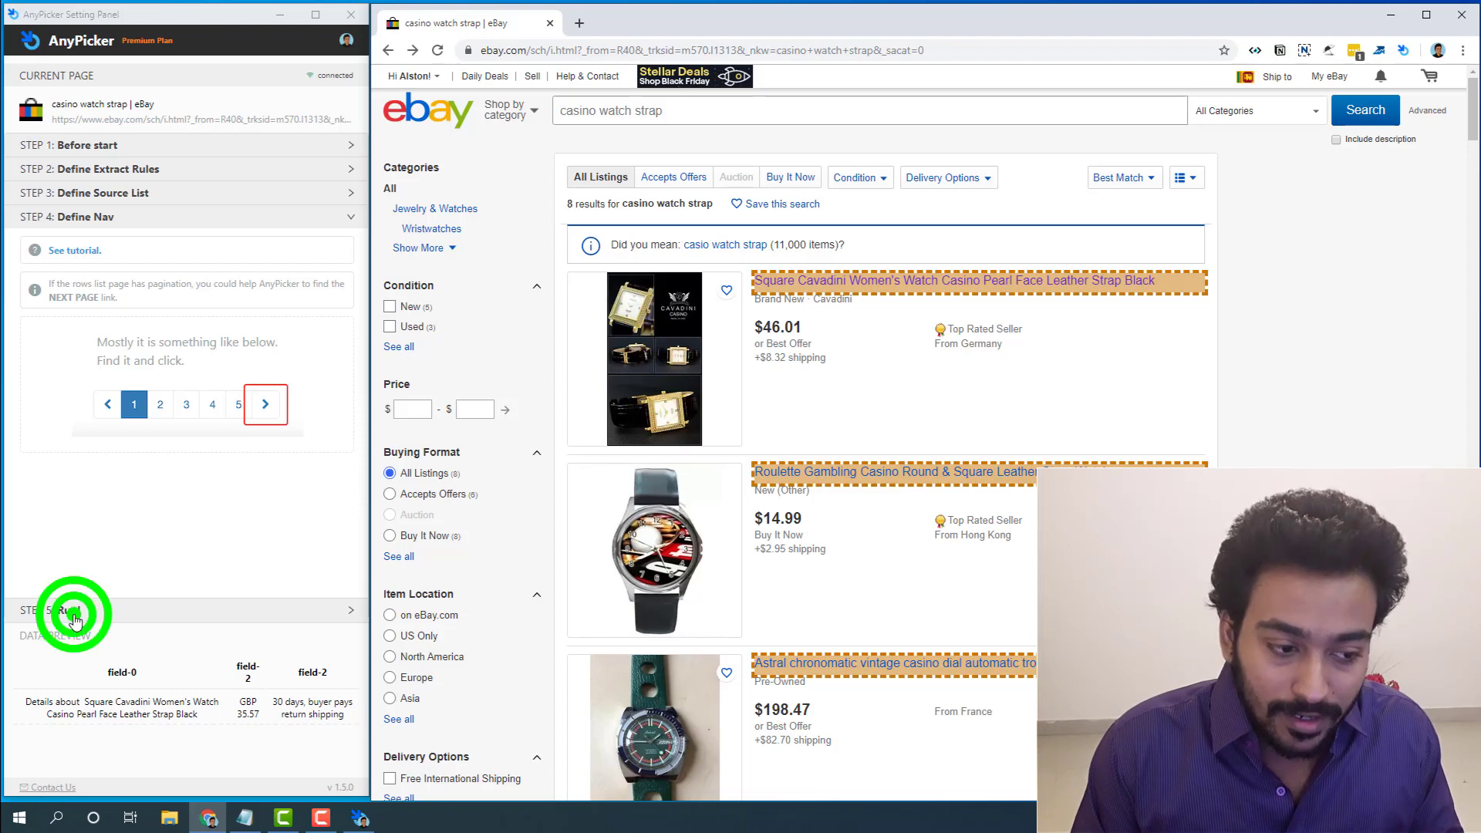
left_click(124, 352)
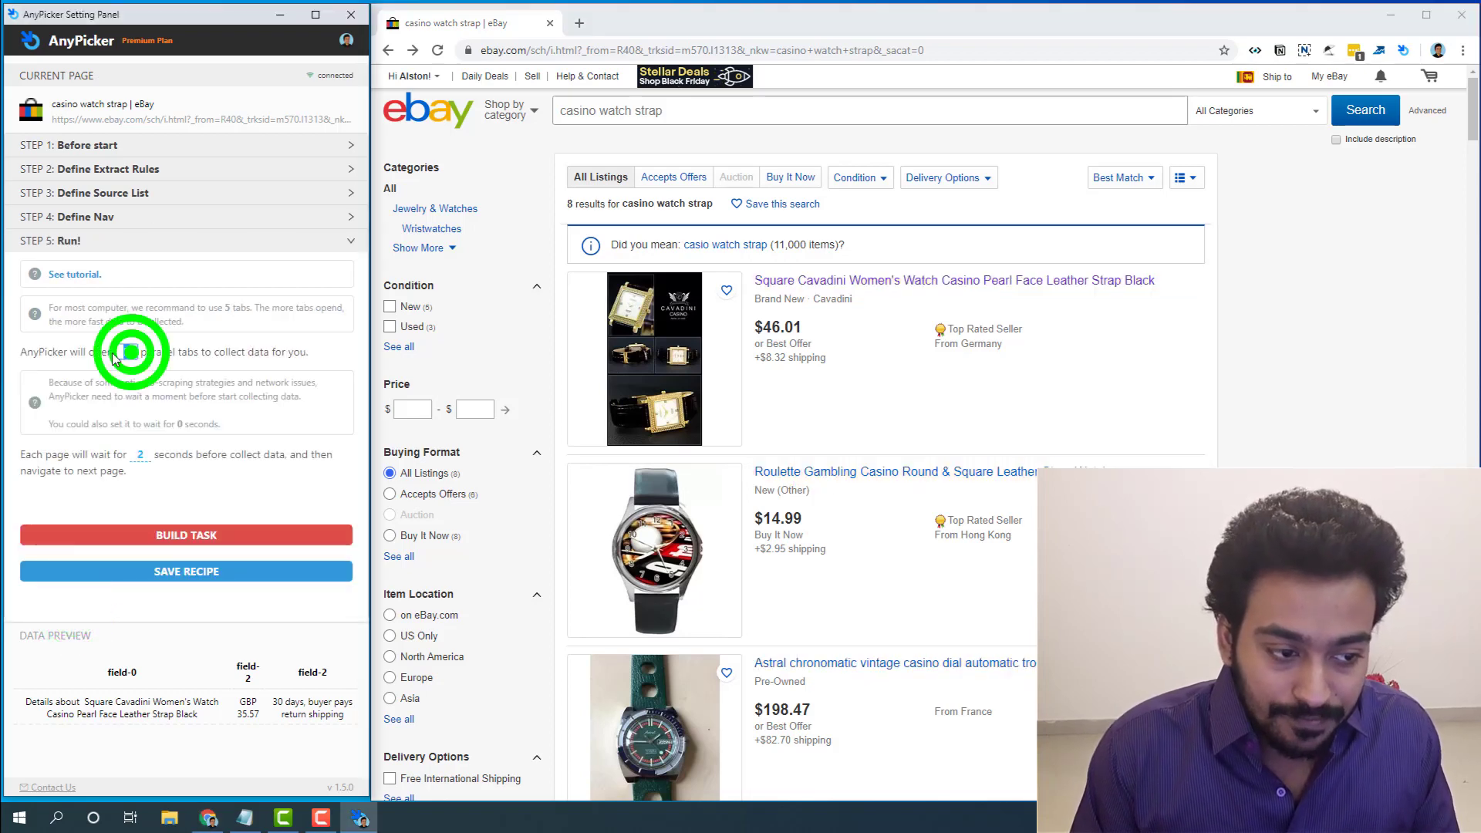
type("1")
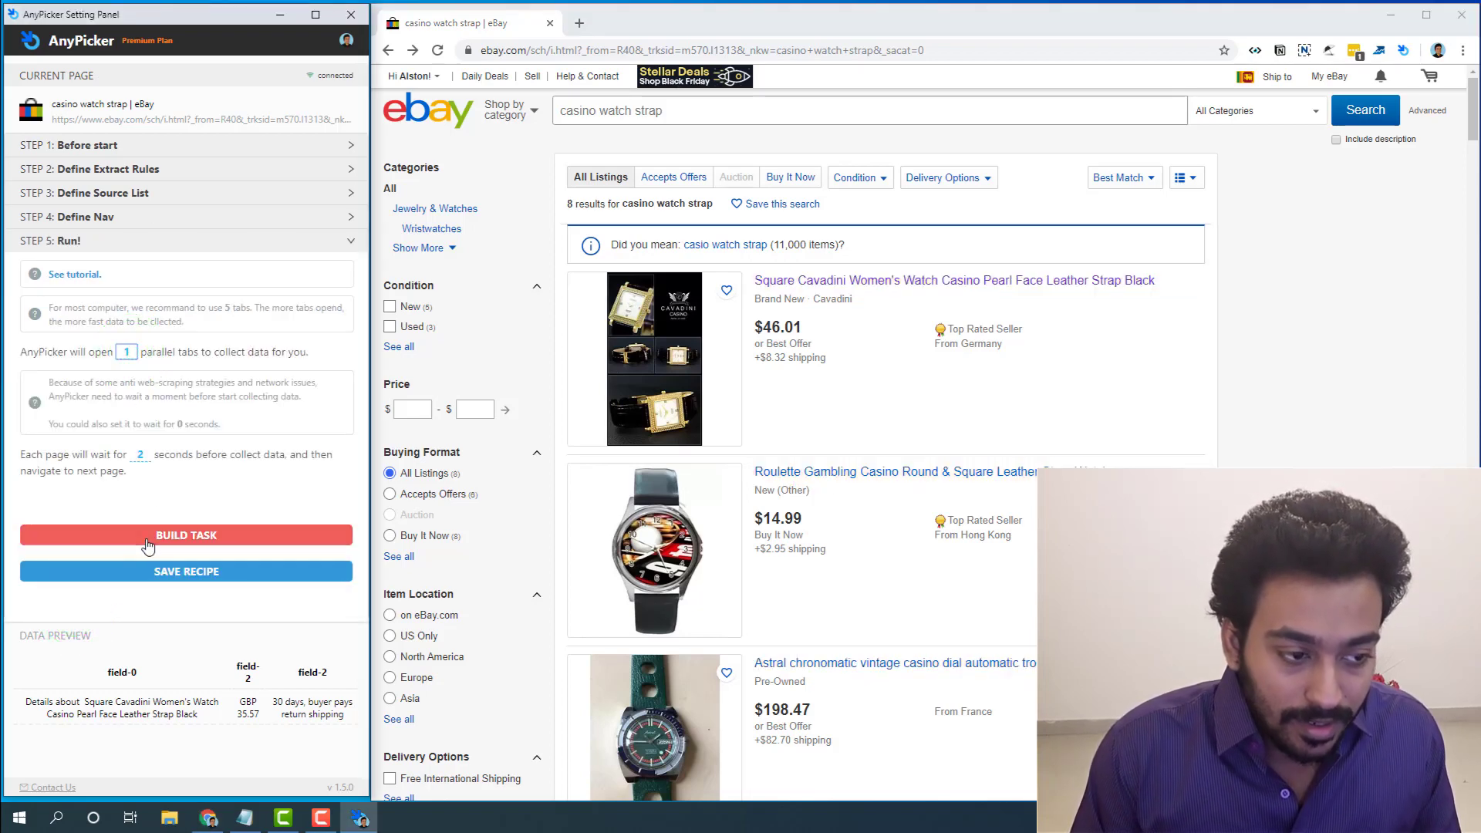
left_click(147, 540)
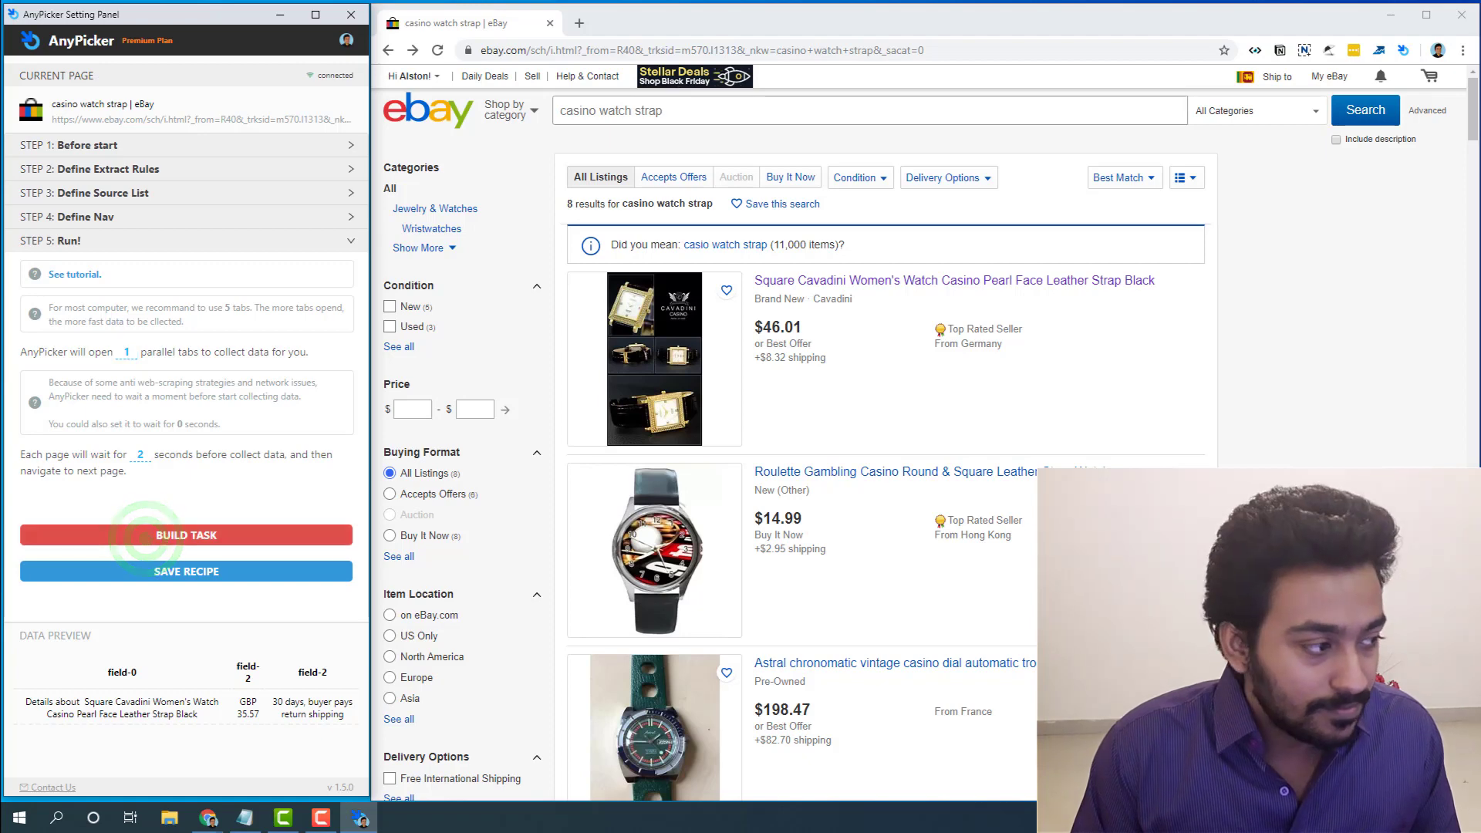
Look over the scraped listing rows, then close the data collection window and the AnyPicker setting panel.
left_click_drag(0, 54, 948, 115)
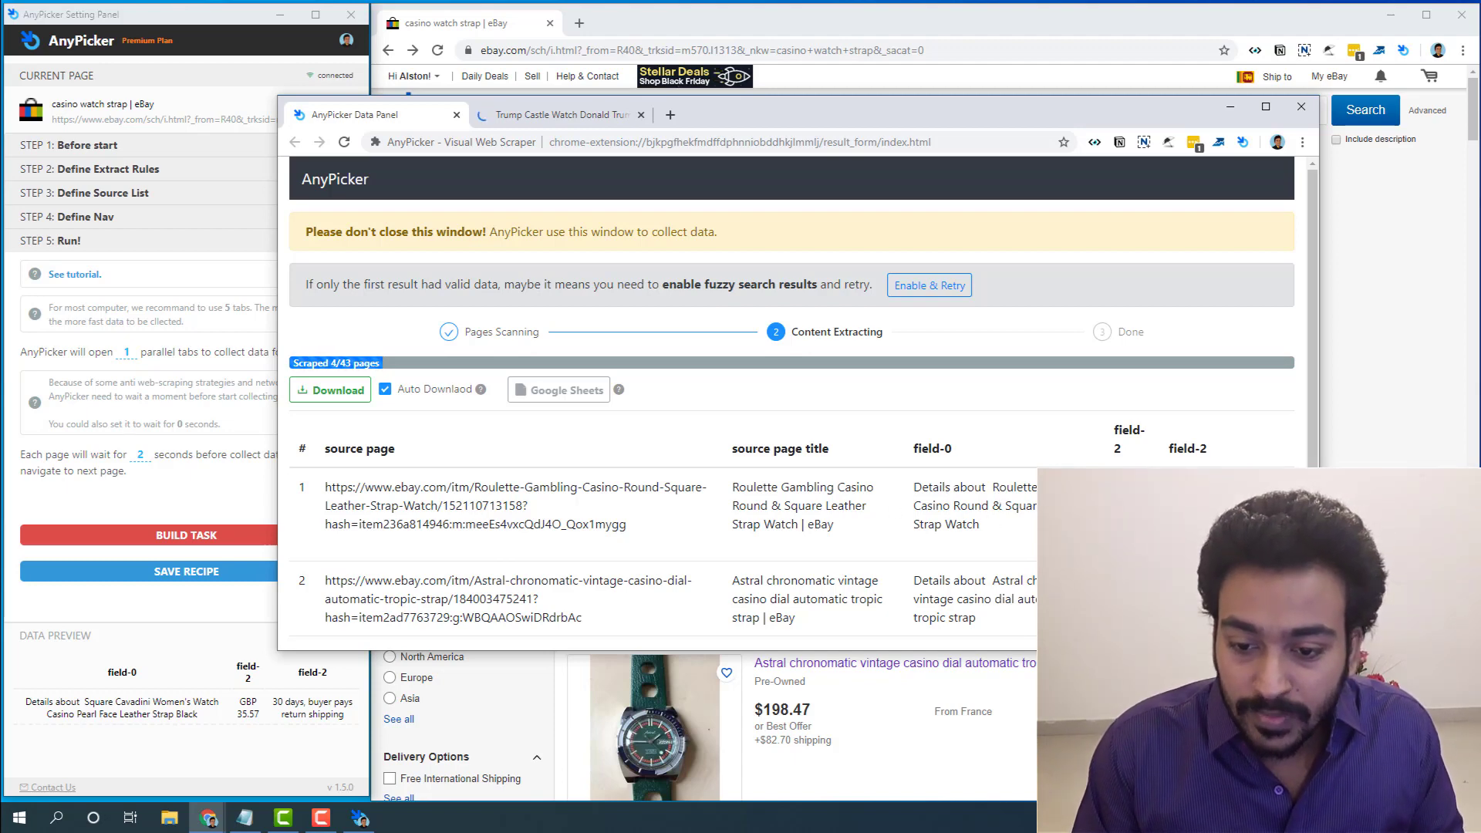
scroll(794, 402, "down", 1)
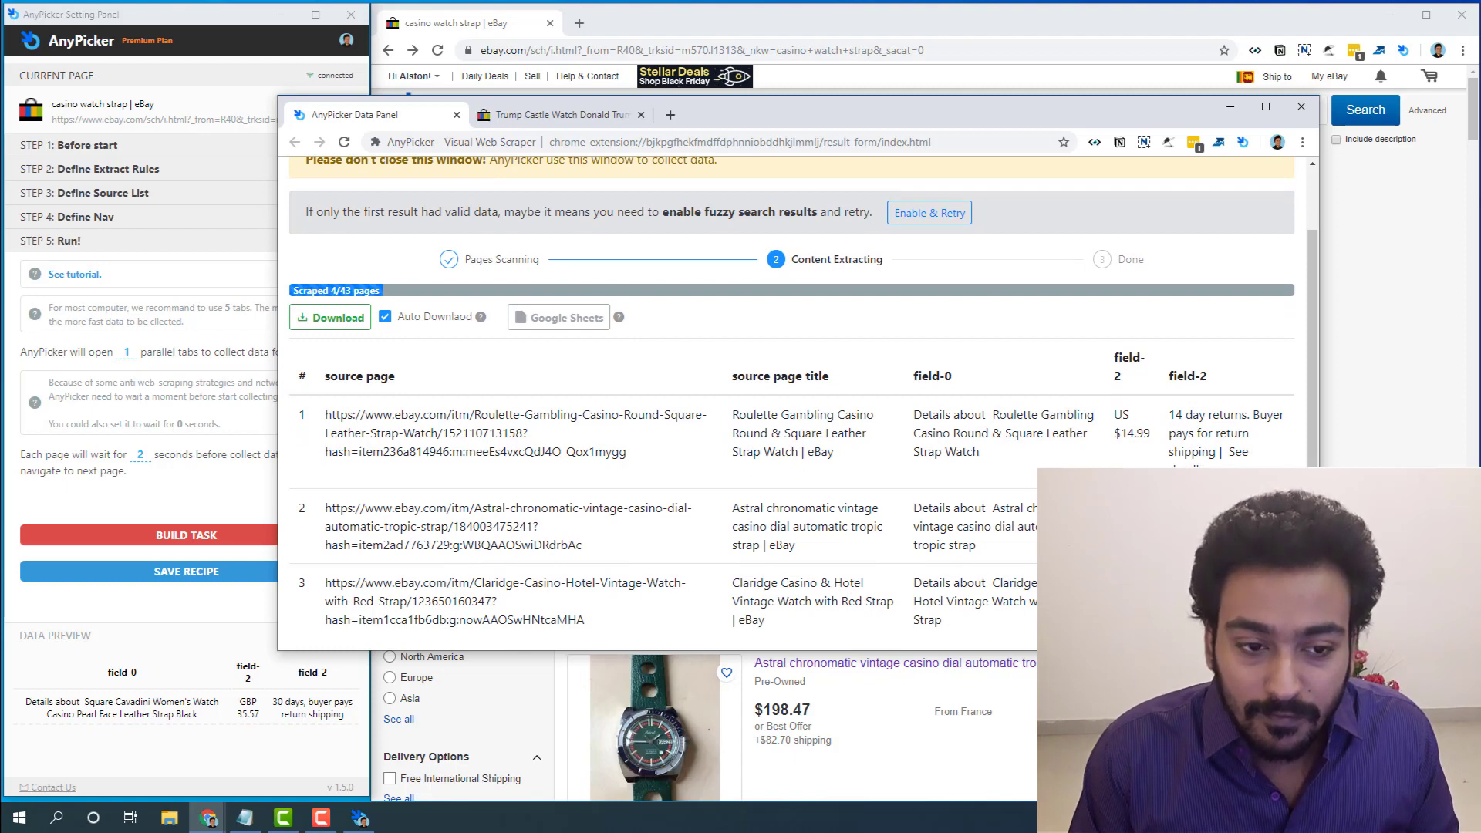
left_click(1299, 108)
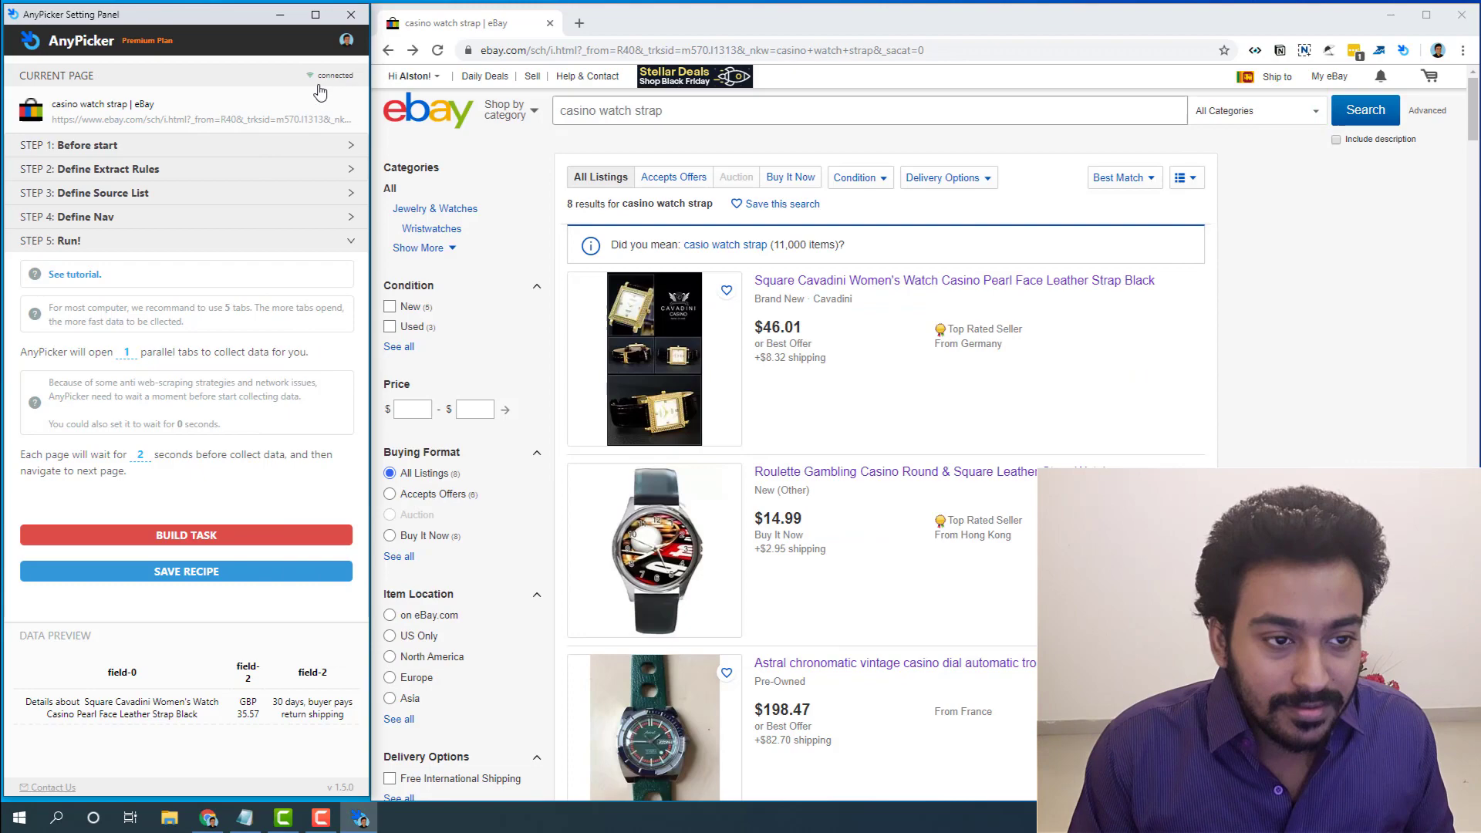
left_click(351, 13)
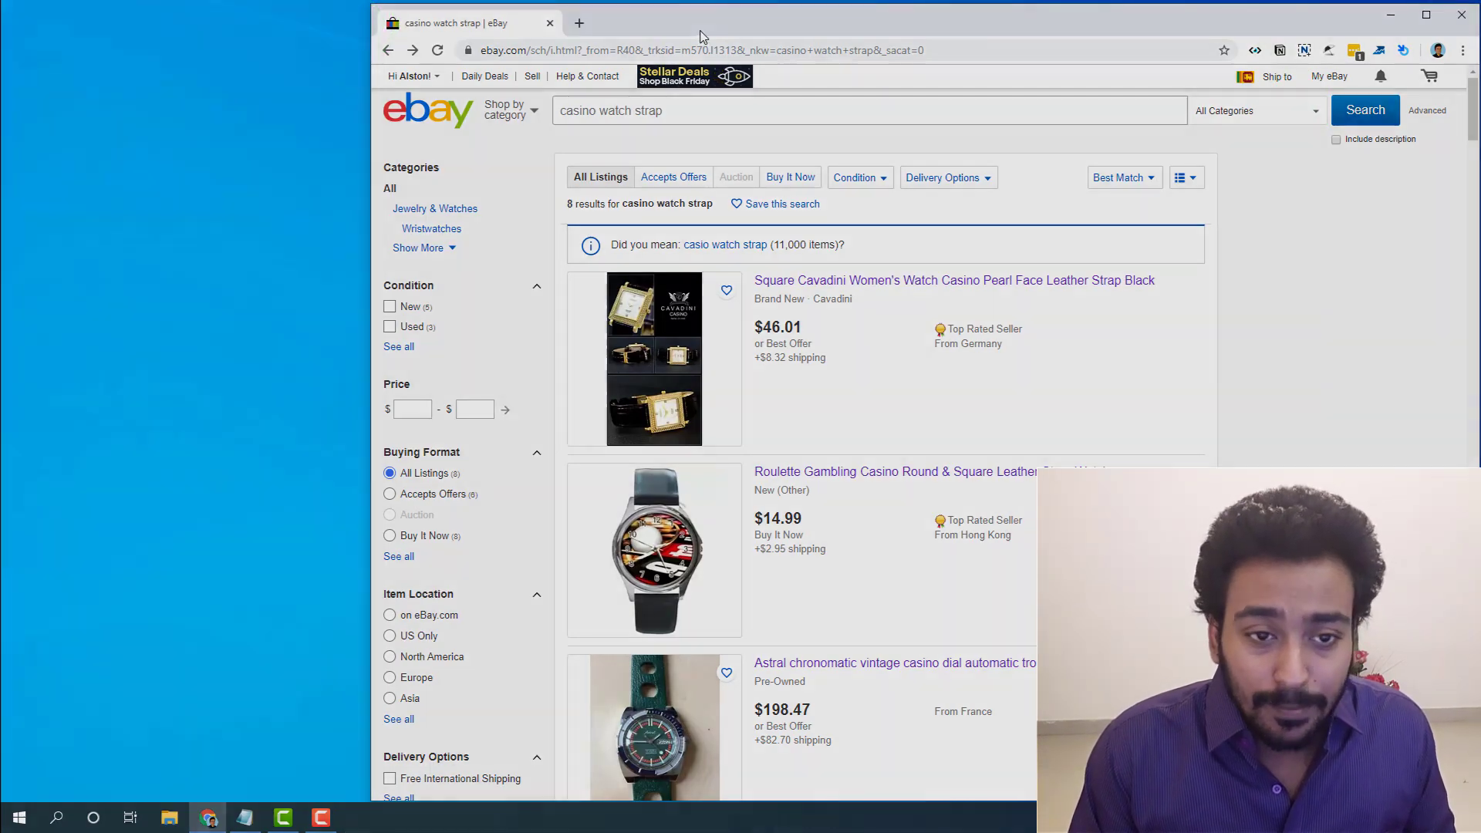
left_click(699, 35)
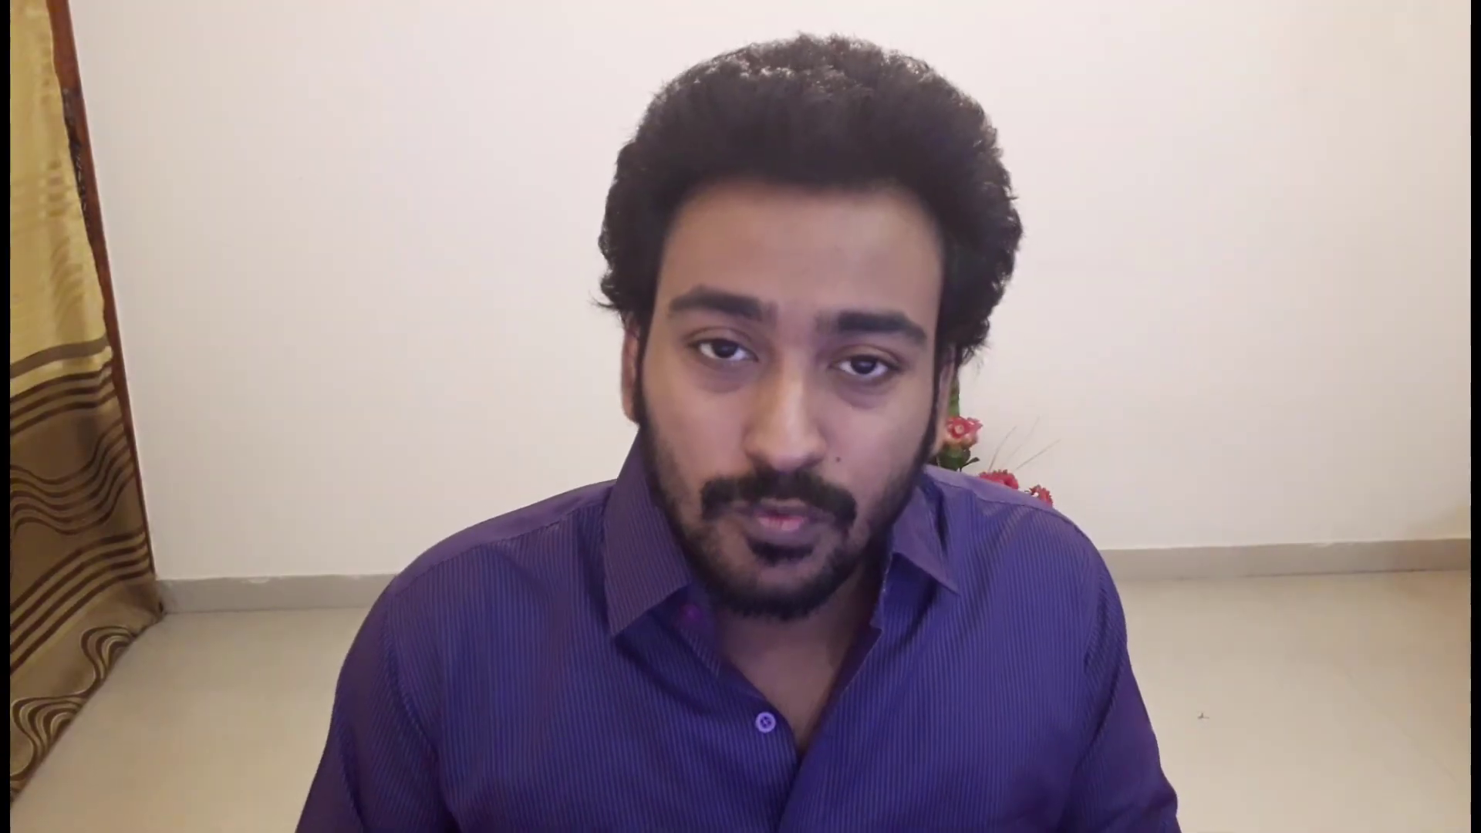